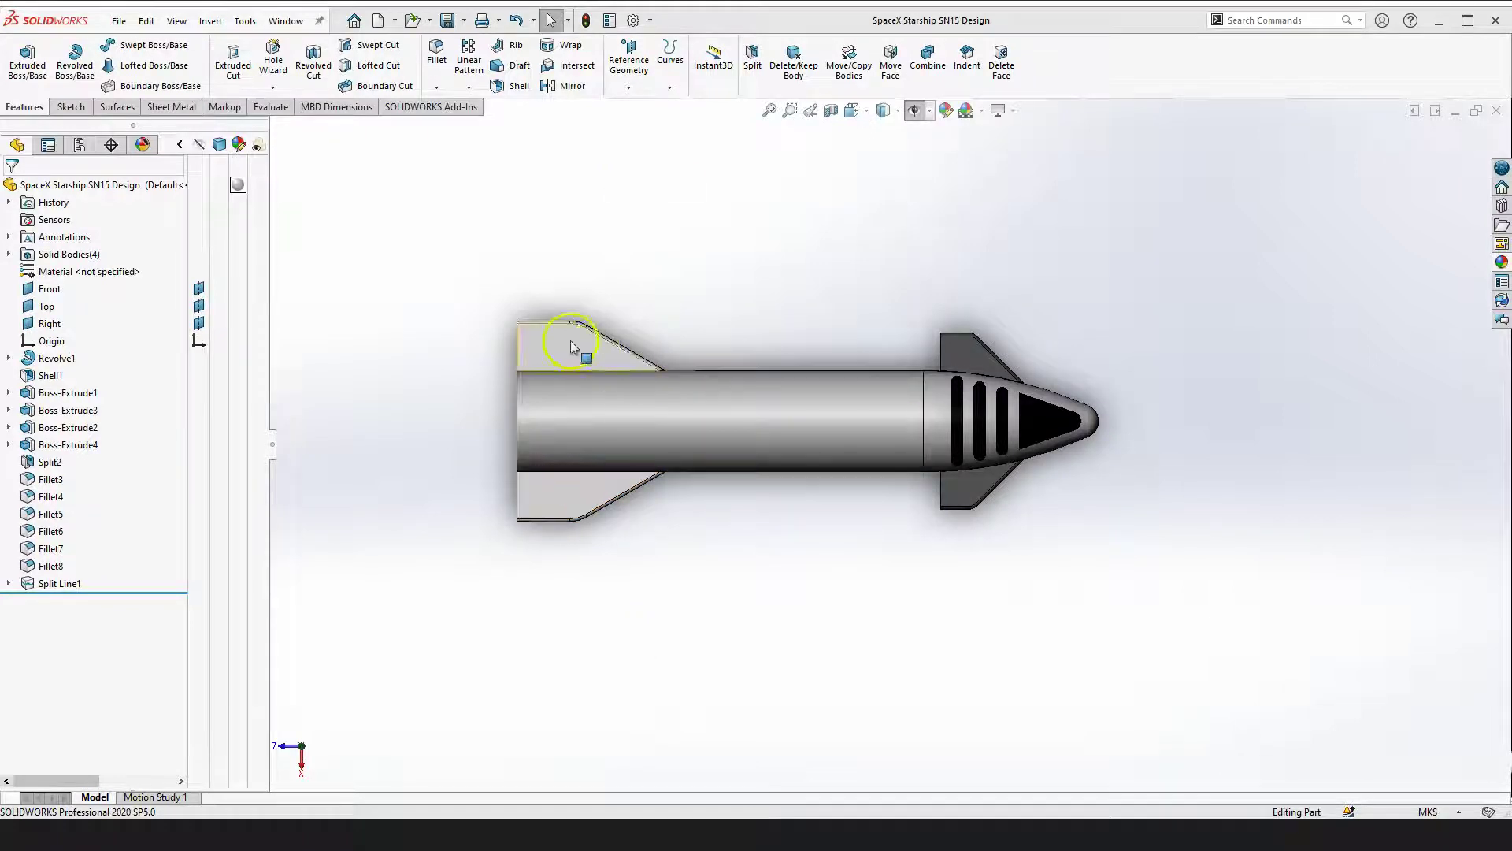
Bring the Starship SN8 dimension drawing in the browser beside the model, compare it with the rocket, and move it away
left_click(418, 447)
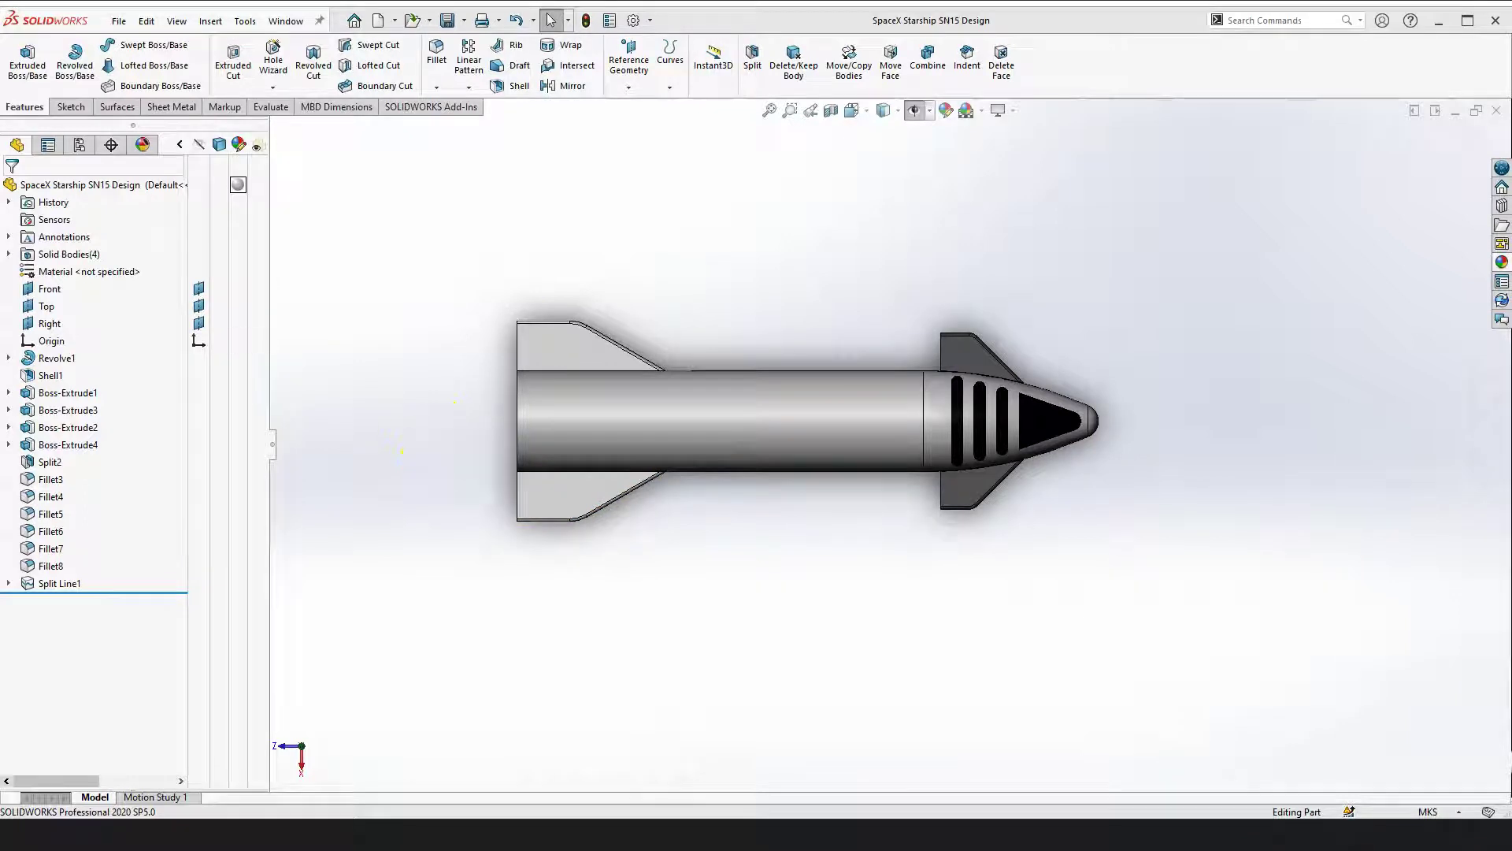
mouse_move(0, 35)
left_mouse_down()
mouse_move(0, 65)
mouse_move(128, 63)
mouse_move(63, 55)
mouse_move(54, 33)
left_mouse_up()
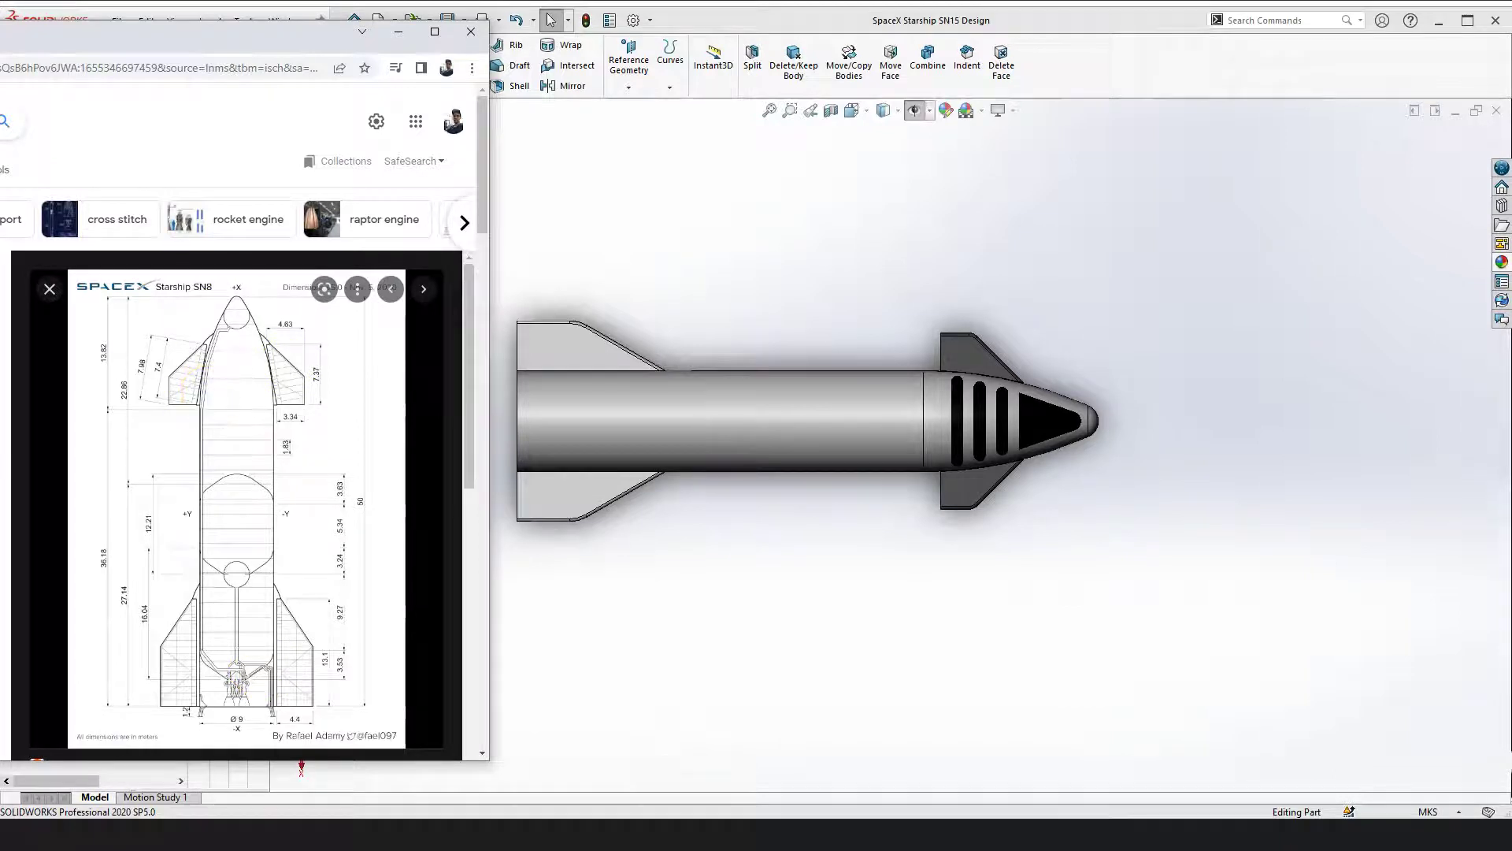
left_click_drag(178, 36, 173, 23)
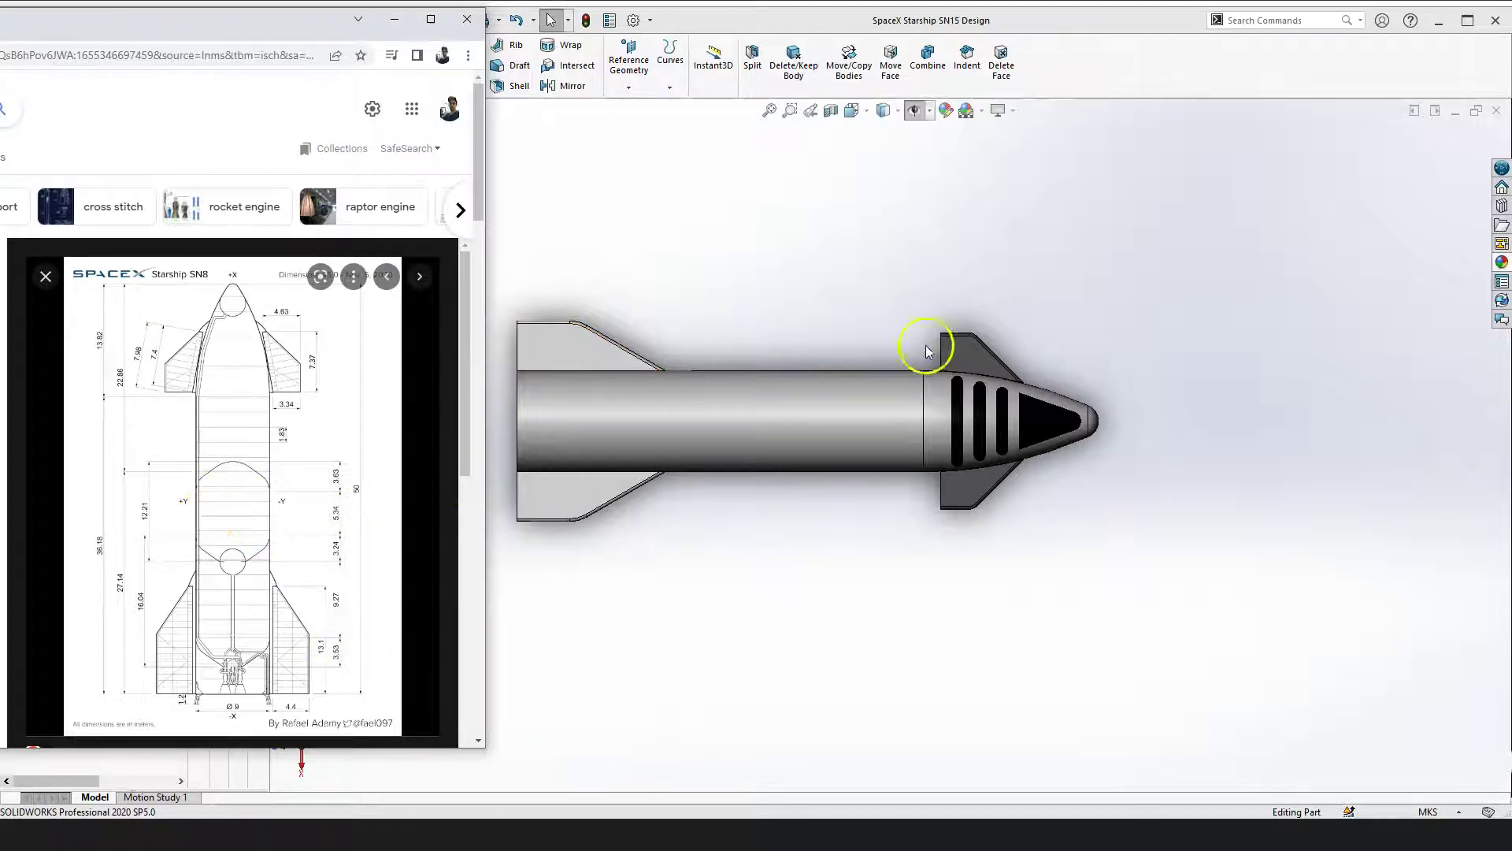
left_click_drag(158, 19, 0, 34)
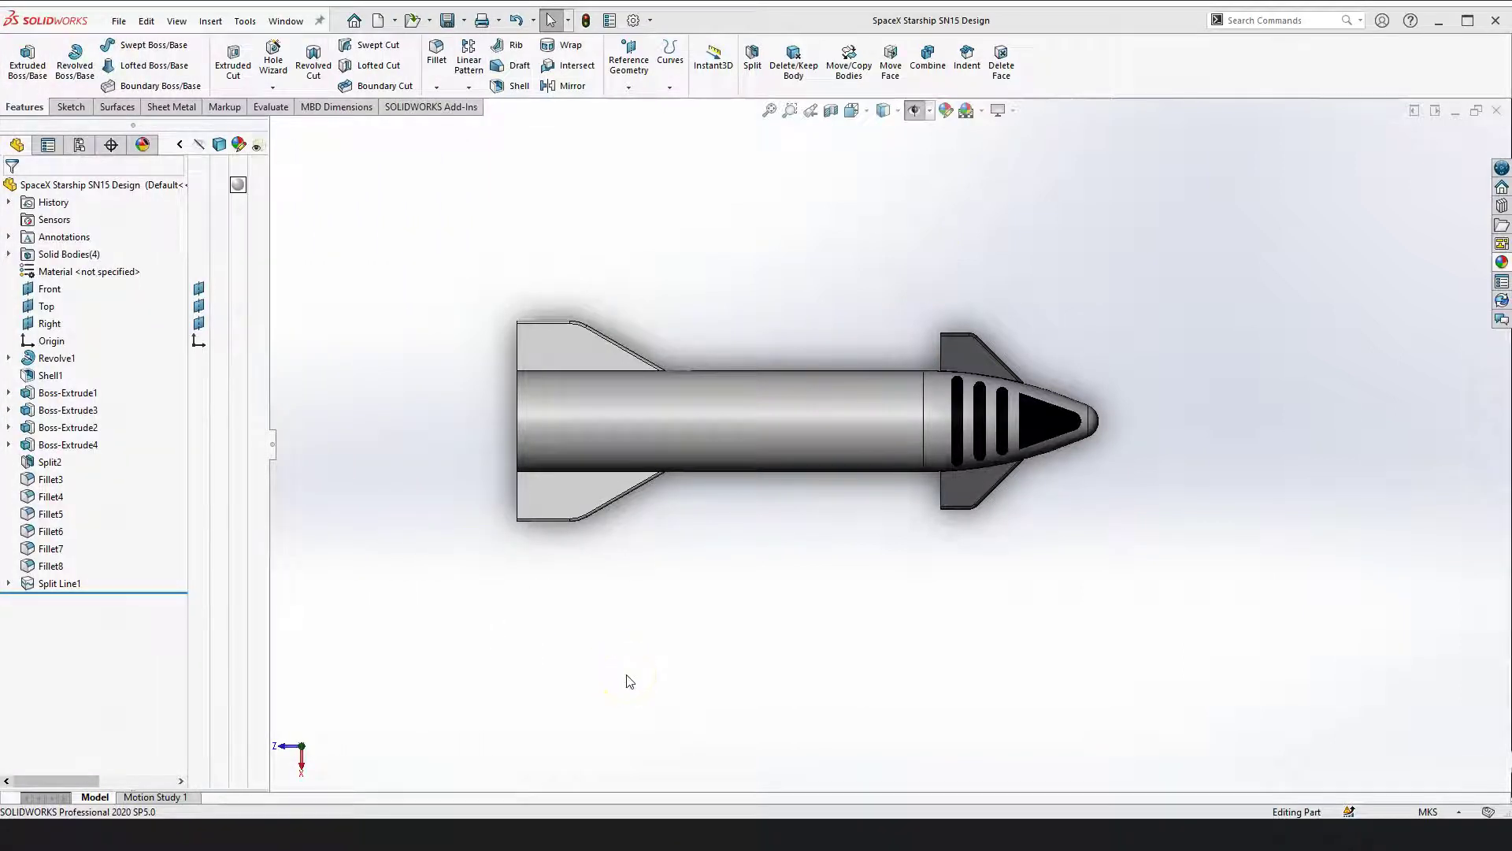
left_click(615, 675)
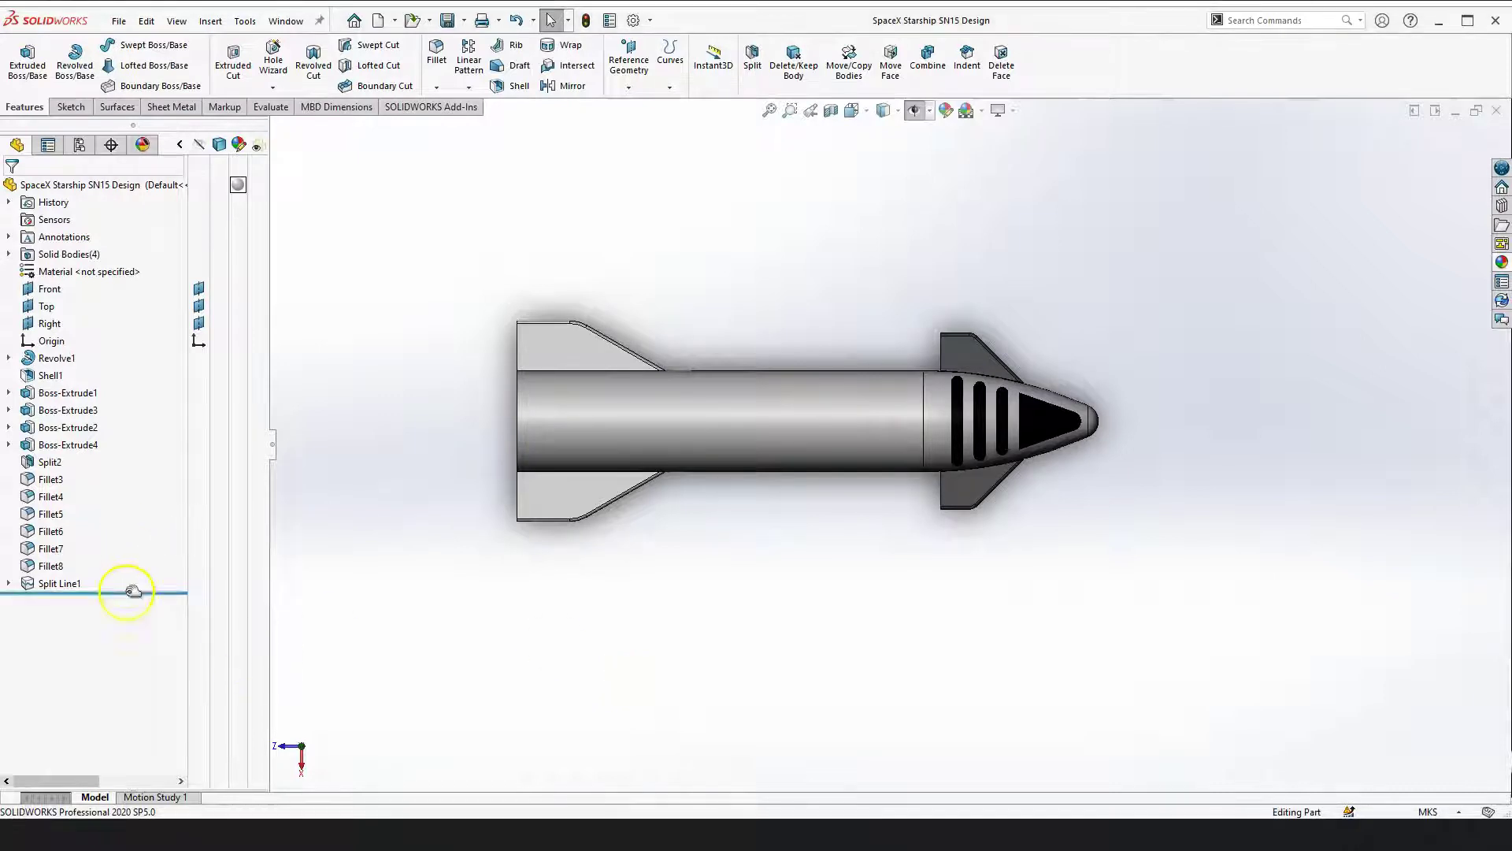
Roll the part back to before Revolve1 and show the reference planes in a trimetric view
left_click_drag(130, 593, 126, 352)
left_click(684, 290)
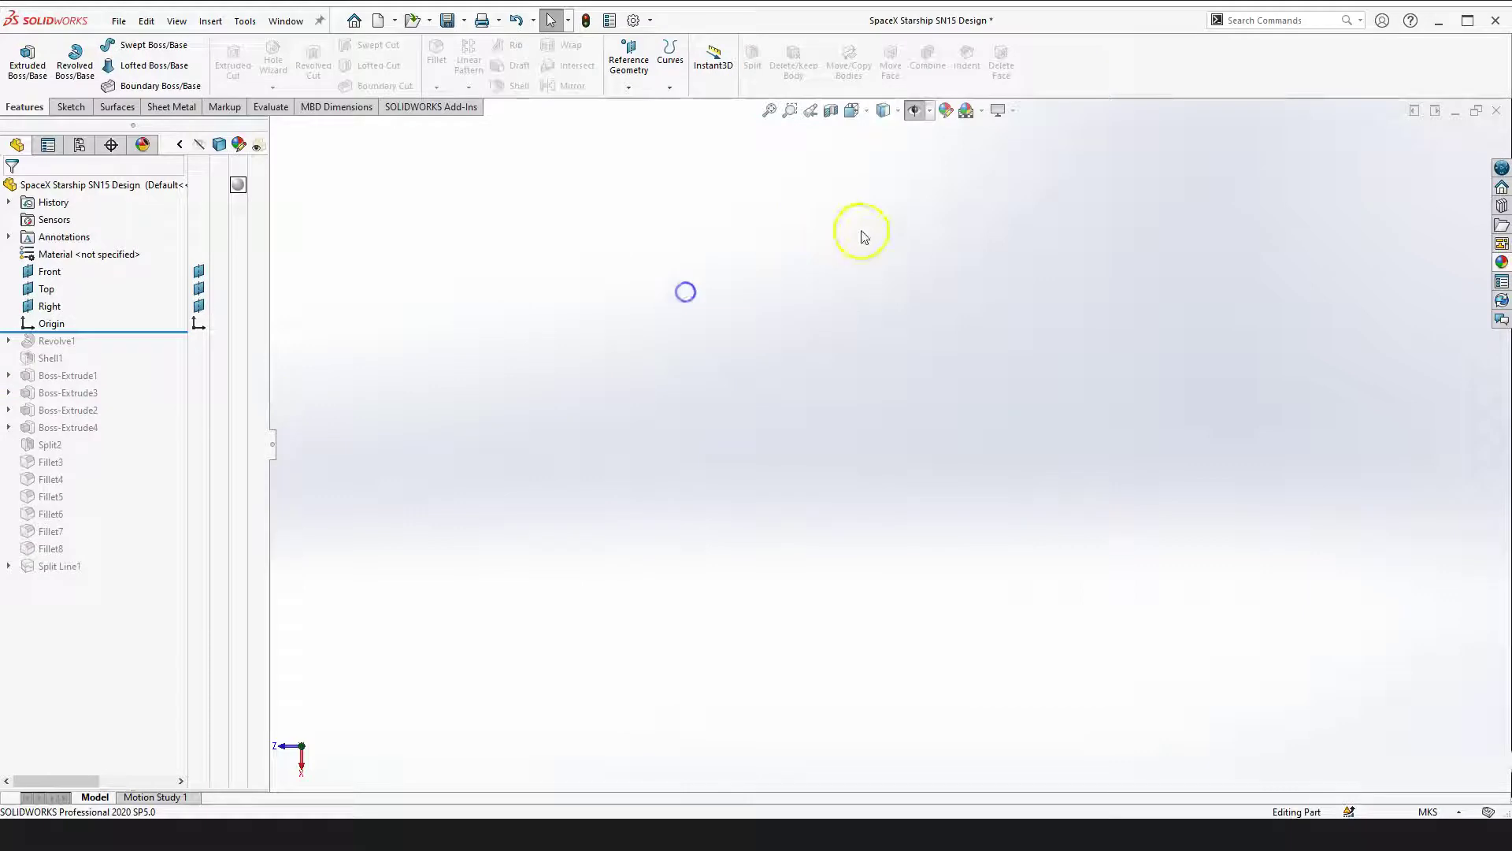
left_click(930, 112)
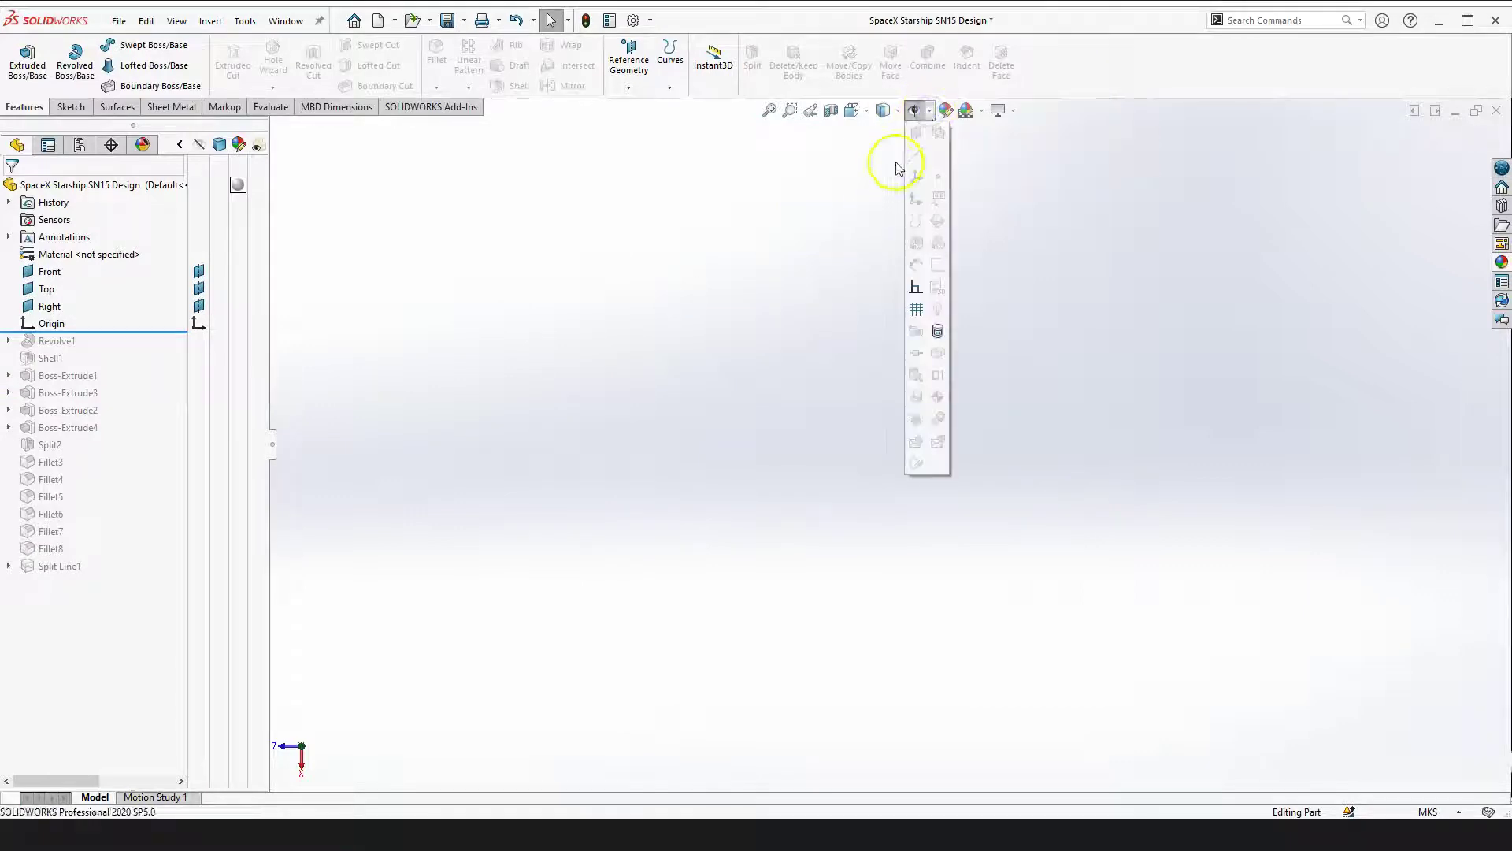
left_click(919, 115)
left_click(918, 115)
left_click(920, 213)
middle_click_drag(962, 257, 953, 304)
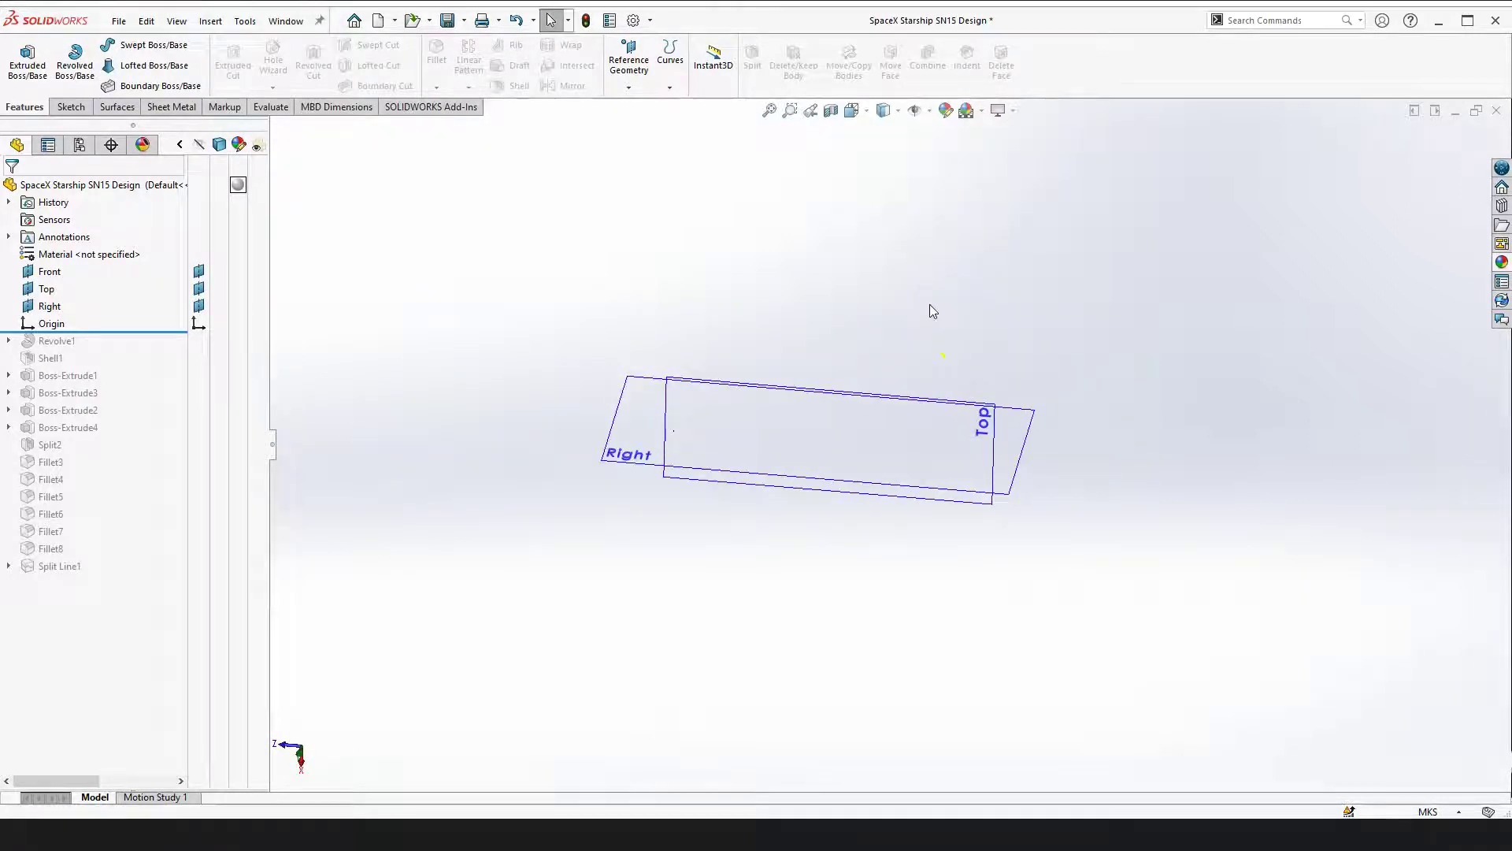
key("space")
left_click(1096, 367)
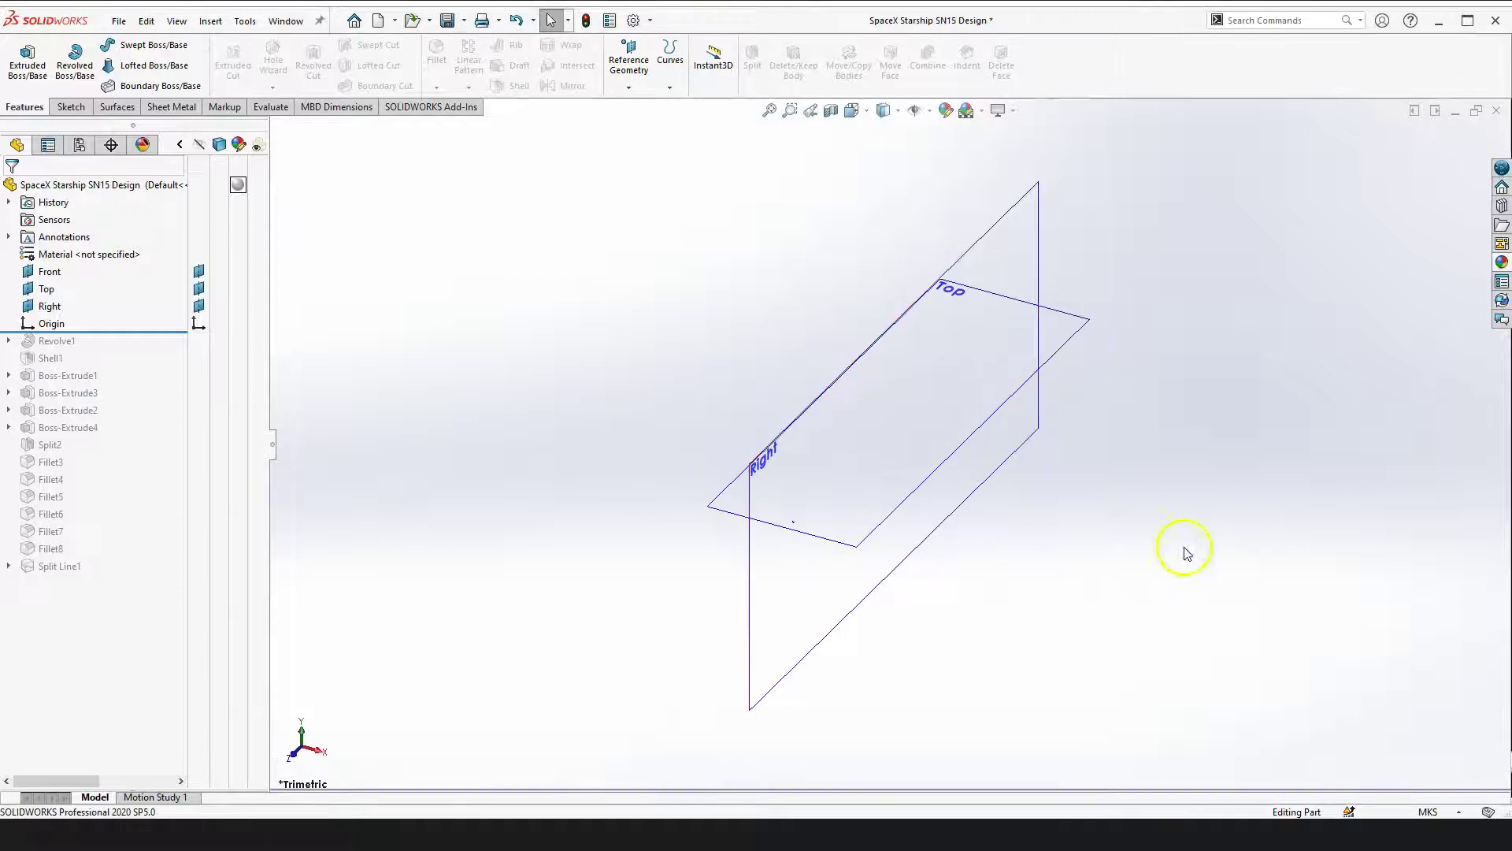
Check the document's unit system among the available options, including MKS (meter, kilogram, second)
left_click(1458, 812)
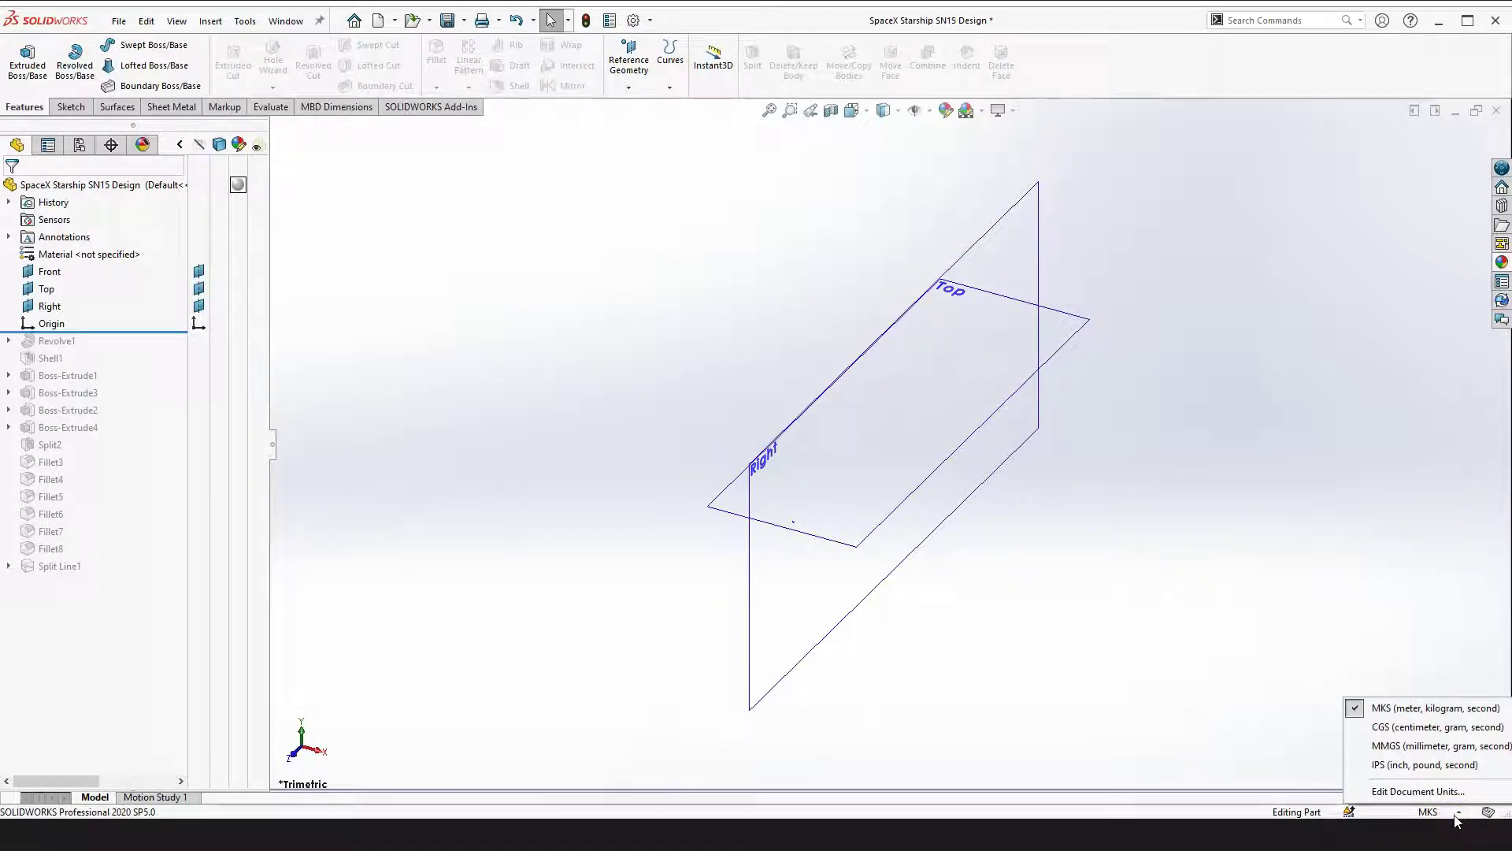
left_click(1408, 702)
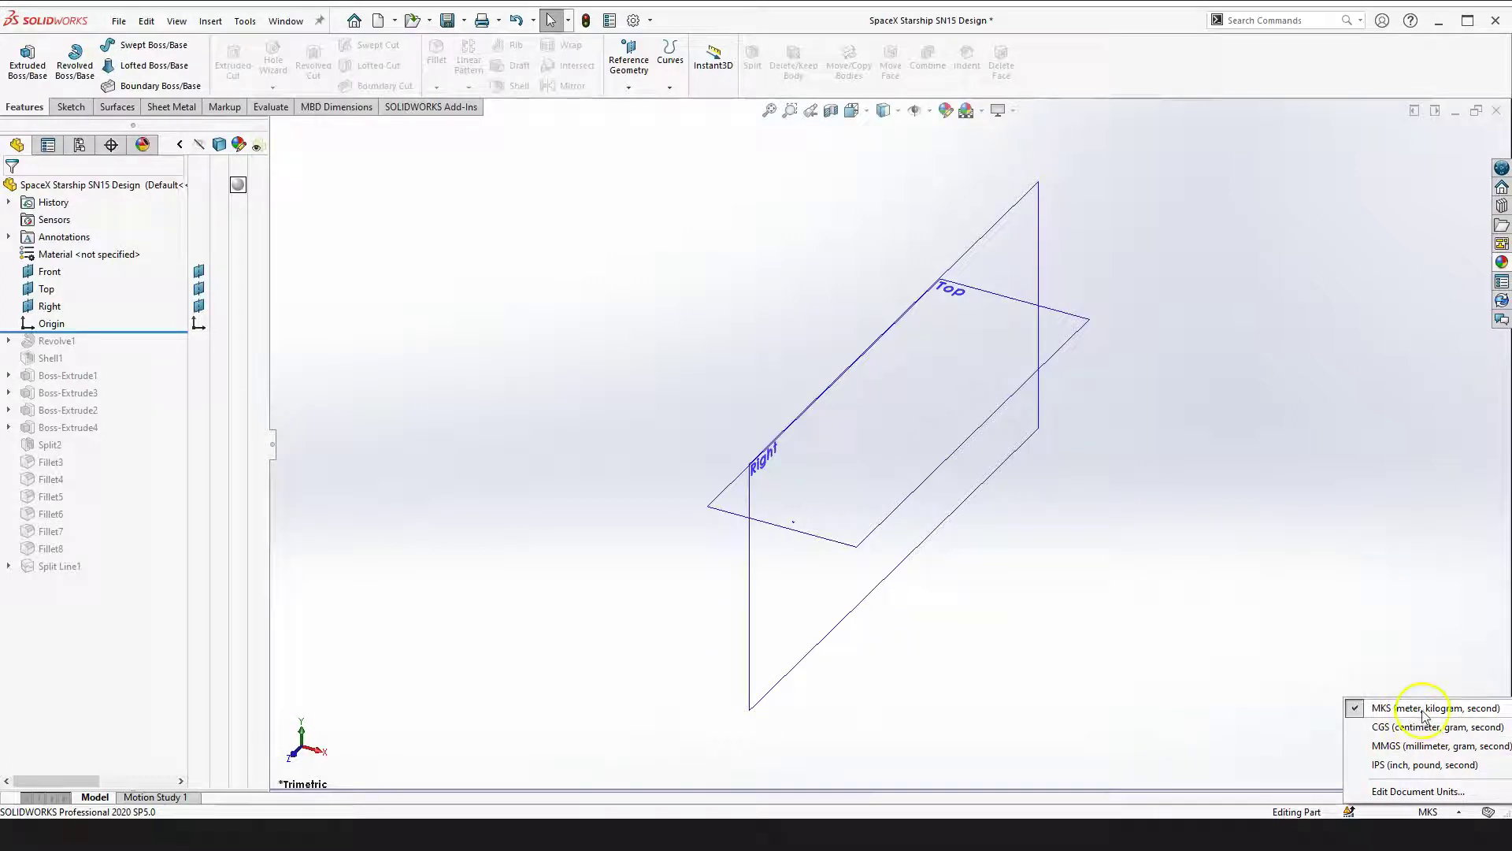
left_click(1124, 622)
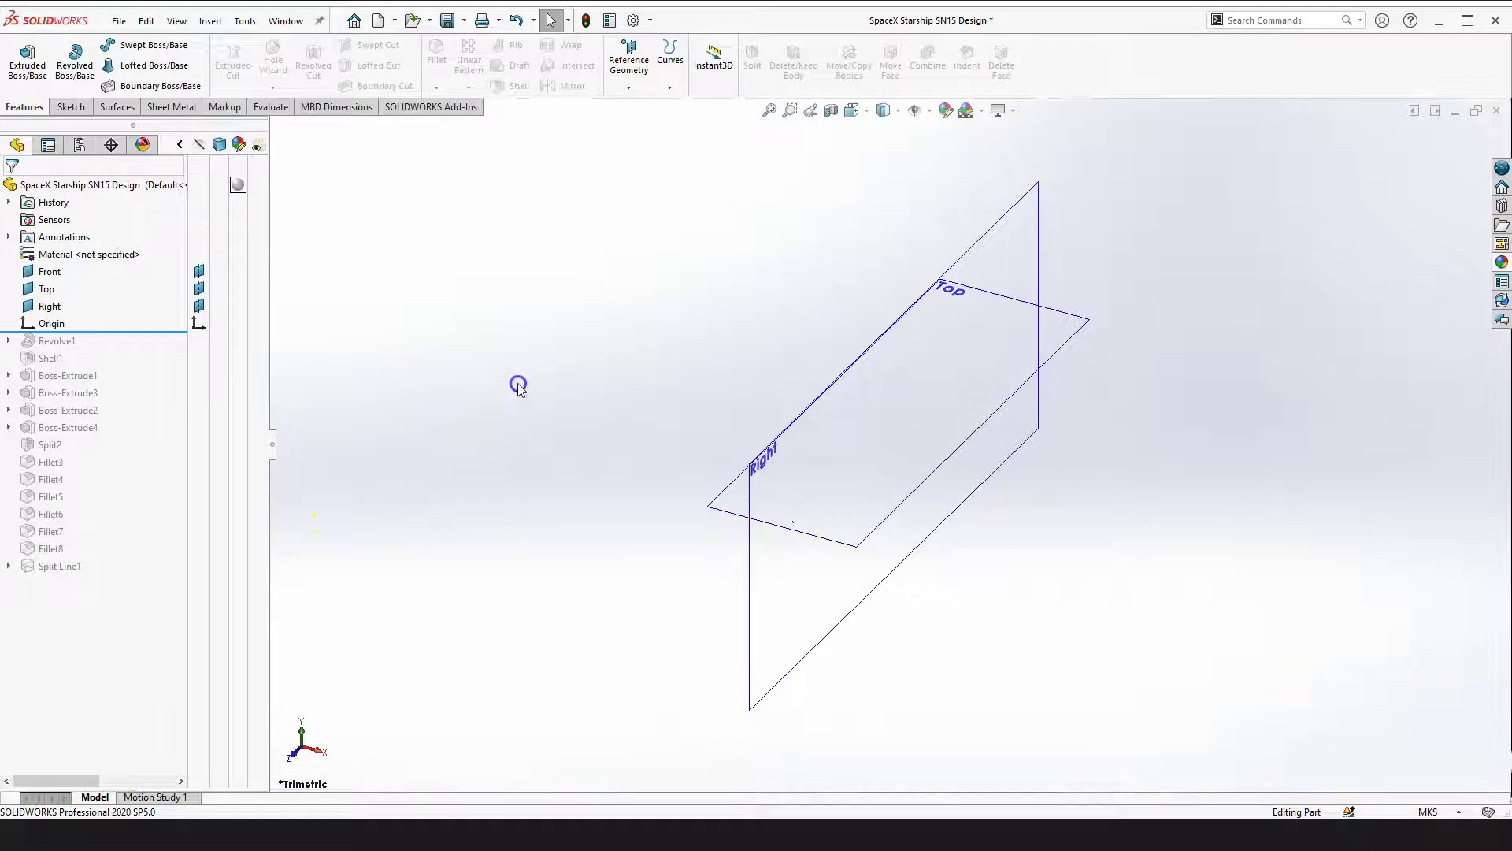
Roll the part forward to include Revolve1 and inspect the revolved rocket body from the side
left_click_drag(128, 324, 131, 352)
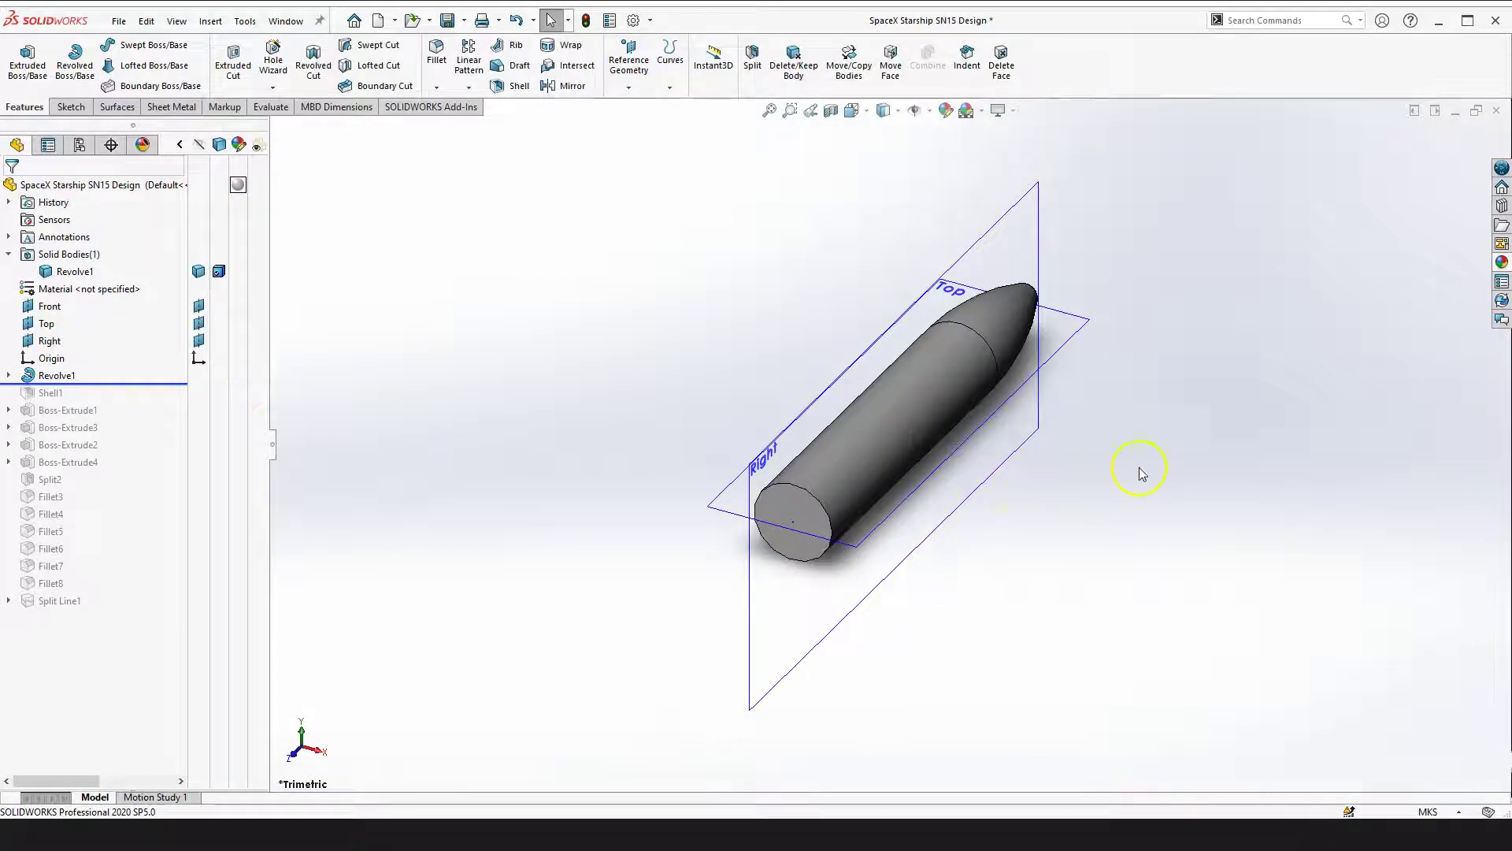
right_click_drag(1167, 471, 1152, 587)
middle_click_drag(1152, 587, 1029, 475)
middle_click_drag(734, 351, 764, 399)
left_click_drag(861, 398, 837, 438)
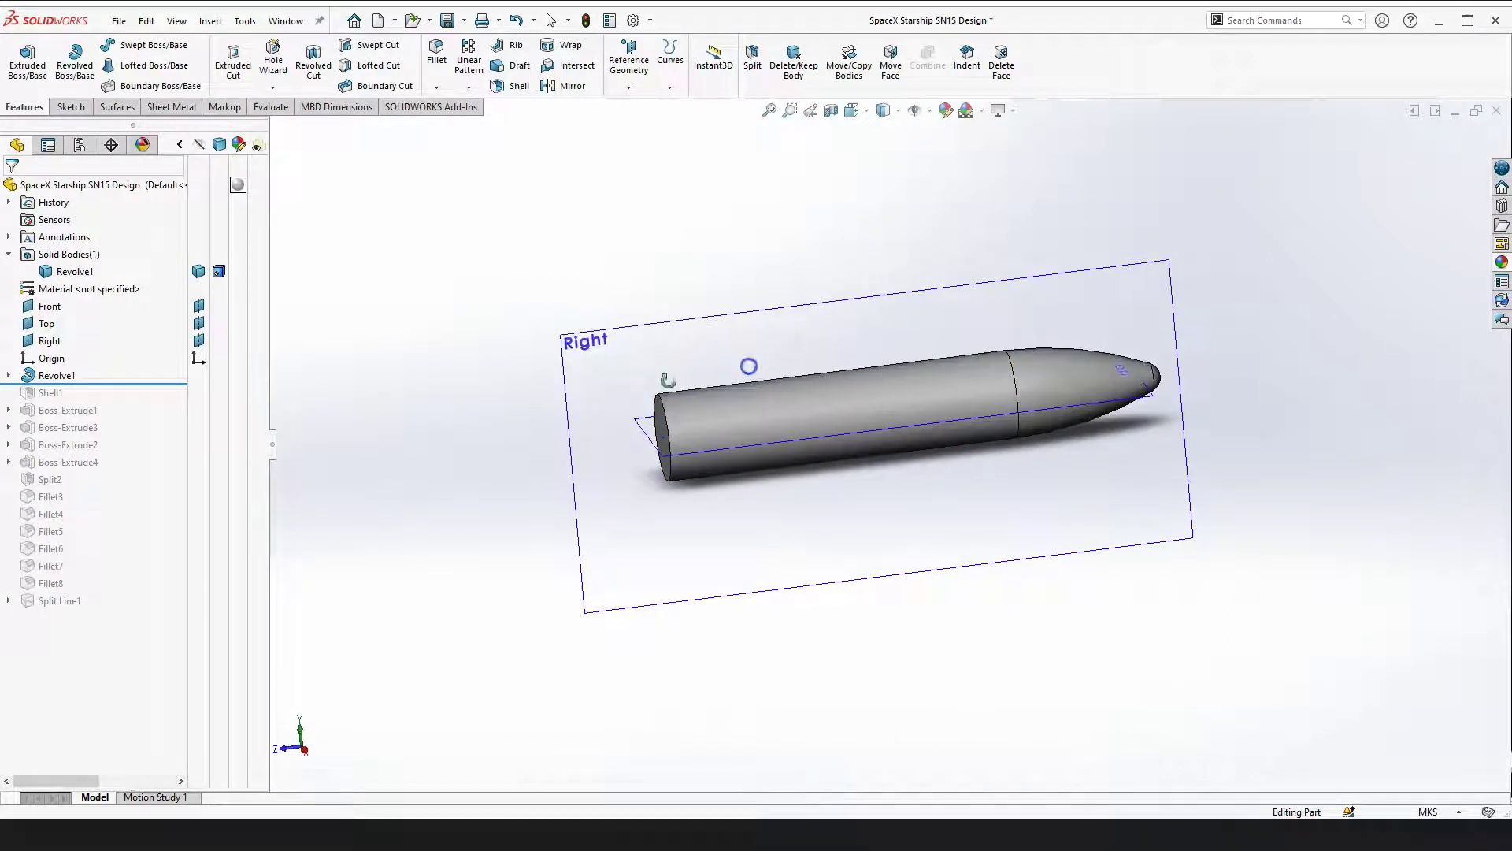
key("Escape")
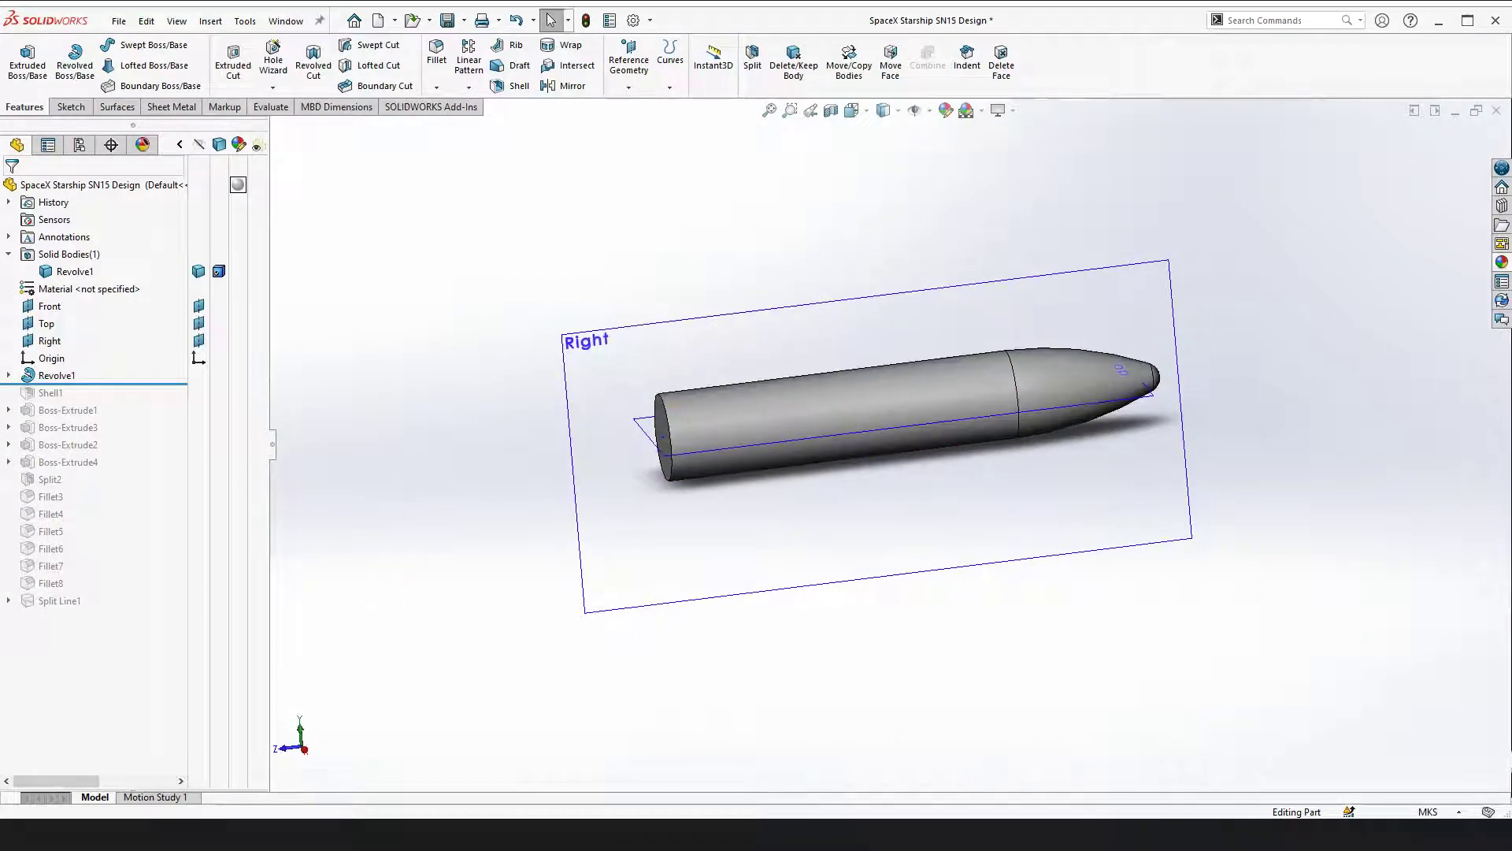
Open Sketch1 under Revolve1 for editing and view it normal to the sketch plane
left_click(9, 377)
left_click(82, 397)
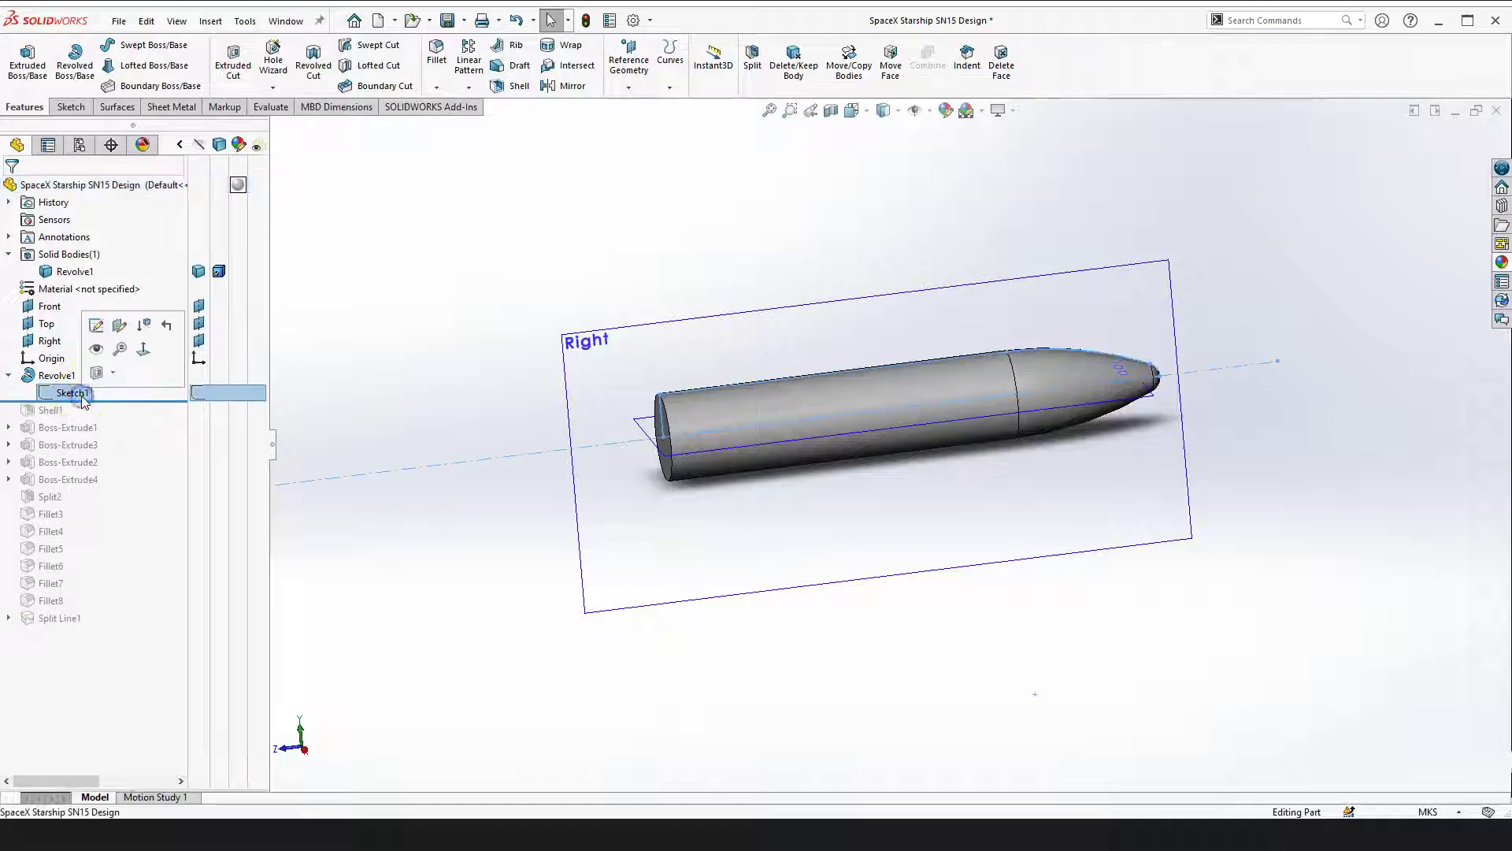
left_click(96, 326)
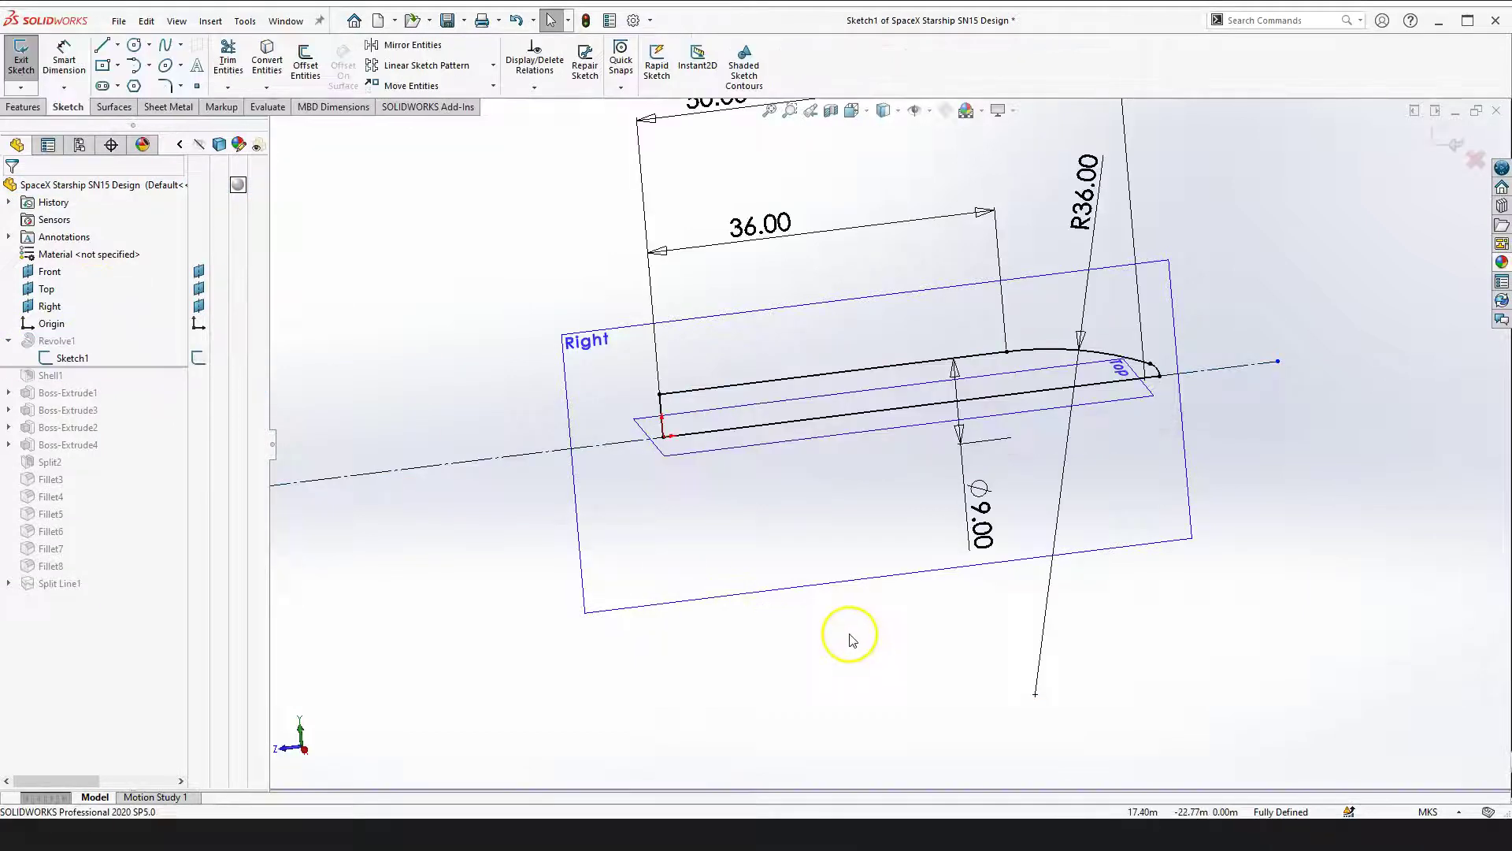
key("space")
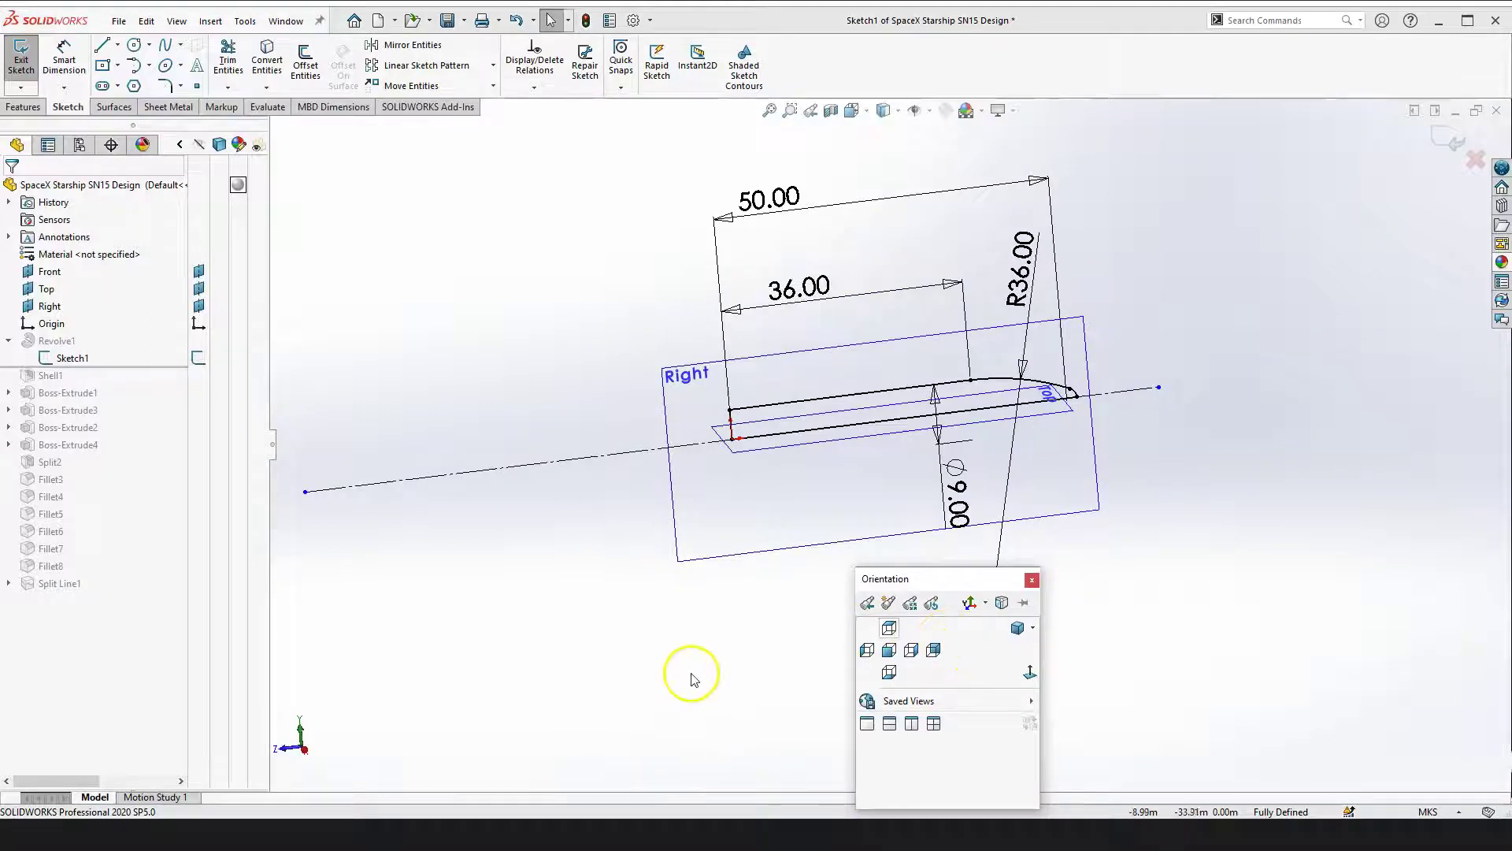
left_click(705, 632)
key("space")
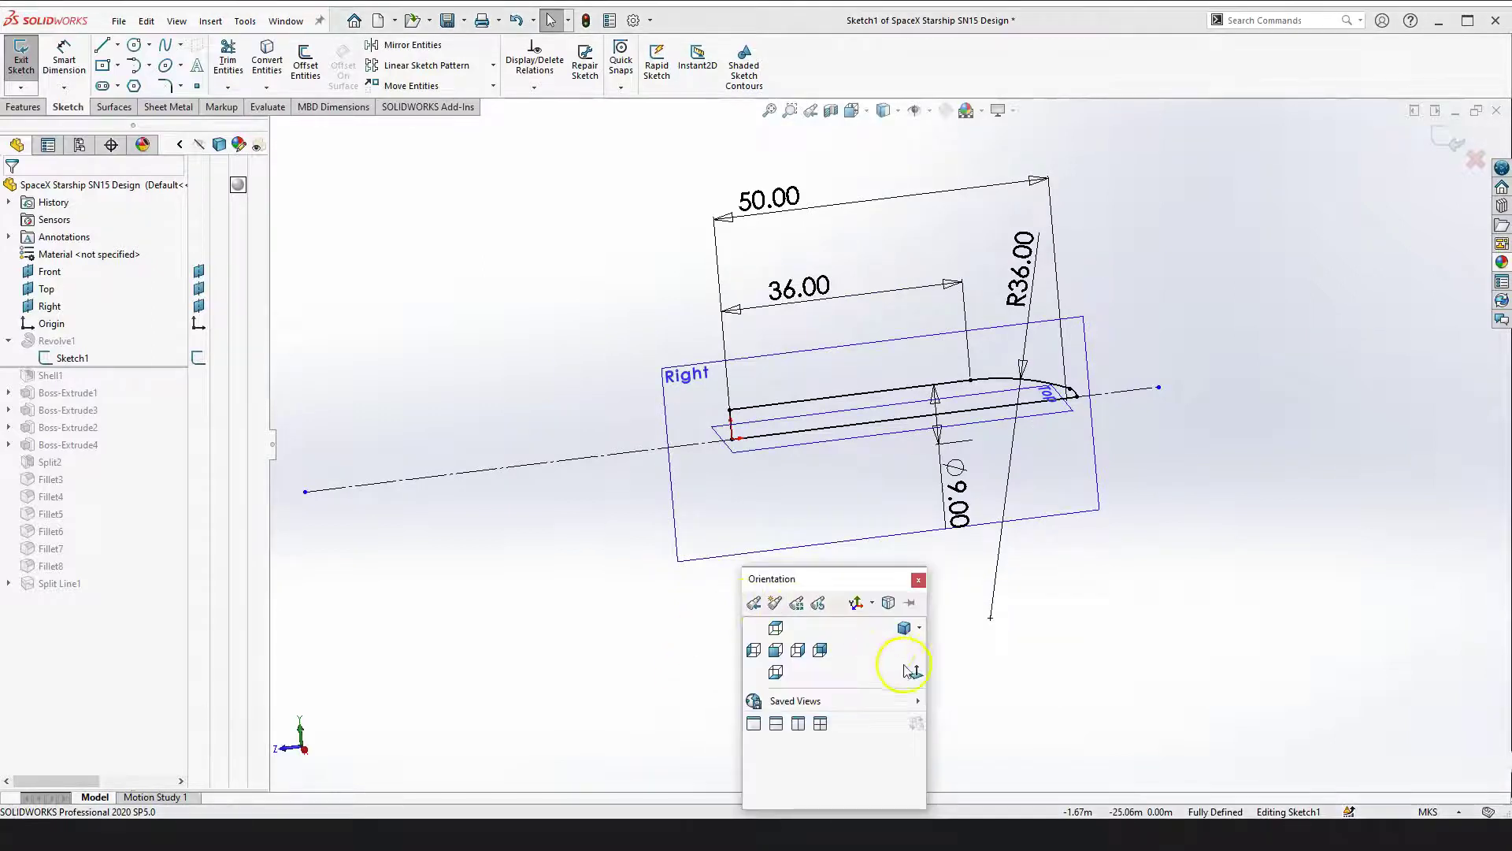
left_click(911, 671)
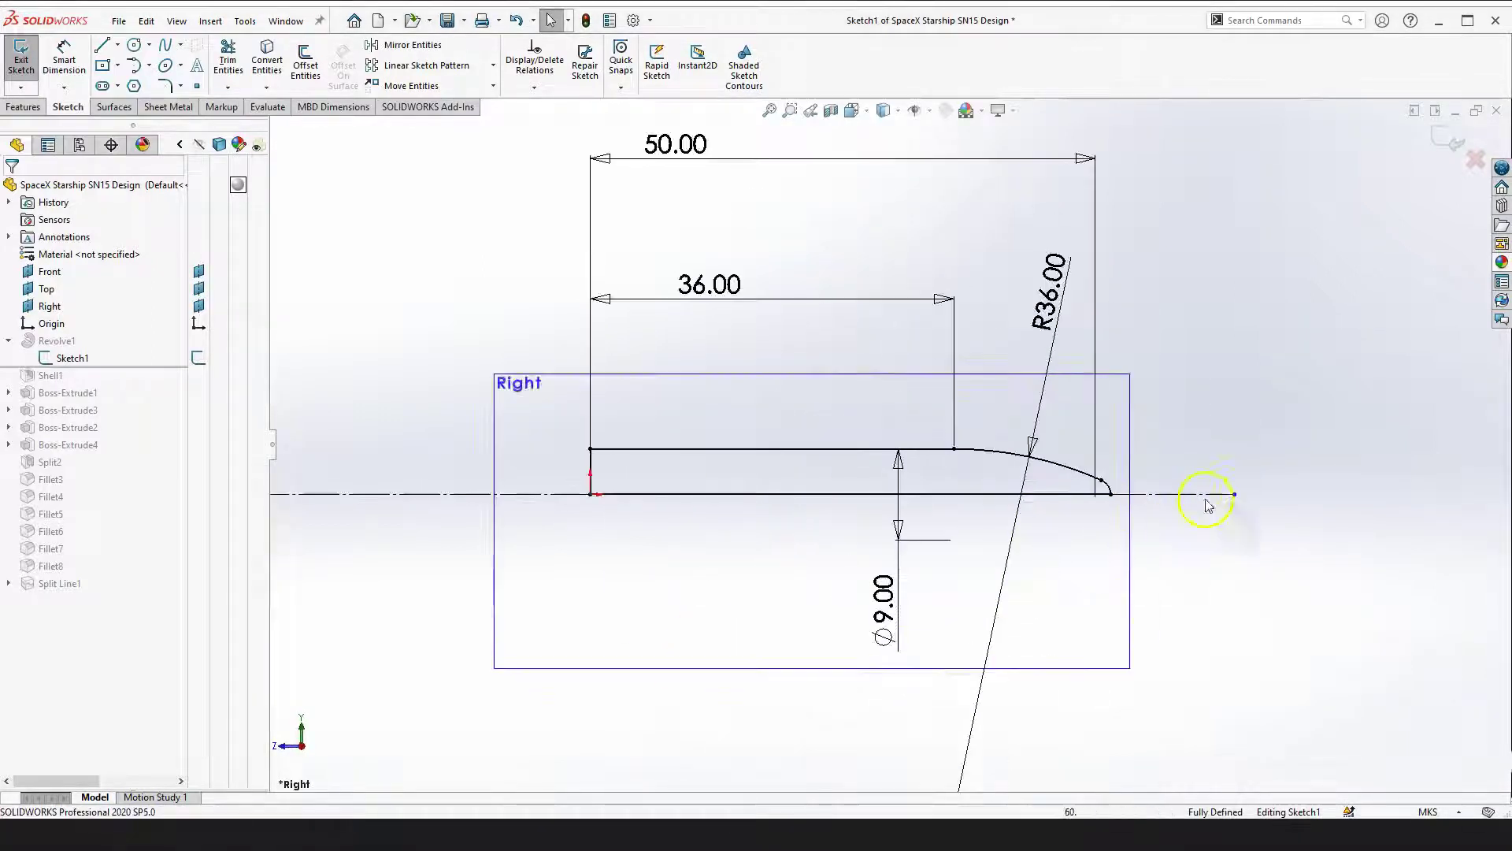
Examine the rocket's half-profile sketch, including its length and diameter dimensions, nose curve and rounded tip
scroll(863, 474, "down", 2)
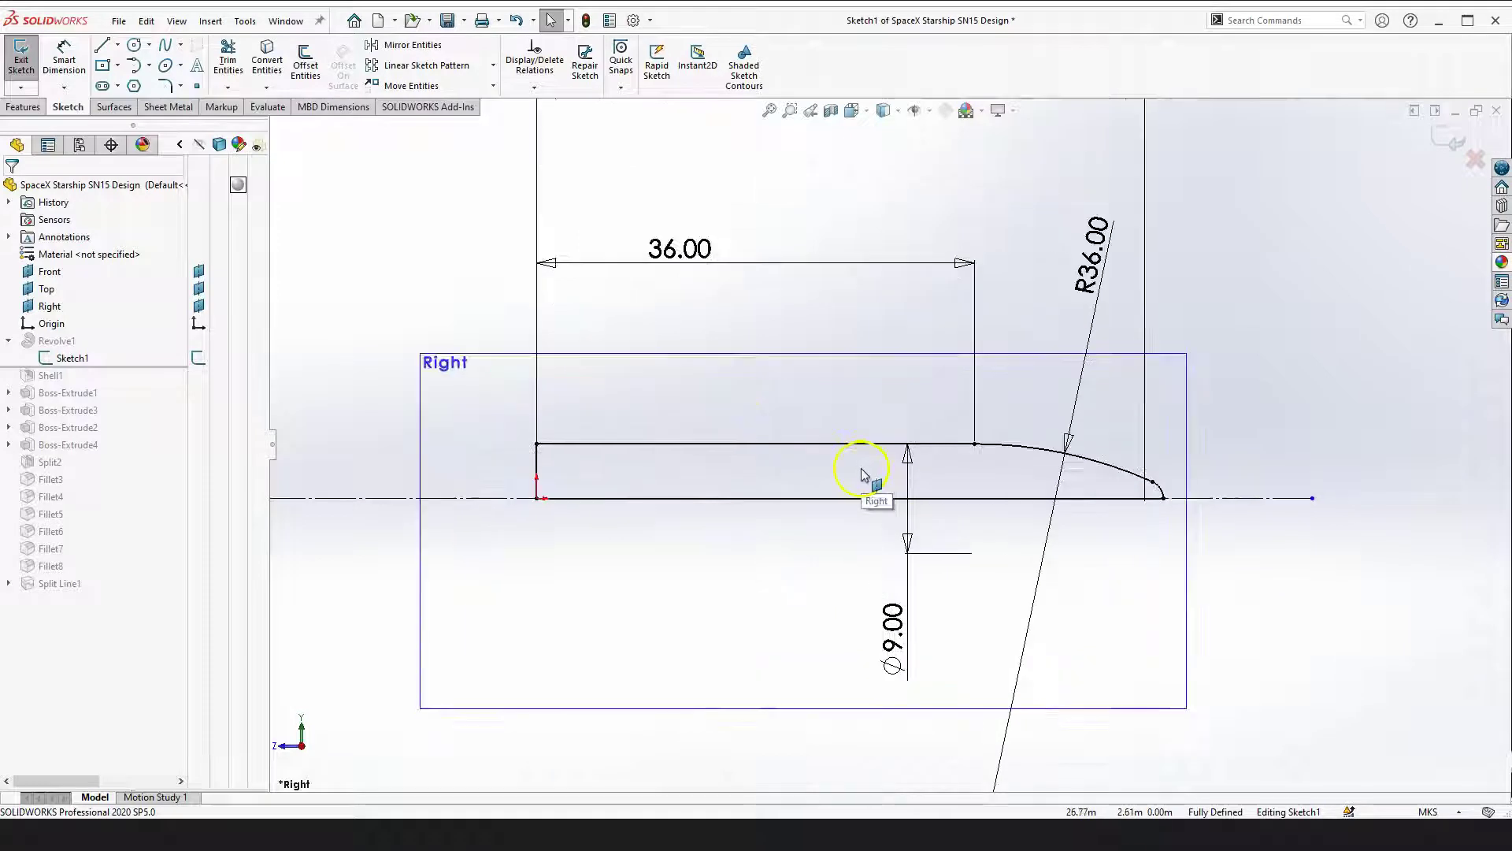
scroll(885, 365, "up", 3)
scroll(894, 339, "down", 2)
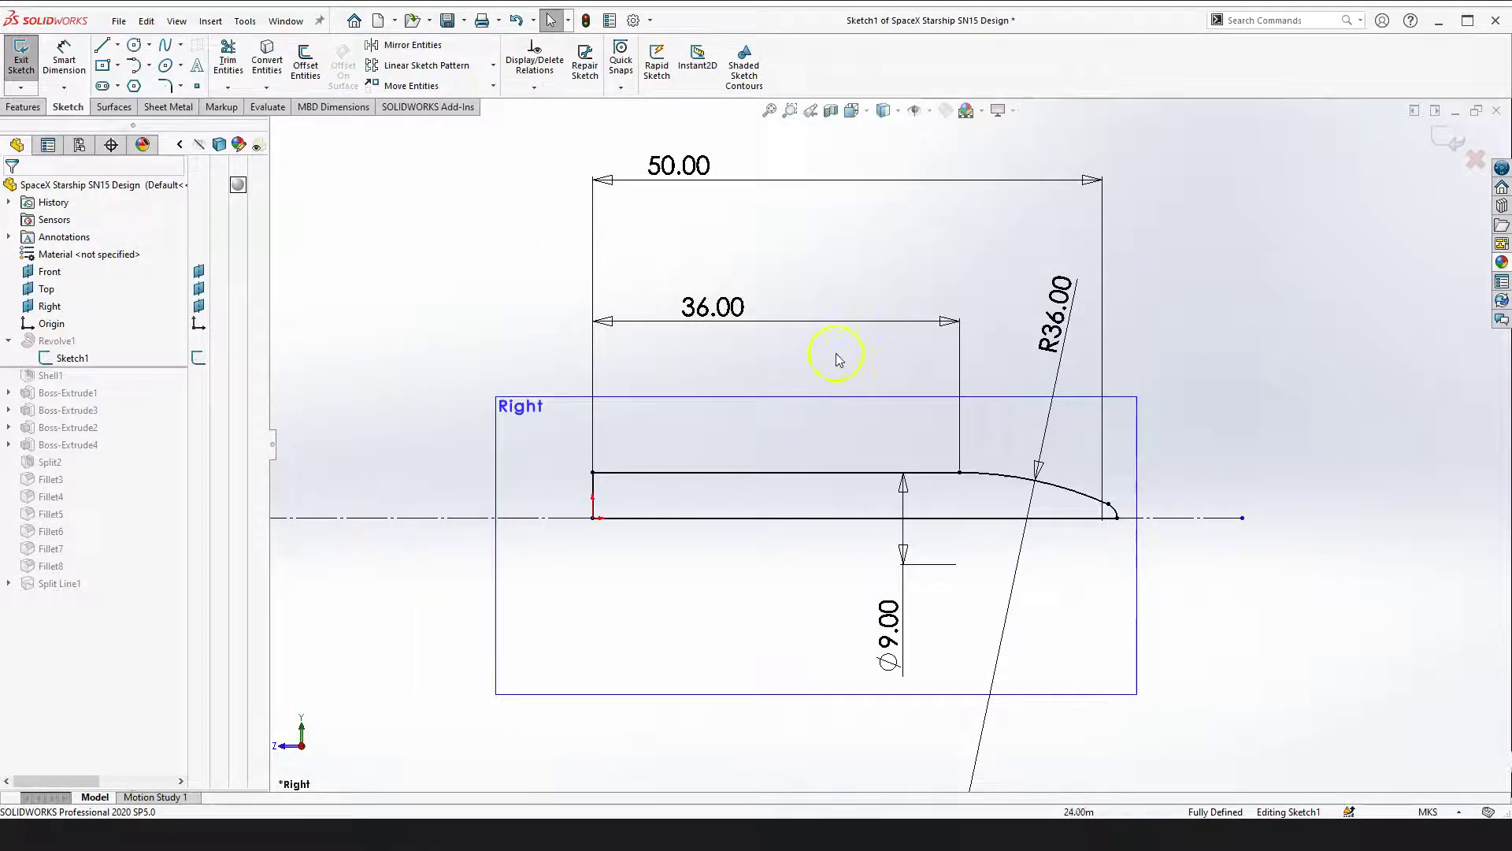
scroll(1013, 439, "down", 5)
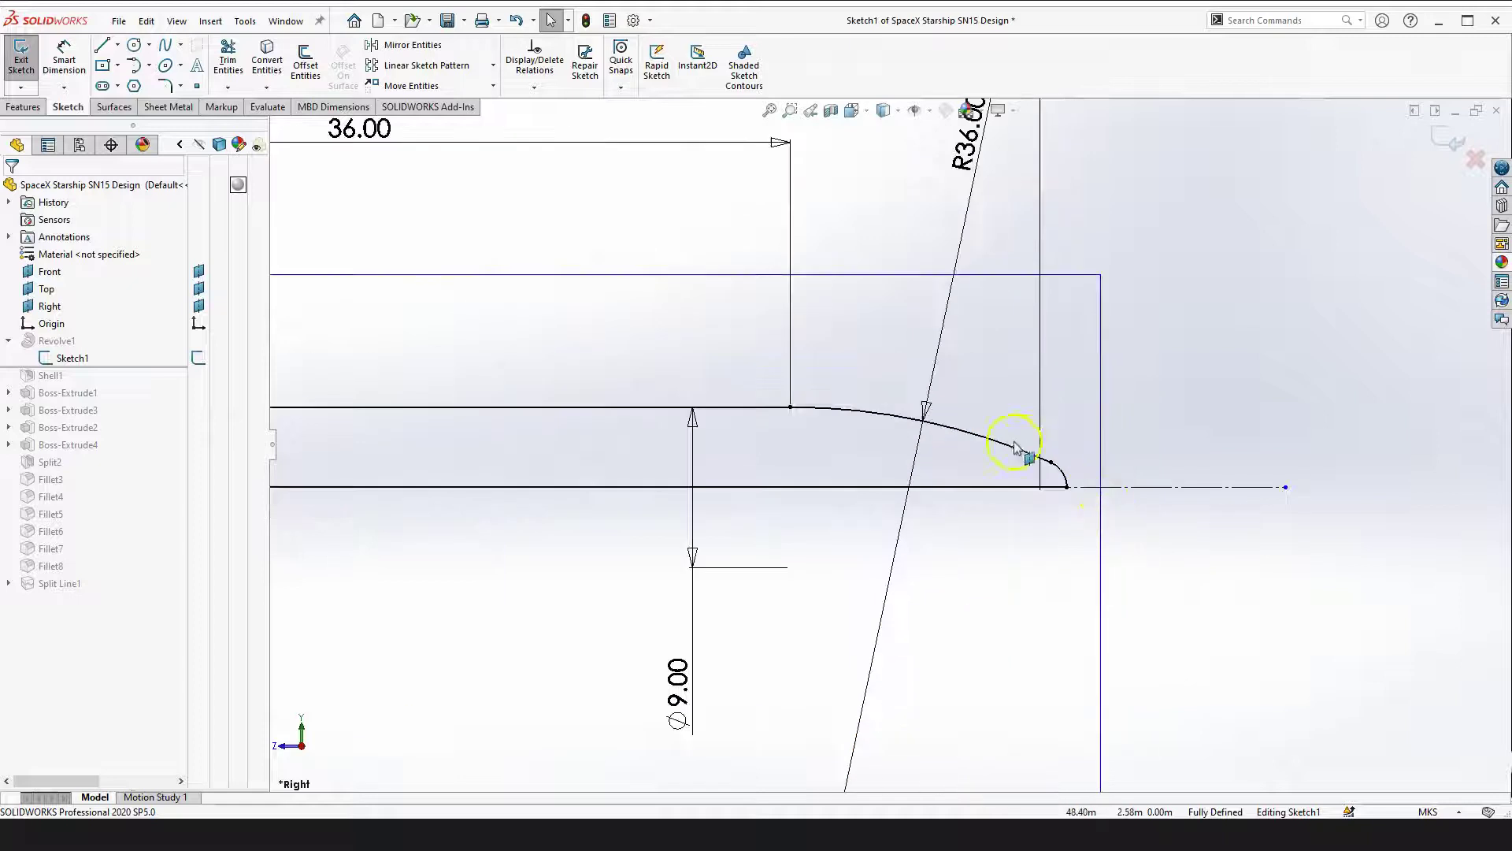
scroll(1024, 543, "up", 5)
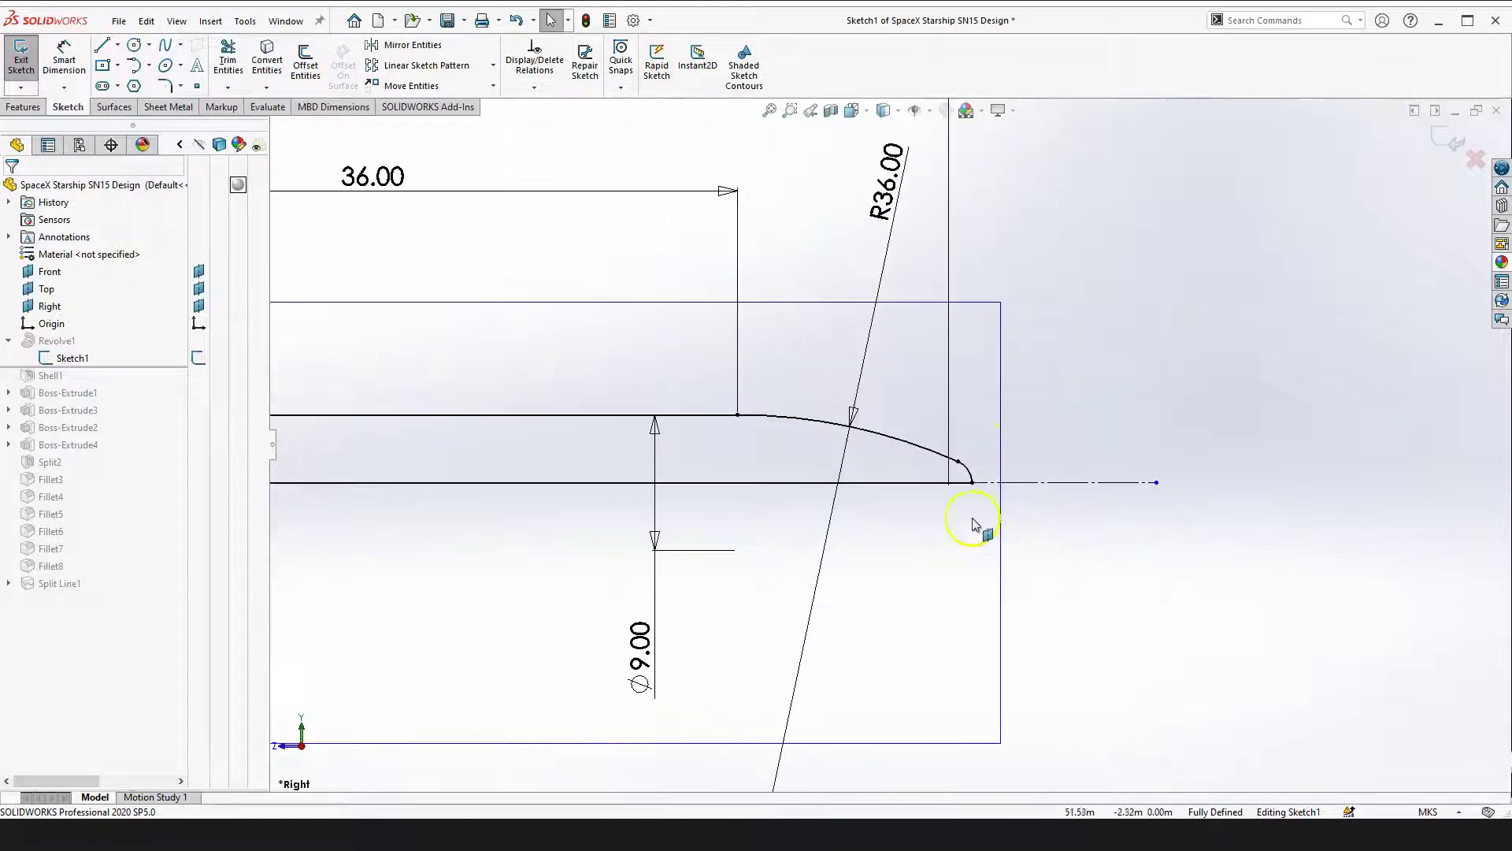
scroll(887, 433, "down", 2)
scroll(883, 433, "up", 1)
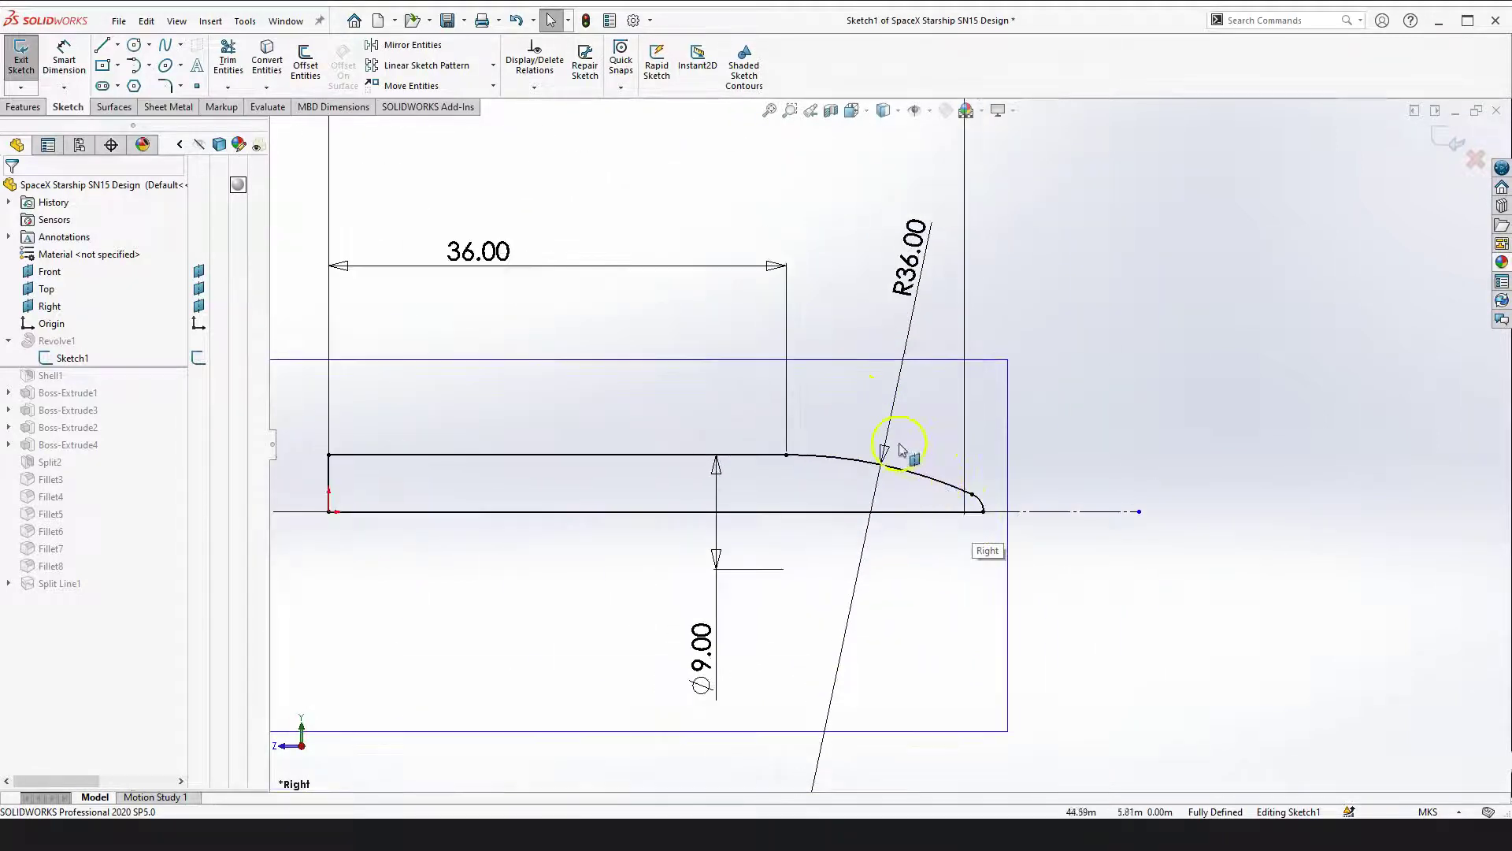
scroll(655, 304, "up", 2)
scroll(649, 284, "down", 2)
scroll(1022, 569, "down", 3)
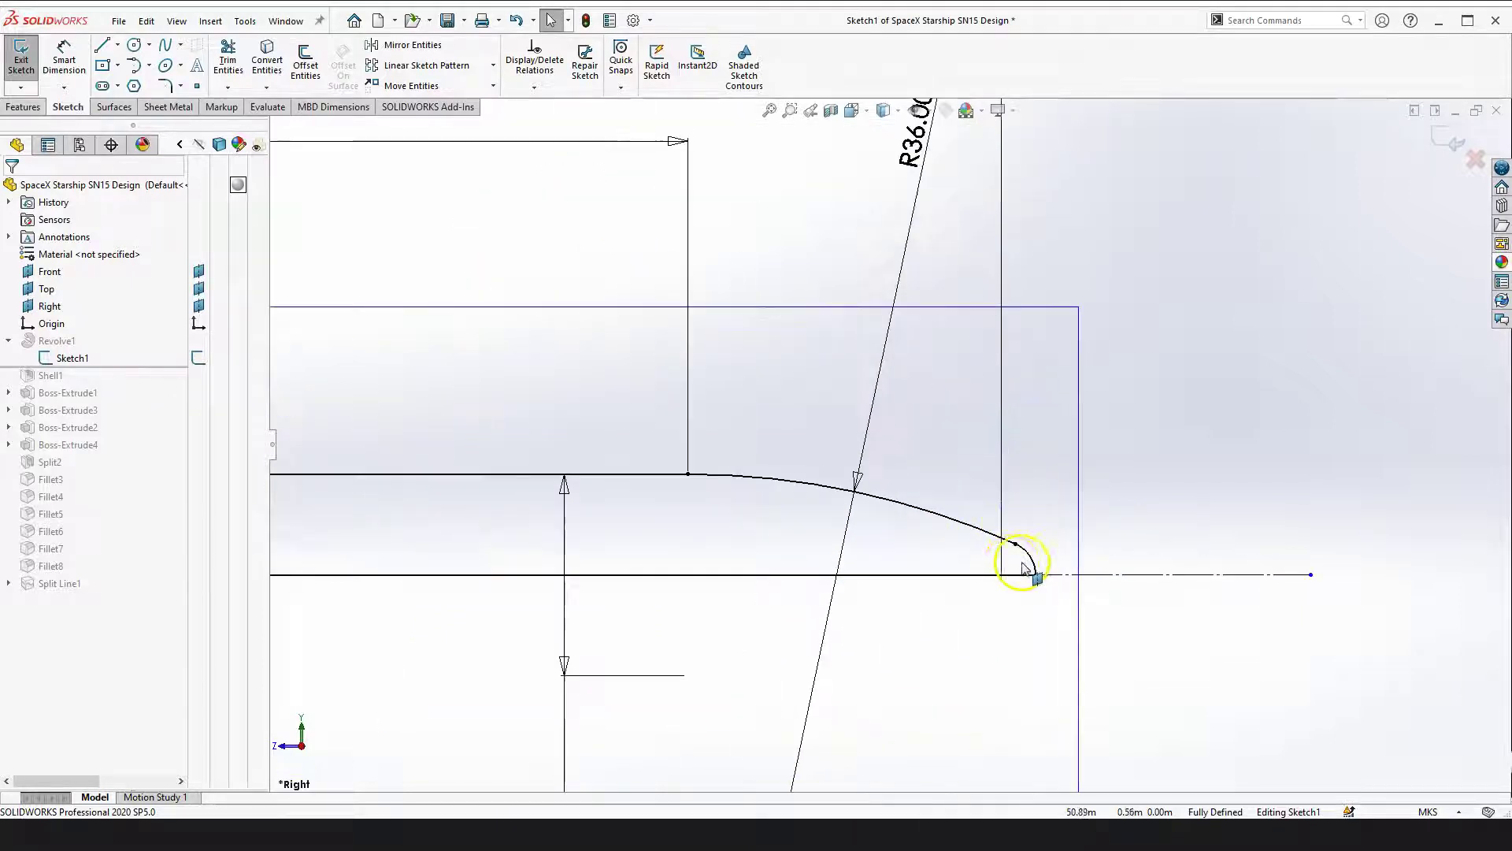
scroll(1021, 568, "down", 2)
scroll(999, 552, "up", 2)
scroll(906, 463, "up", 1)
scroll(930, 496, "down", 1)
scroll(906, 507, "up", 5)
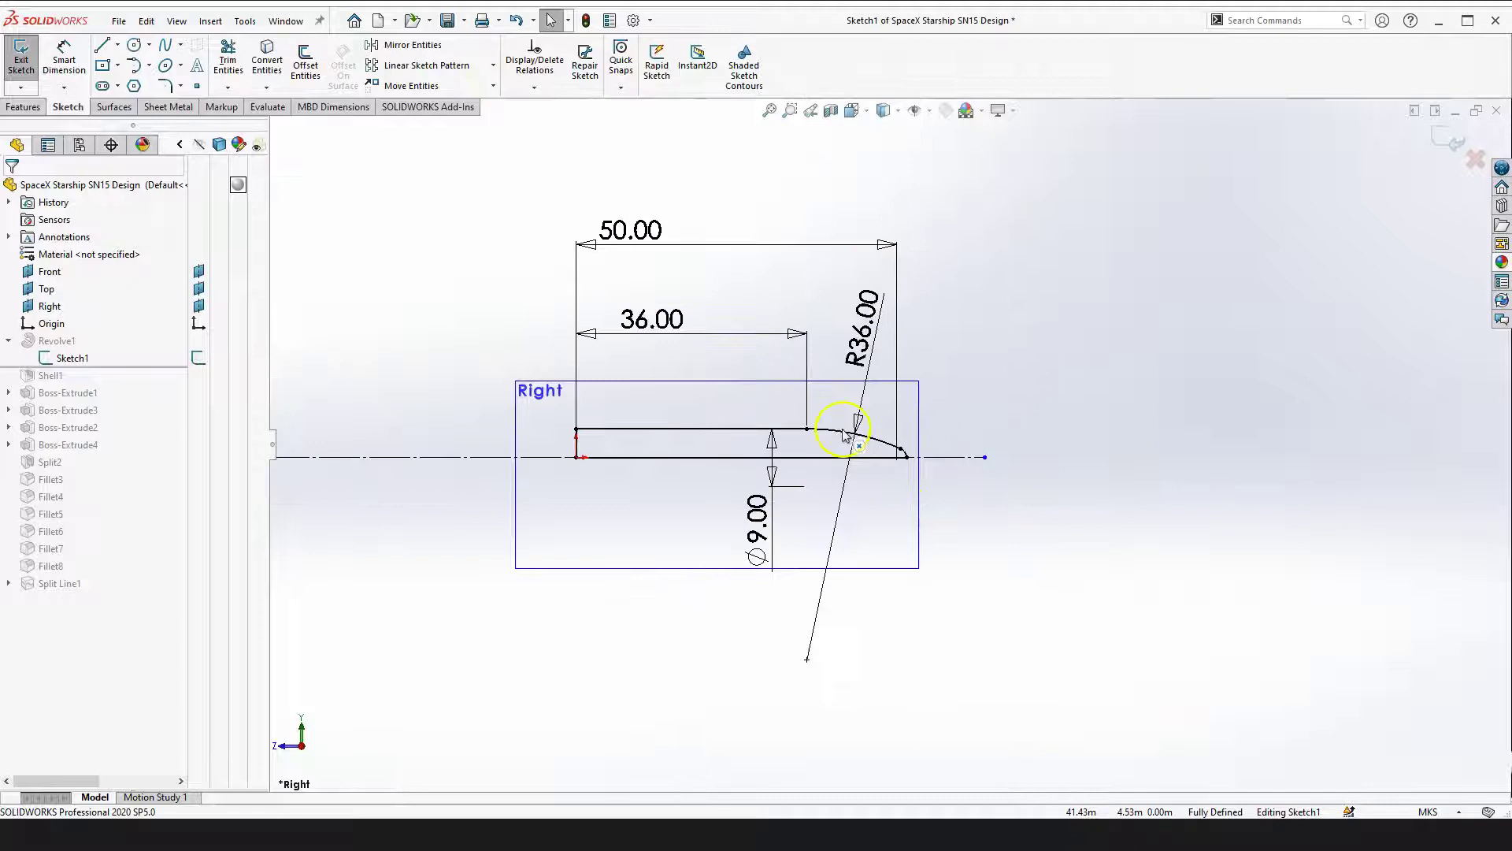
scroll(835, 442, "down", 3)
scroll(378, 438, "down", 3)
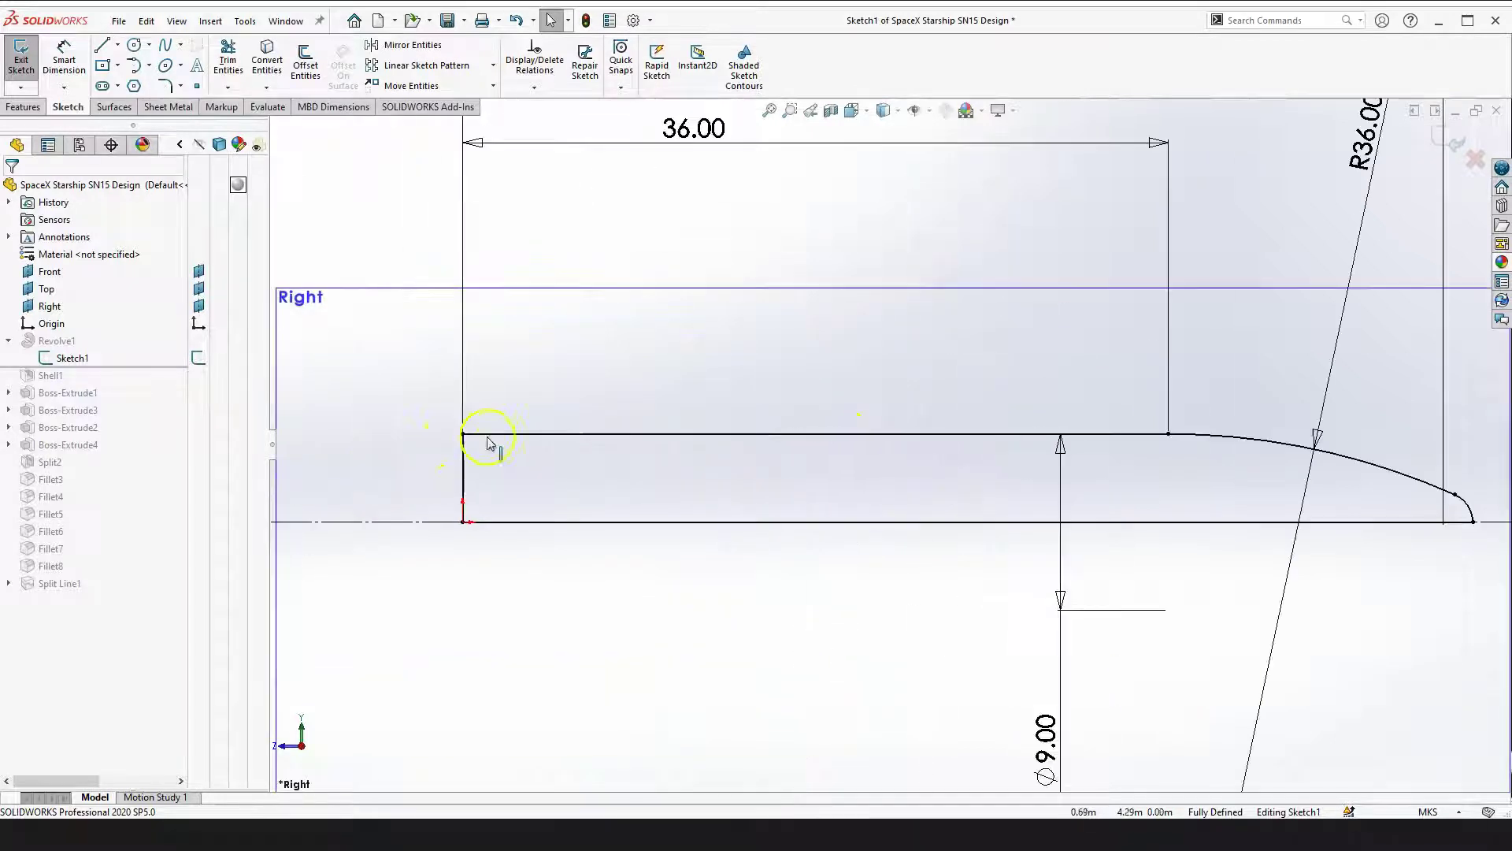
Inspect the relations and parameters of the large nose arc and review the available arc types
left_click(1292, 441)
scroll(1276, 482, "up", 3)
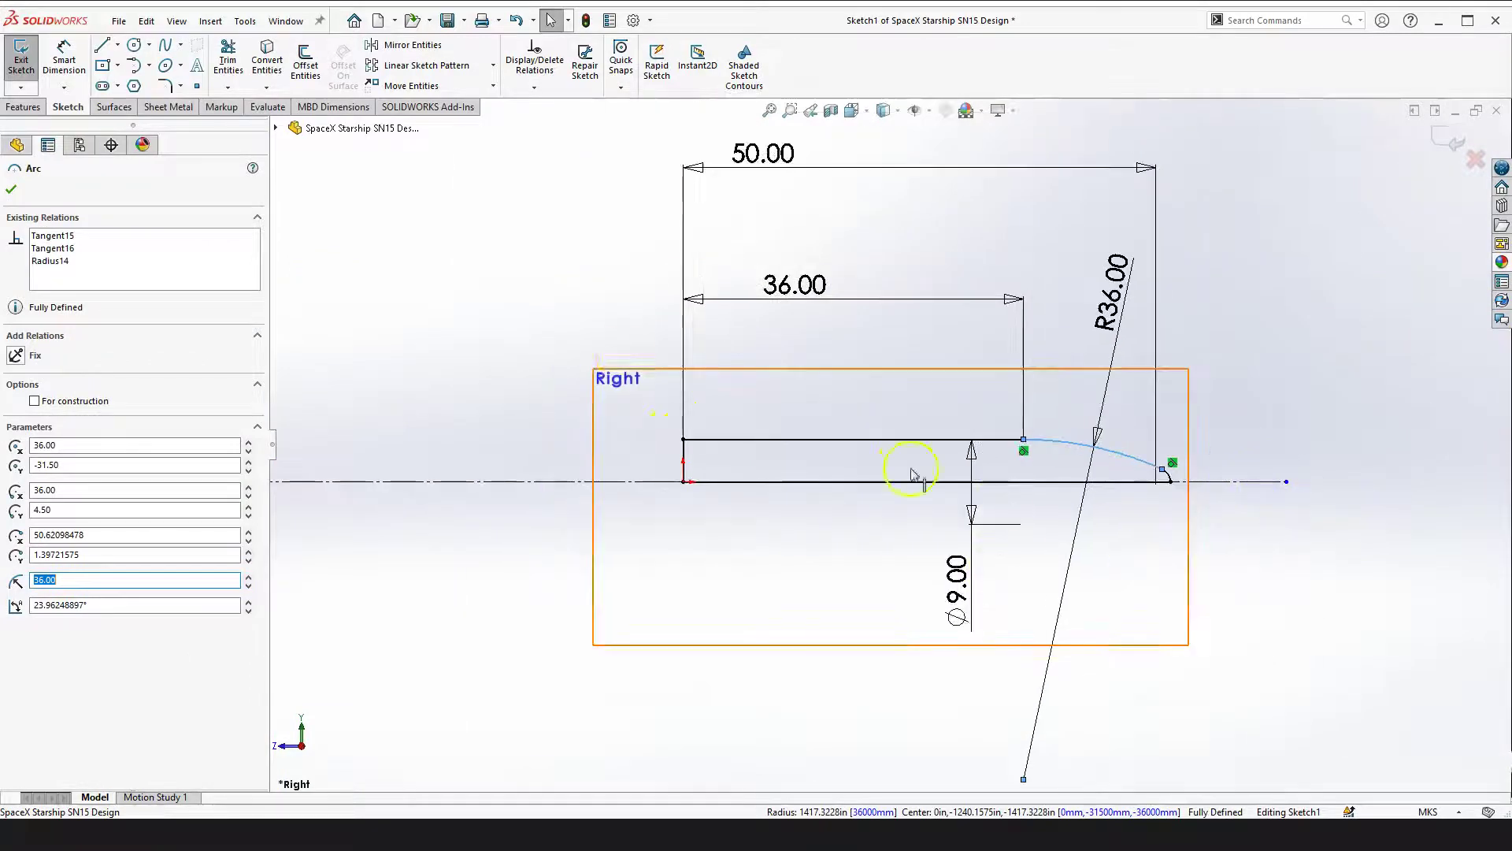
left_click(149, 65)
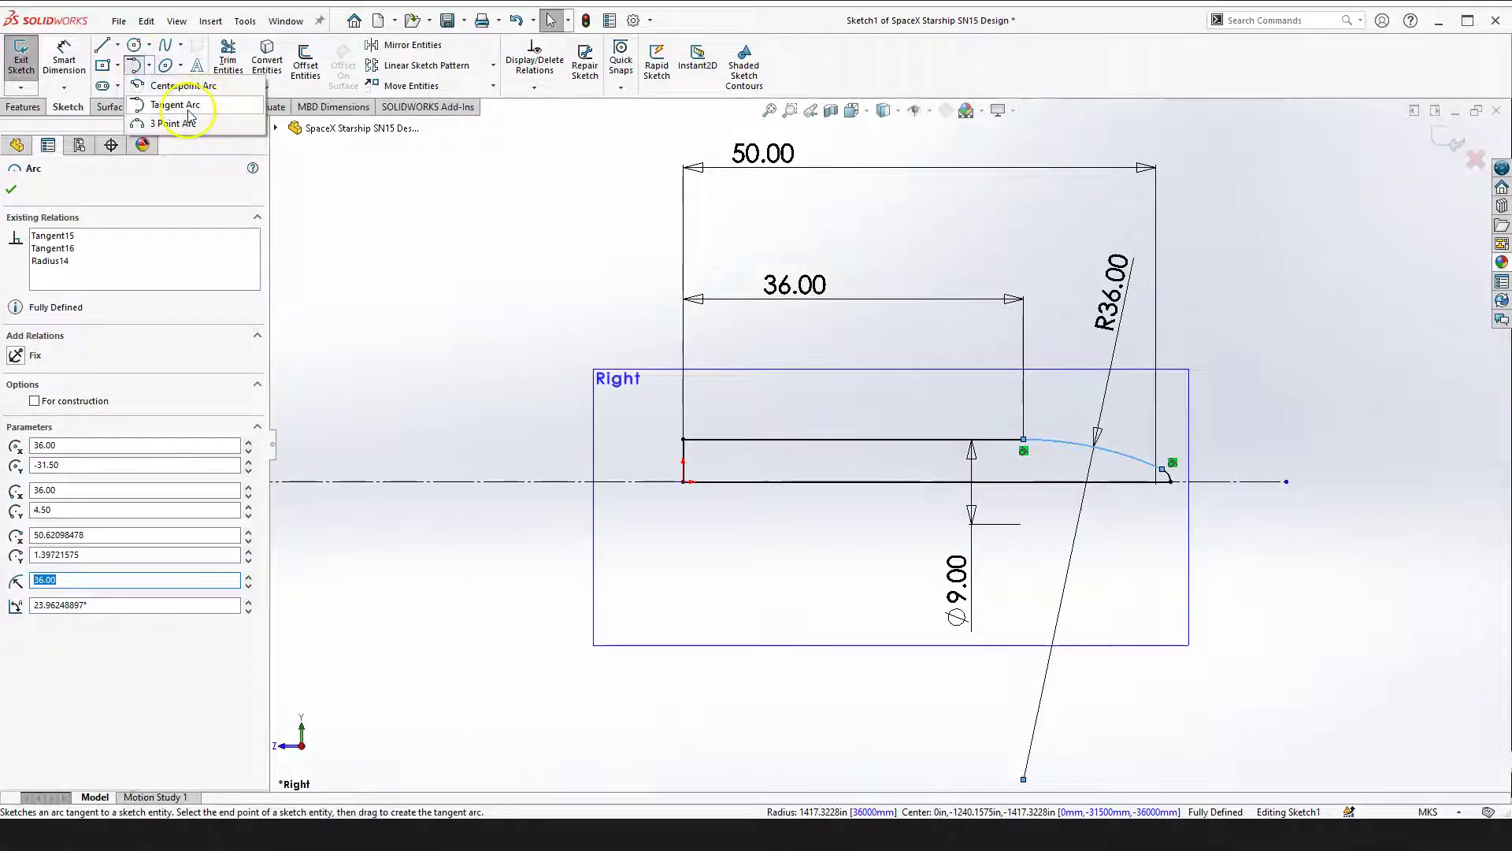
left_click(496, 378)
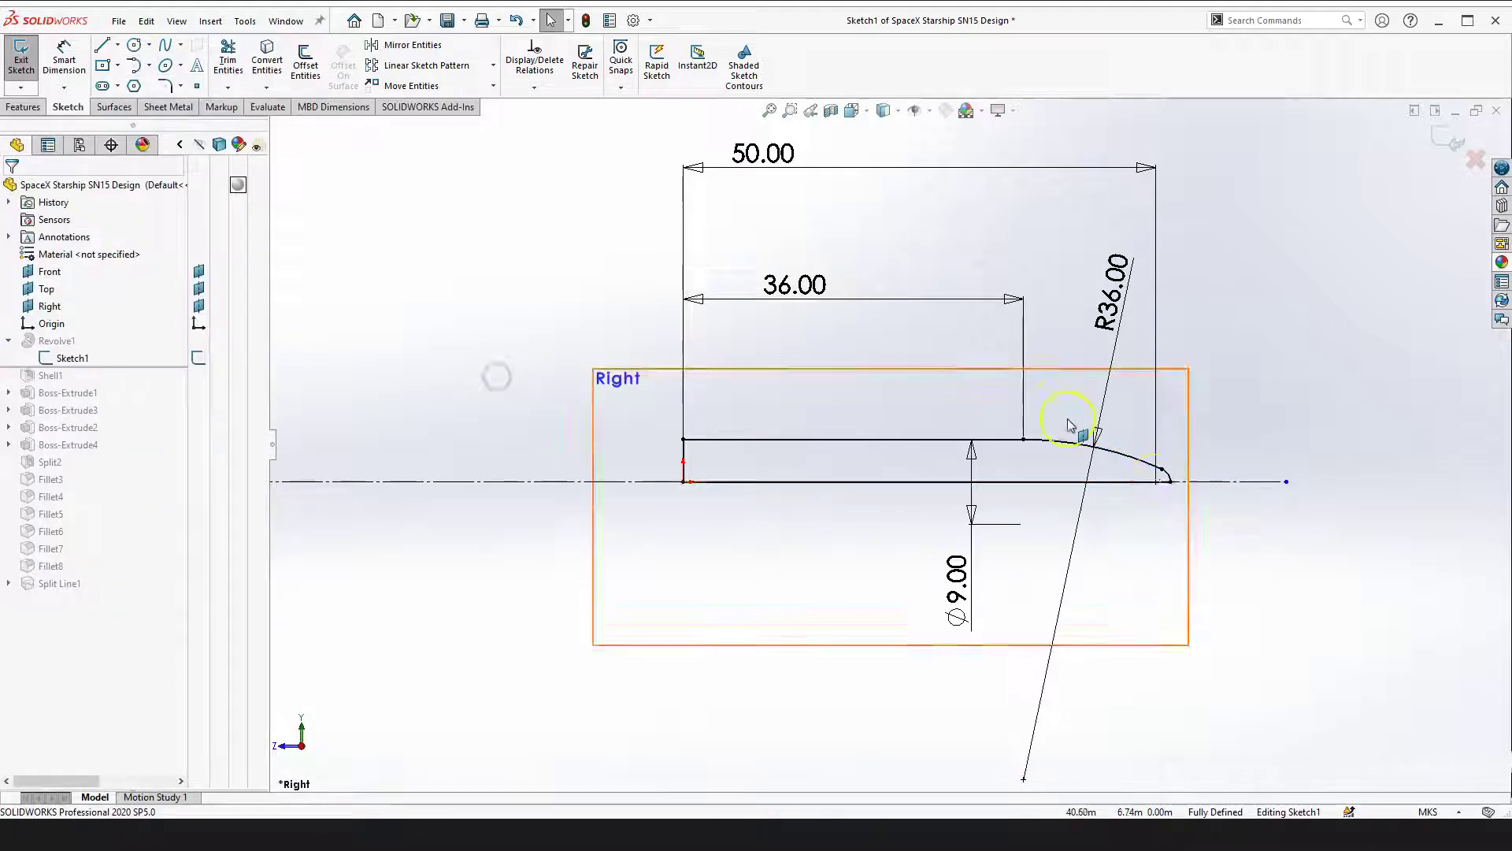
Examine the closed half-profile and the centerline it revolves around
scroll(1095, 433, "down", 3)
scroll(1080, 455, "up", 2)
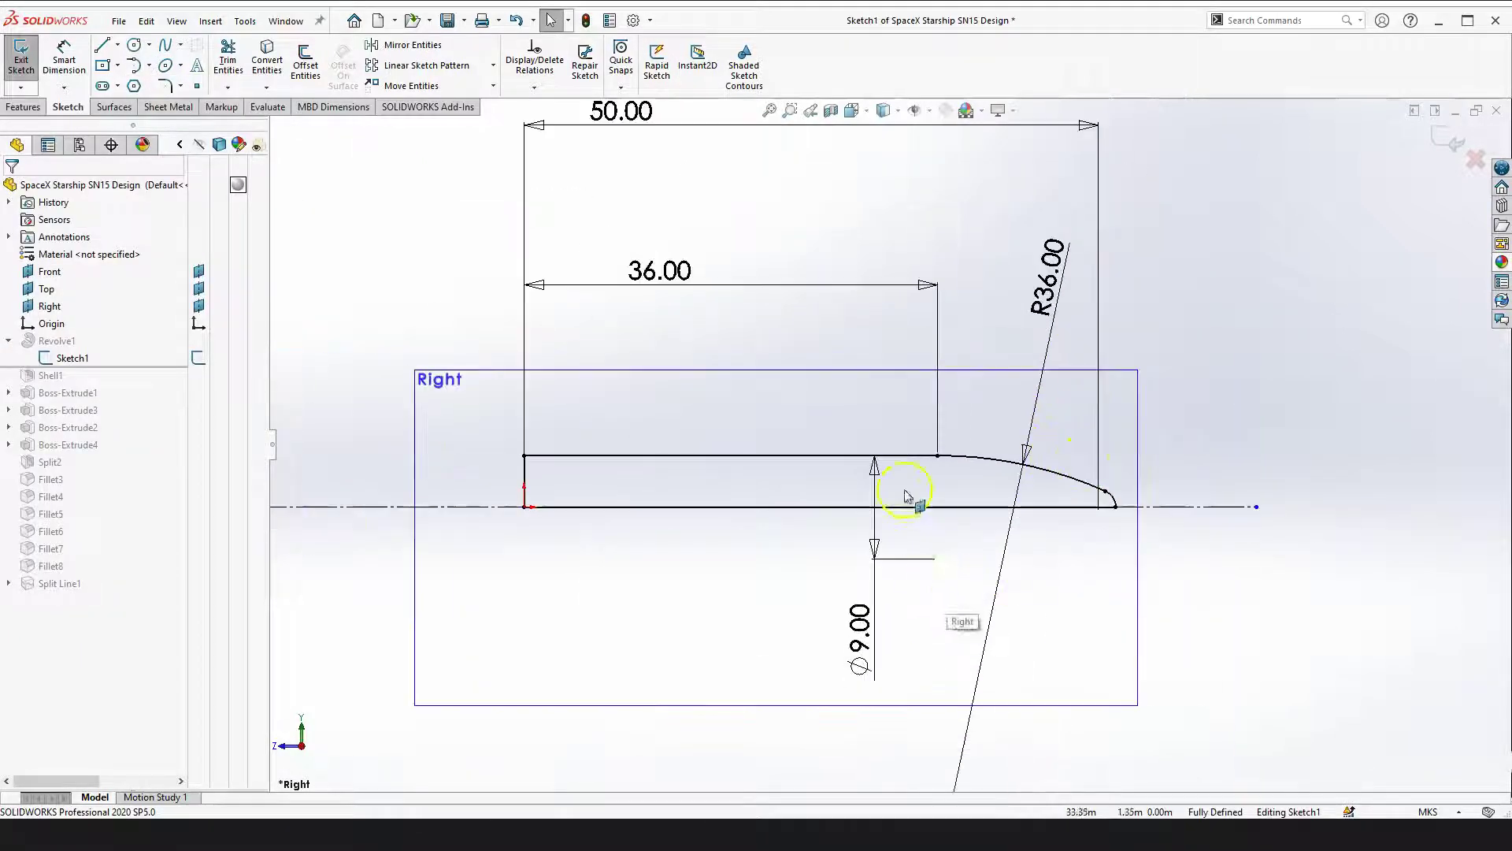
mouse_move(1228, 561)
right_mouse_down()
mouse_move(1233, 615)
mouse_move(1296, 628)
right_mouse_up()
left_click_drag(894, 508, 891, 526)
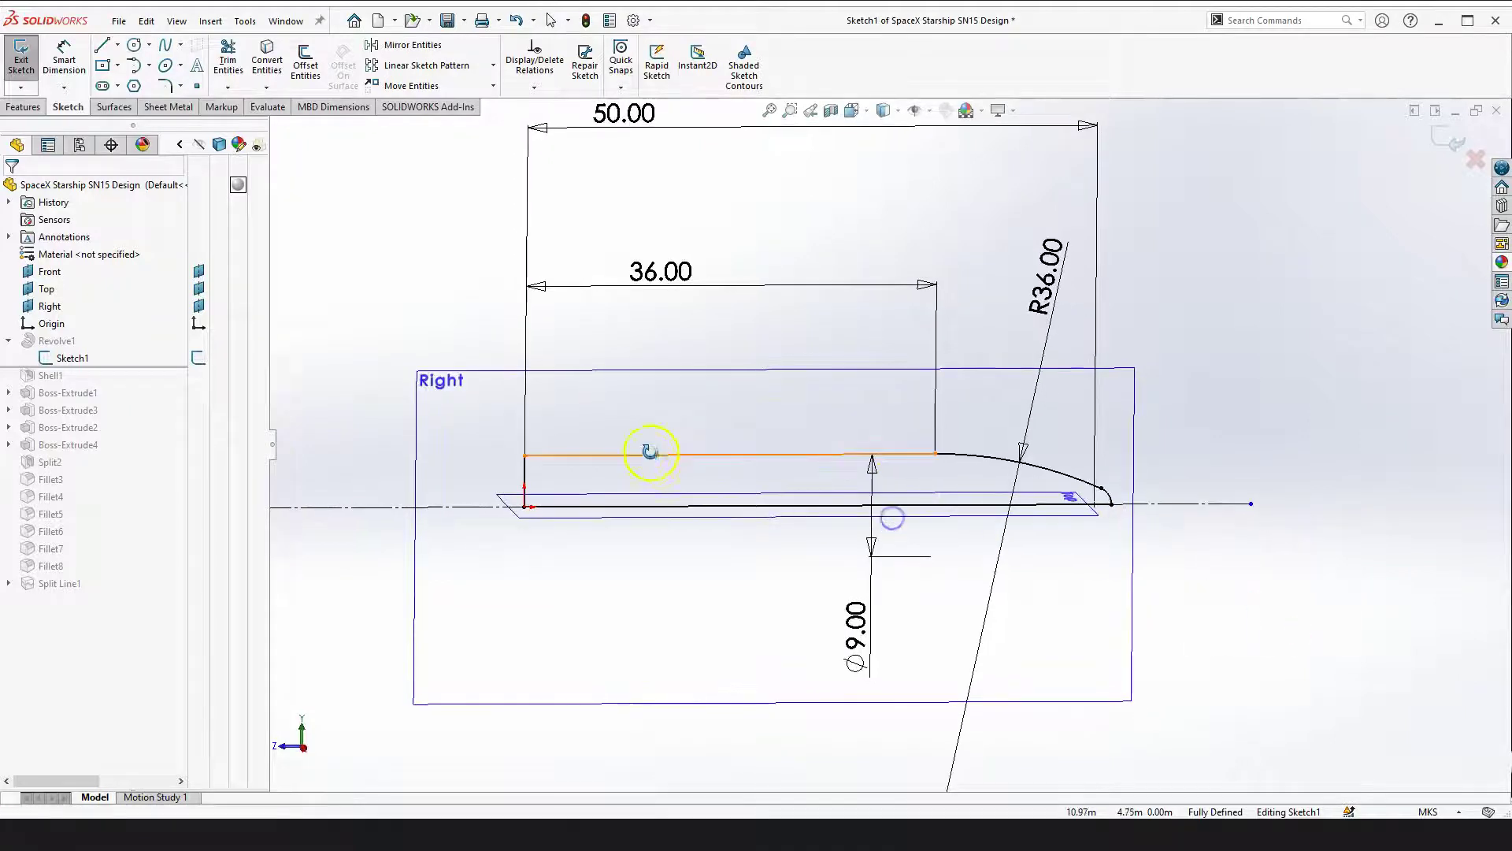
left_click_drag(651, 453, 641, 431)
scroll(642, 465, "down", 1)
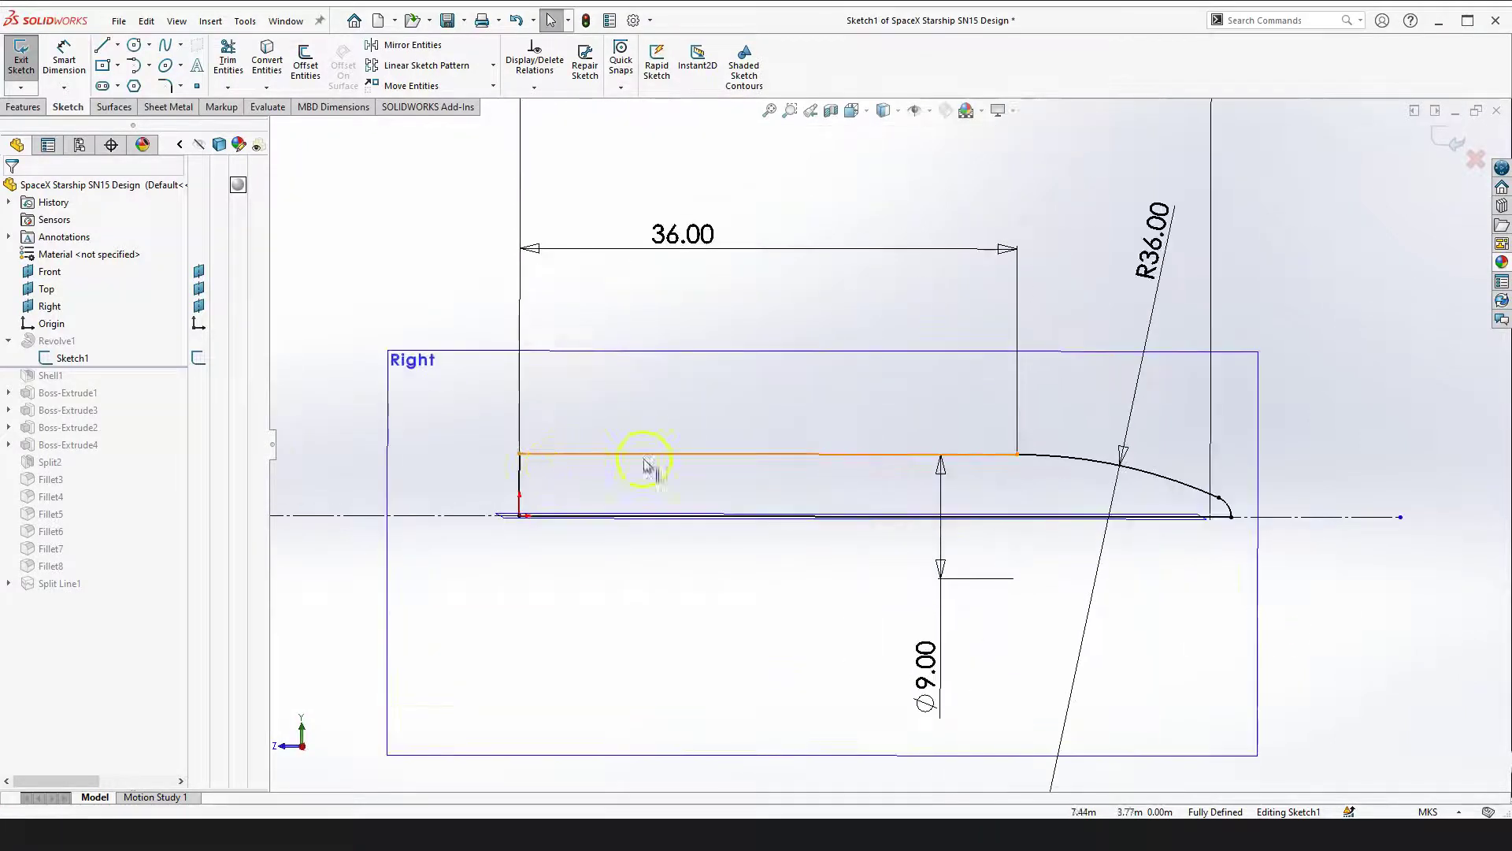
left_click(1300, 517)
scroll(1301, 613, "up", 2)
left_click(1249, 587)
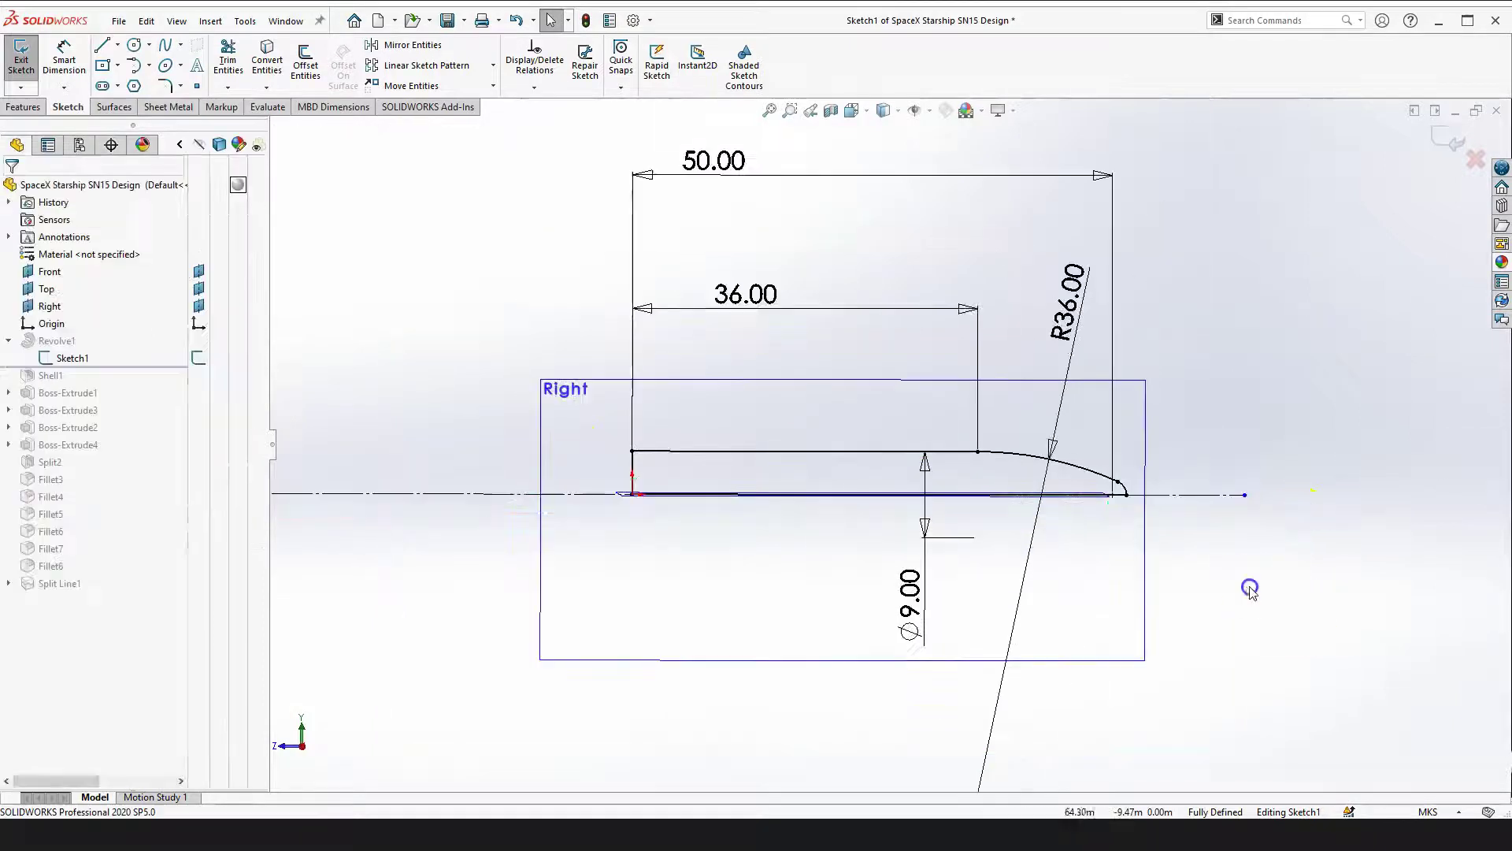
View Sketch1 normal to its plane and examine the closed half-profile together with its horizontal centerline
key("space")
left_click(1408, 672)
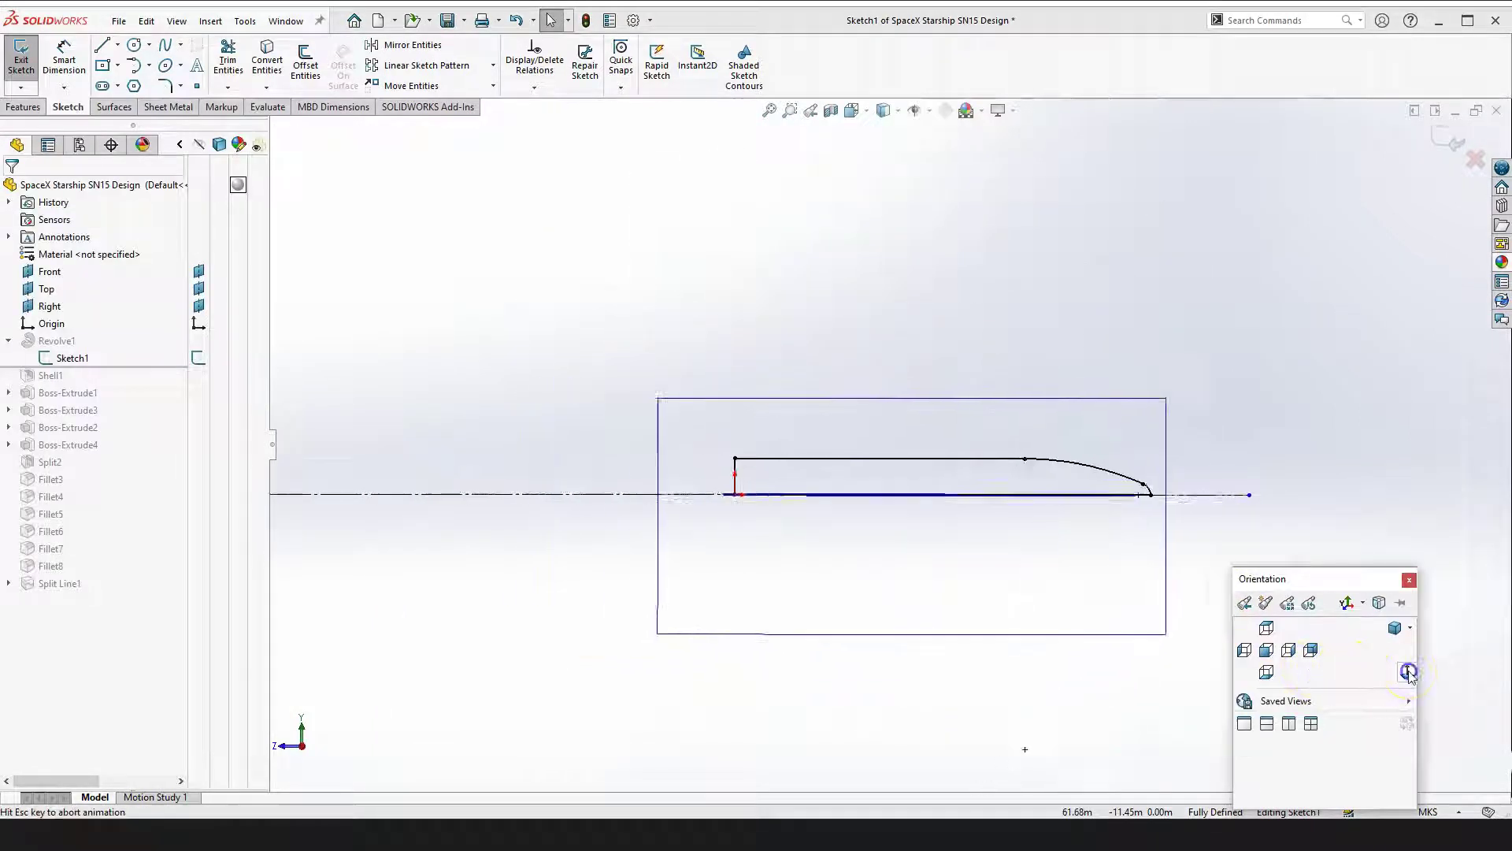
scroll(1113, 533, "down", 3)
scroll(963, 510, "up", 2)
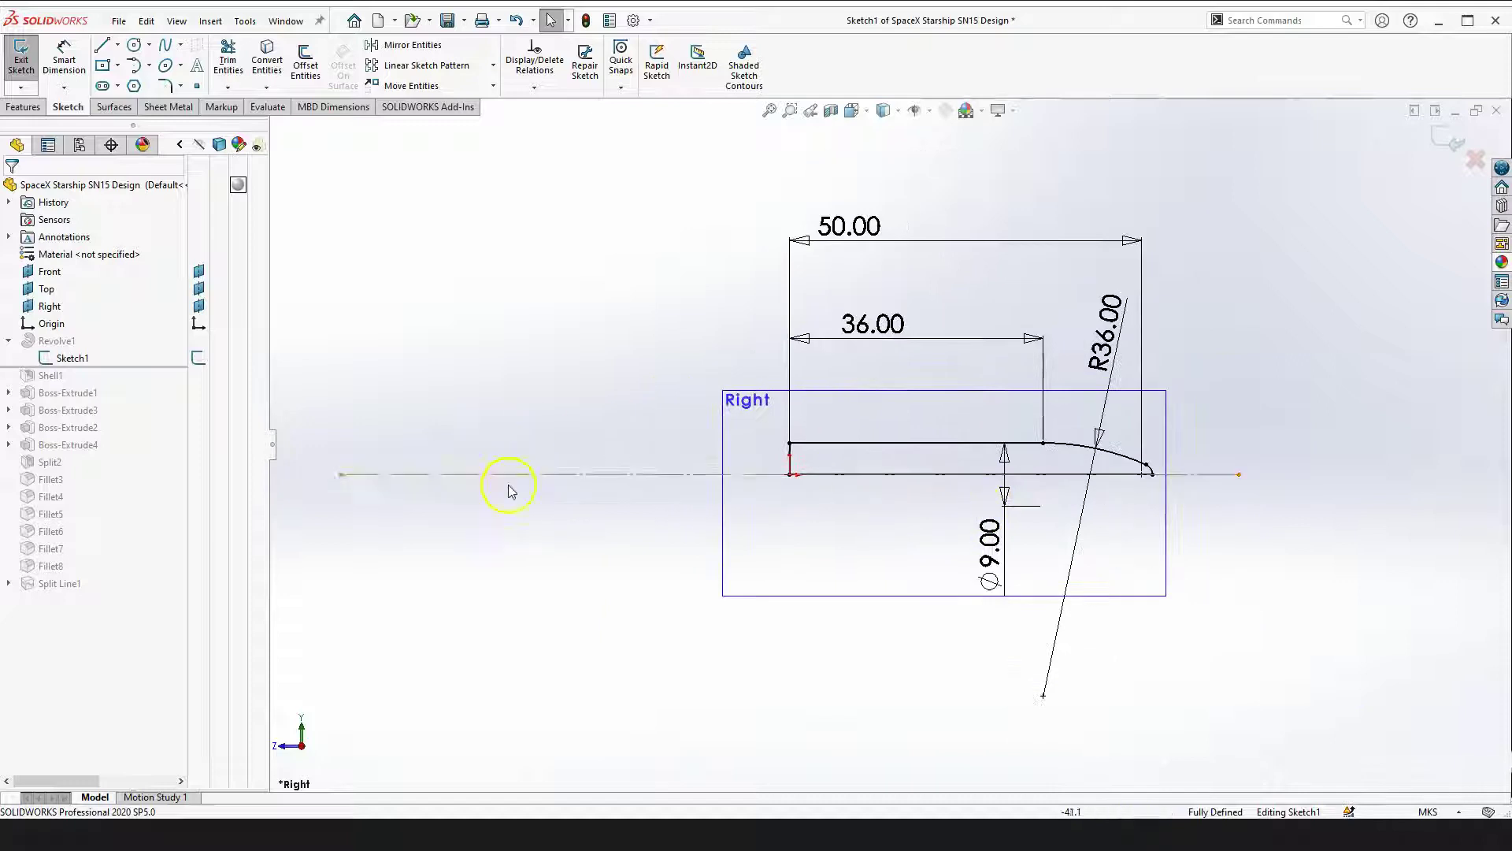
scroll(994, 453, "down", 1)
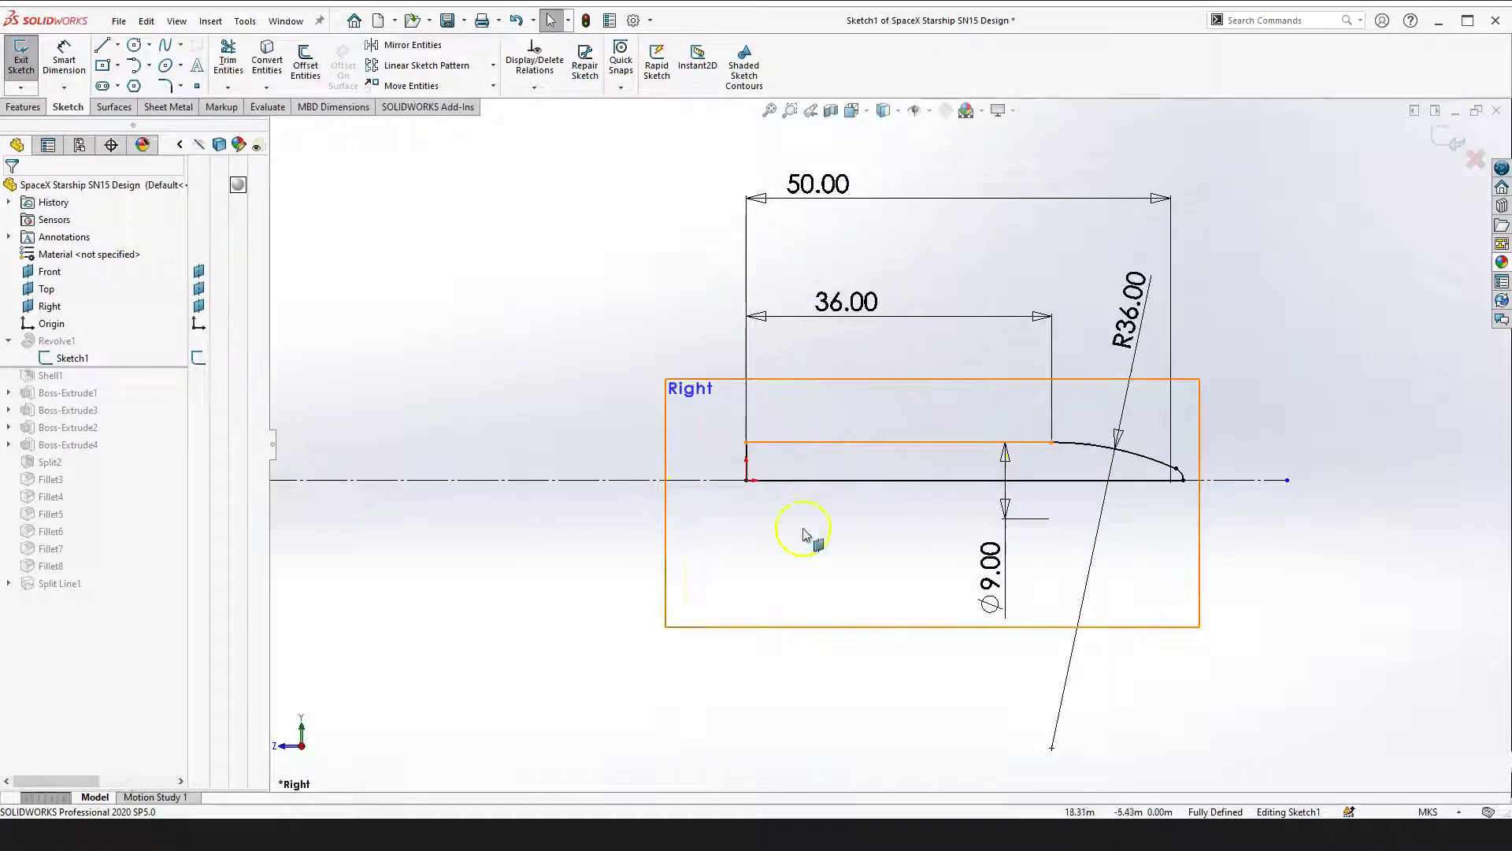
left_click(884, 542)
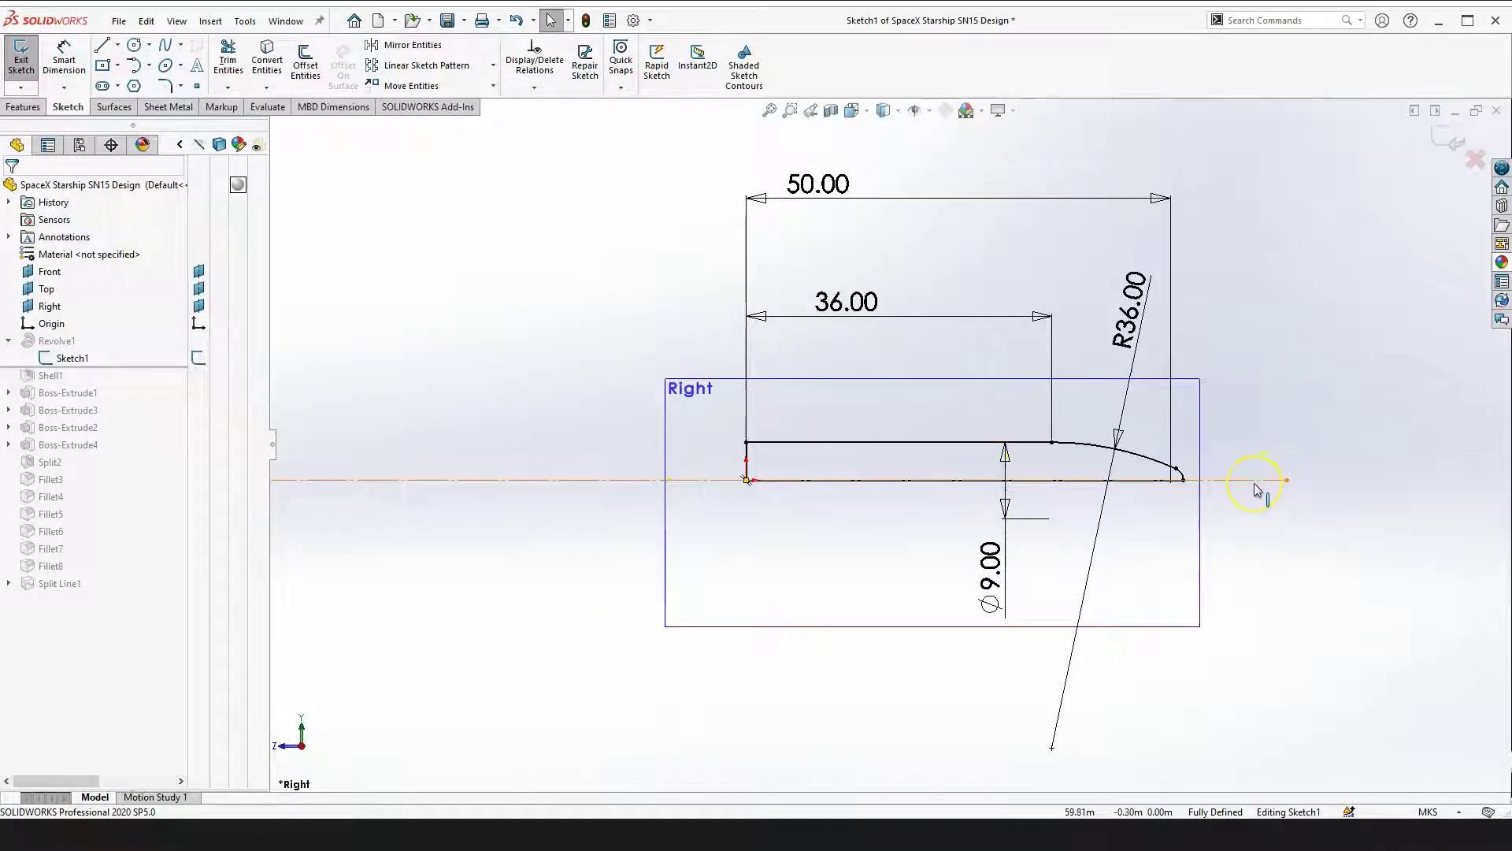
left_click(1260, 552)
Exit Sketch1 and open the Revolve1 feature for editing
left_click(210, 362)
left_click(902, 316)
left_click(1434, 142)
left_click(33, 379)
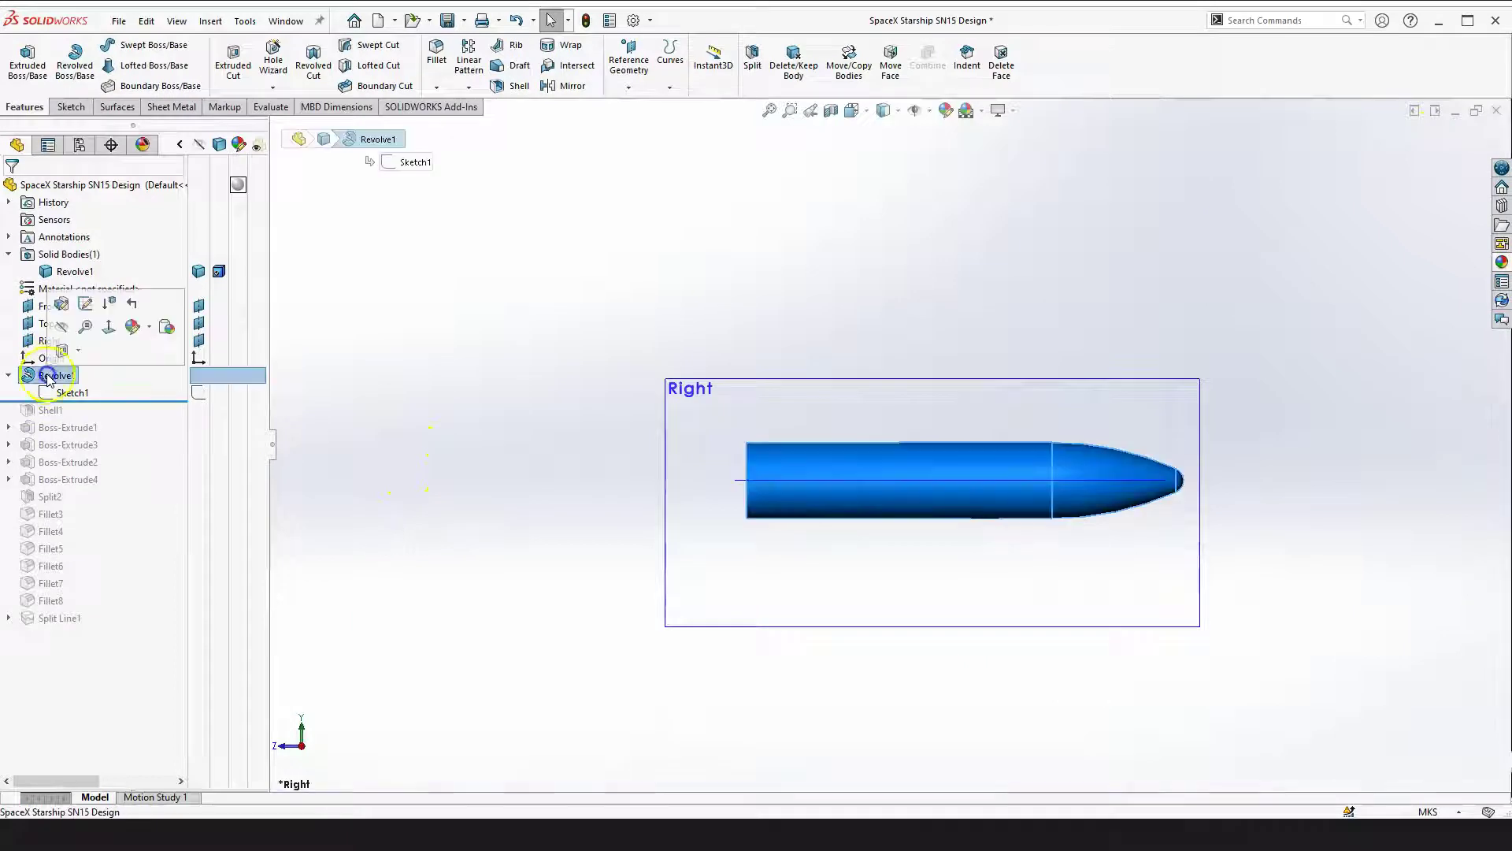
left_click(63, 304)
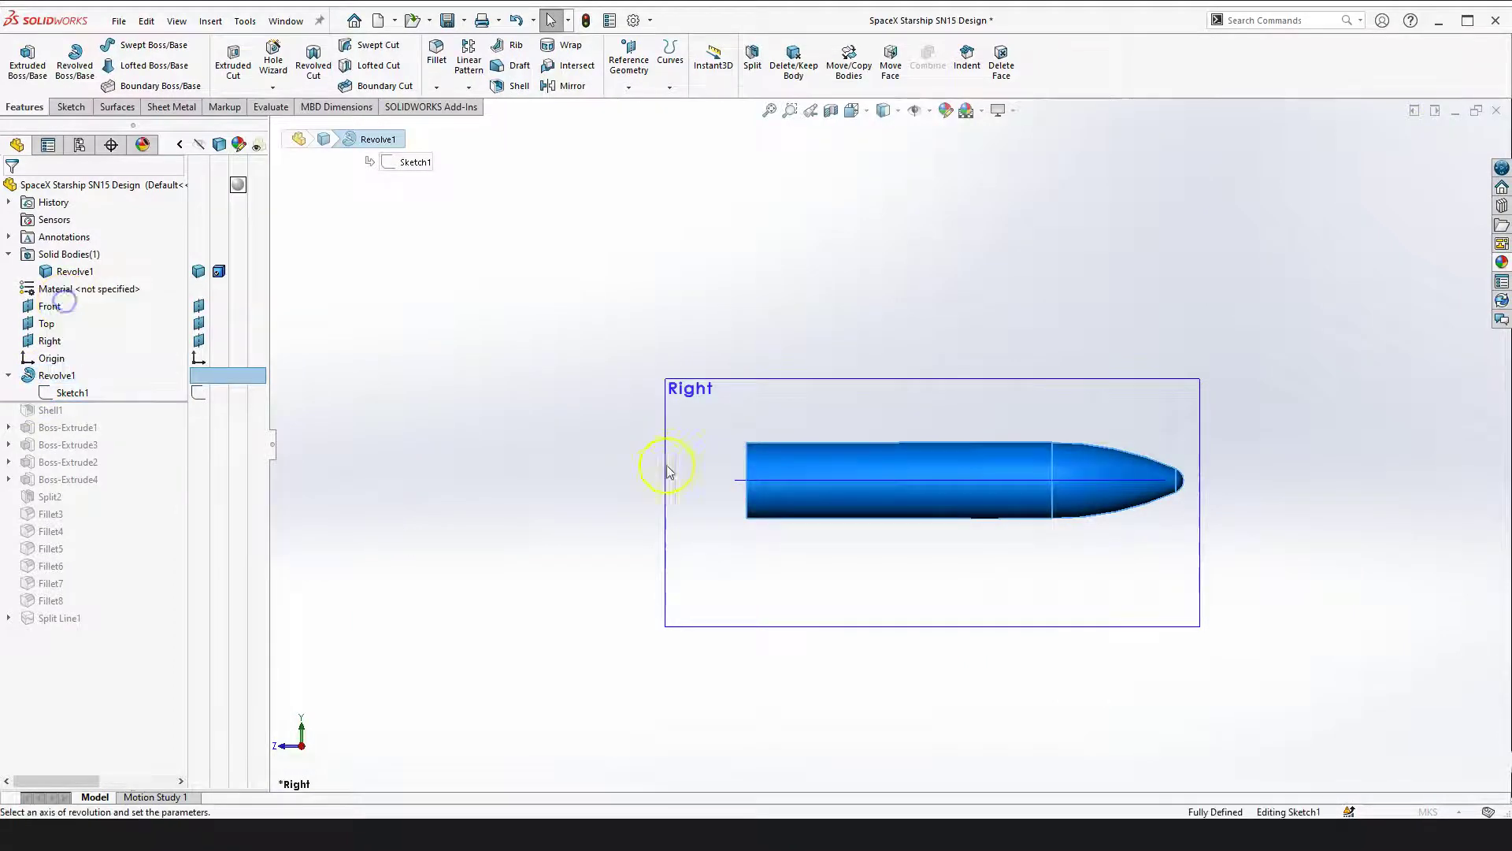
Inspect Revolve1's axis of revolution, angle settings and preview around the centerline, and accept the feature
right_click_drag(477, 537, 470, 649)
scroll(896, 483, "down", 1)
left_click_drag(898, 482, 911, 470)
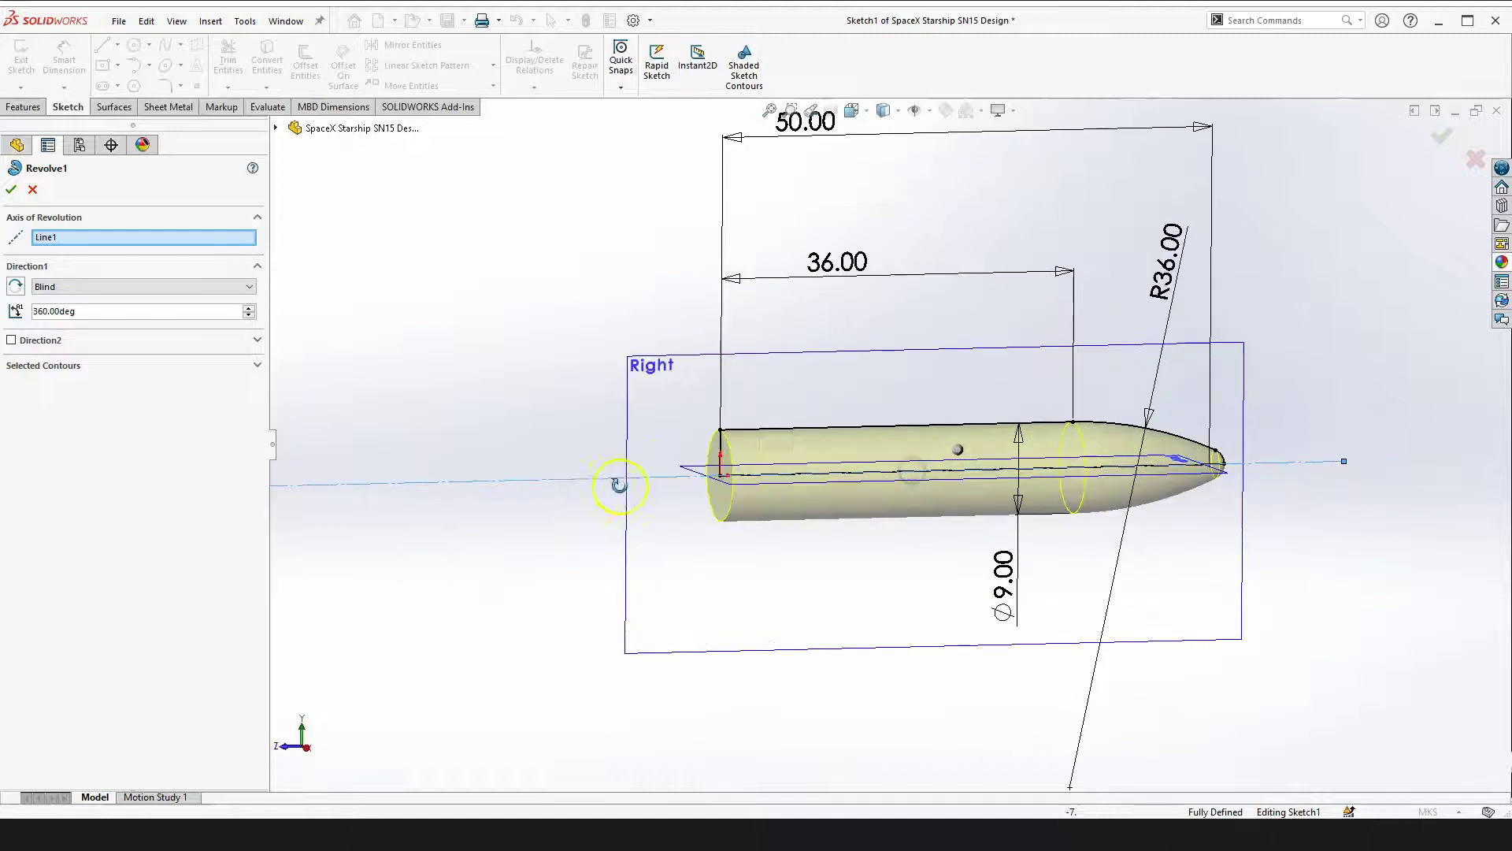
scroll(729, 470, "up", 3)
left_click_drag(743, 486, 738, 470)
scroll(998, 439, "down", 2)
left_click_drag(914, 436, 886, 432)
middle_click_drag(886, 432, 895, 444)
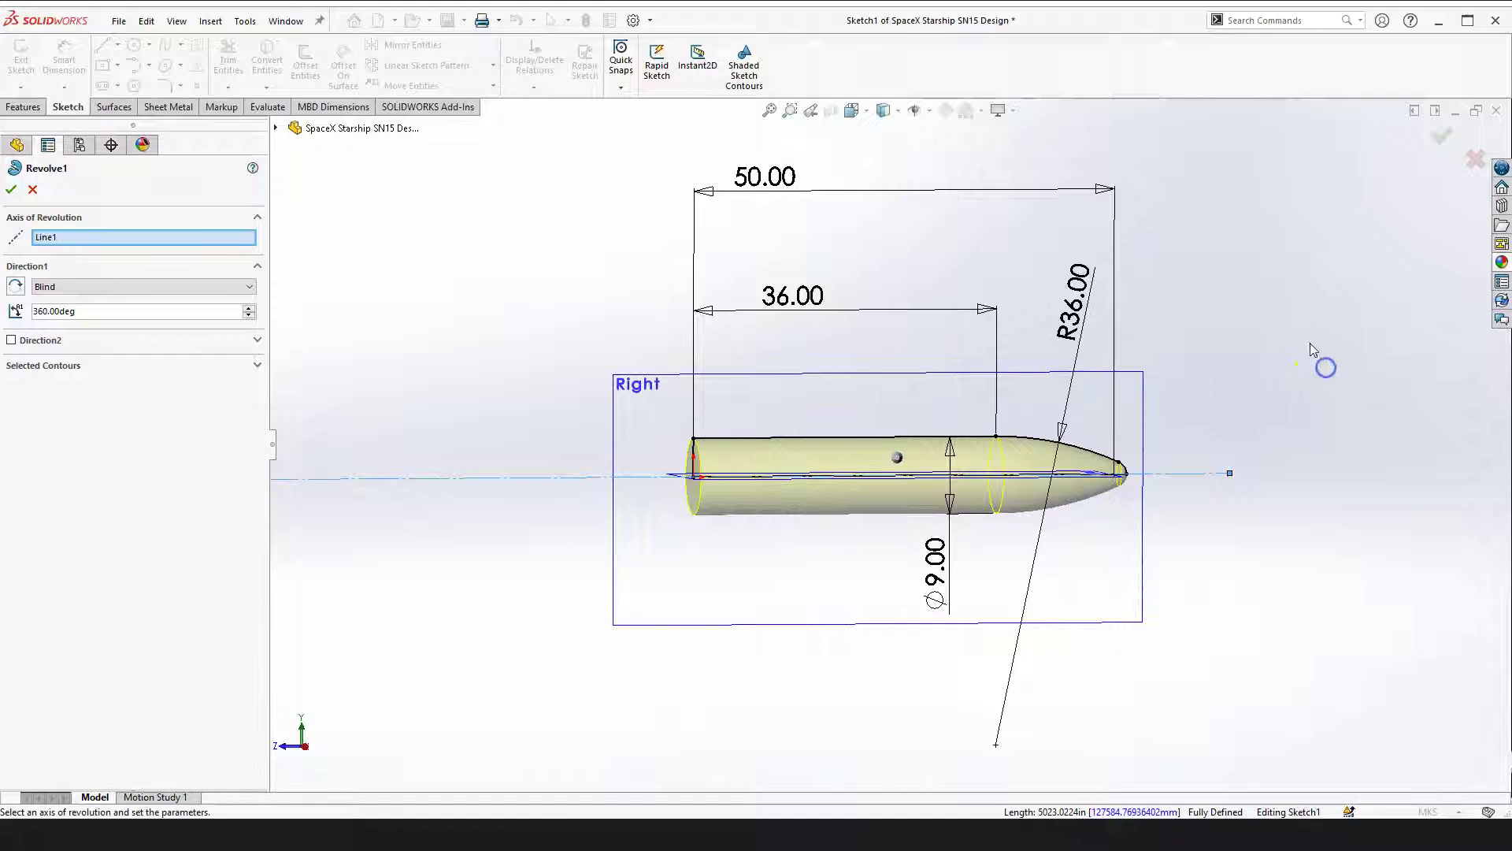
left_click(1432, 150)
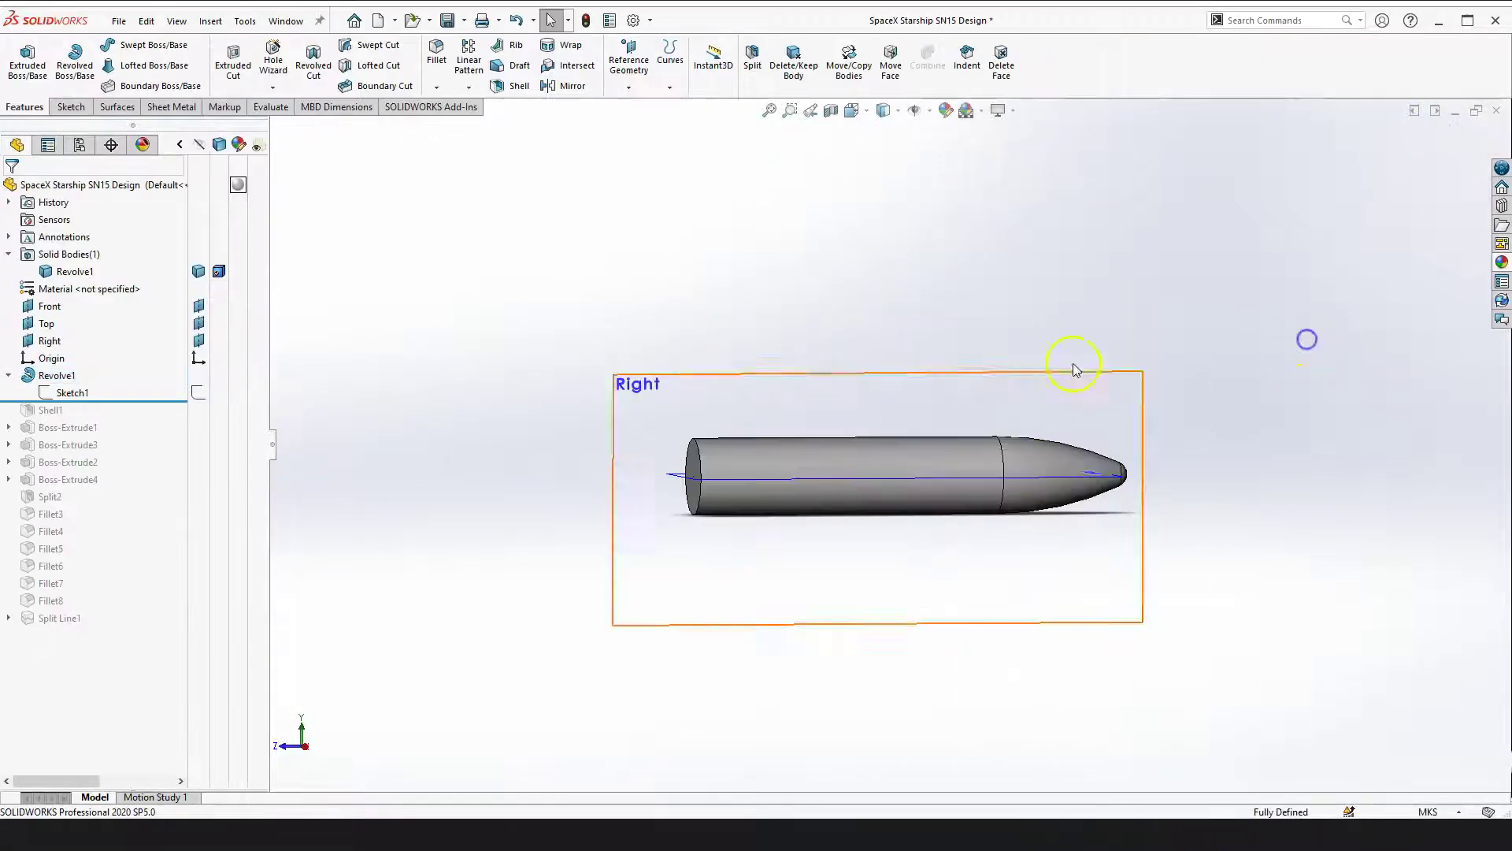
Hide all reference geometry so only the revolved body is displayed
left_click(892, 111)
left_click(954, 166)
left_click(914, 112)
left_click(828, 303)
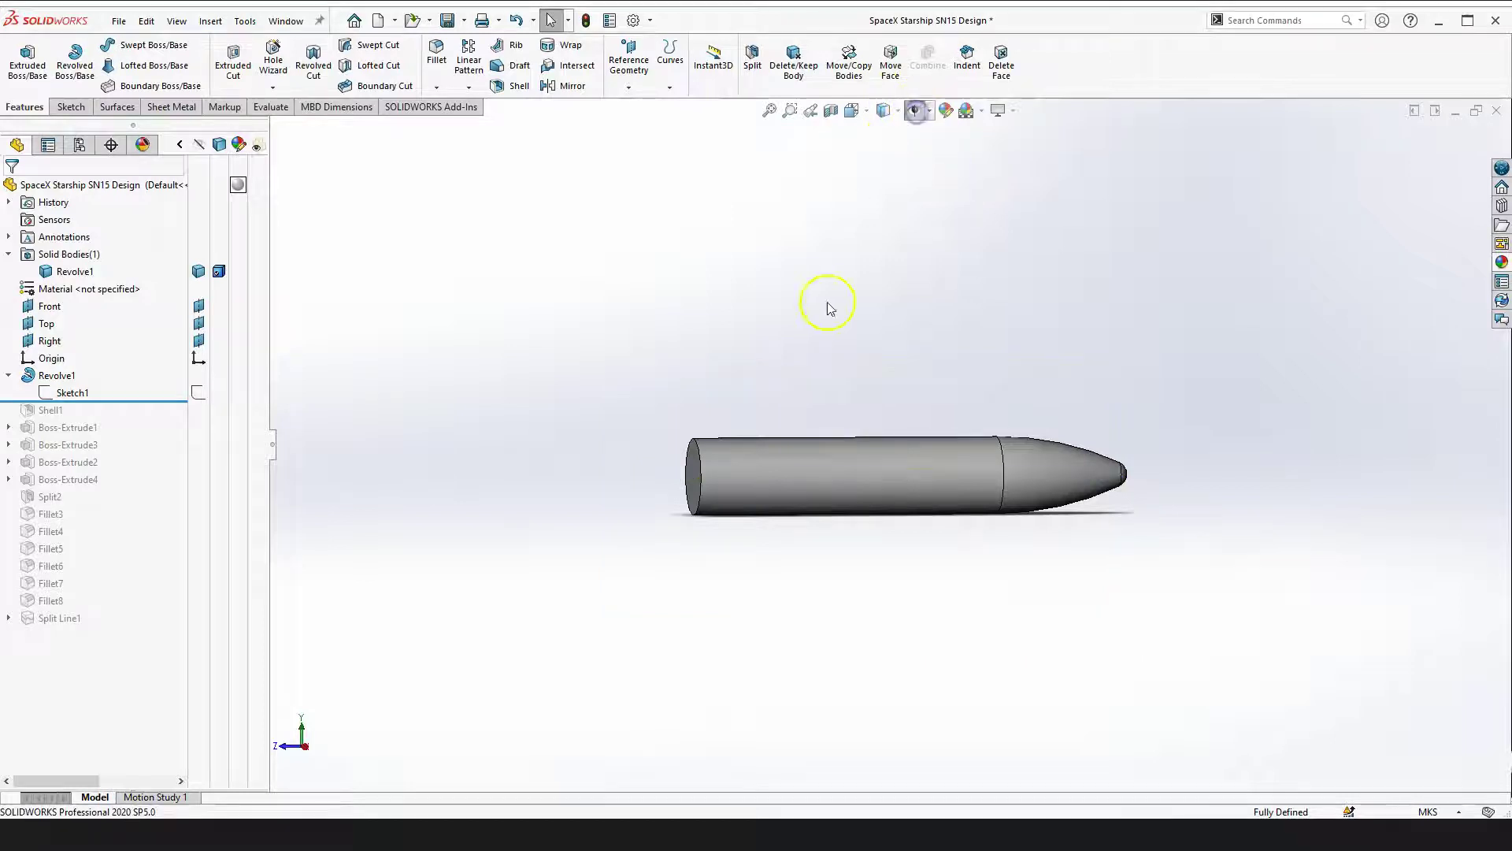
left_click(452, 344)
left_click(557, 371)
Examine the solid revolved body from its flat base along the cylindrical face to the nose
middle_click(564, 502)
scroll(689, 419, "down", 3)
middle_click_drag(734, 423, 780, 443)
scroll(873, 490, "down", 3)
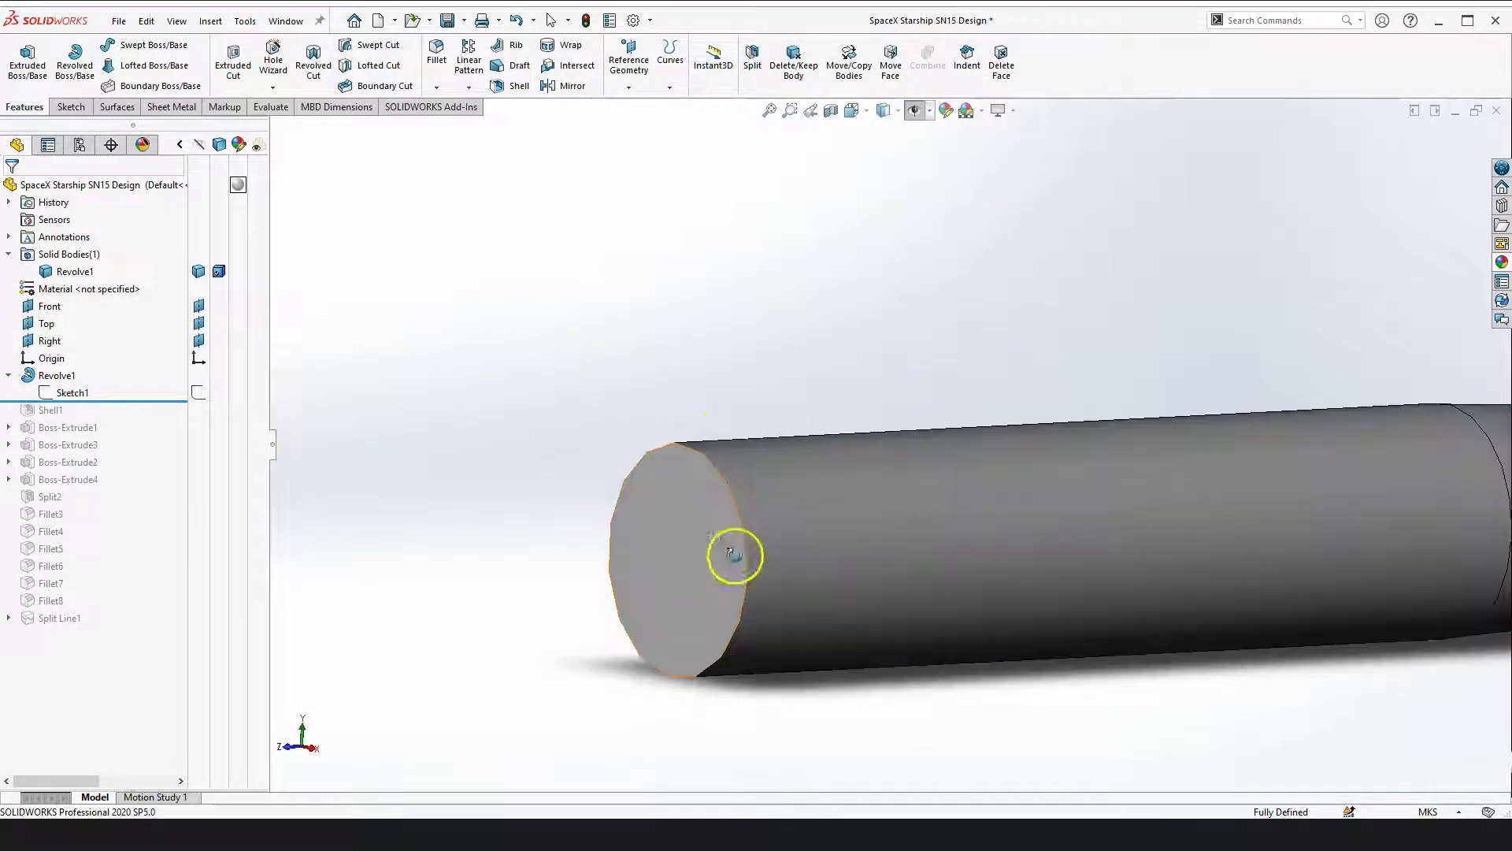
scroll(802, 468, "up", 3)
scroll(894, 465, "down", 3)
middle_click_drag(669, 486, 672, 496)
scroll(937, 400, "up", 2)
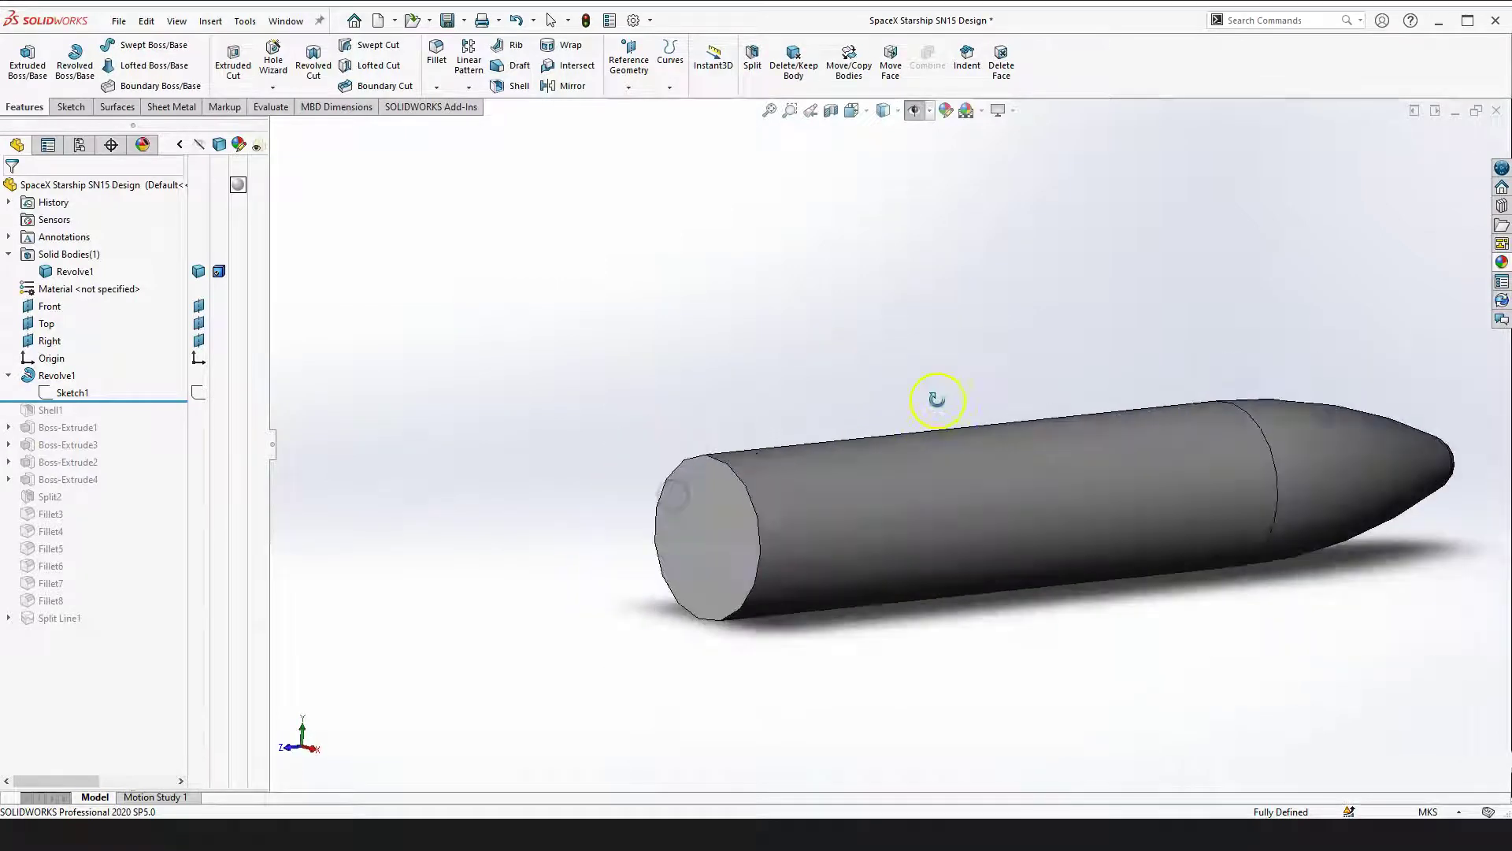
left_click(814, 478)
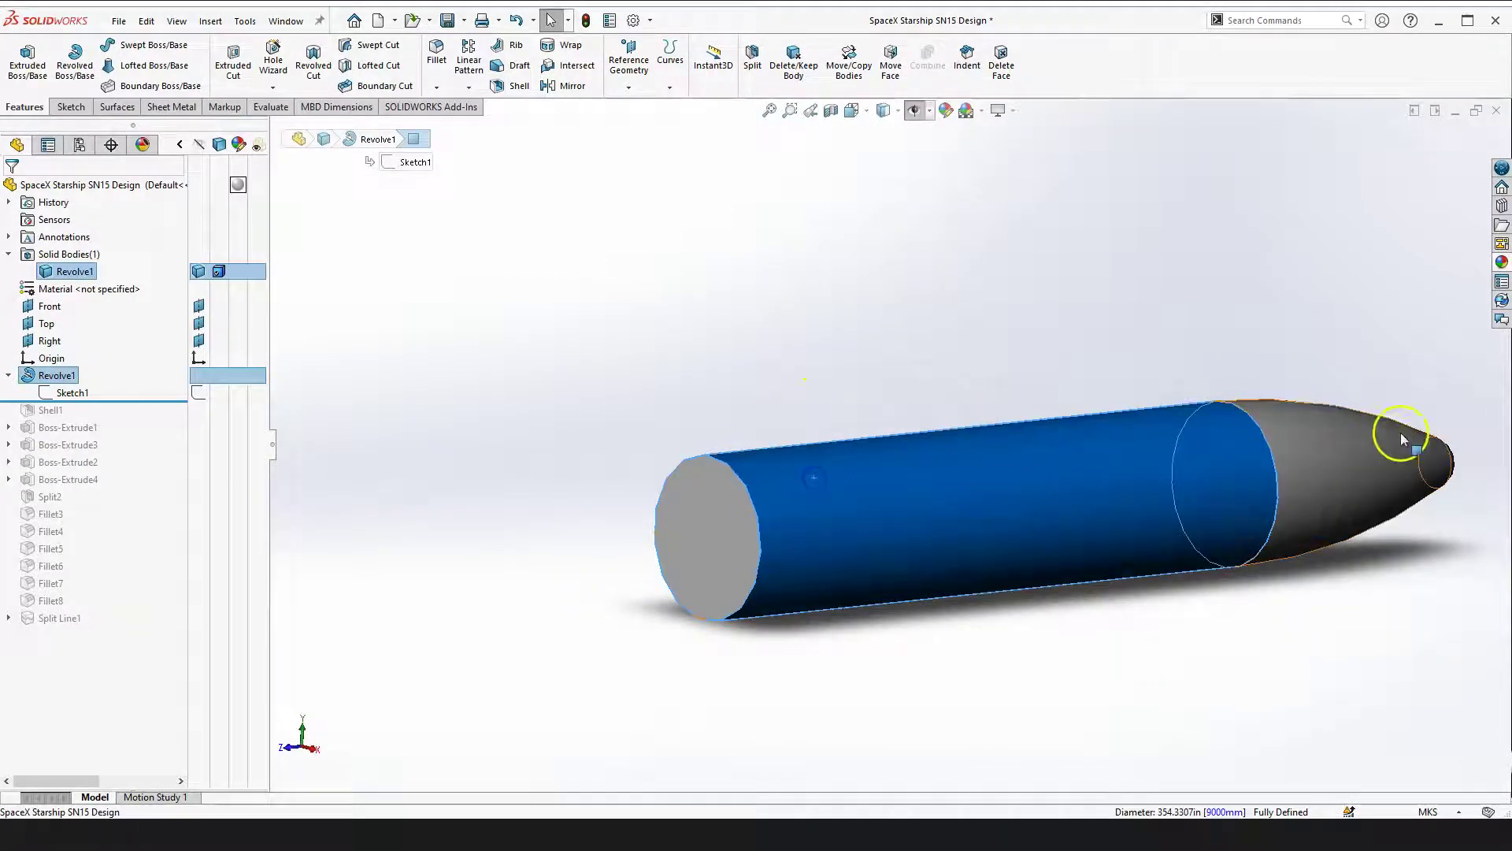
left_click(901, 345)
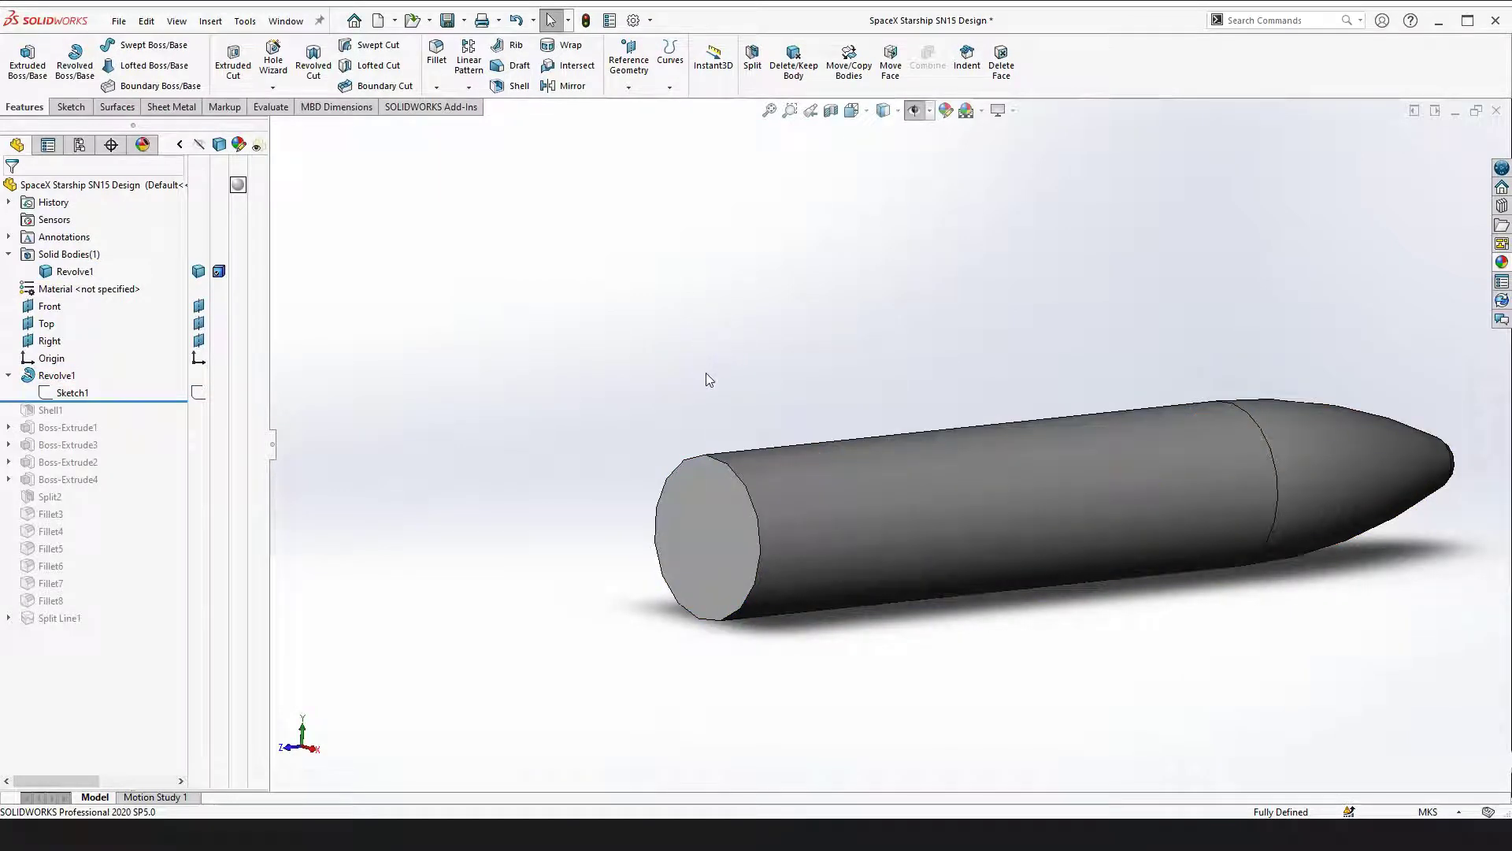
left_click(537, 368)
left_click(536, 399)
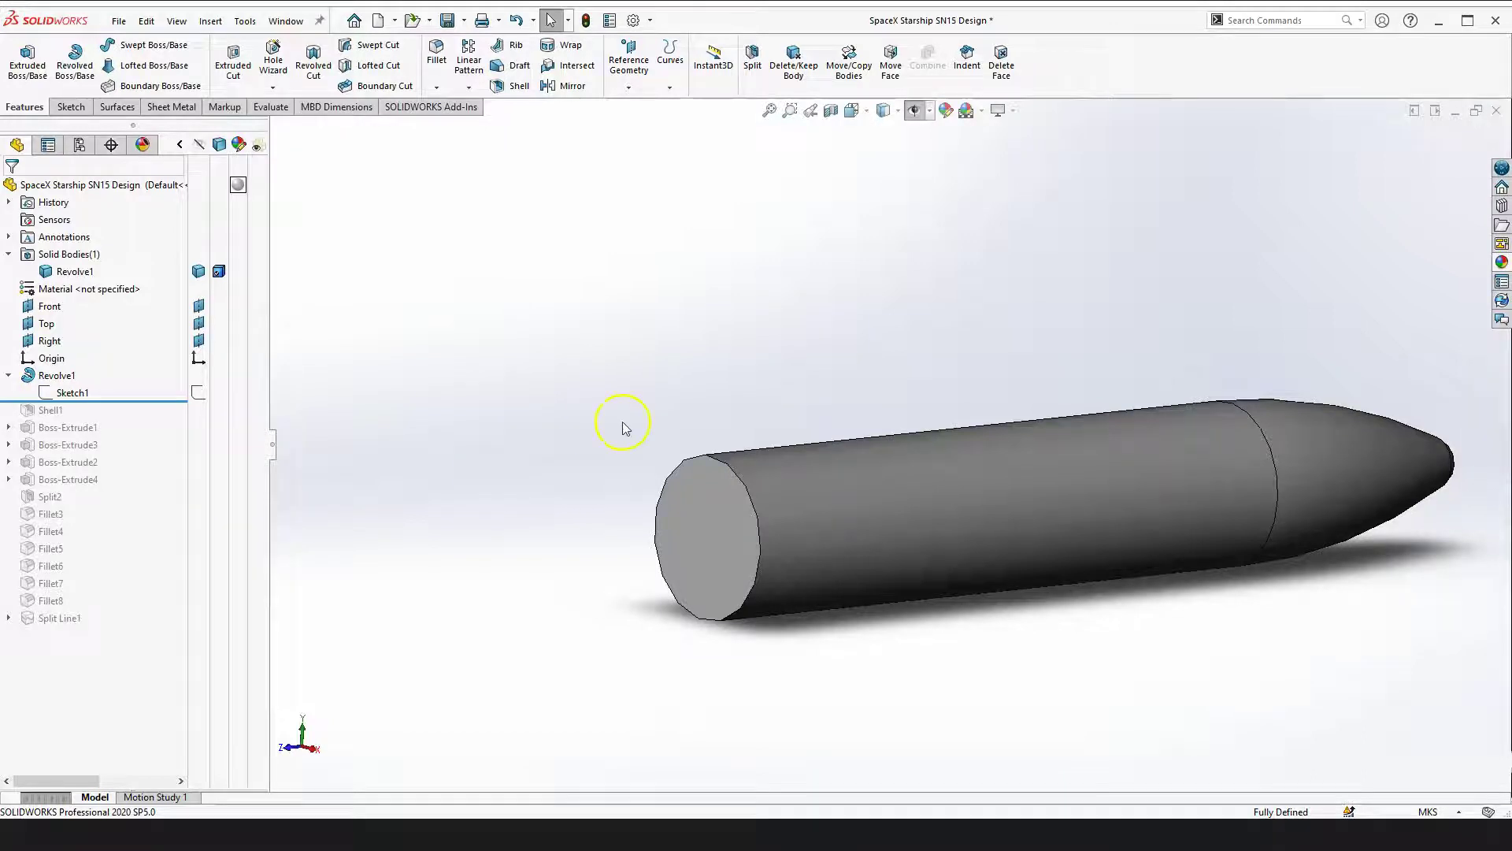
Roll the model forward to include Shell1 and open that feature for editing
scroll(641, 475, "up", 1)
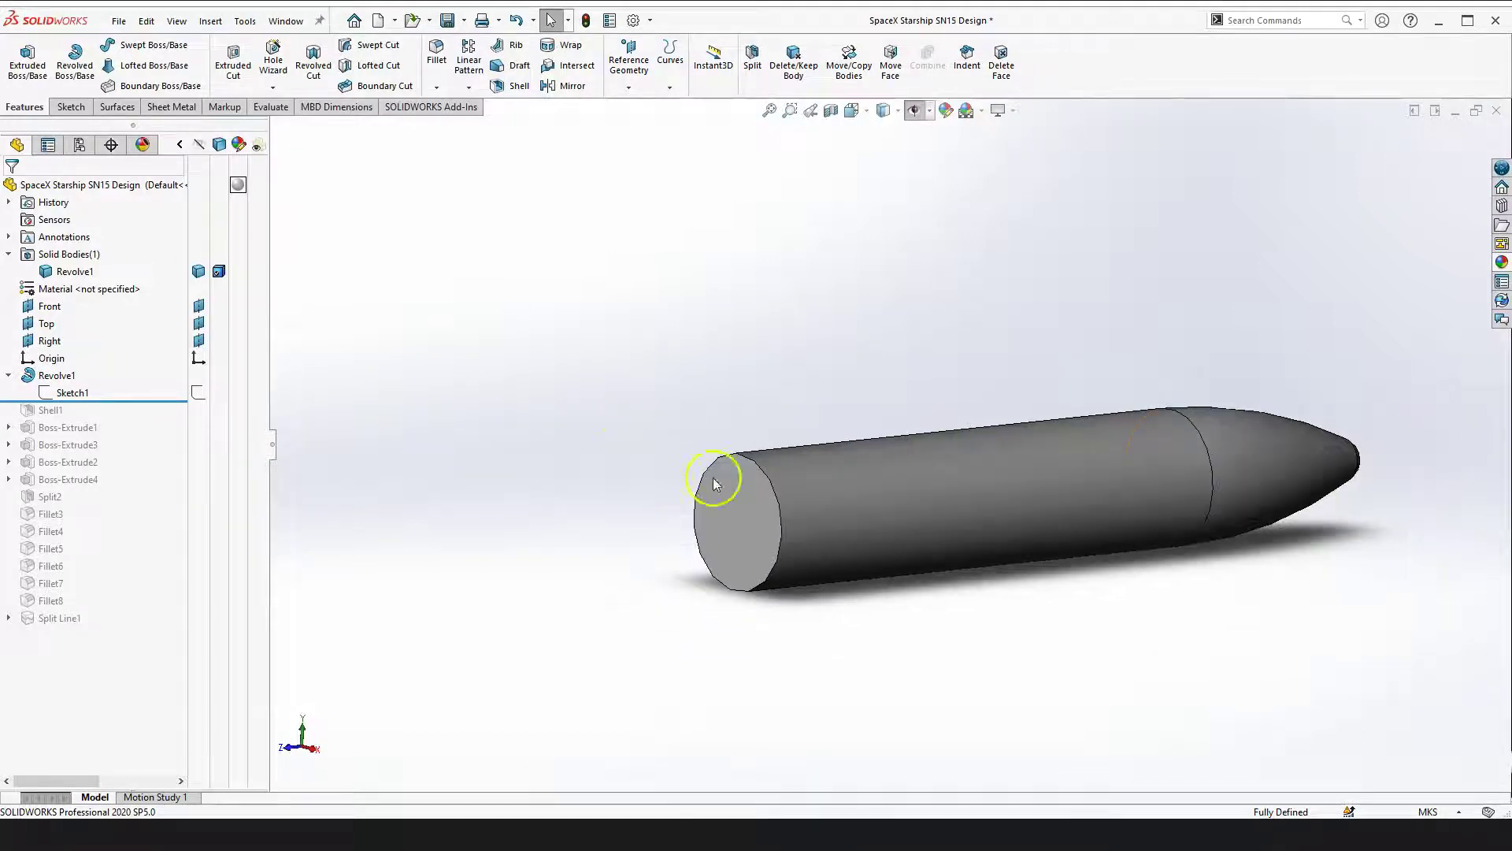
left_click_drag(102, 401, 92, 418)
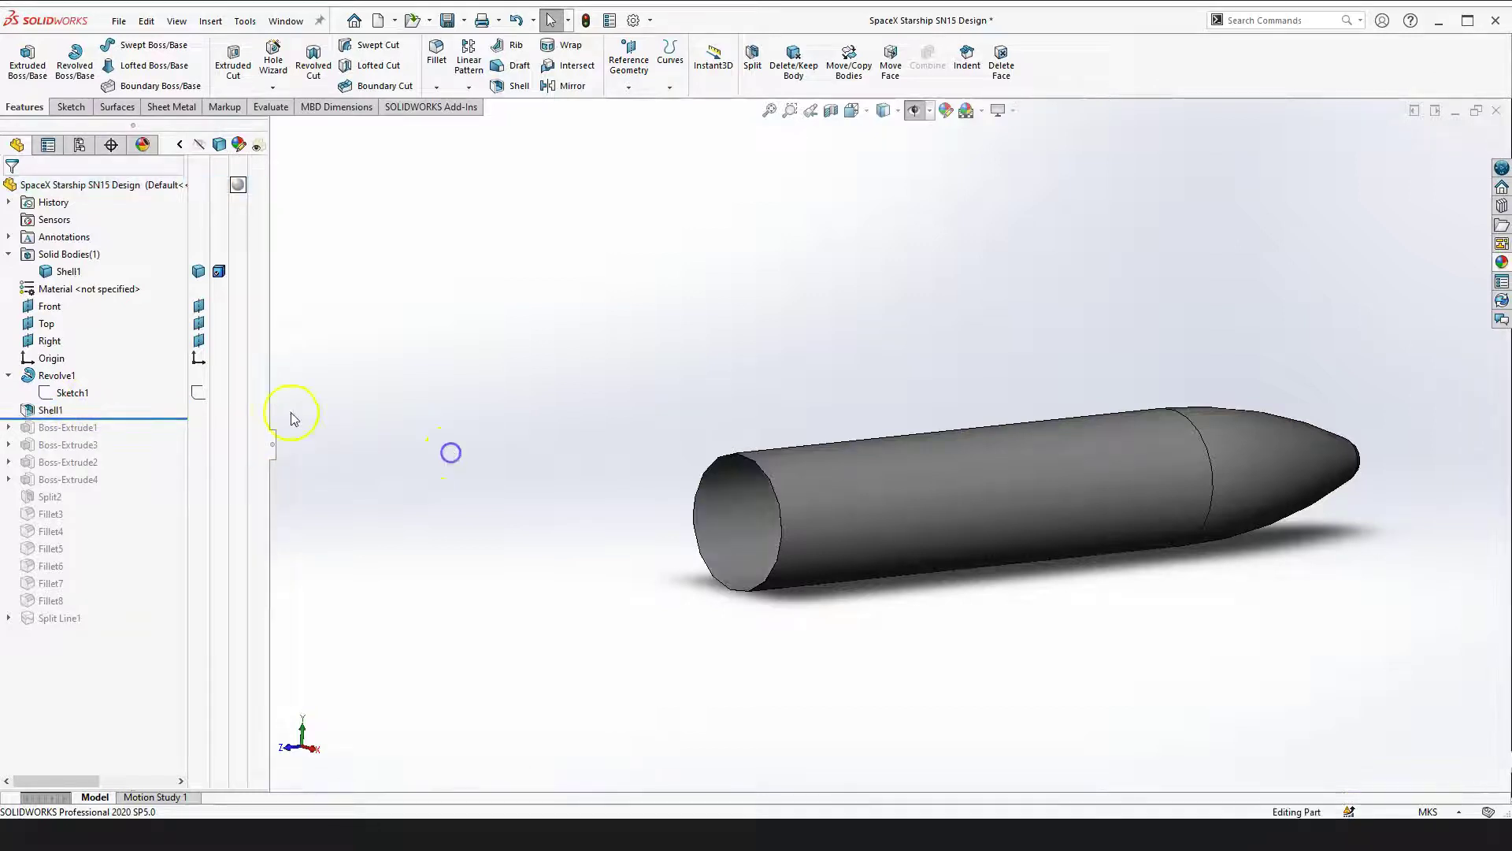
left_click(50, 415)
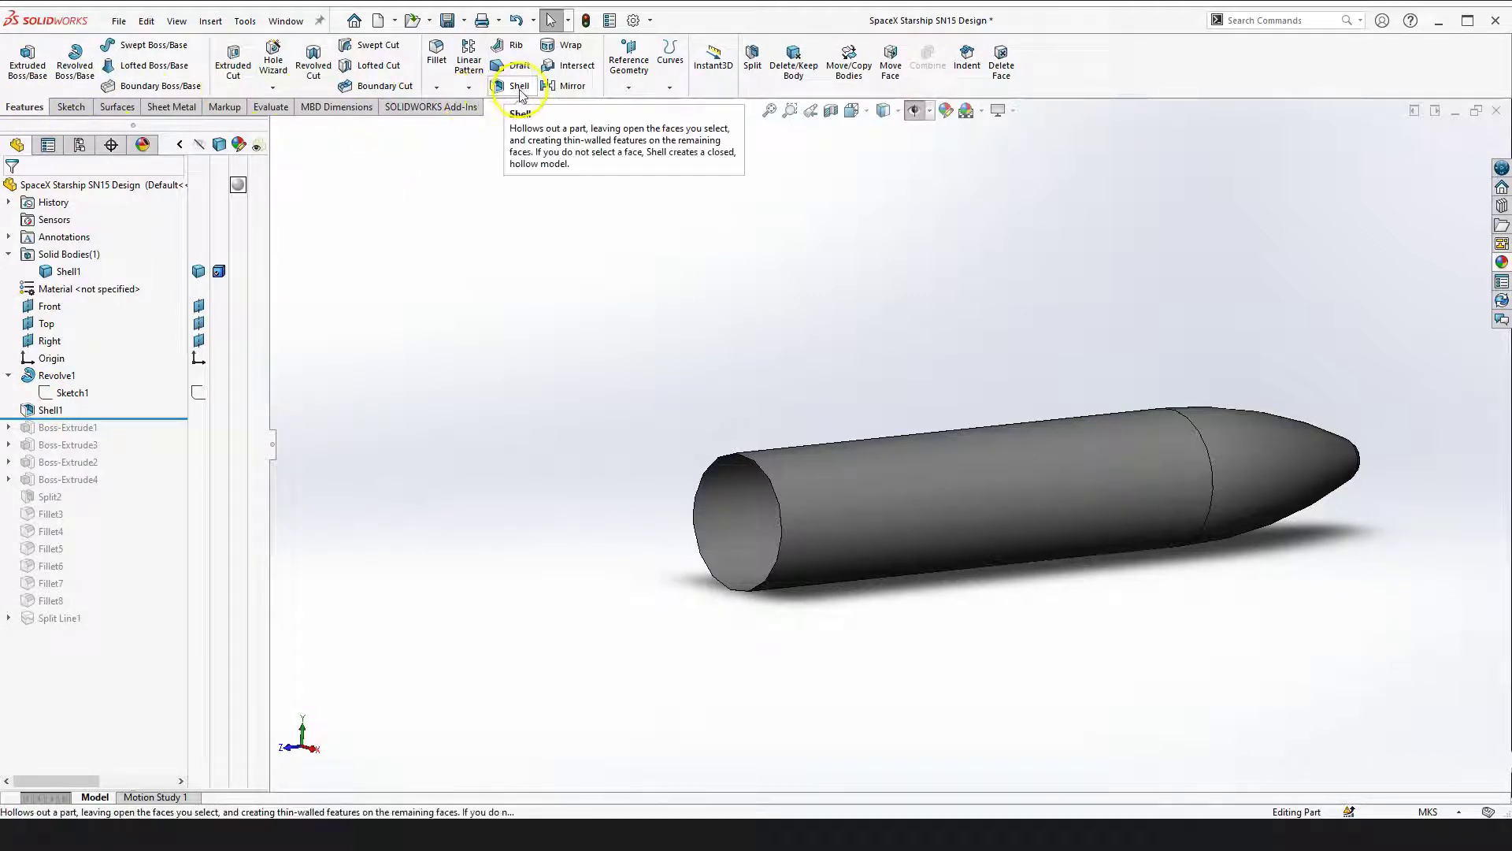
left_click(51, 410)
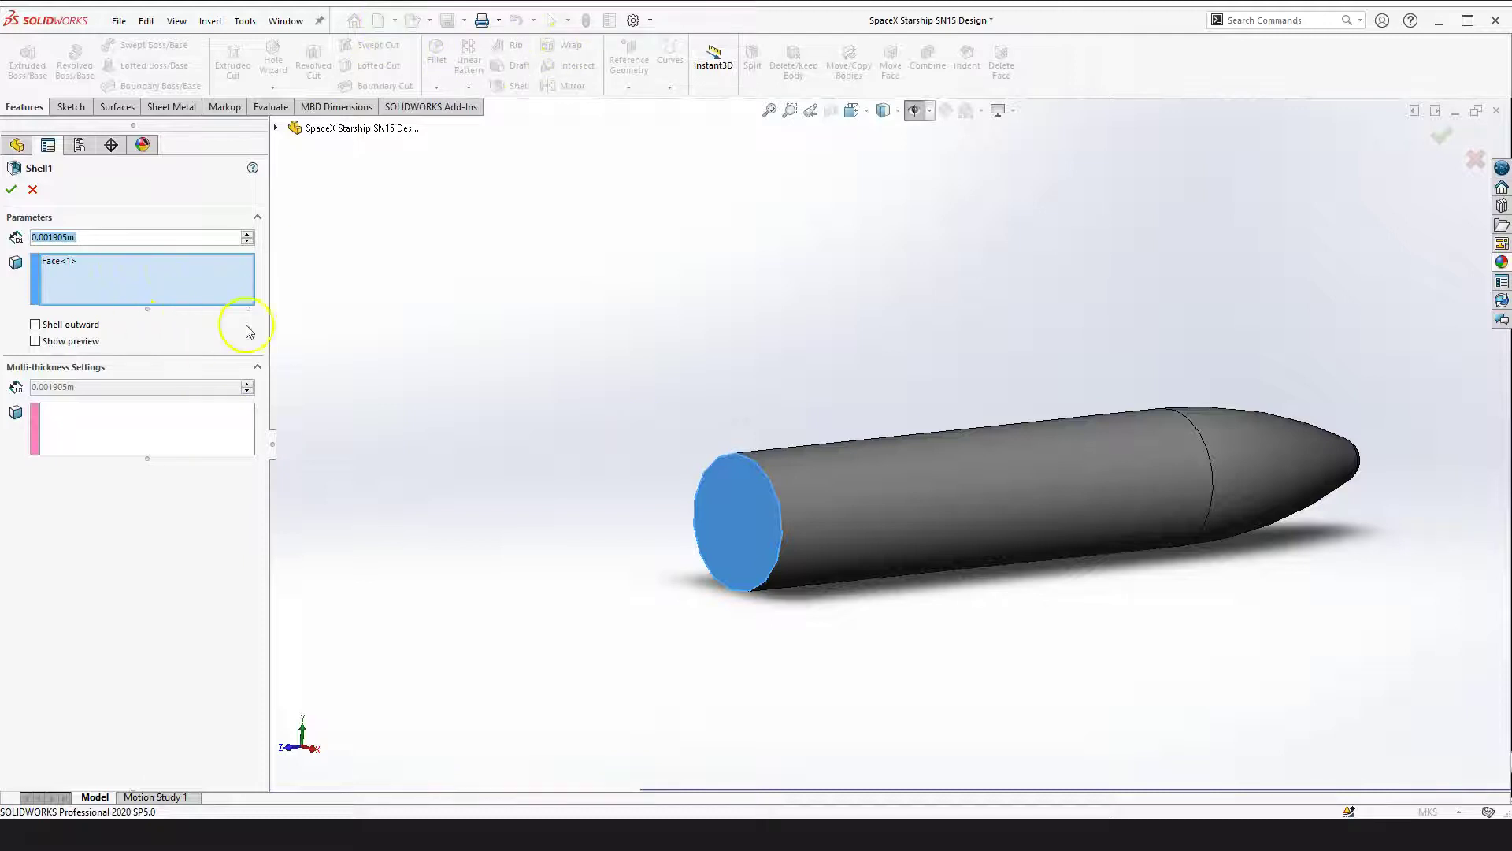
Reselect the rocket's flat base as Shell1's face to remove, set the shell thickness to 0.002 m and accept the feature
scroll(672, 464, "down", 3)
left_click(683, 455)
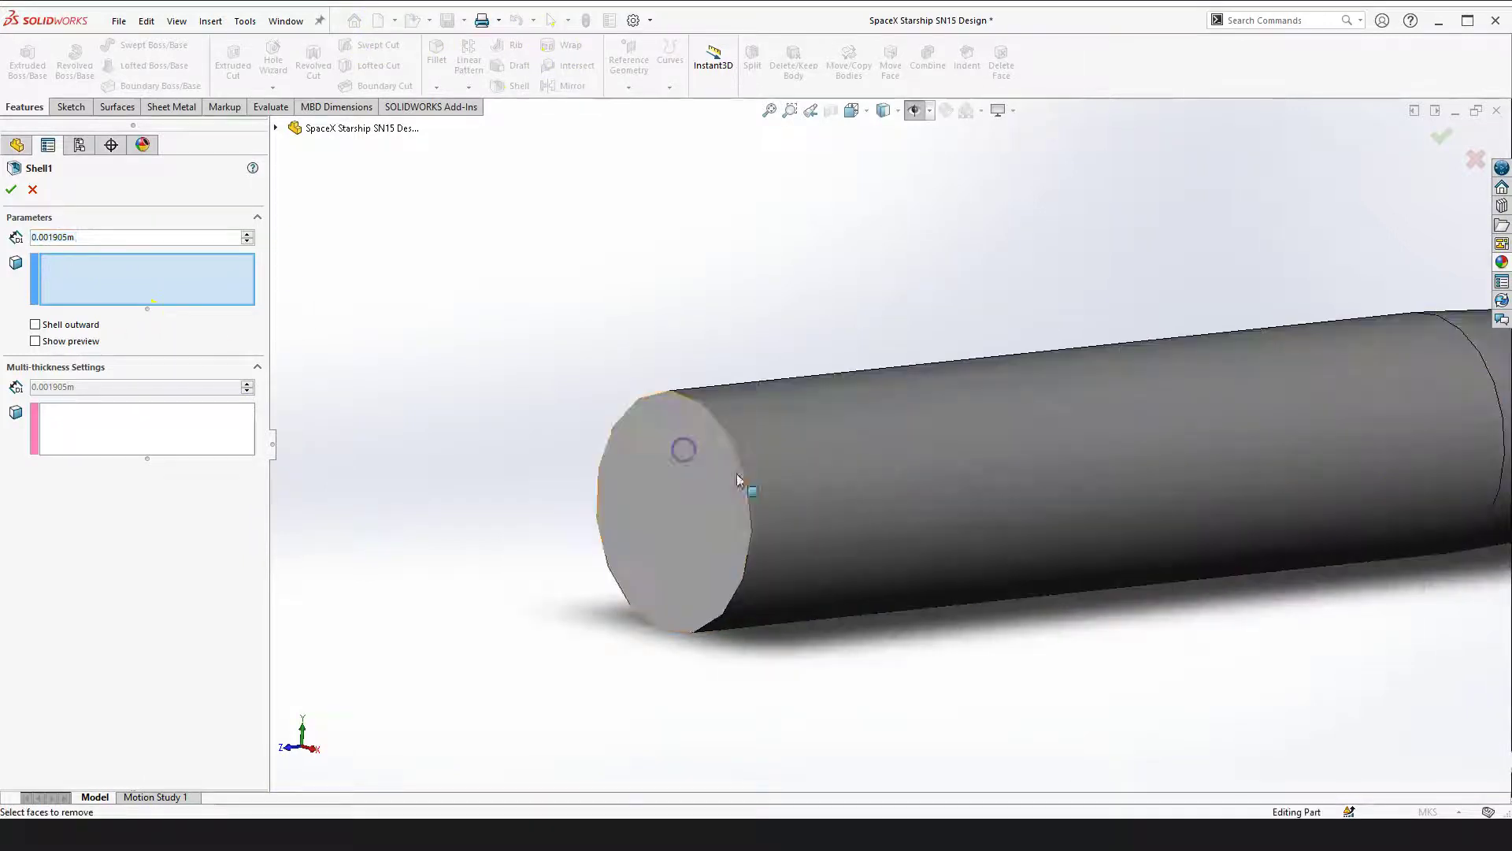
left_click(690, 474)
scroll(687, 503, "up", 4)
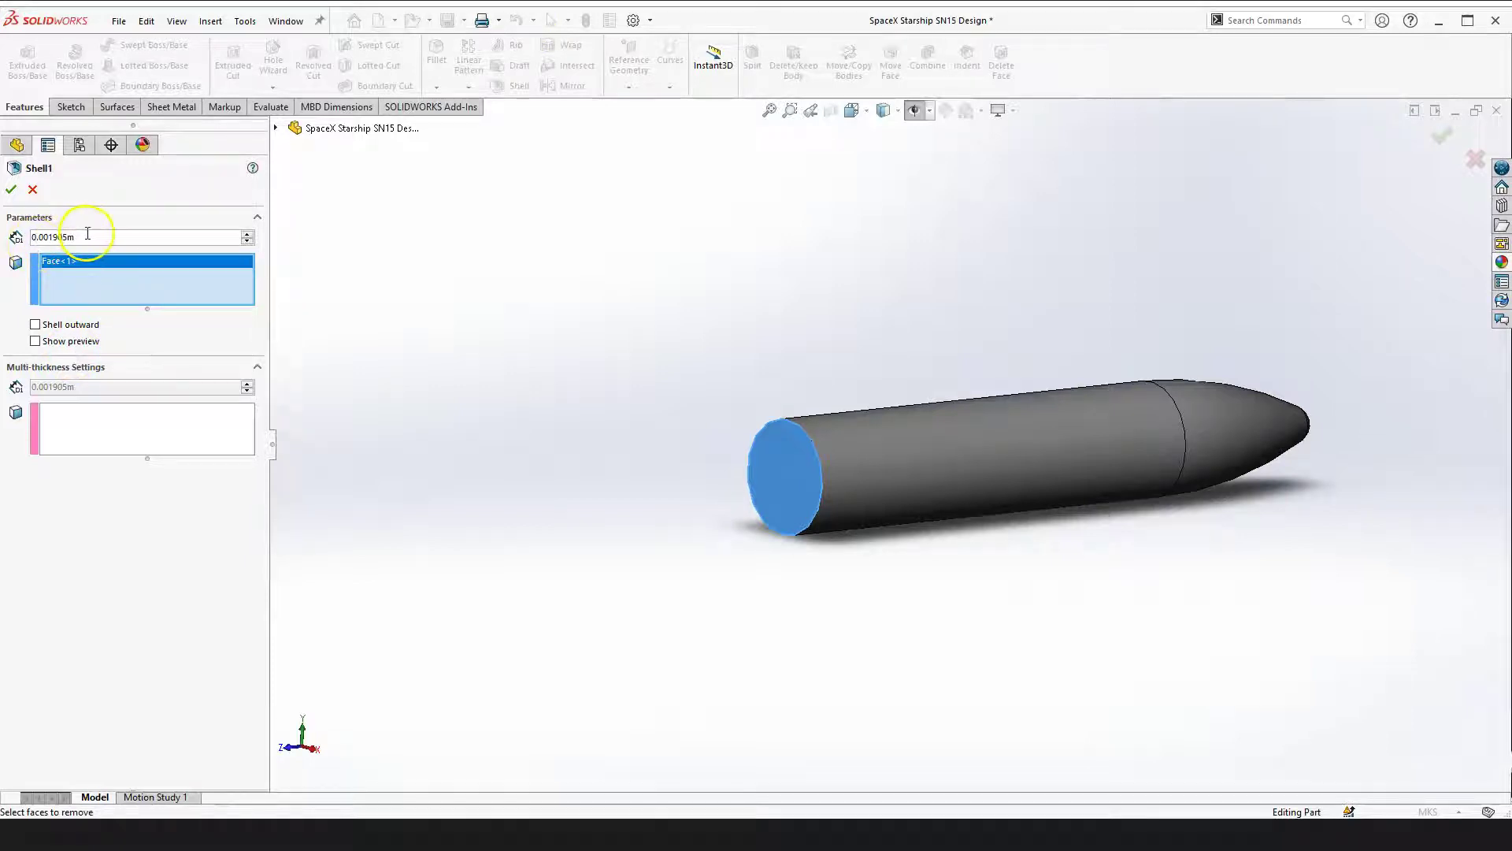
scroll(816, 419, "down", 2)
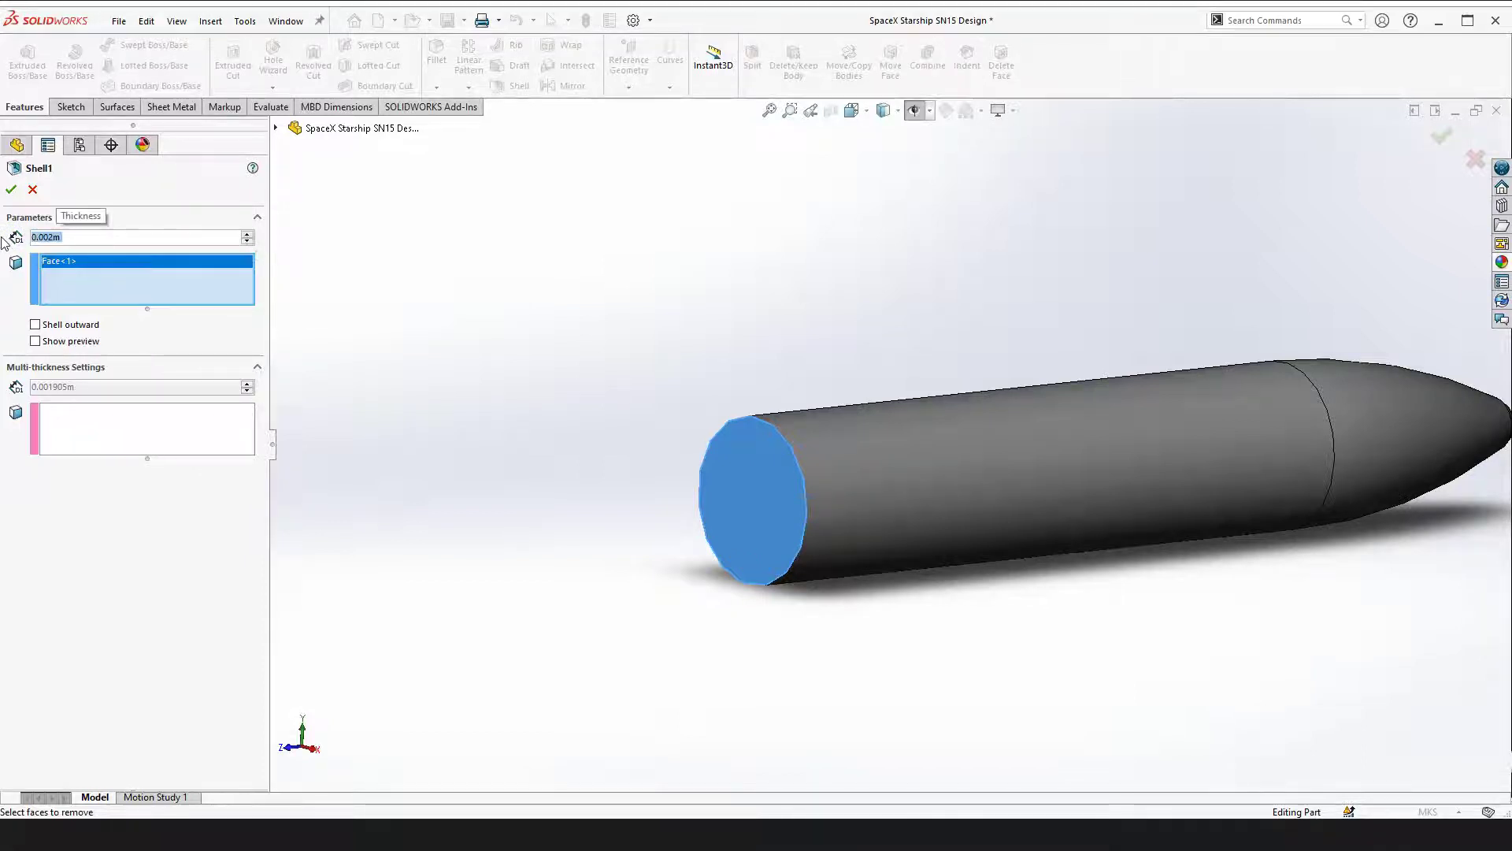
left_click(411, 369)
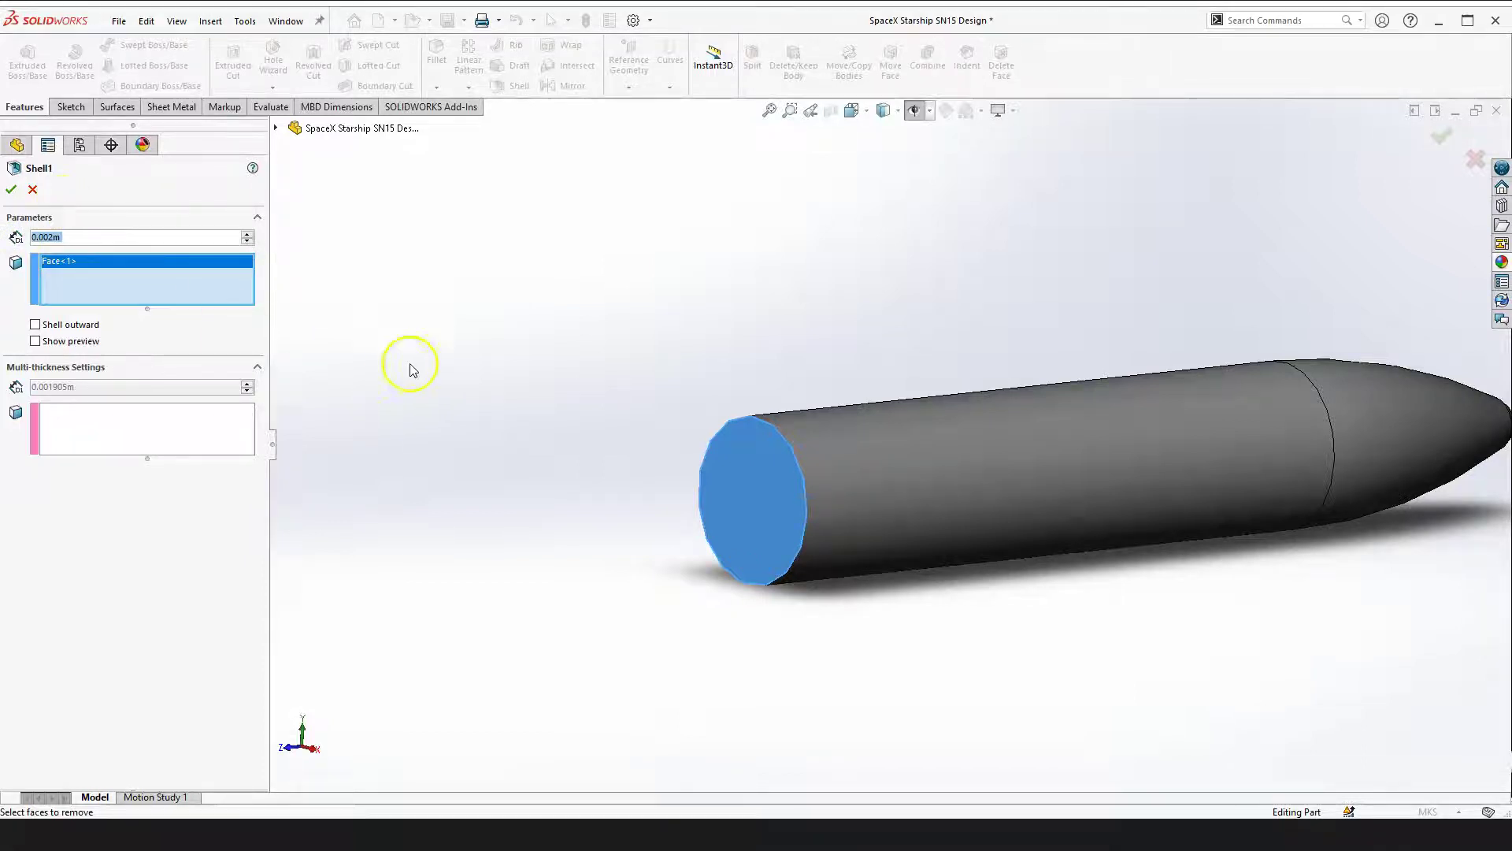
left_click(12, 192)
Examine the hollowed body's open base, thin wall and interior from several angles
scroll(745, 455, "up", 3)
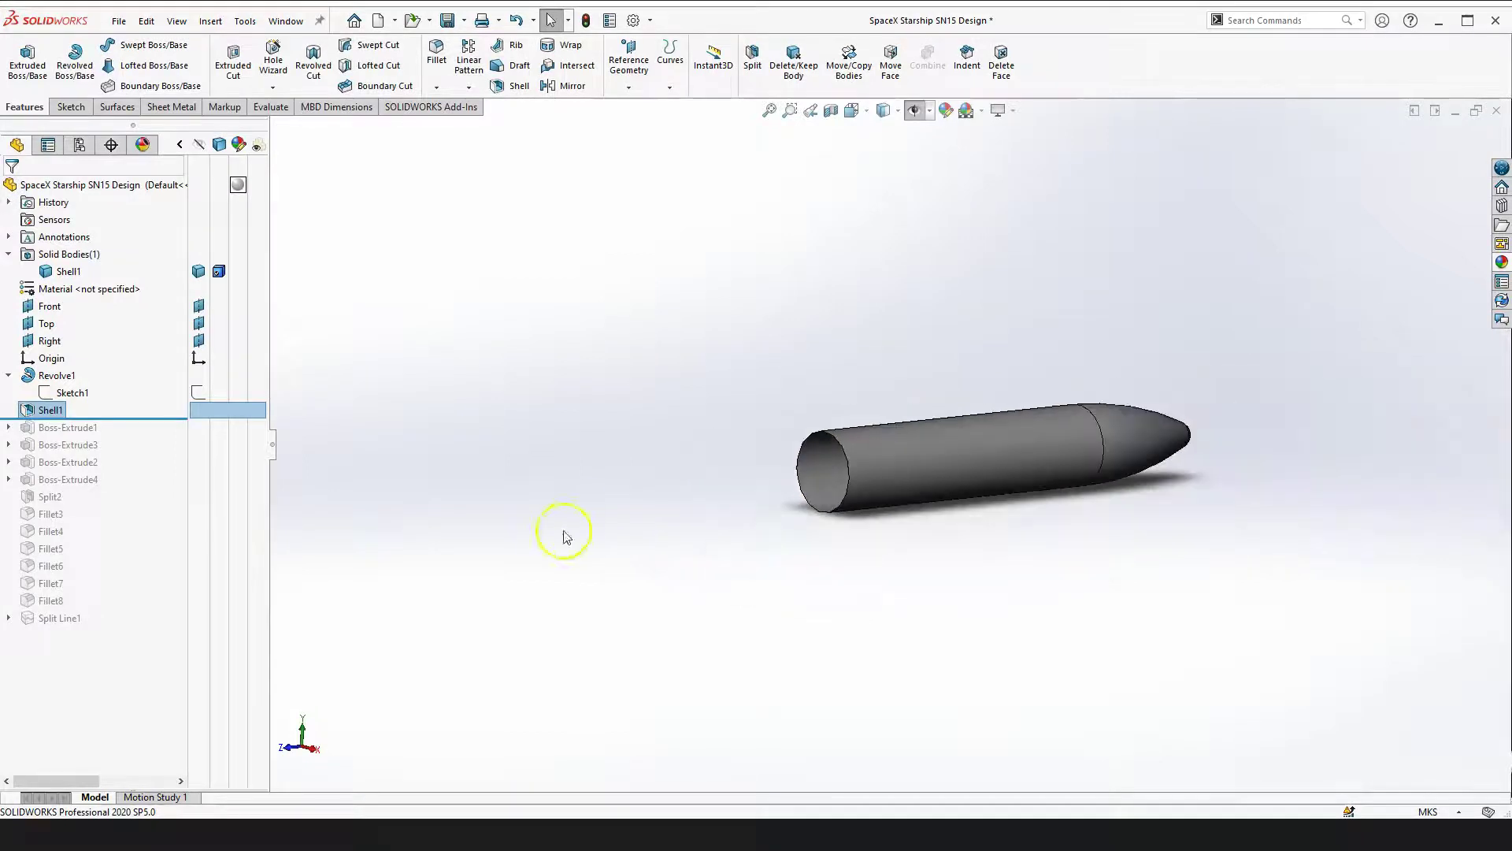
scroll(666, 433, "down", 5)
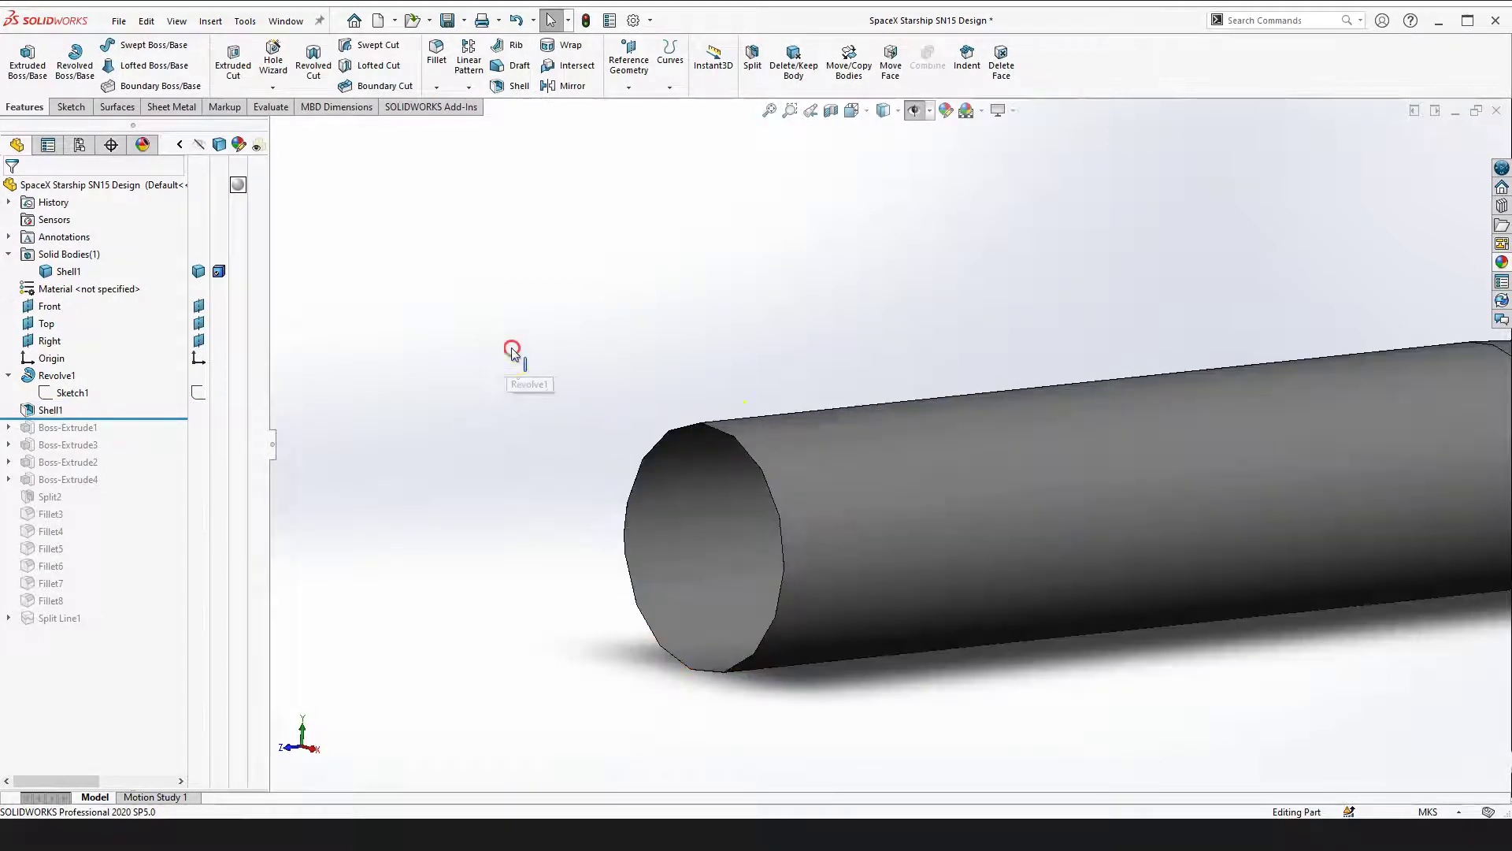
right_click_drag(512, 349, 521, 459)
scroll(855, 502, "down", 1)
left_click_drag(788, 472, 930, 412)
scroll(695, 475, "down", 2)
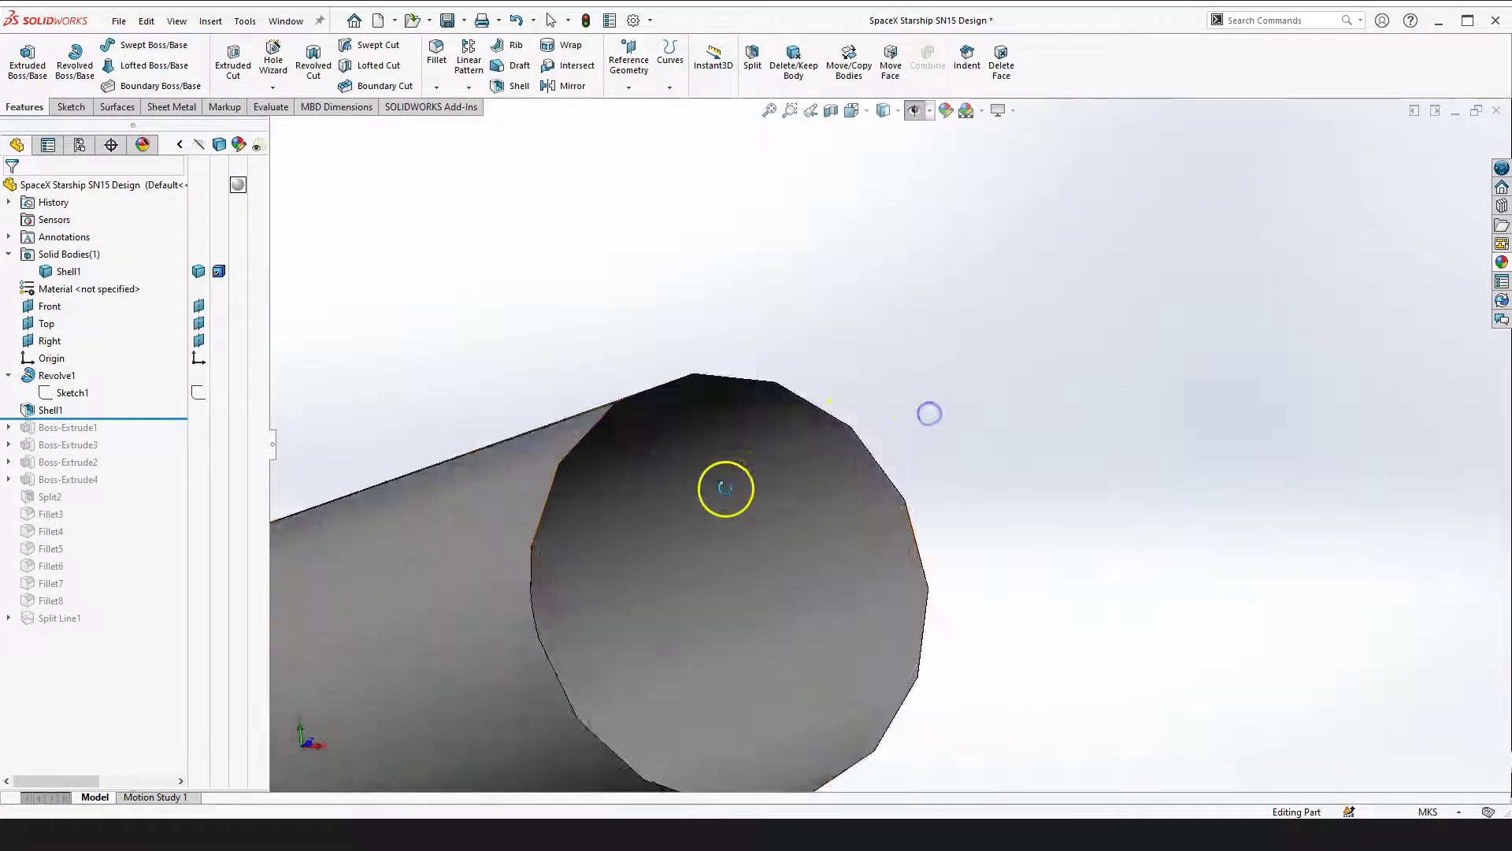
left_click_drag(695, 475, 597, 586)
scroll(630, 499, "up", 2)
scroll(663, 572, "up", 3)
left_click_drag(1033, 398, 955, 427)
scroll(820, 483, "down", 2)
left_click_drag(736, 426, 733, 418)
scroll(901, 448, "up", 6)
scroll(986, 419, "down", 3)
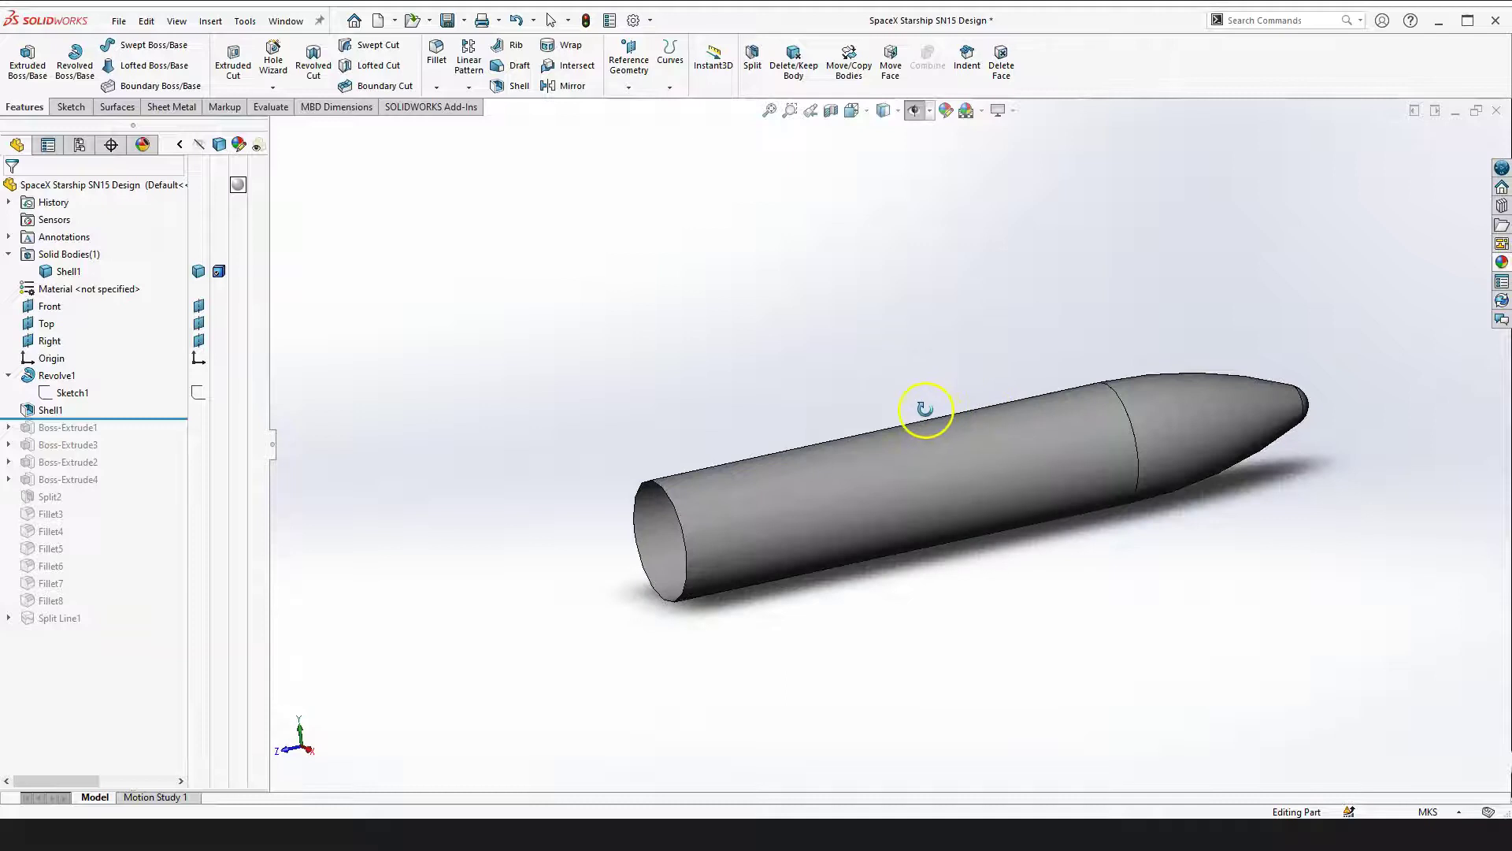
middle_click_drag(924, 409, 550, 435)
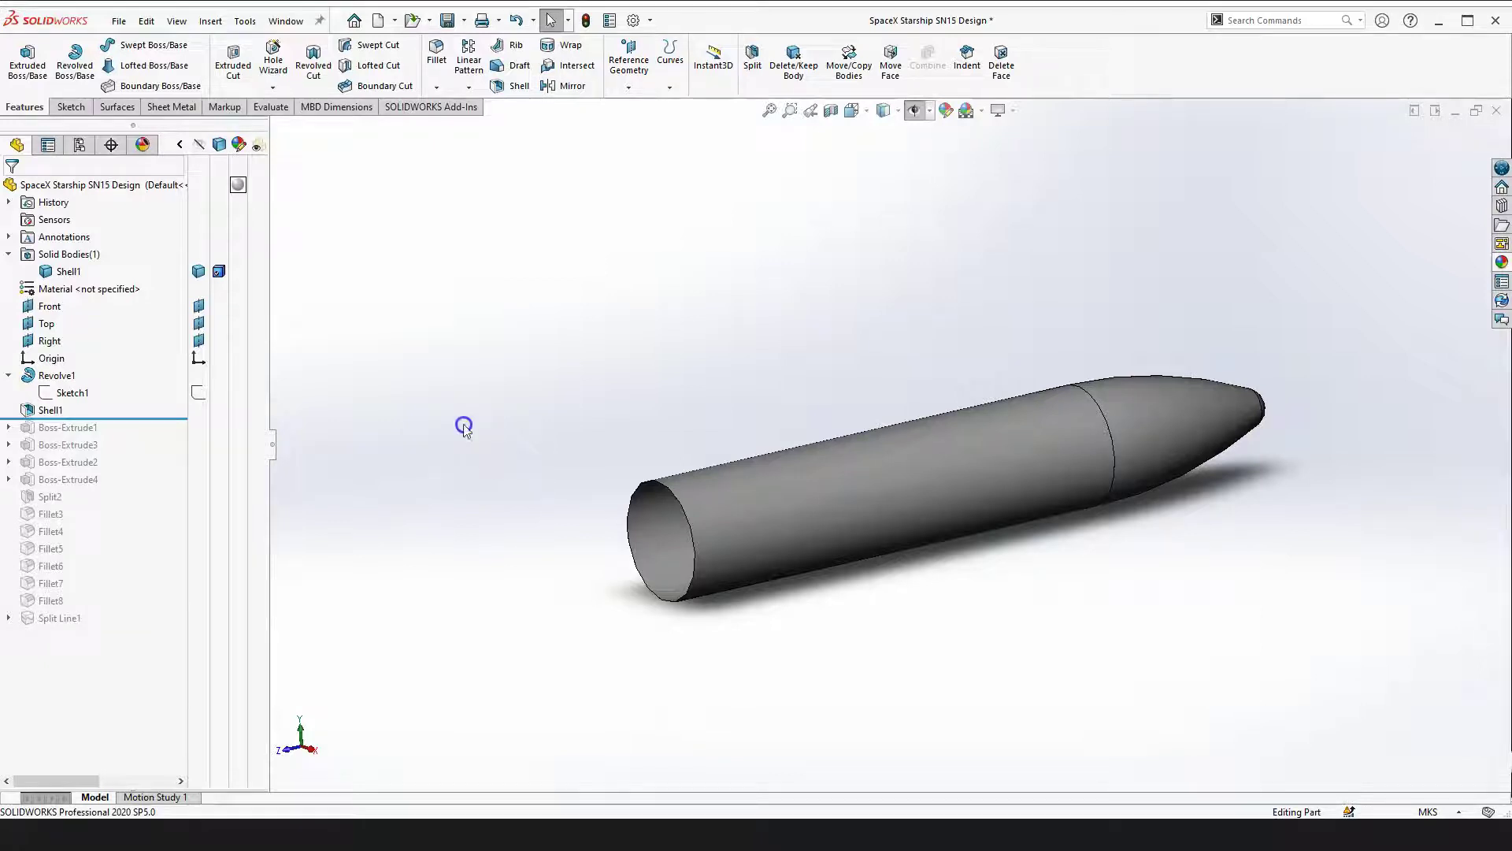
Roll the model forward to include Boss-Extrude1 and inspect the two fins at the rocket's base
left_click_drag(134, 418, 139, 435)
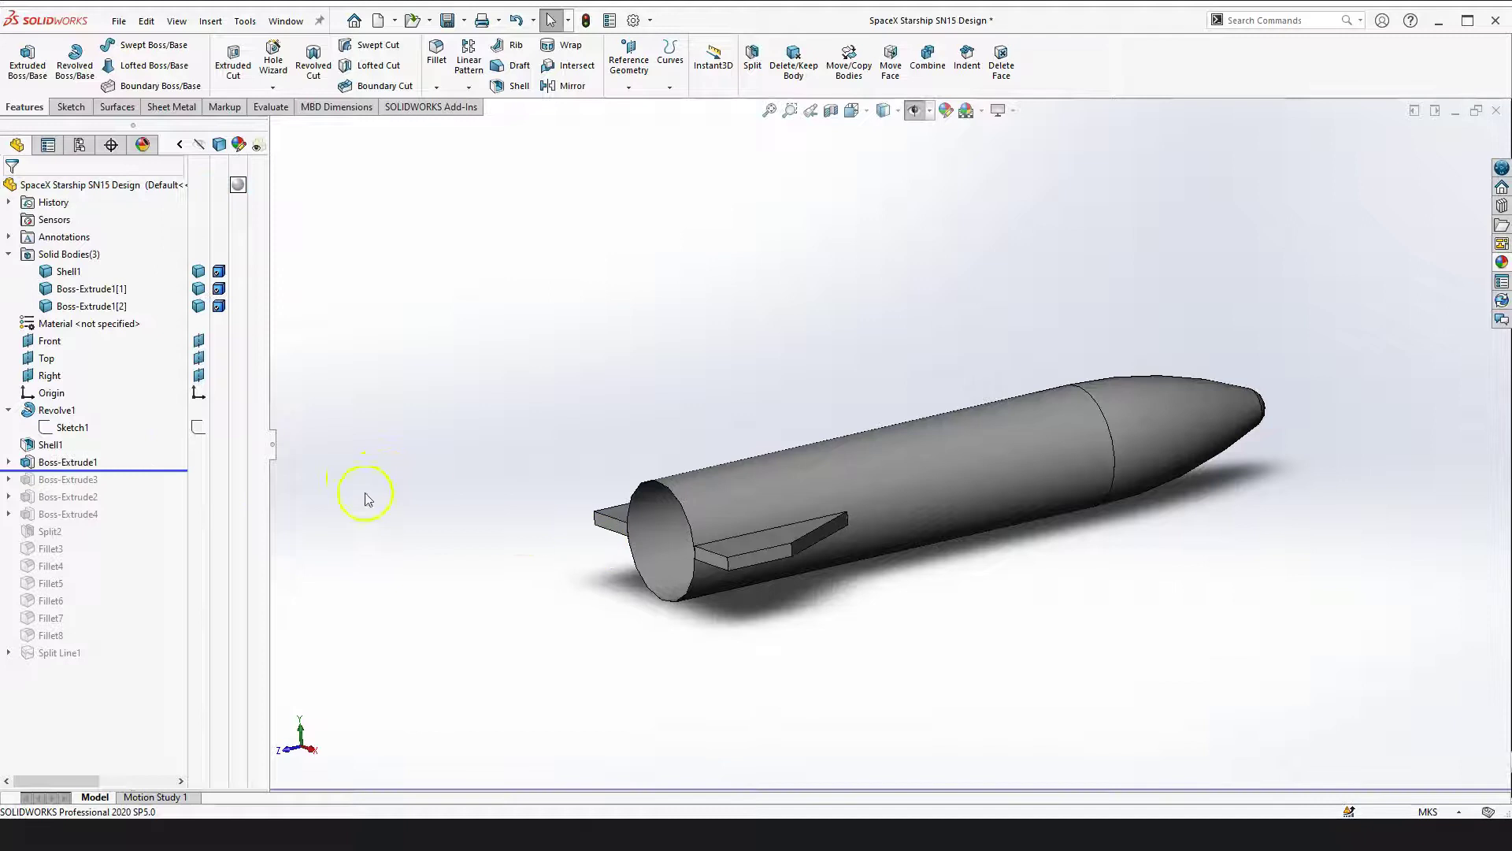
right_click_drag(416, 404, 415, 474)
left_click_drag(449, 475, 644, 552)
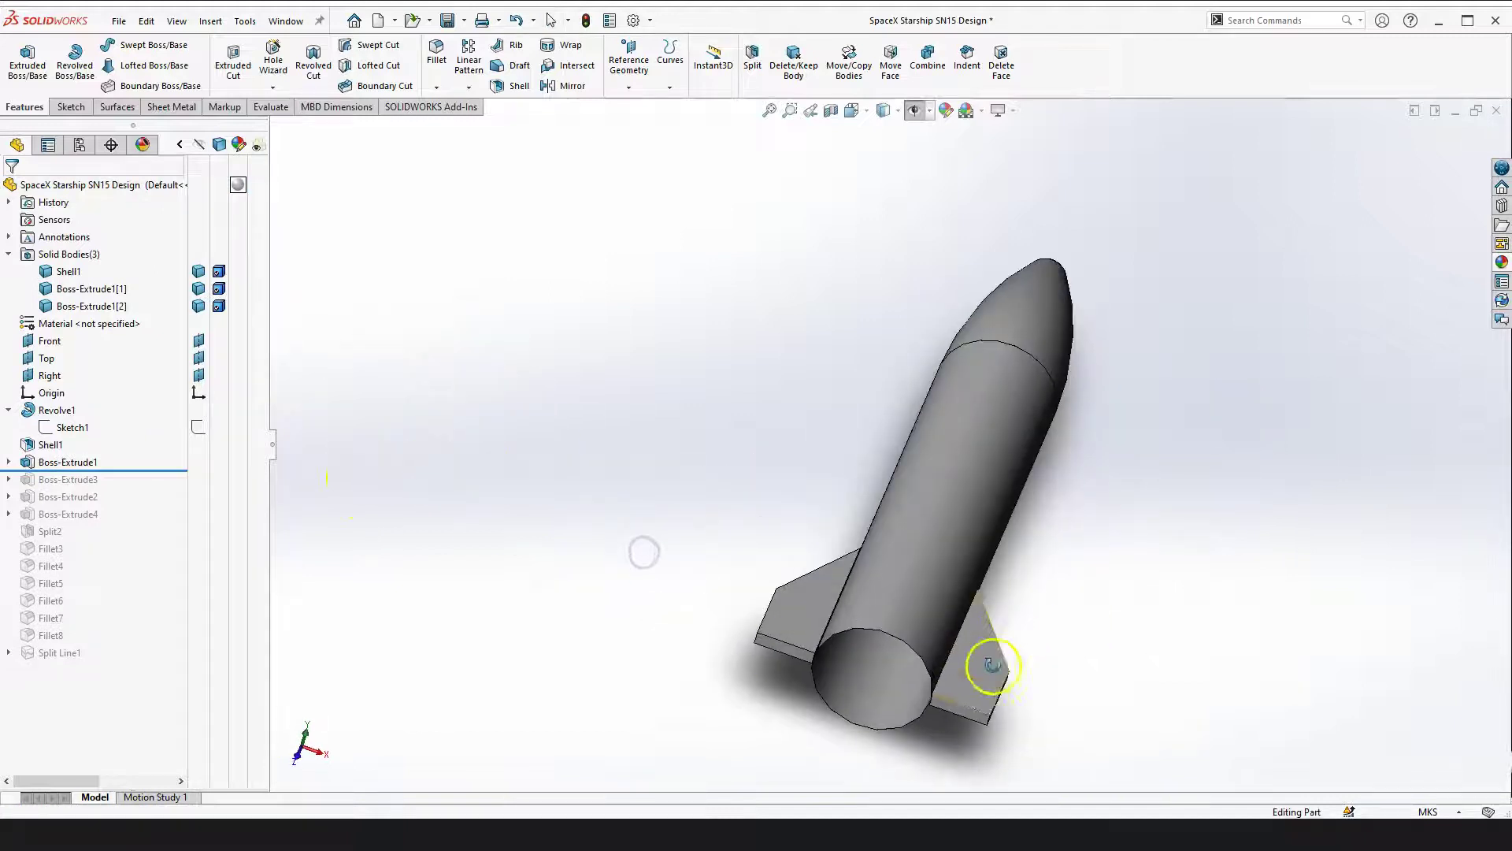
middle_click_drag(740, 517, 497, 449)
scroll(612, 585, "up", 2)
middle_click_drag(612, 585, 557, 517)
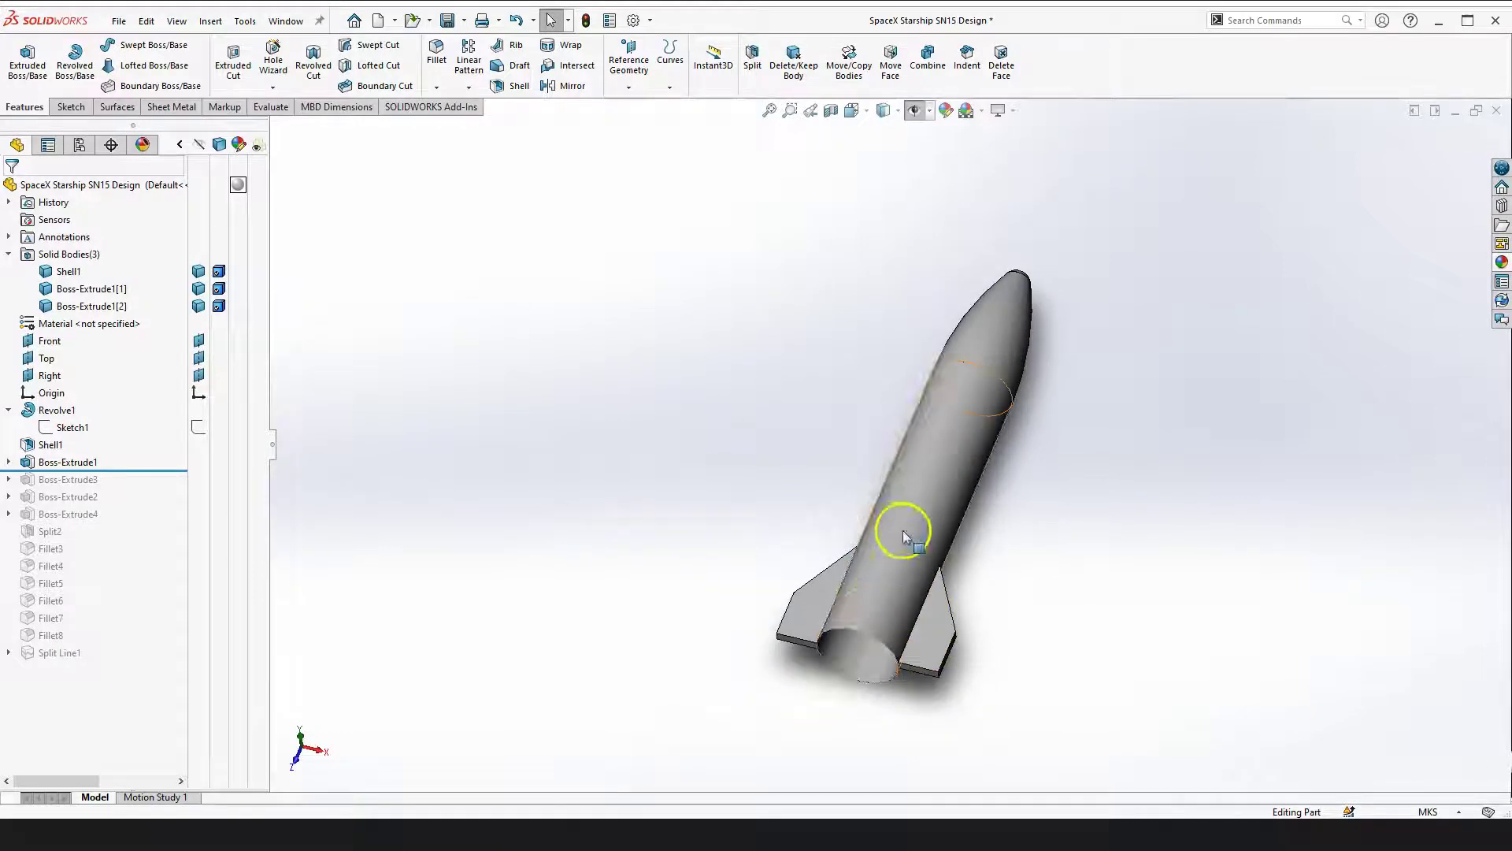
Expand Boss-Extrude1 to locate Sketch2 and turn the display of the reference planes back on
left_click(9, 463)
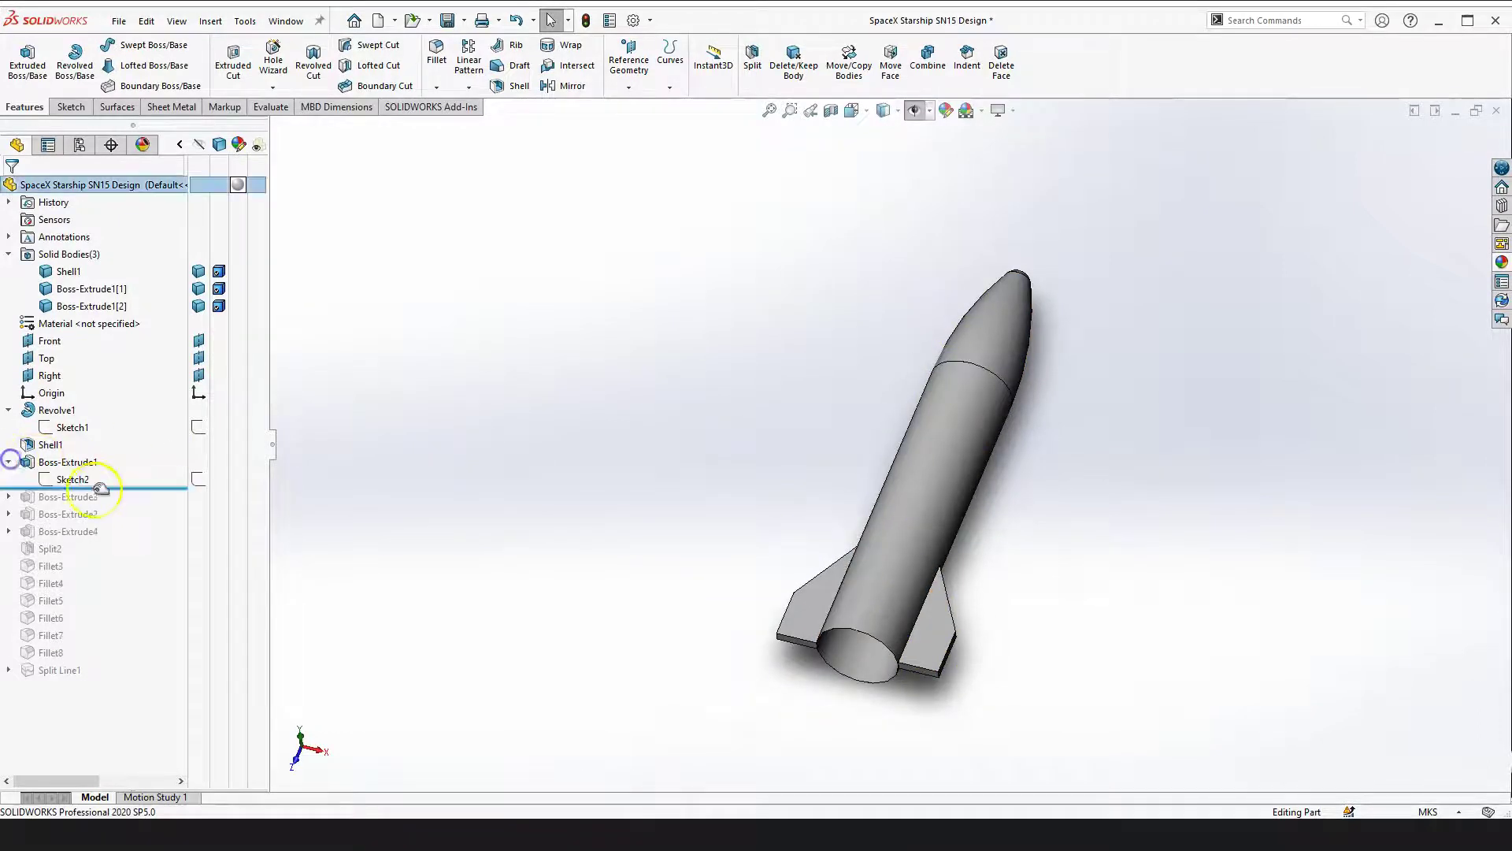
left_click(75, 479)
left_click(580, 375)
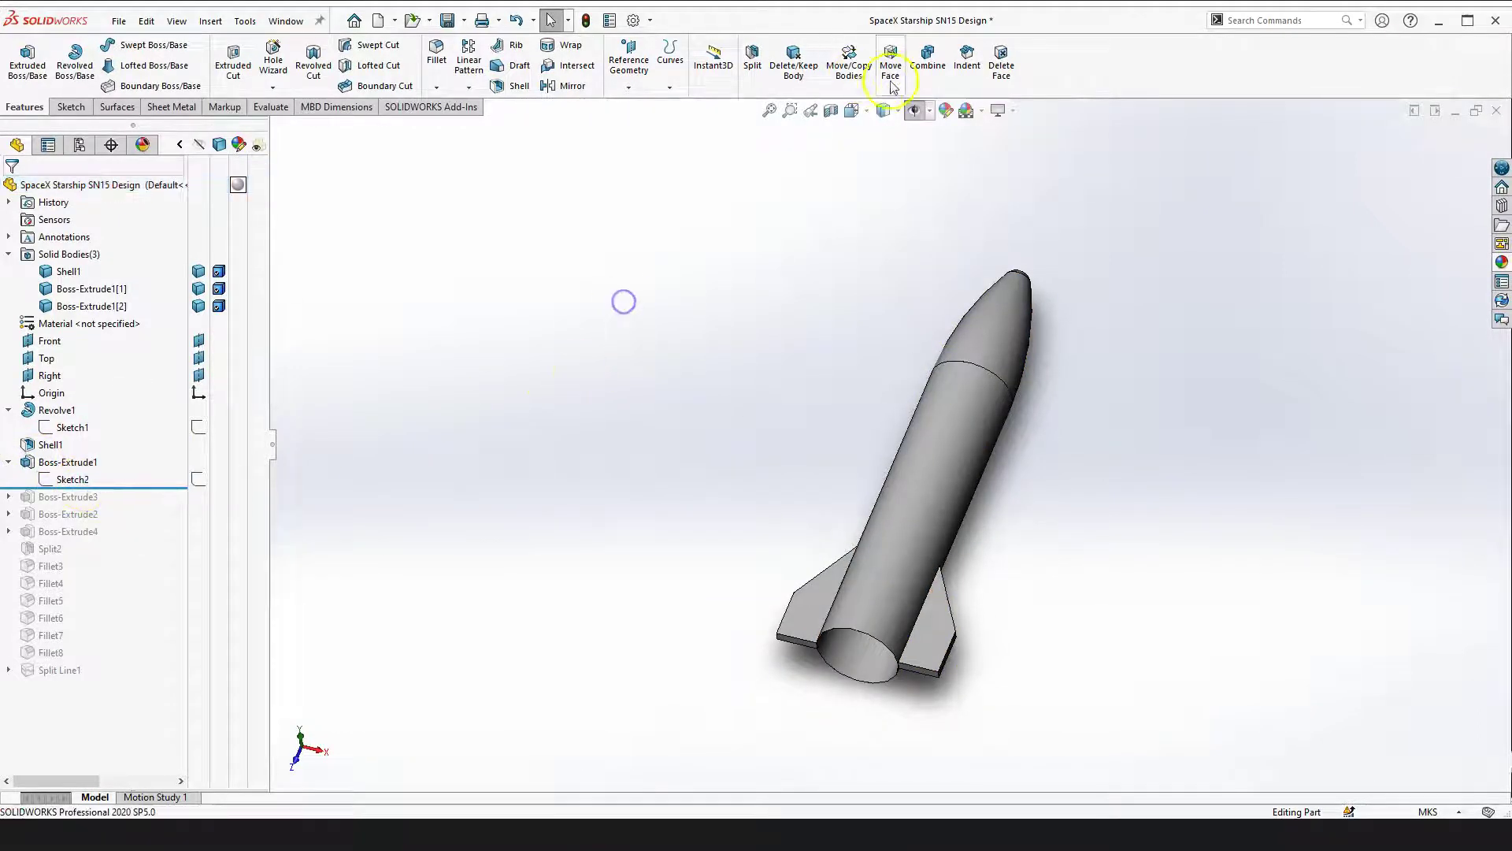
left_click(922, 111)
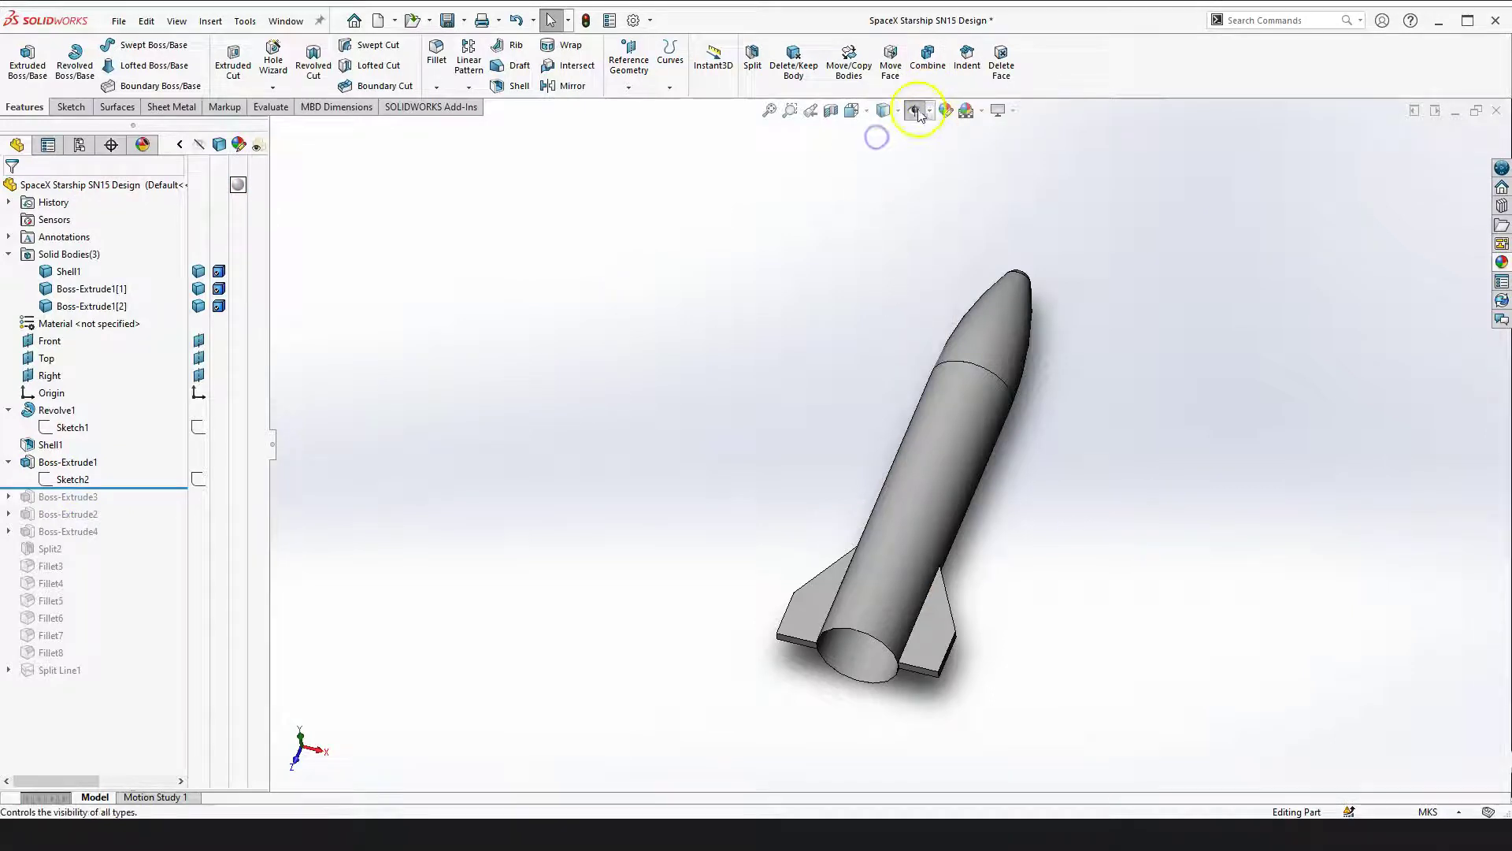
left_click(914, 110)
middle_click_drag(758, 453, 844, 334)
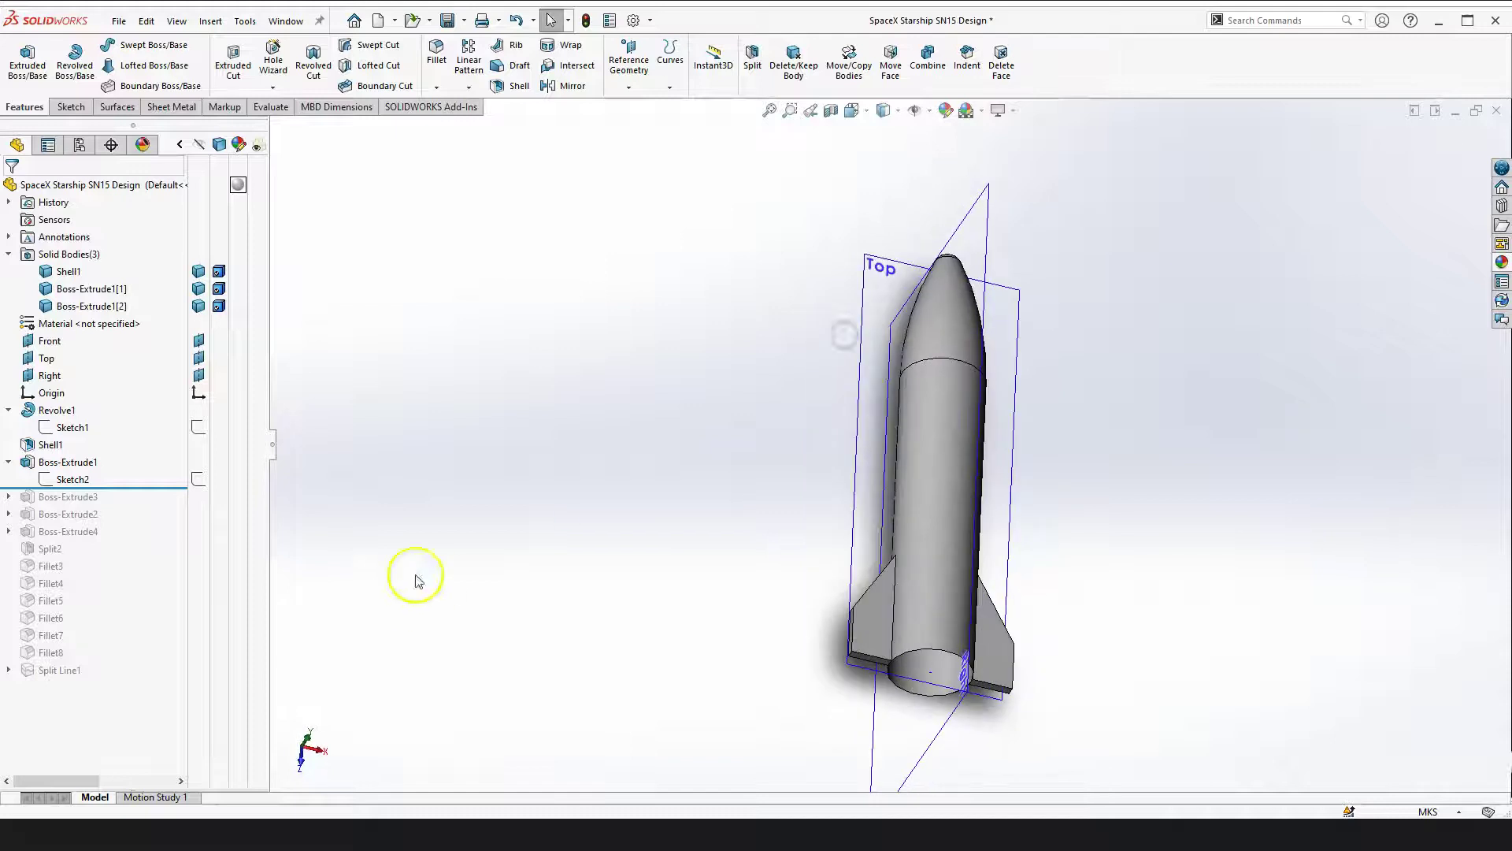
Open Boss-Extrude1's Sketch2 for editing and orient the view normal to the sketch plane
left_click(65, 479)
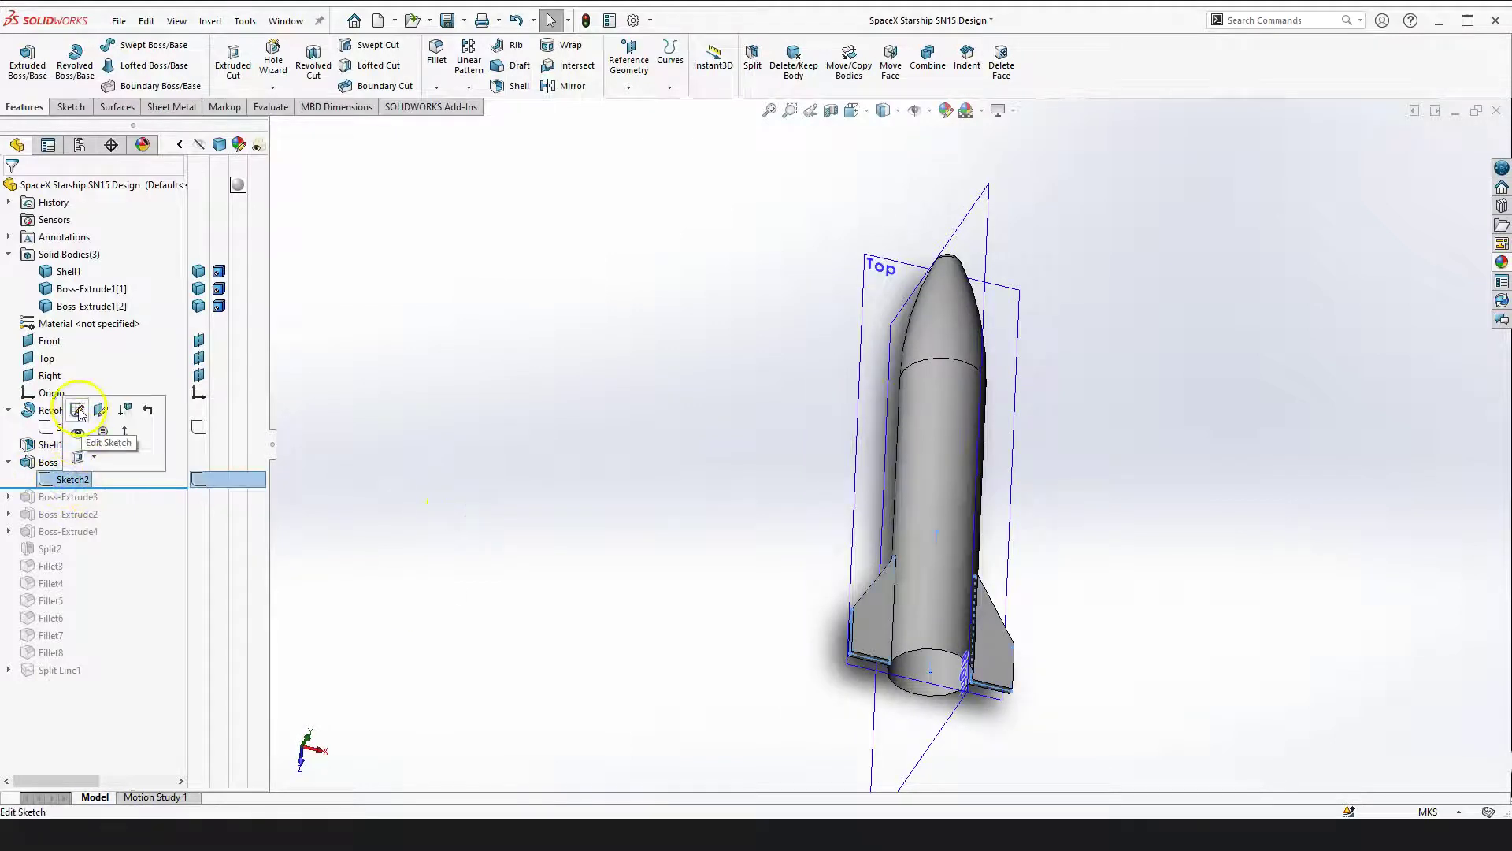
left_click(78, 411)
key("space")
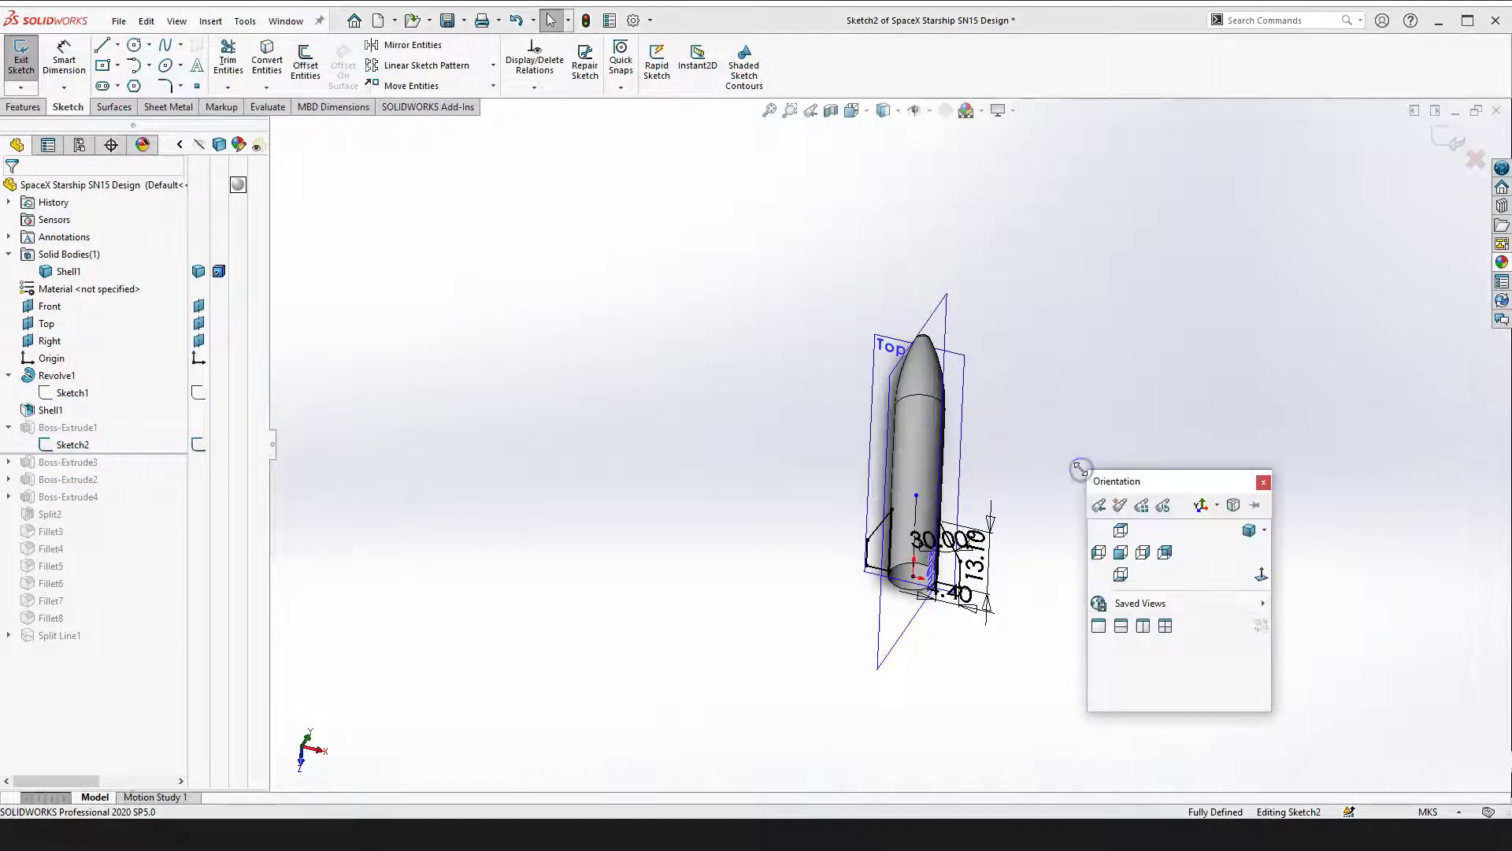
left_click(1261, 575)
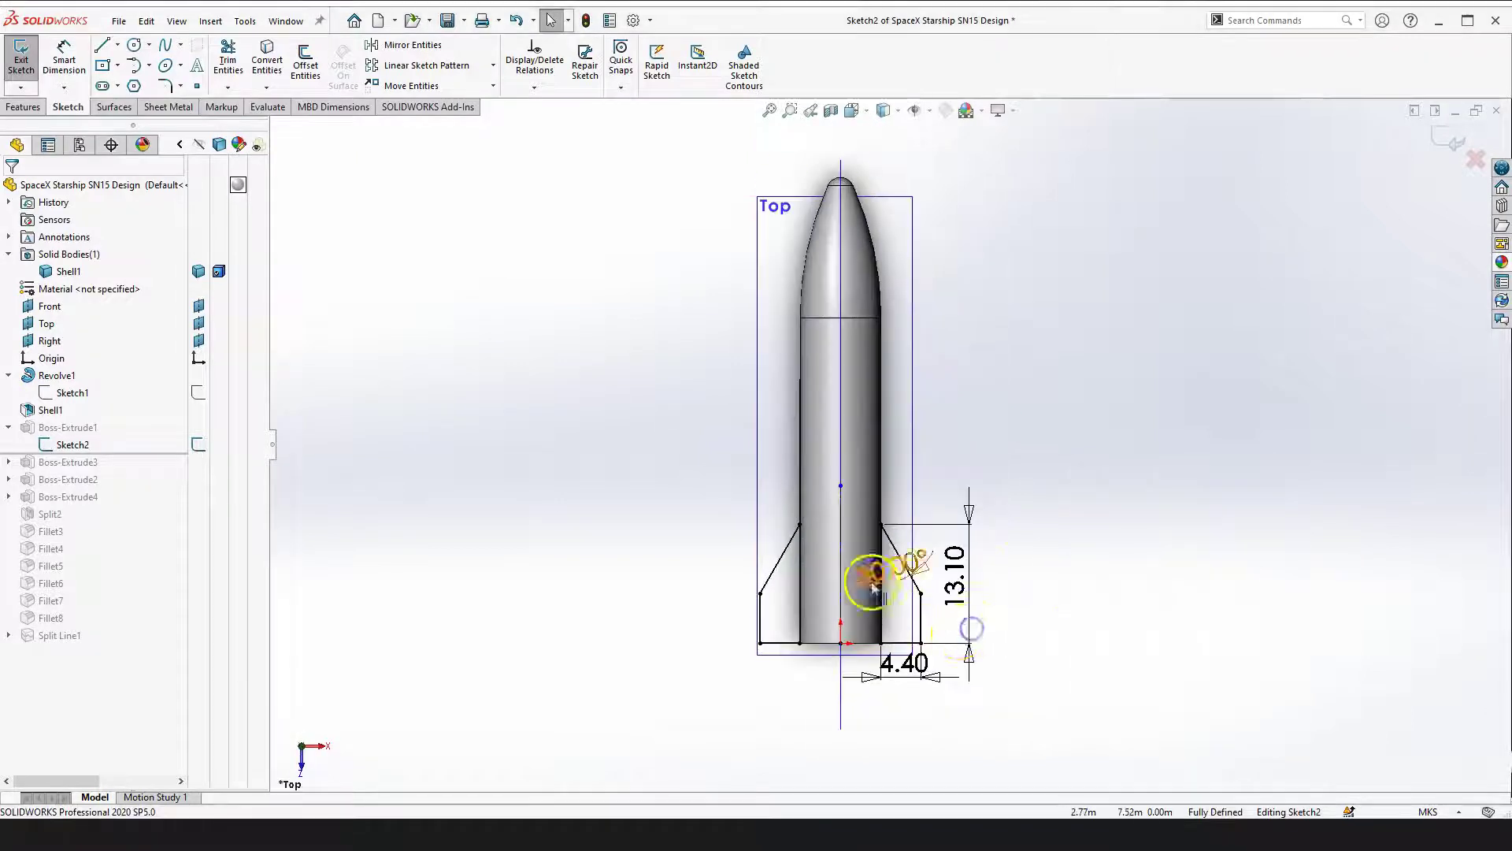
Compare the base fin profile's dimensions with the Starship SN8 blueprint in the browser, and return to SOLIDWORKS
scroll(980, 581, "down", 6)
scroll(979, 581, "up", 2)
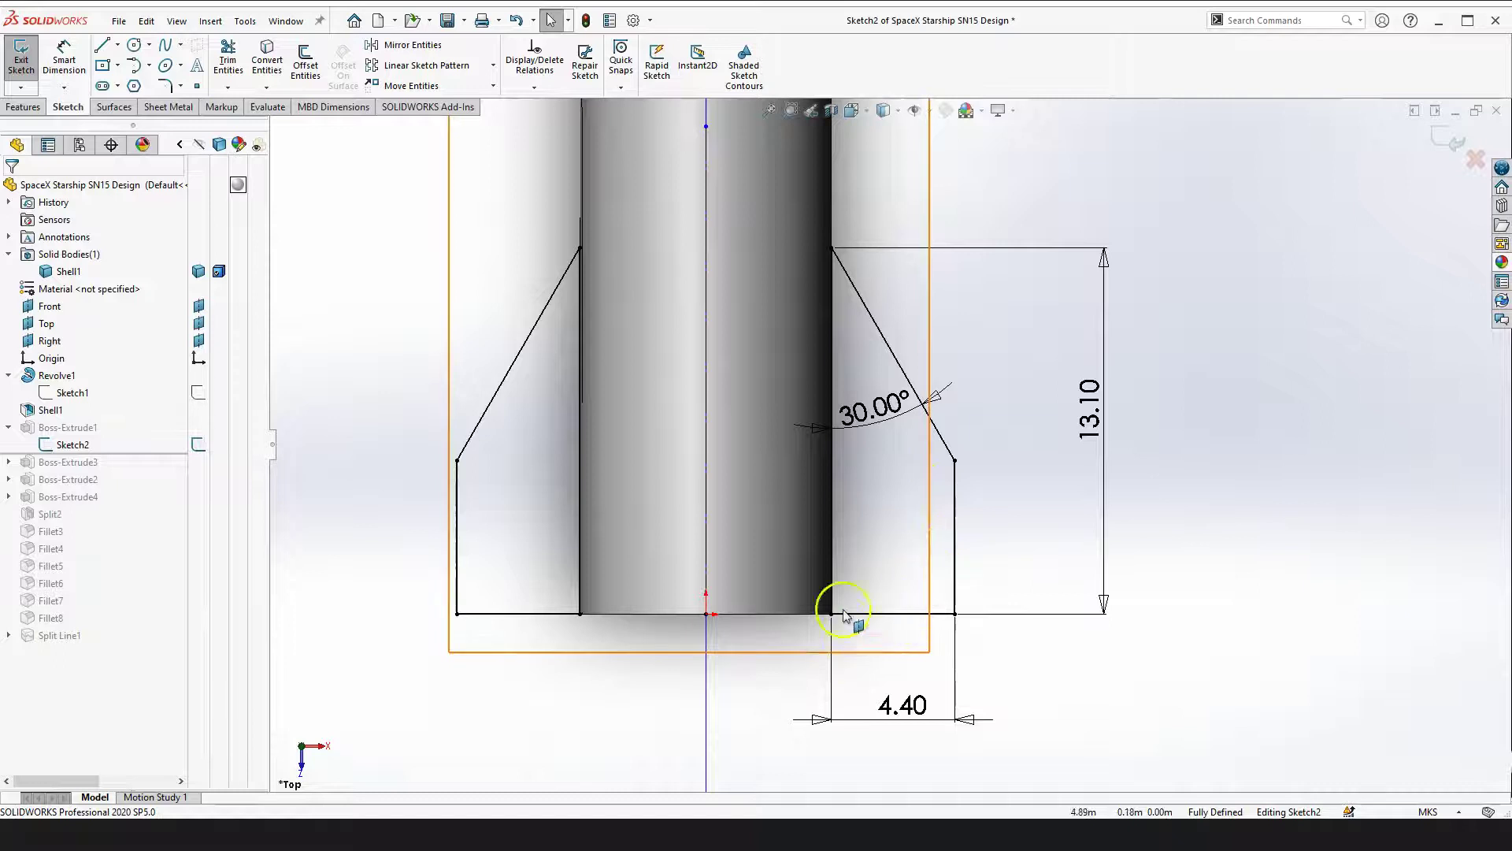
scroll(833, 607, "down", 5)
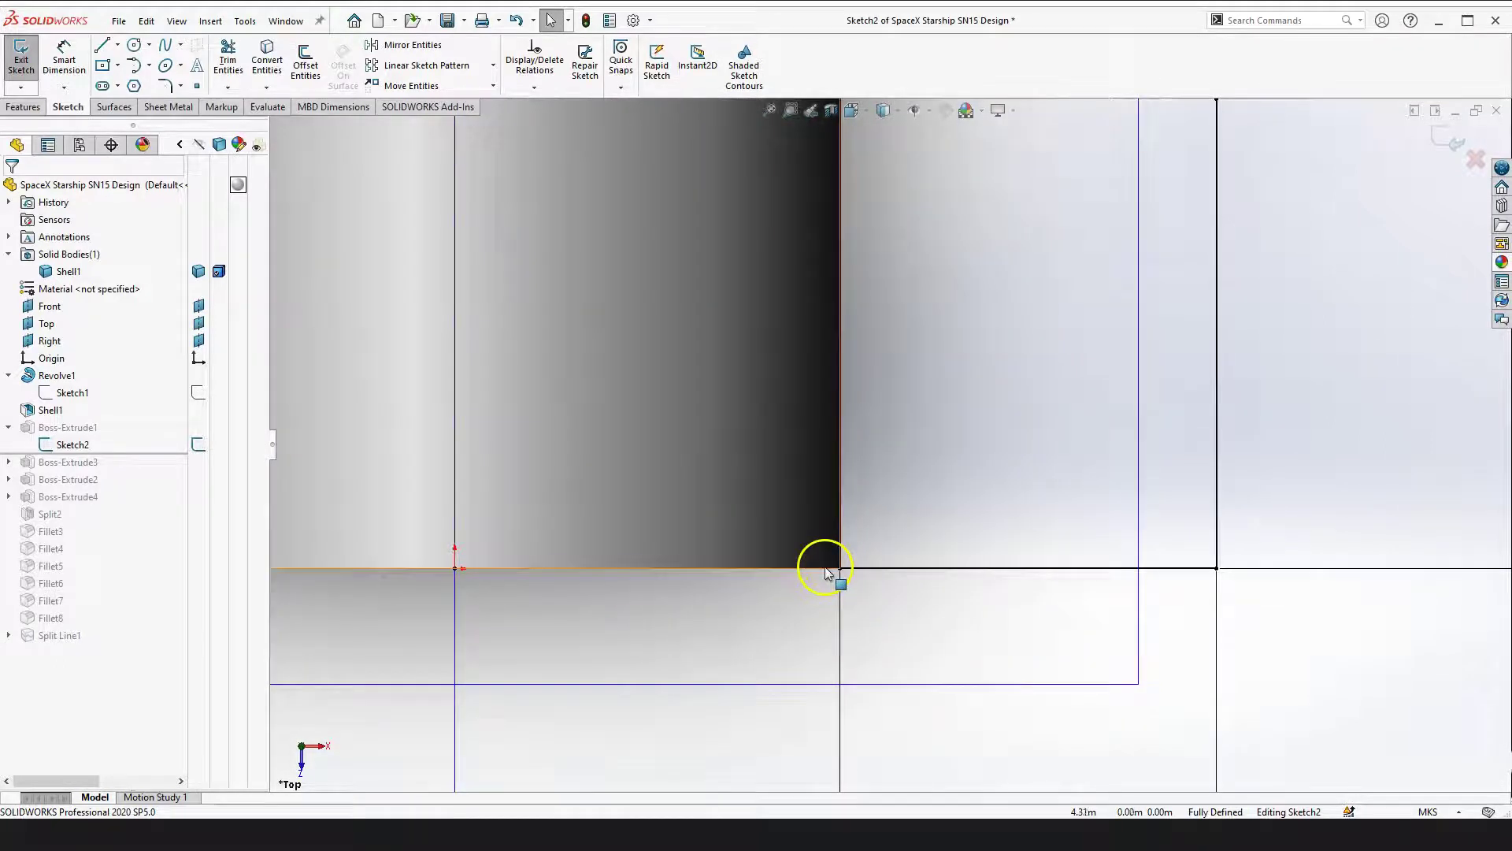
scroll(849, 570, "up", 4)
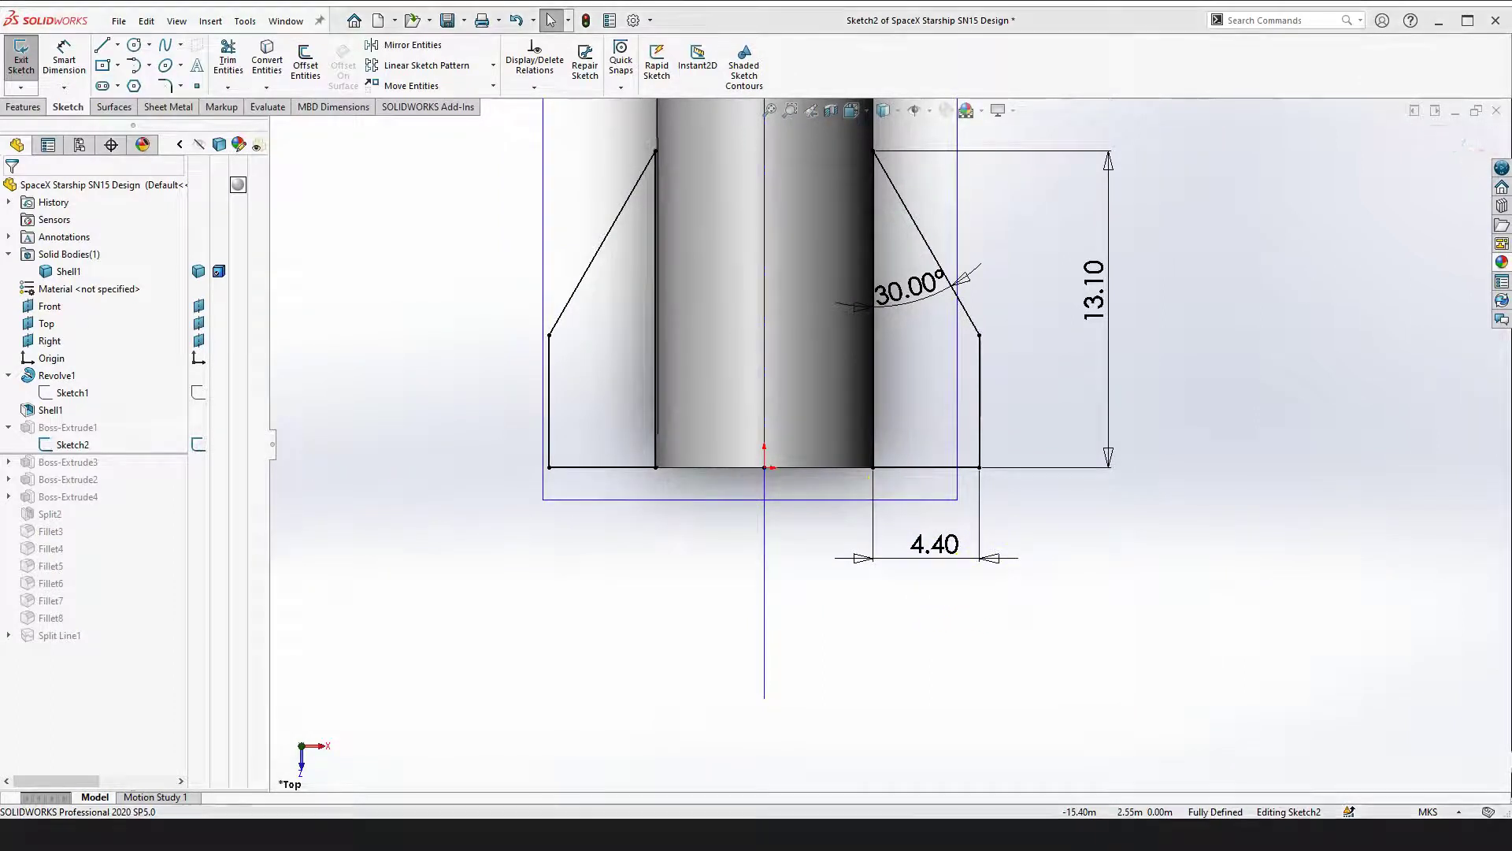
left_click_drag(0, 78, 46, 34)
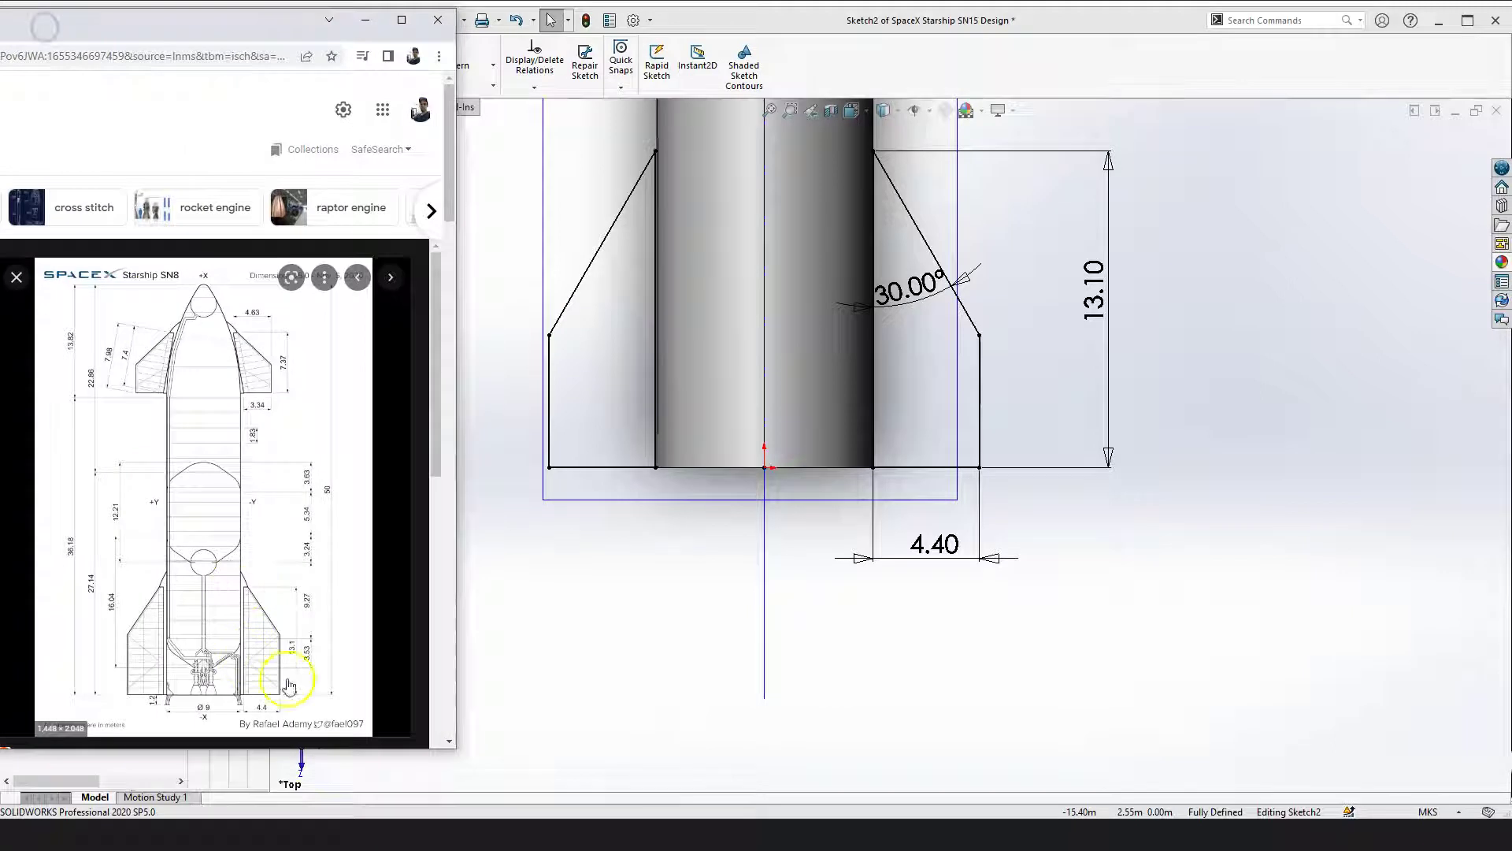
scroll(331, 682, "down", 2)
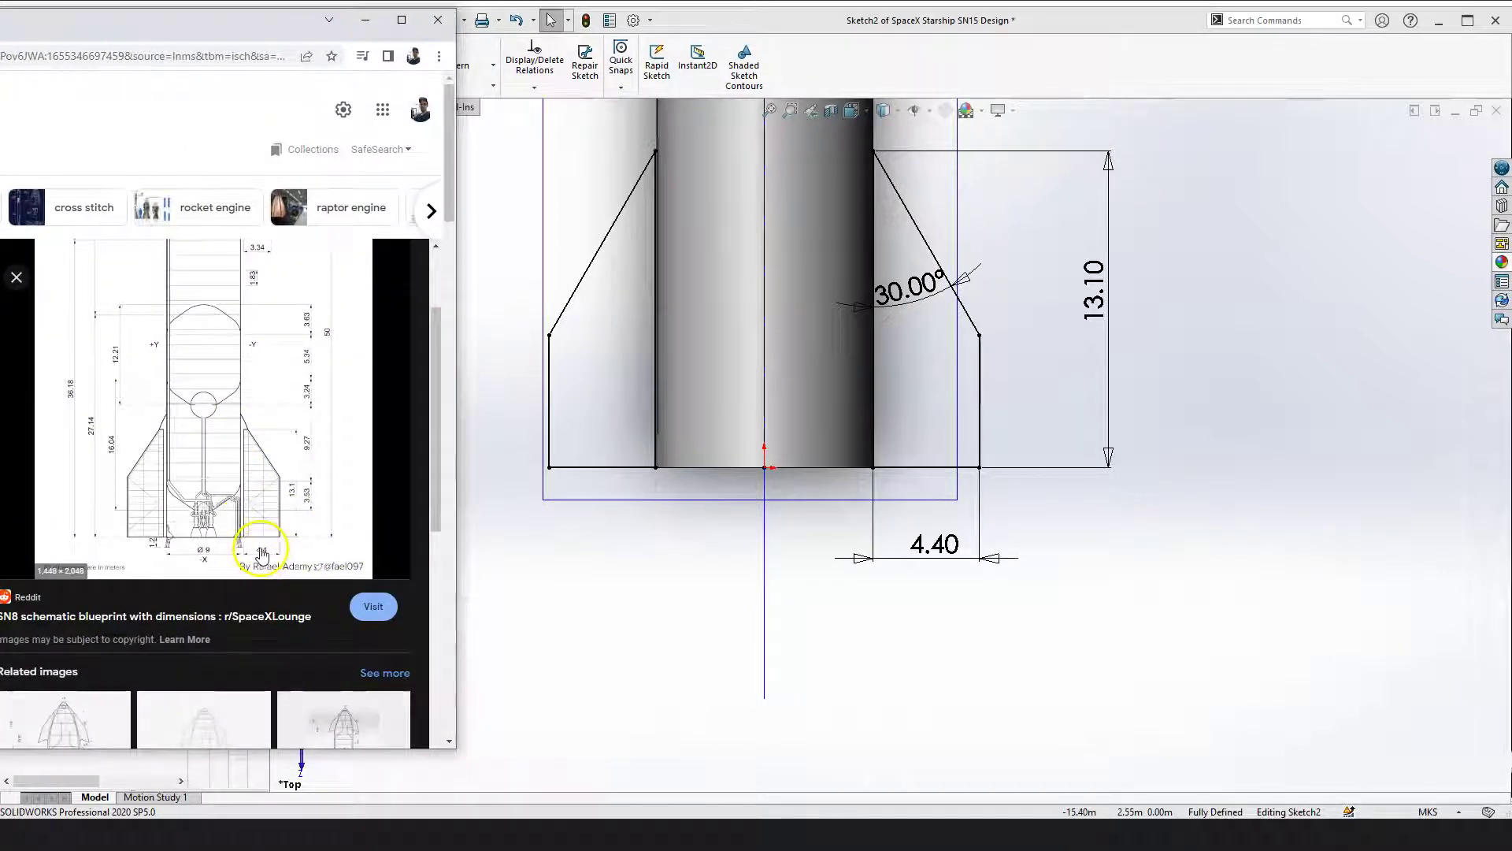
scroll(969, 473, "up", 2)
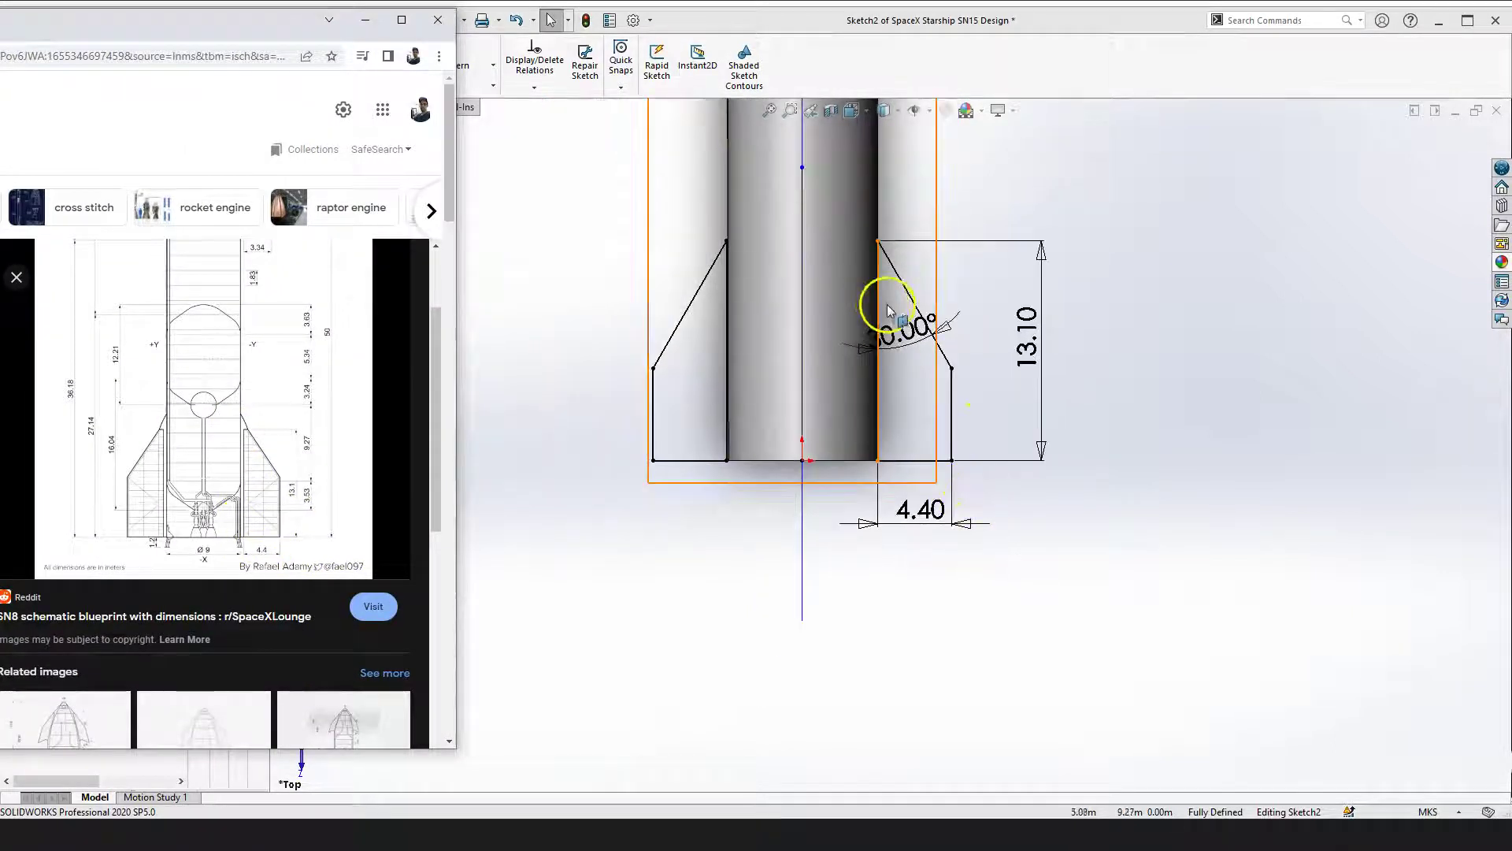
scroll(938, 307, "down", 2)
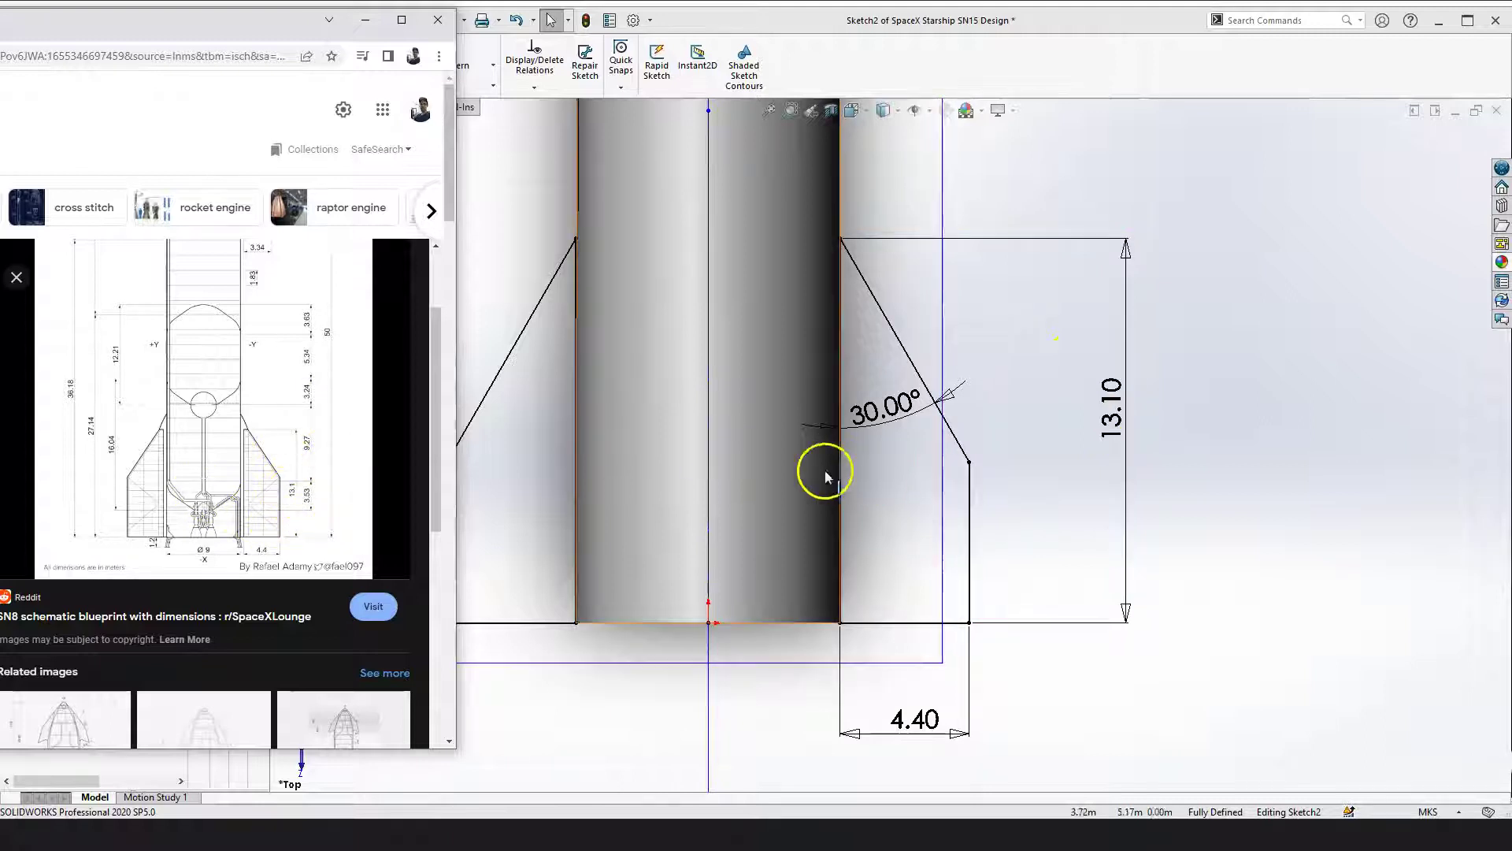
left_click(1257, 567)
Place the centerline's free endpoint about 12 m below the origin and turn off the display of the reference planes
scroll(493, 498, "up", 2)
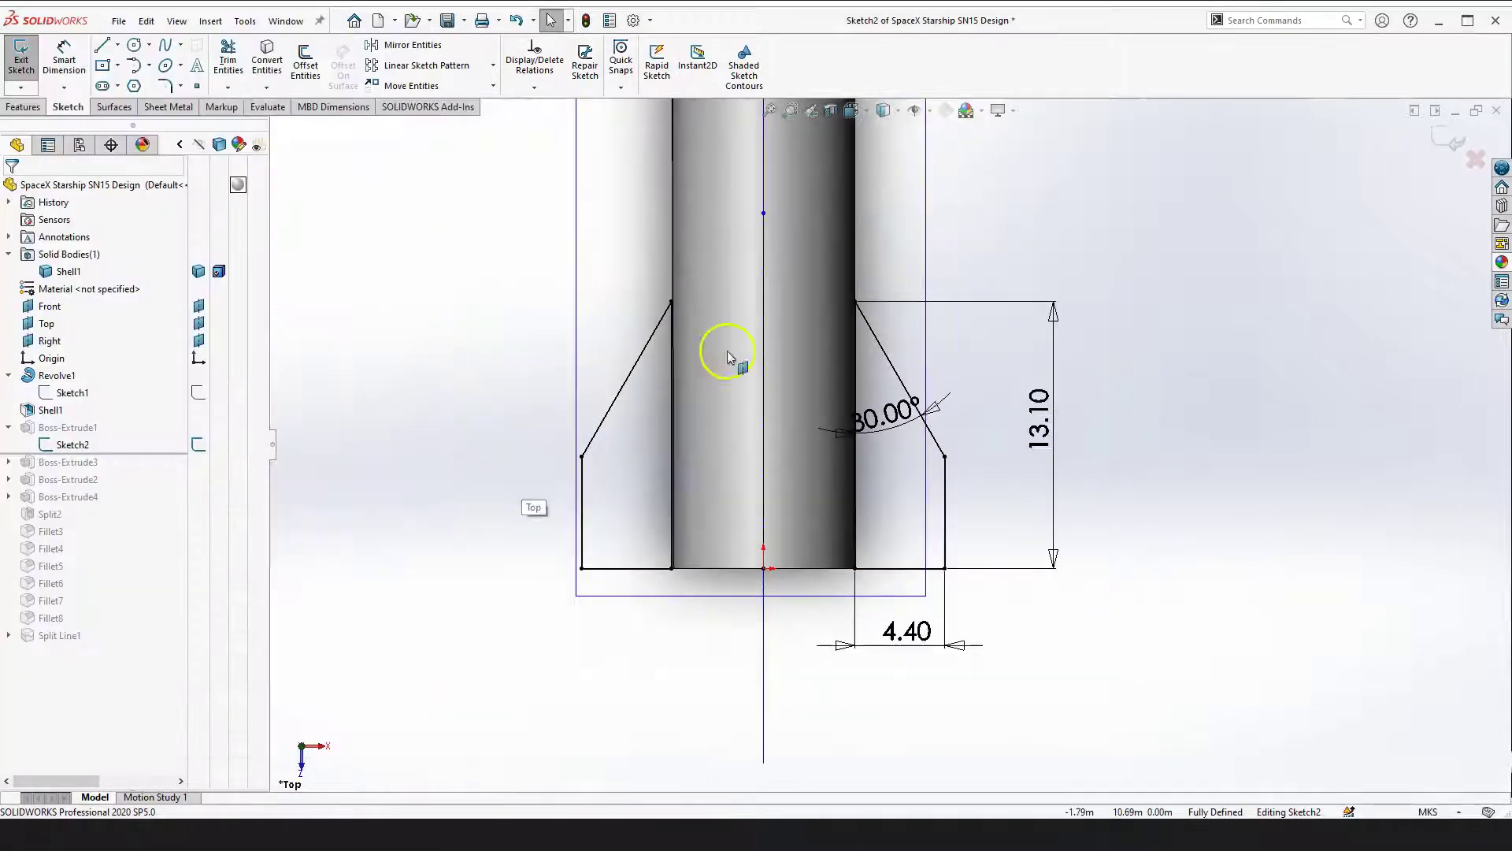
scroll(802, 432, "up", 2)
scroll(891, 383, "down", 3)
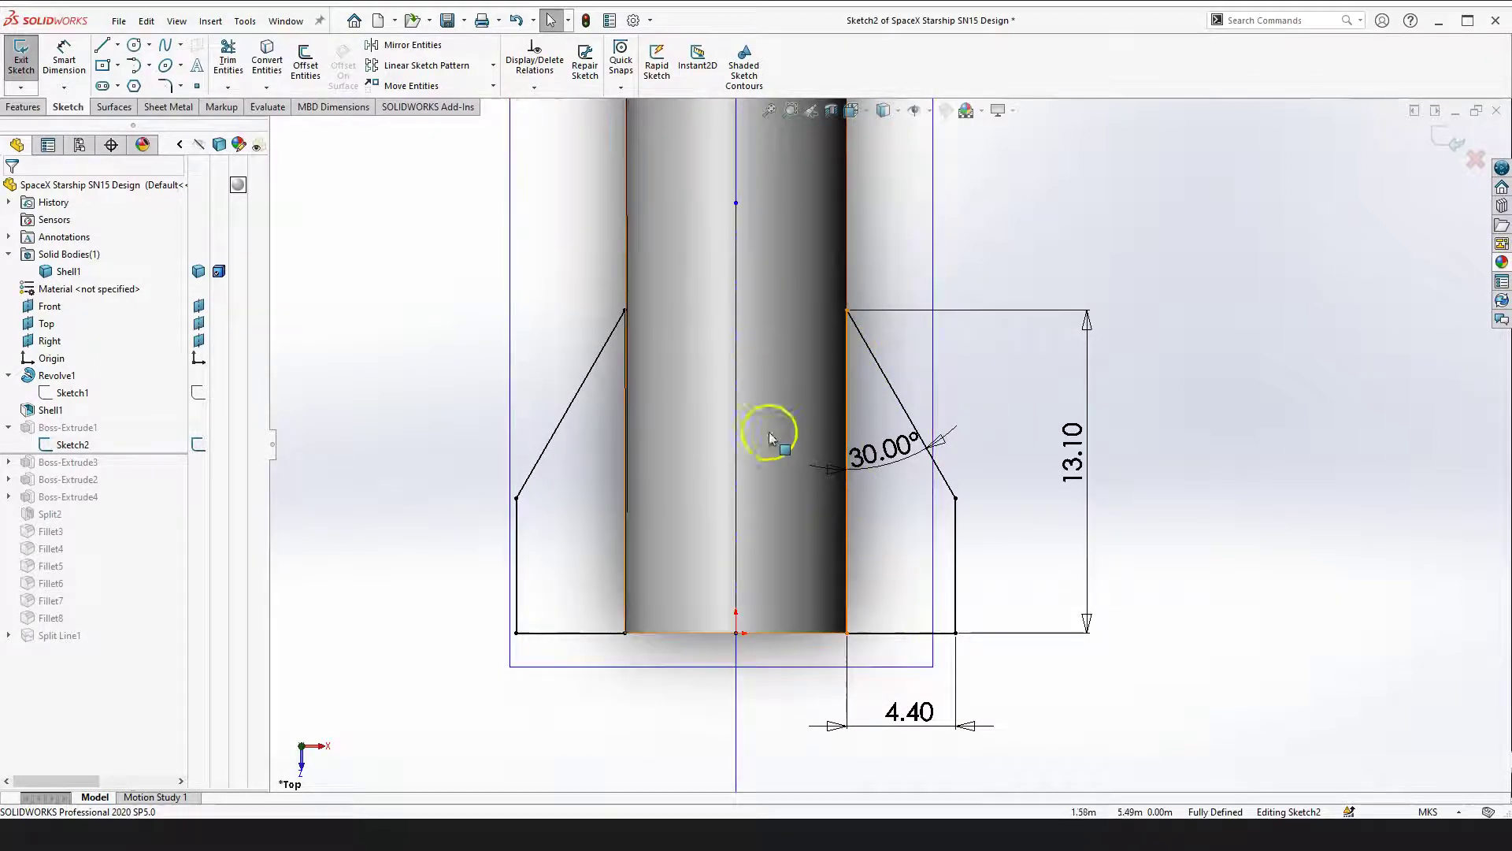
scroll(795, 473, "up", 5)
scroll(843, 393, "down", 3)
scroll(1001, 579, "down", 2)
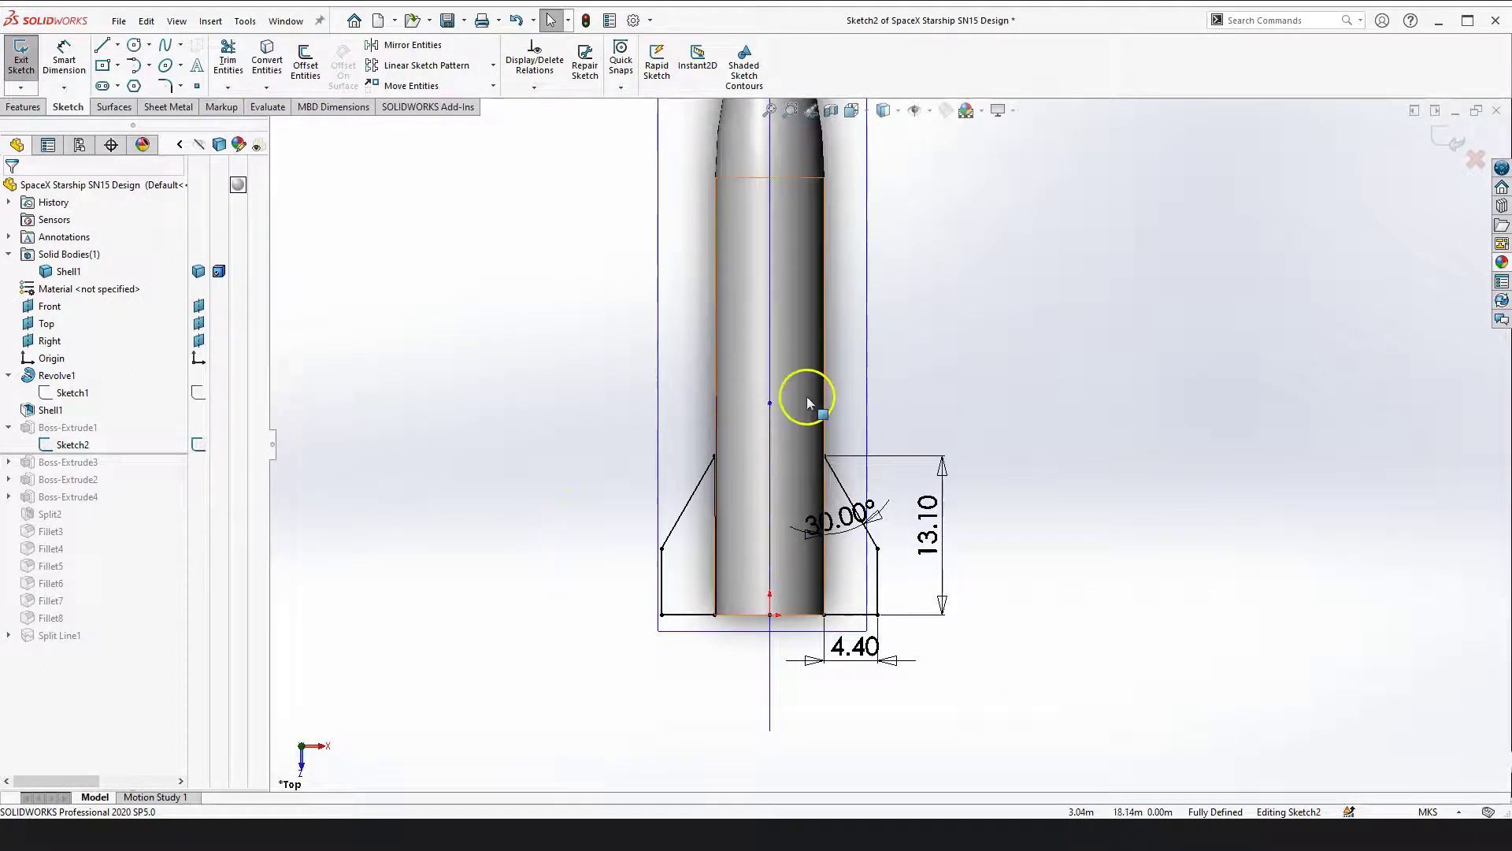
left_click(774, 760)
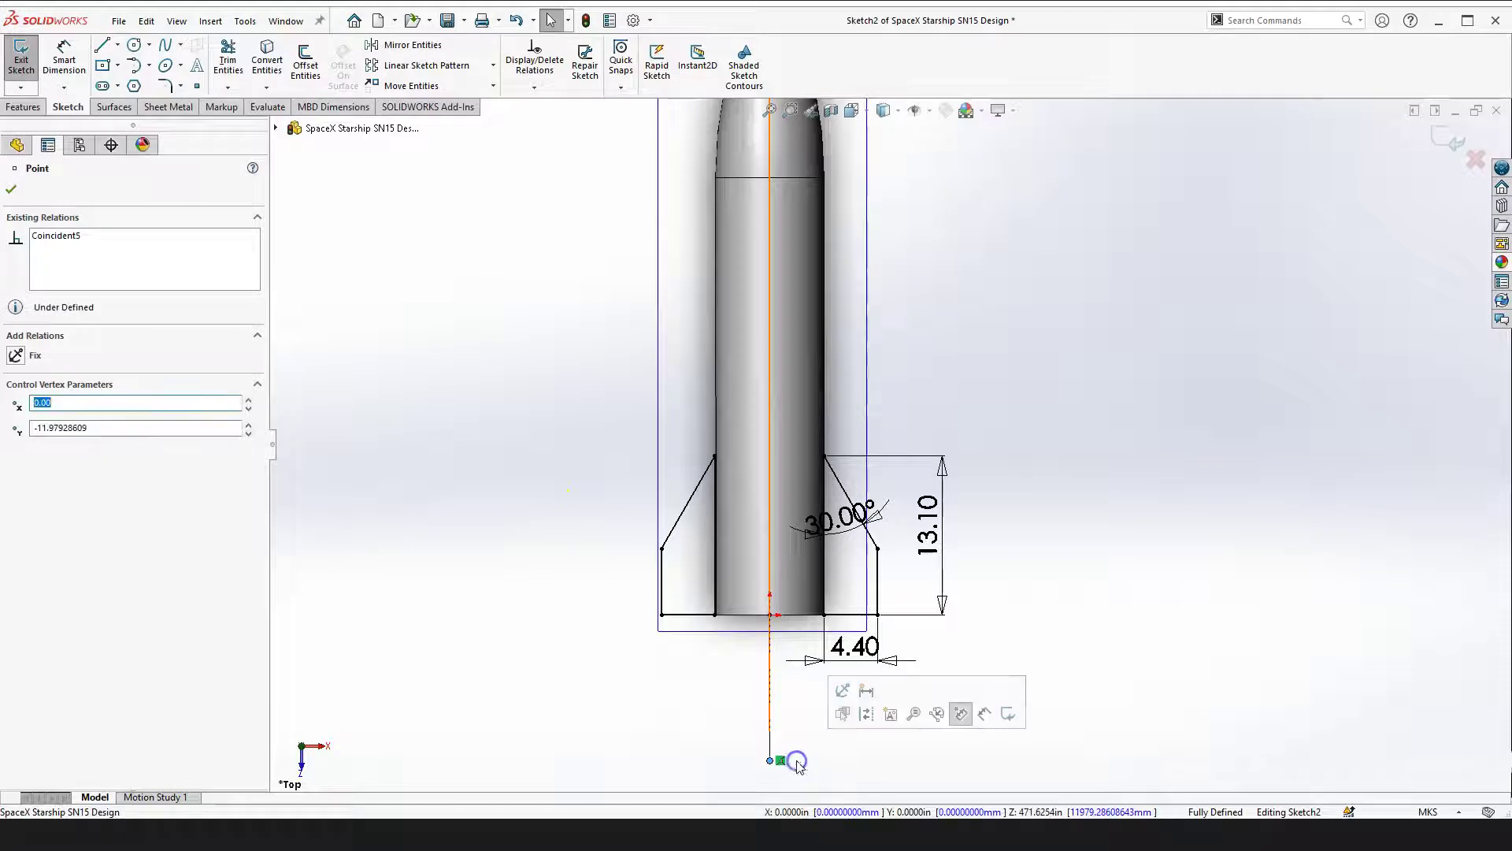
left_click(787, 720)
scroll(794, 713, "up", 3)
scroll(895, 207, "down", 1)
scroll(824, 630, "down", 5)
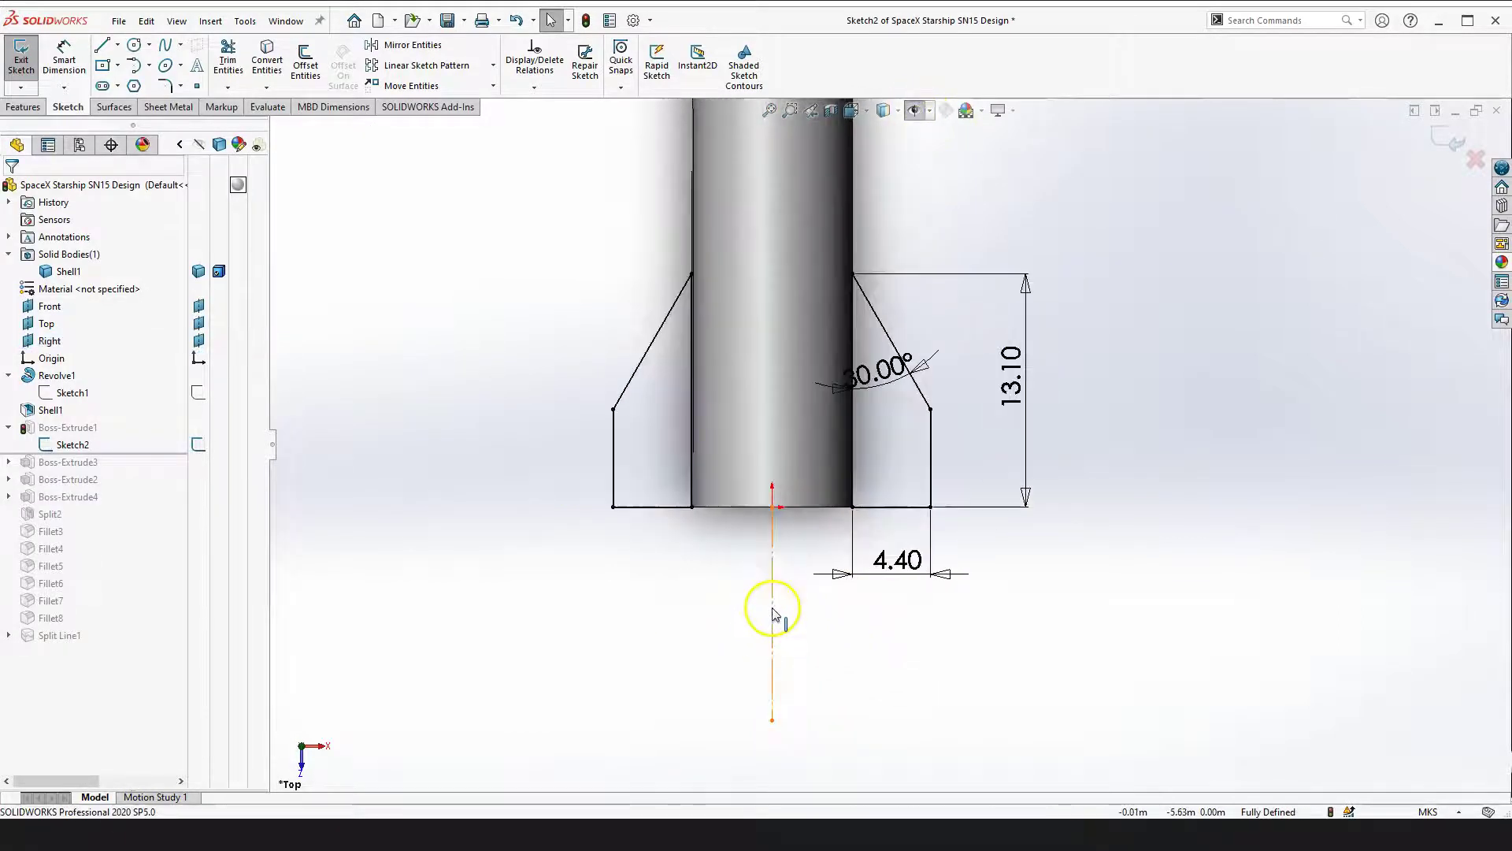
scroll(888, 441, "up", 2)
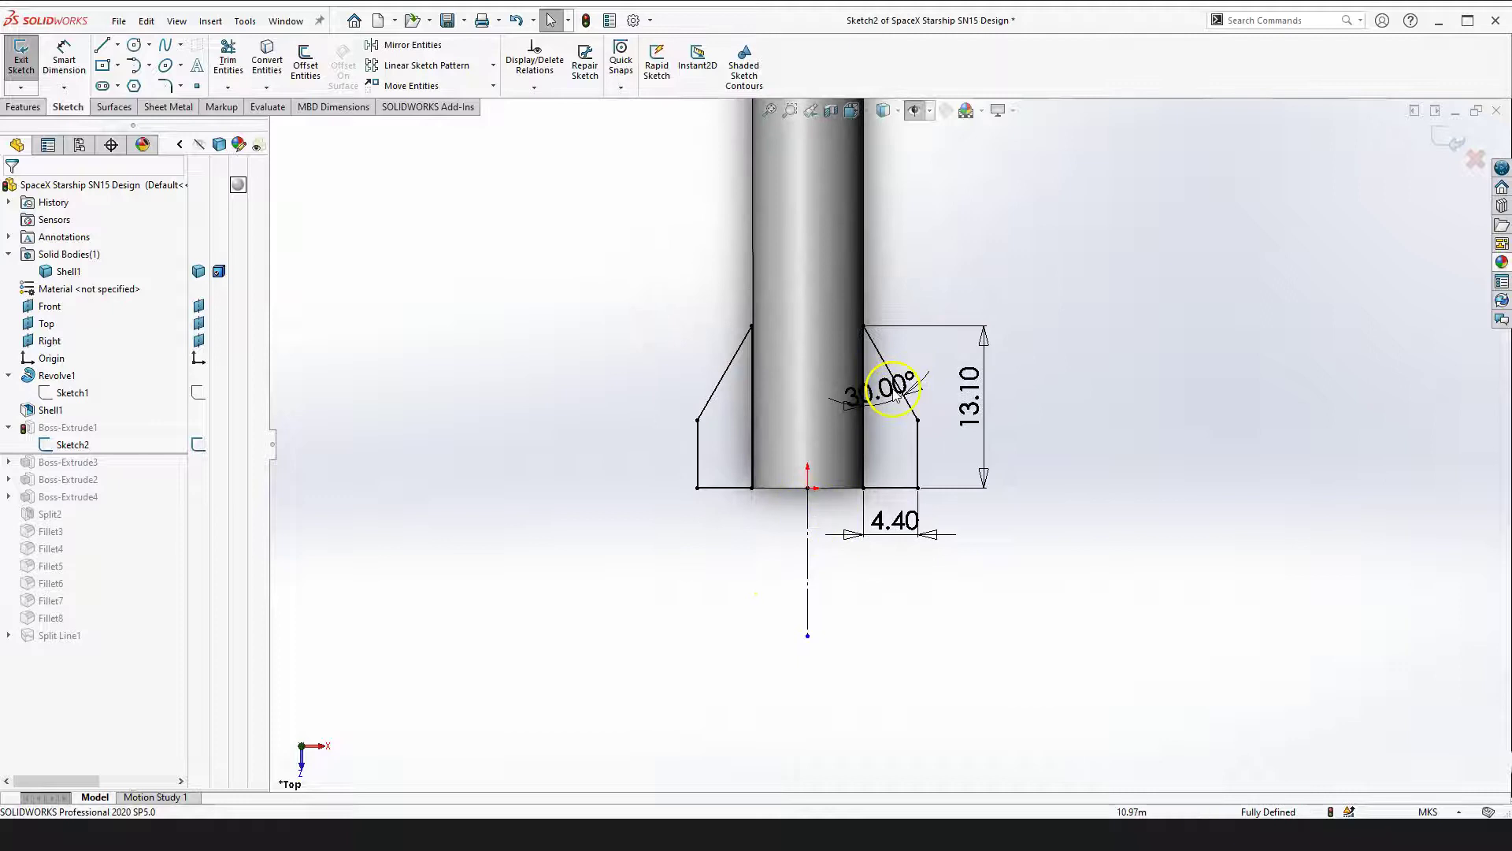
Try a sketch mirror of the right-hand fin's four profile lines about the vertical centerline, and cancel the command
left_click(409, 50)
scroll(888, 378, "down", 2)
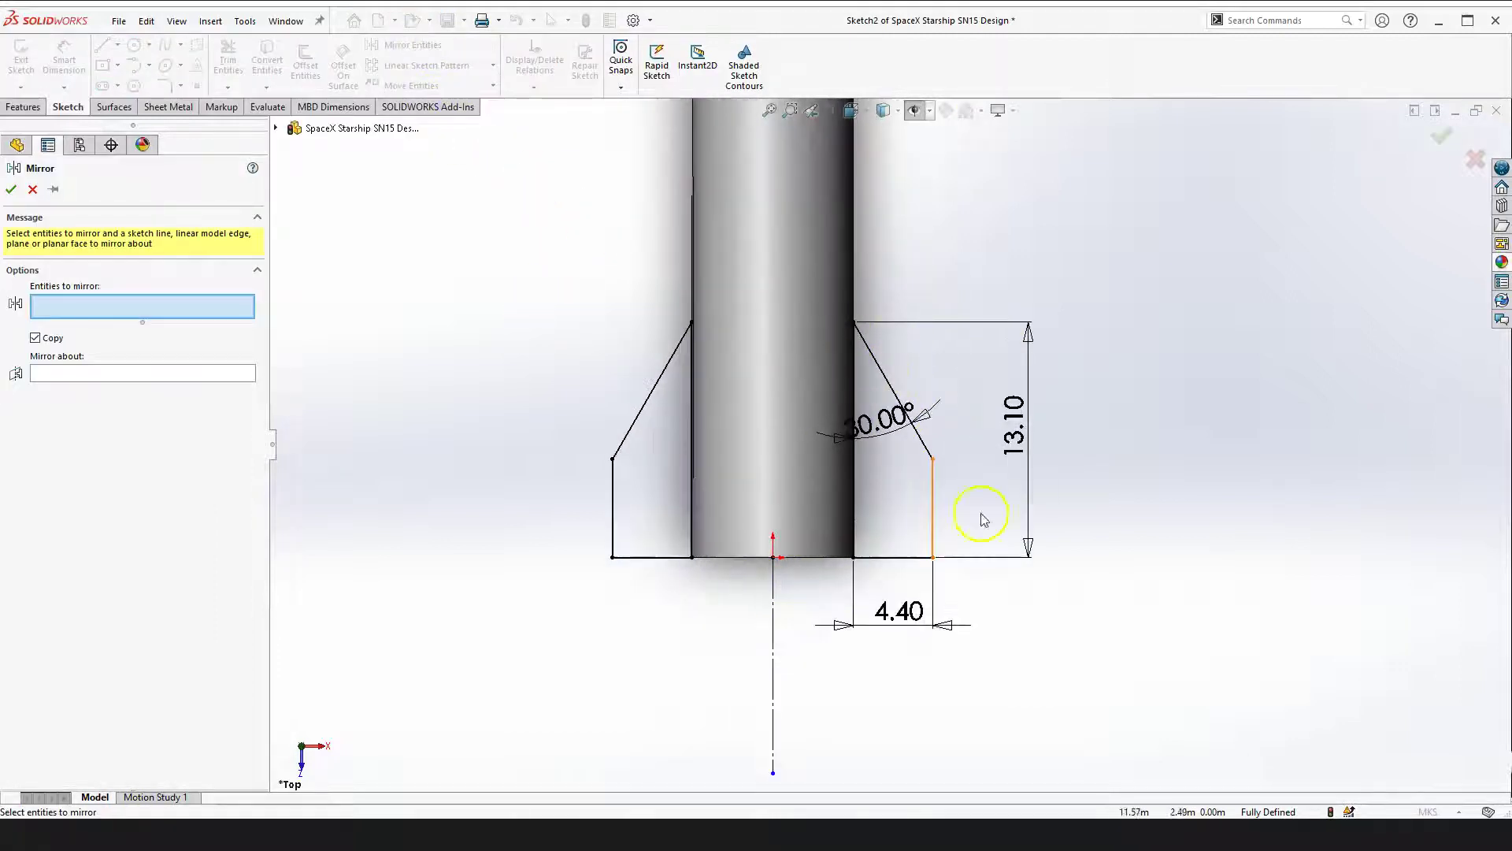
left_click(854, 390)
left_click(884, 378)
left_click(934, 488)
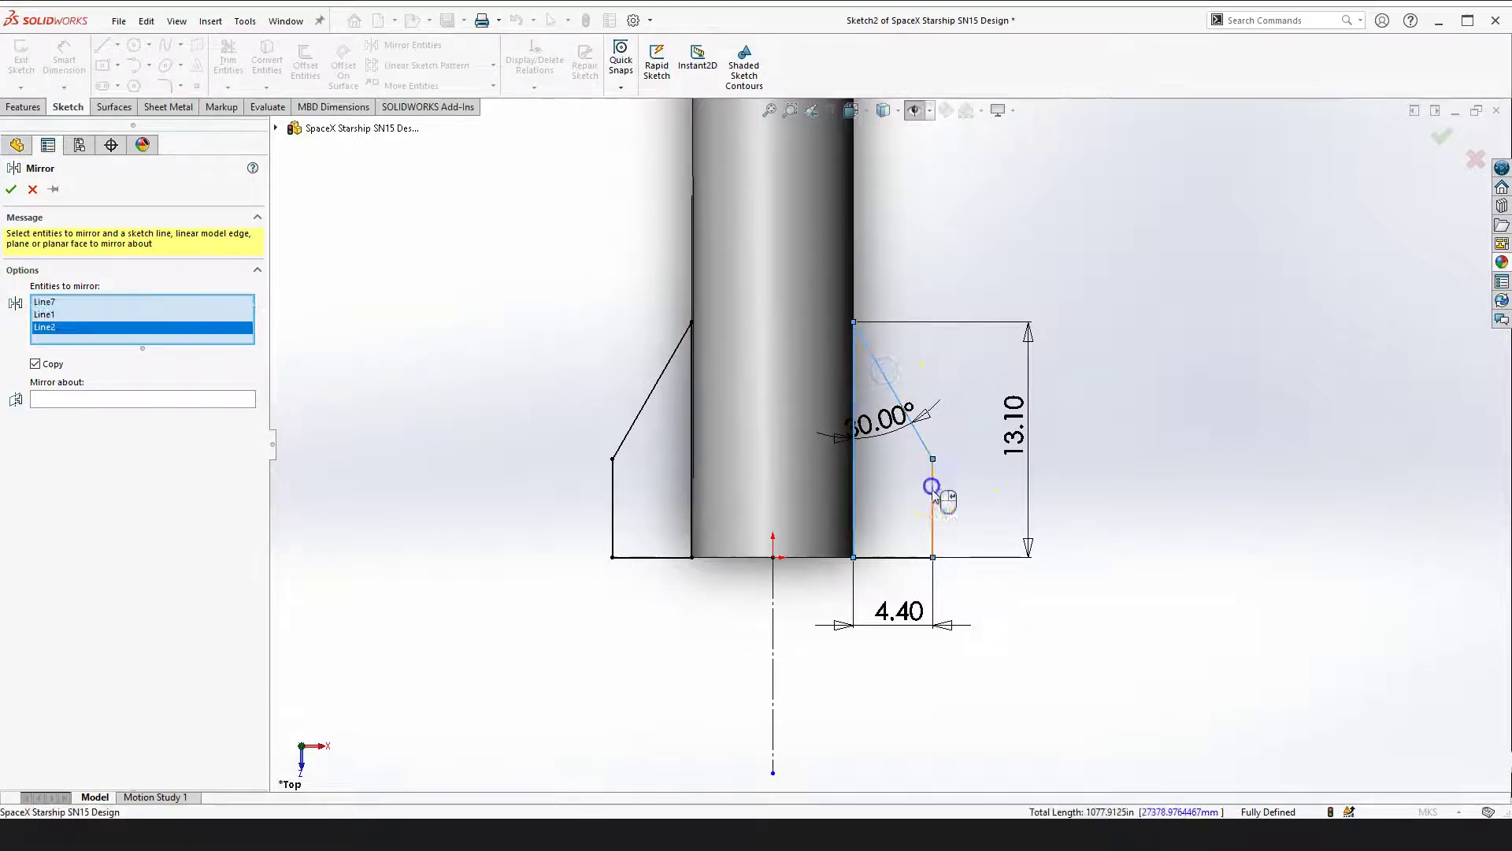
left_click(902, 558)
left_click(112, 411)
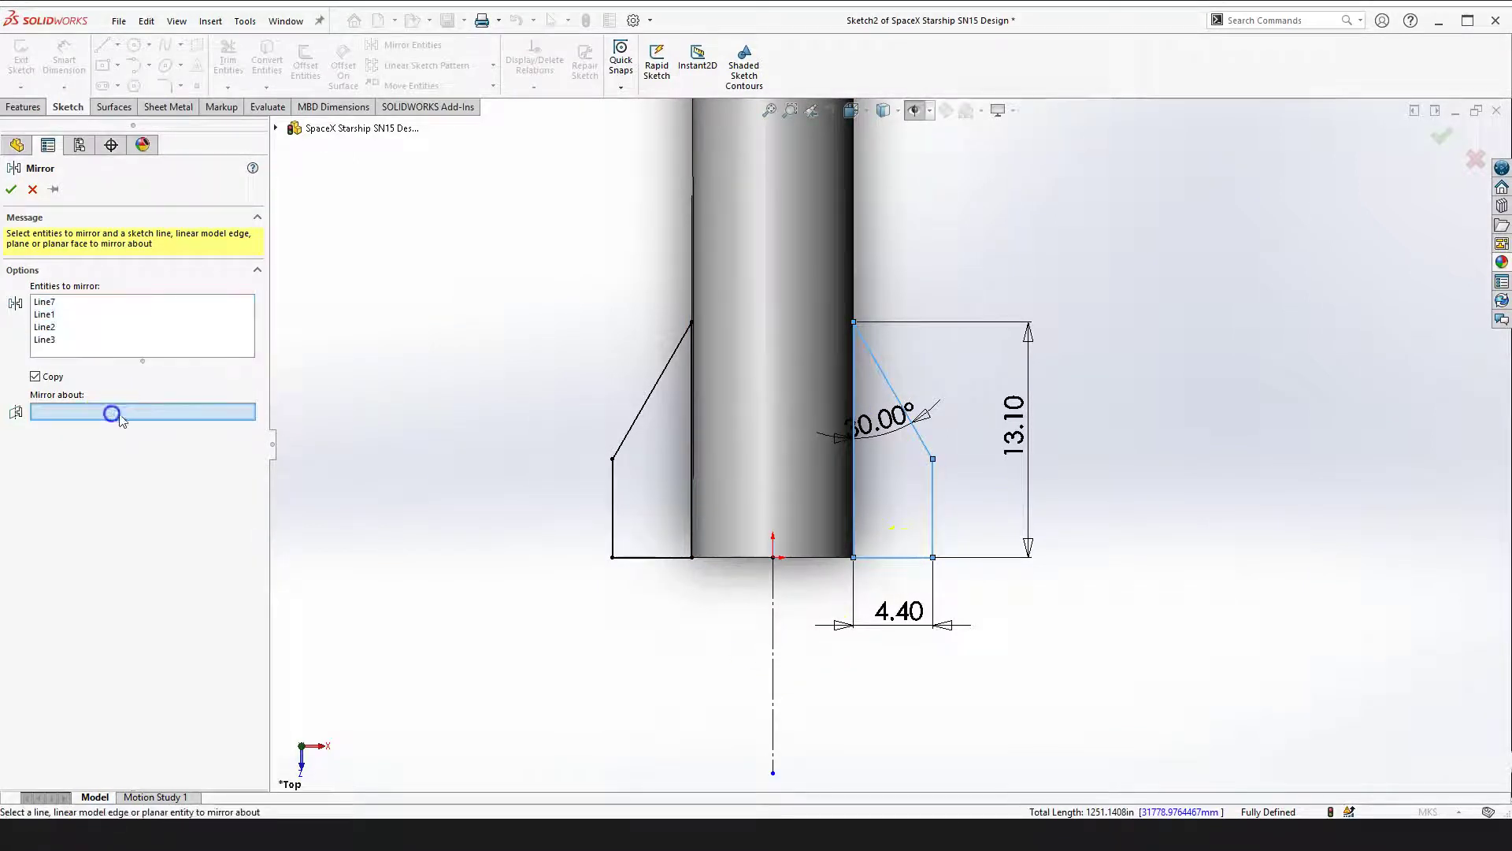
left_click(775, 657)
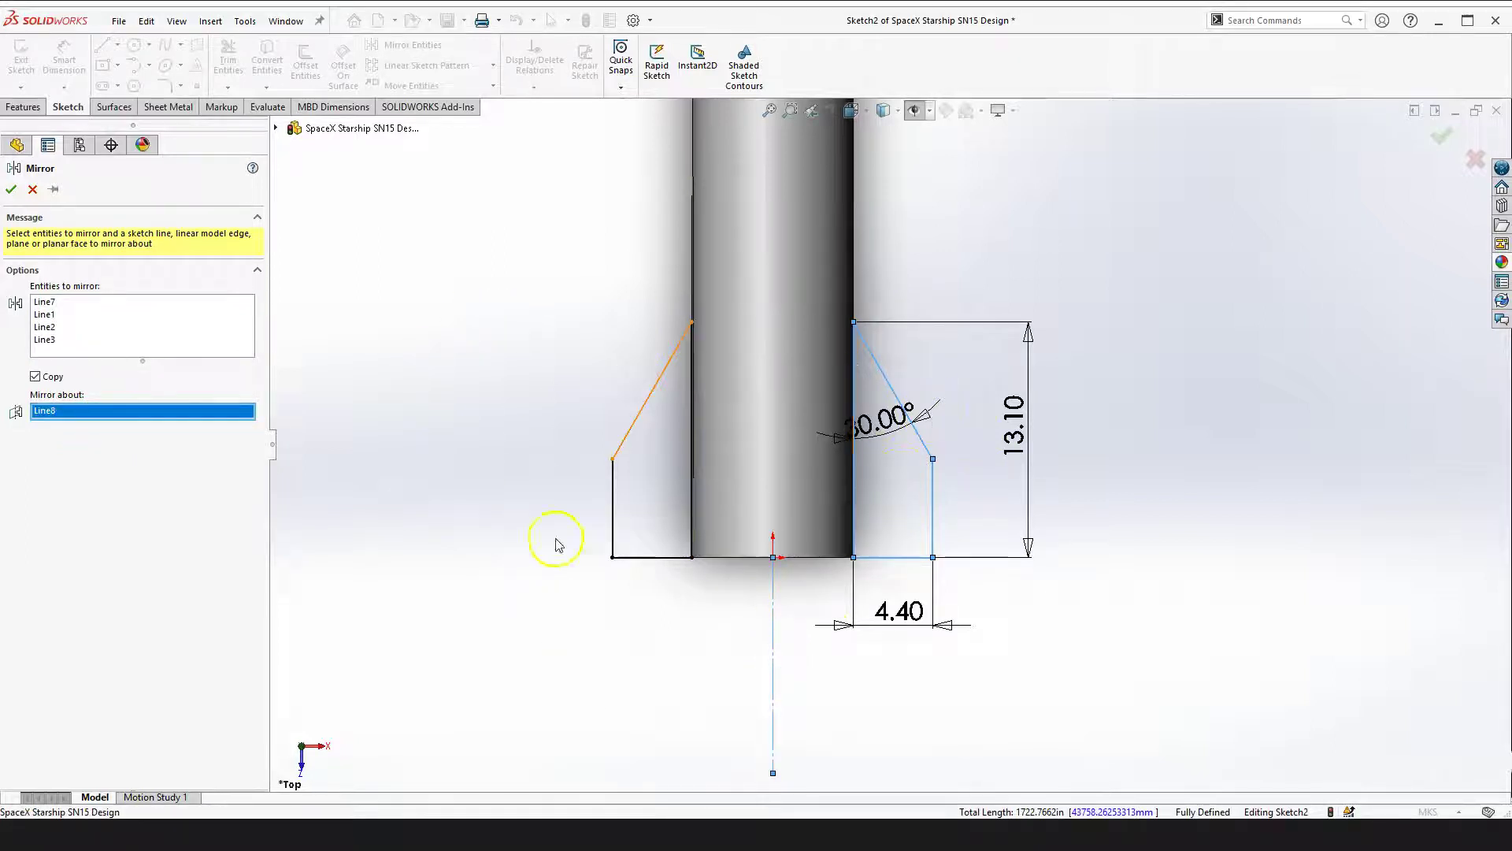
left_click(33, 189)
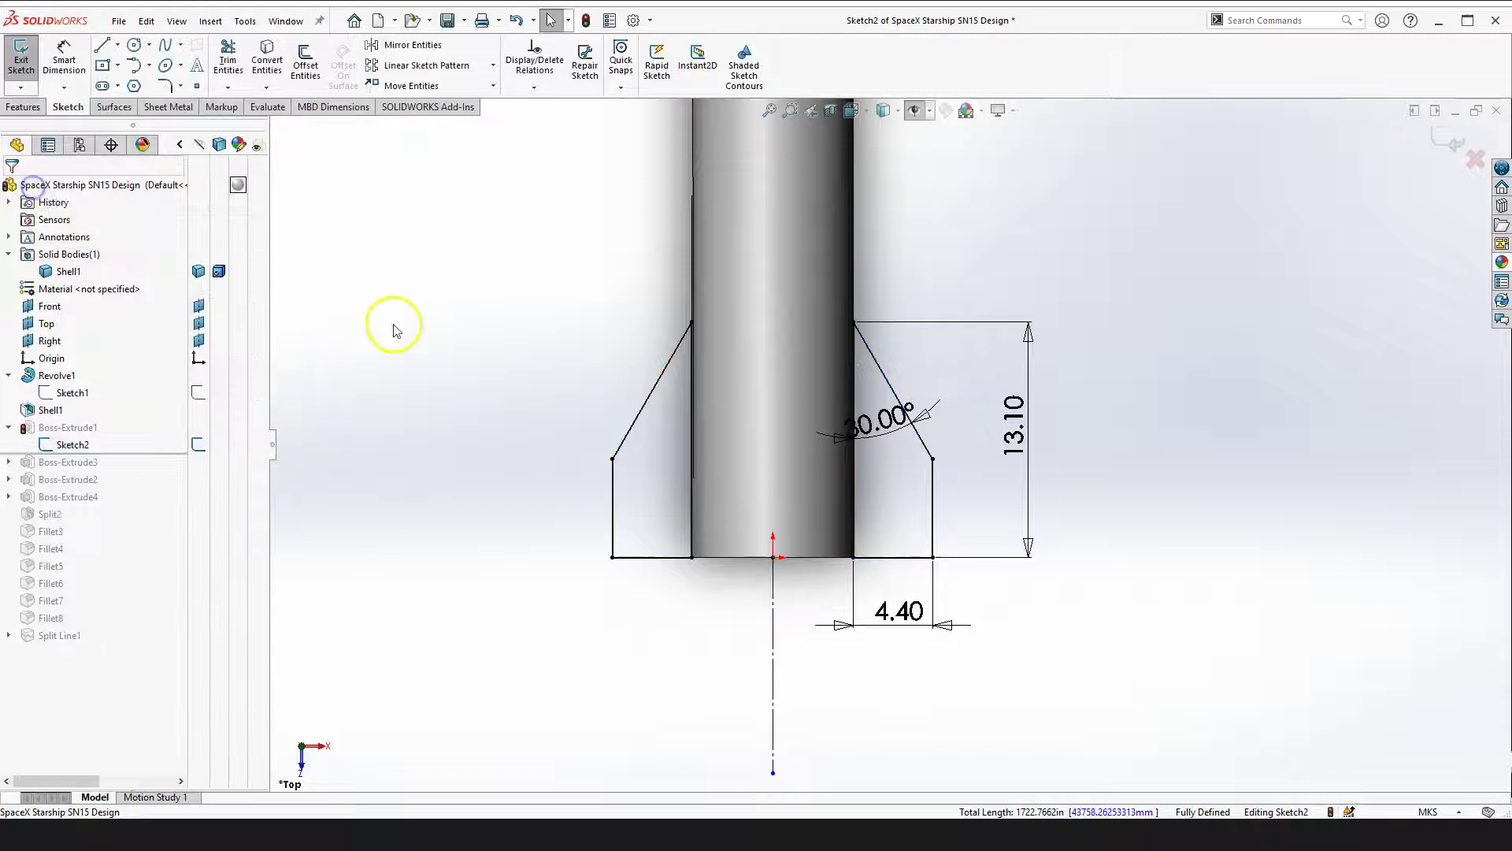
Exit the base fin sketch and inspect the two extruded fins beside the rocket's open base
left_click(424, 369)
scroll(505, 435, "up", 4)
left_click(1231, 279)
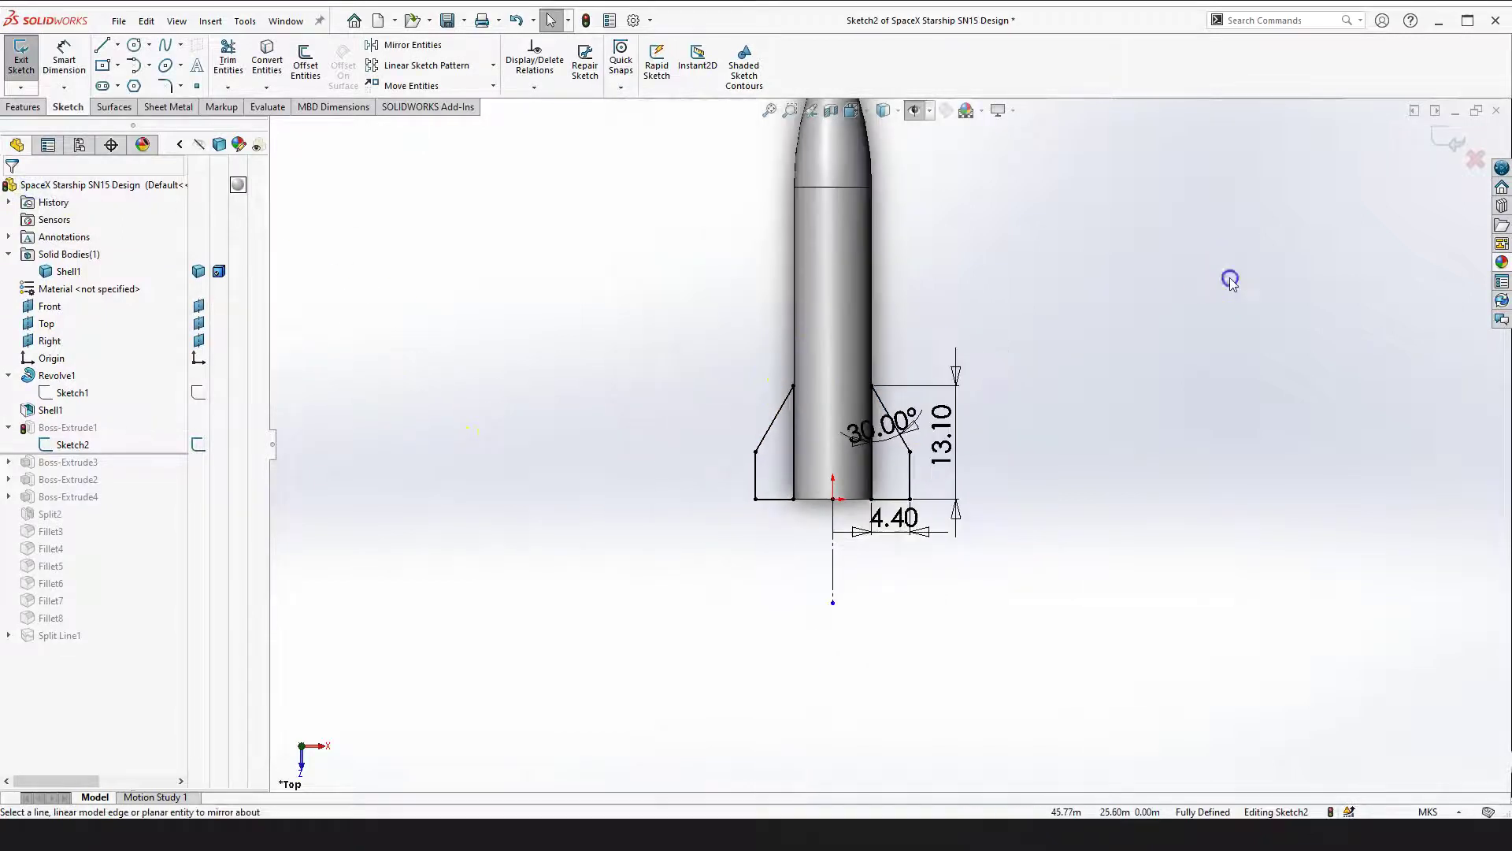
left_click(1450, 144)
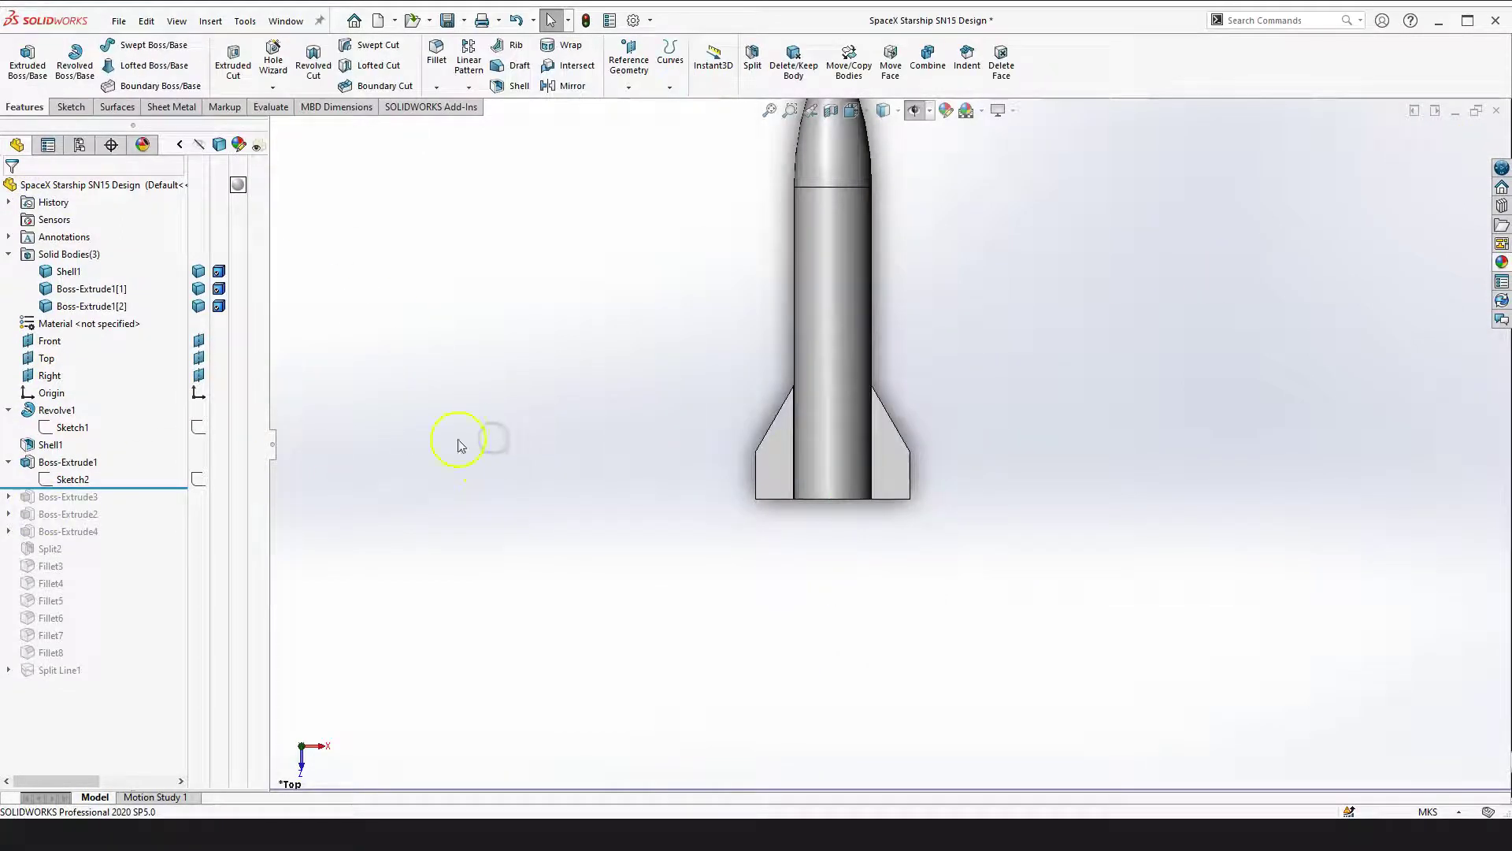
right_click_drag(551, 381, 560, 527)
scroll(945, 422, "down", 2)
left_click_drag(891, 486, 914, 411)
middle_click_drag(919, 416, 1006, 439)
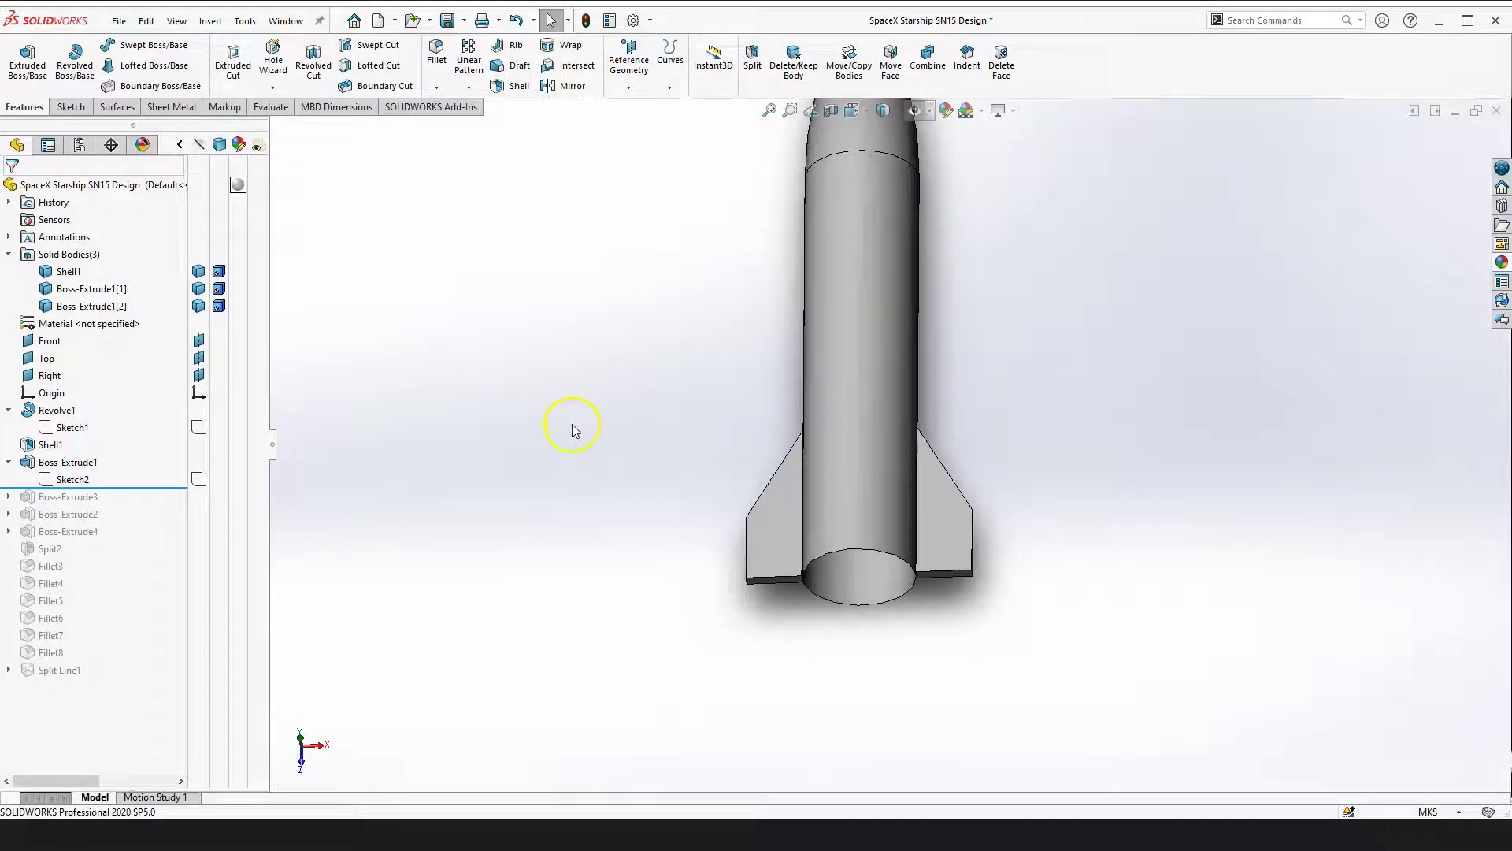
scroll(867, 473, "down", 3)
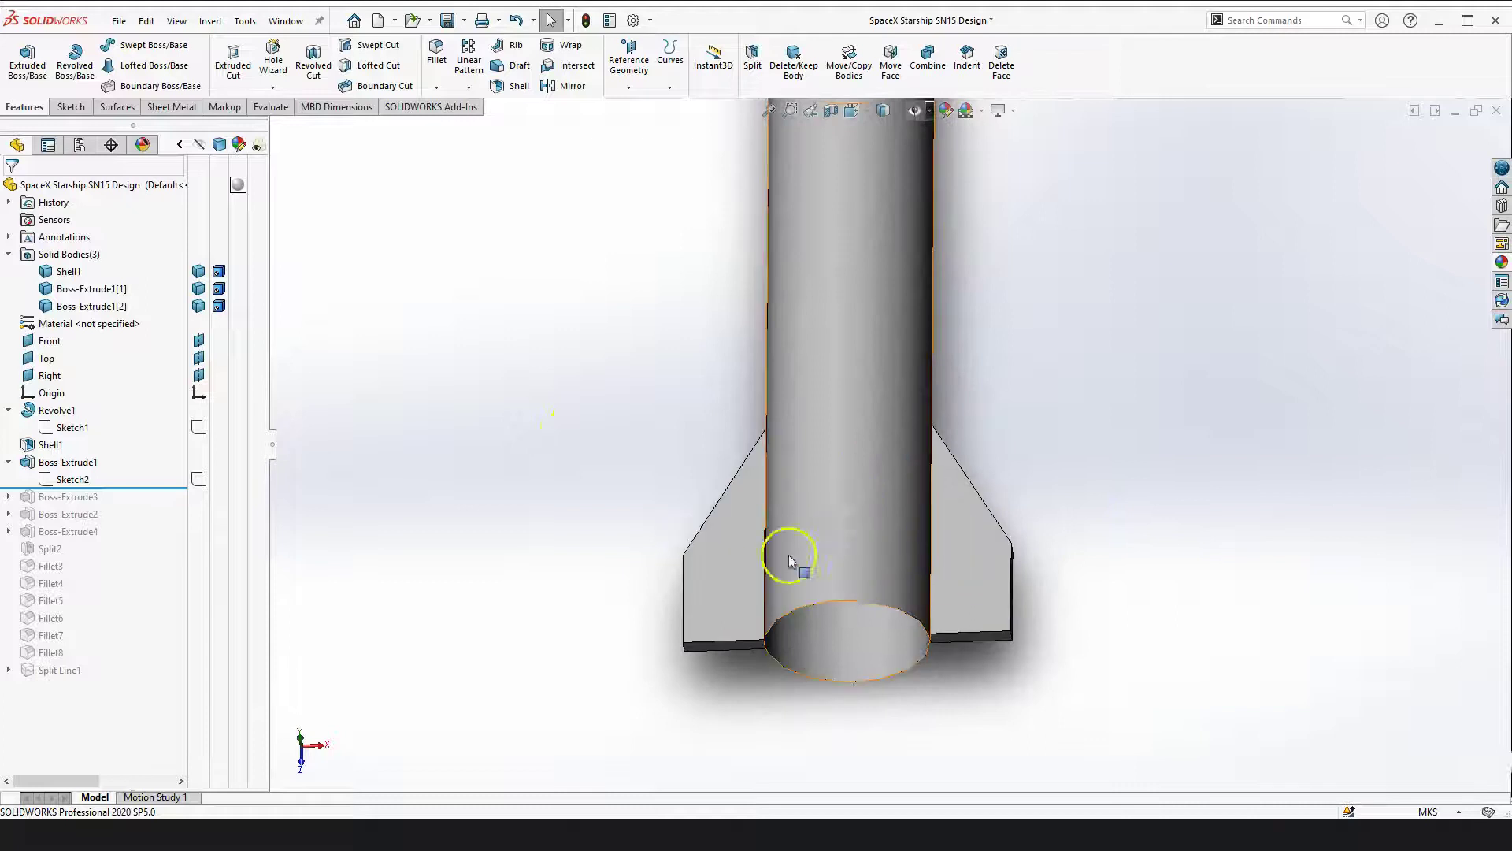
Set a trimetric view, roll the model forward to include Boss-Extrude3, and highlight its two fins near the nose
key("space")
left_click(646, 486)
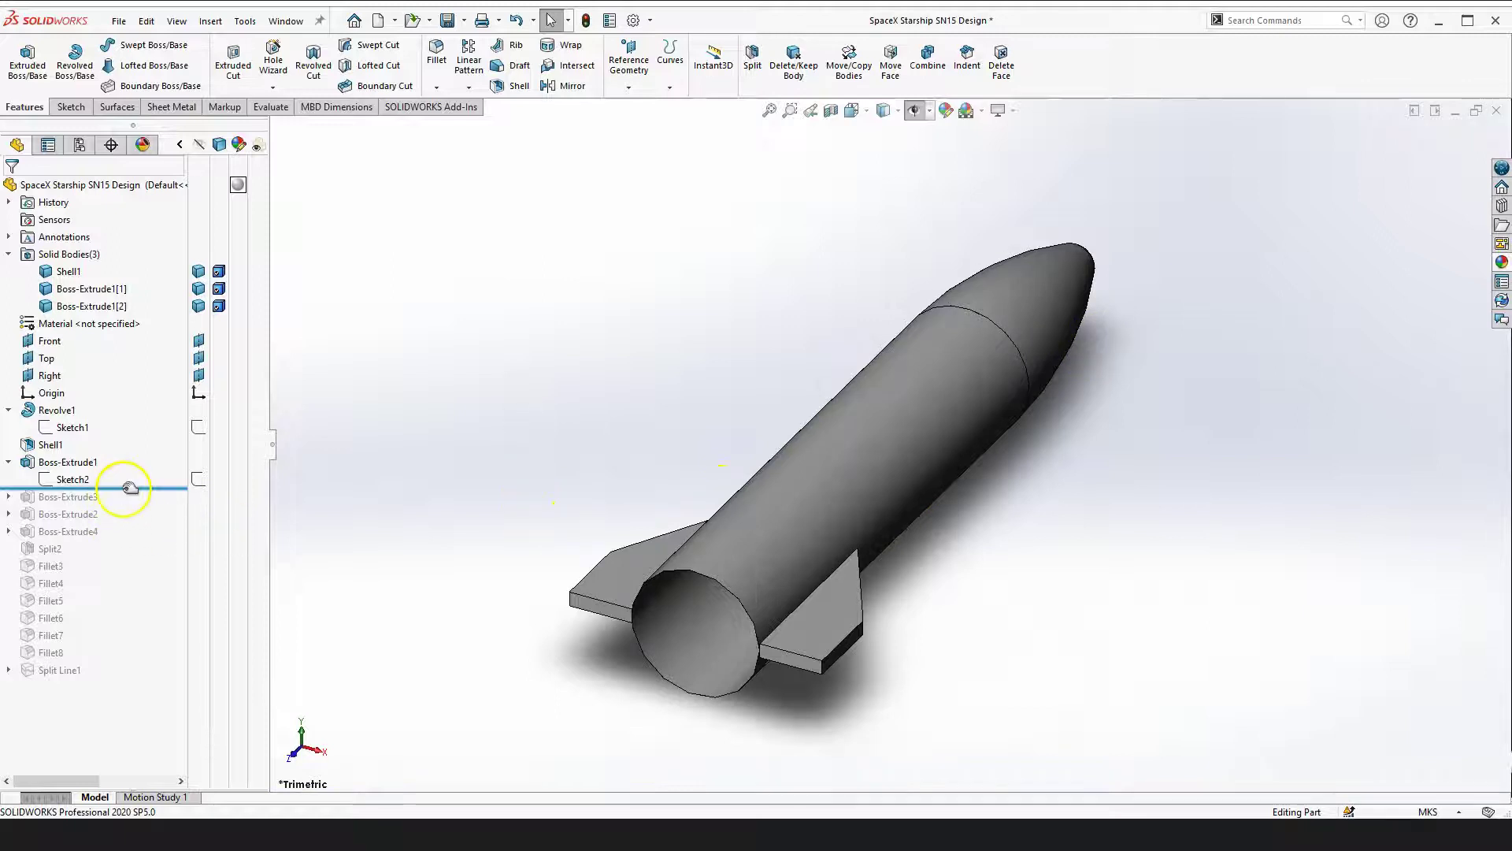
left_click_drag(126, 486, 118, 508)
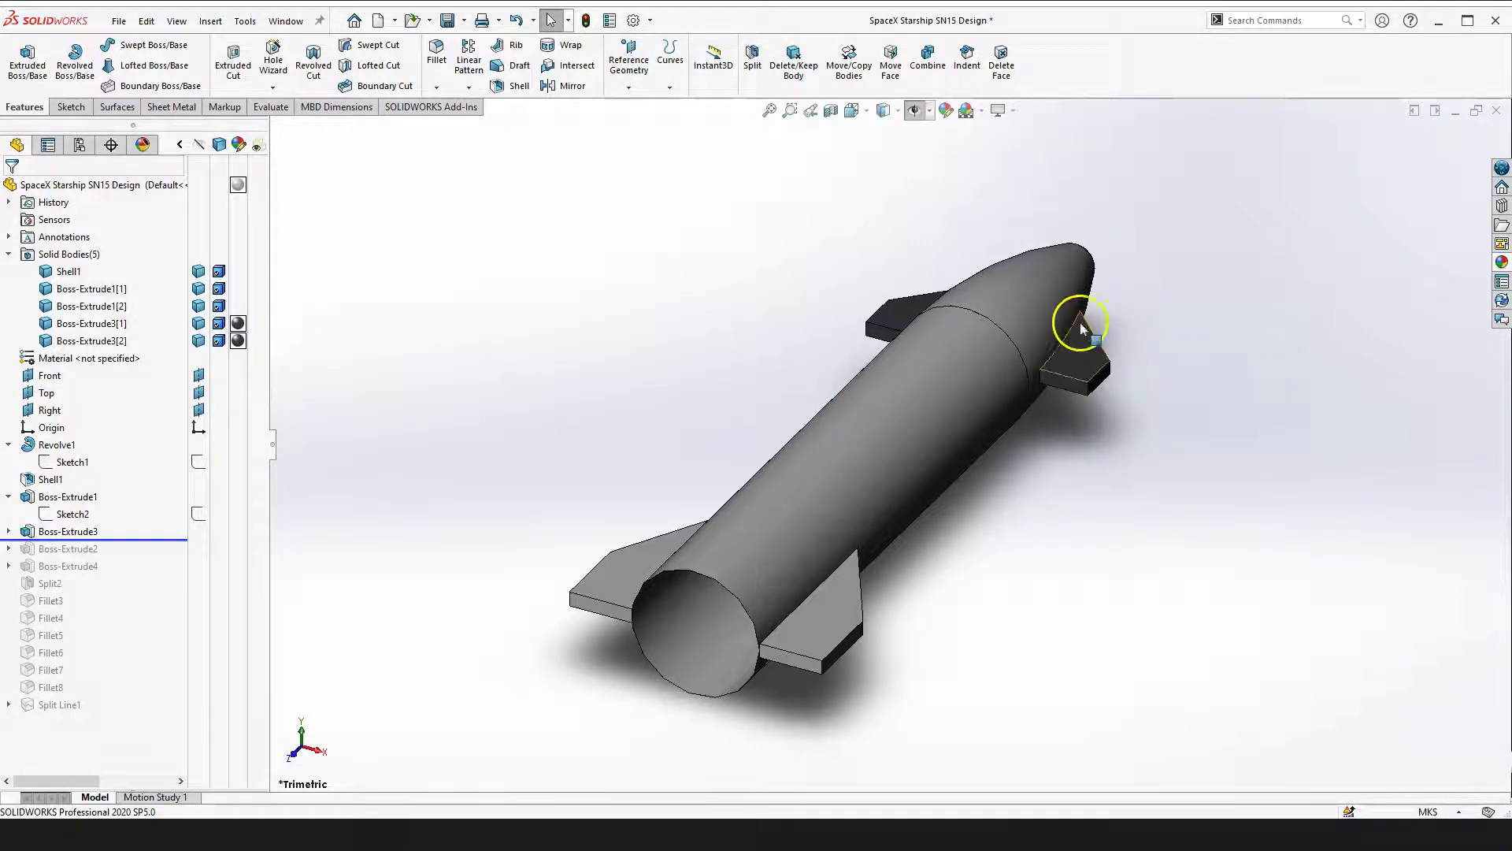
left_click(50, 534)
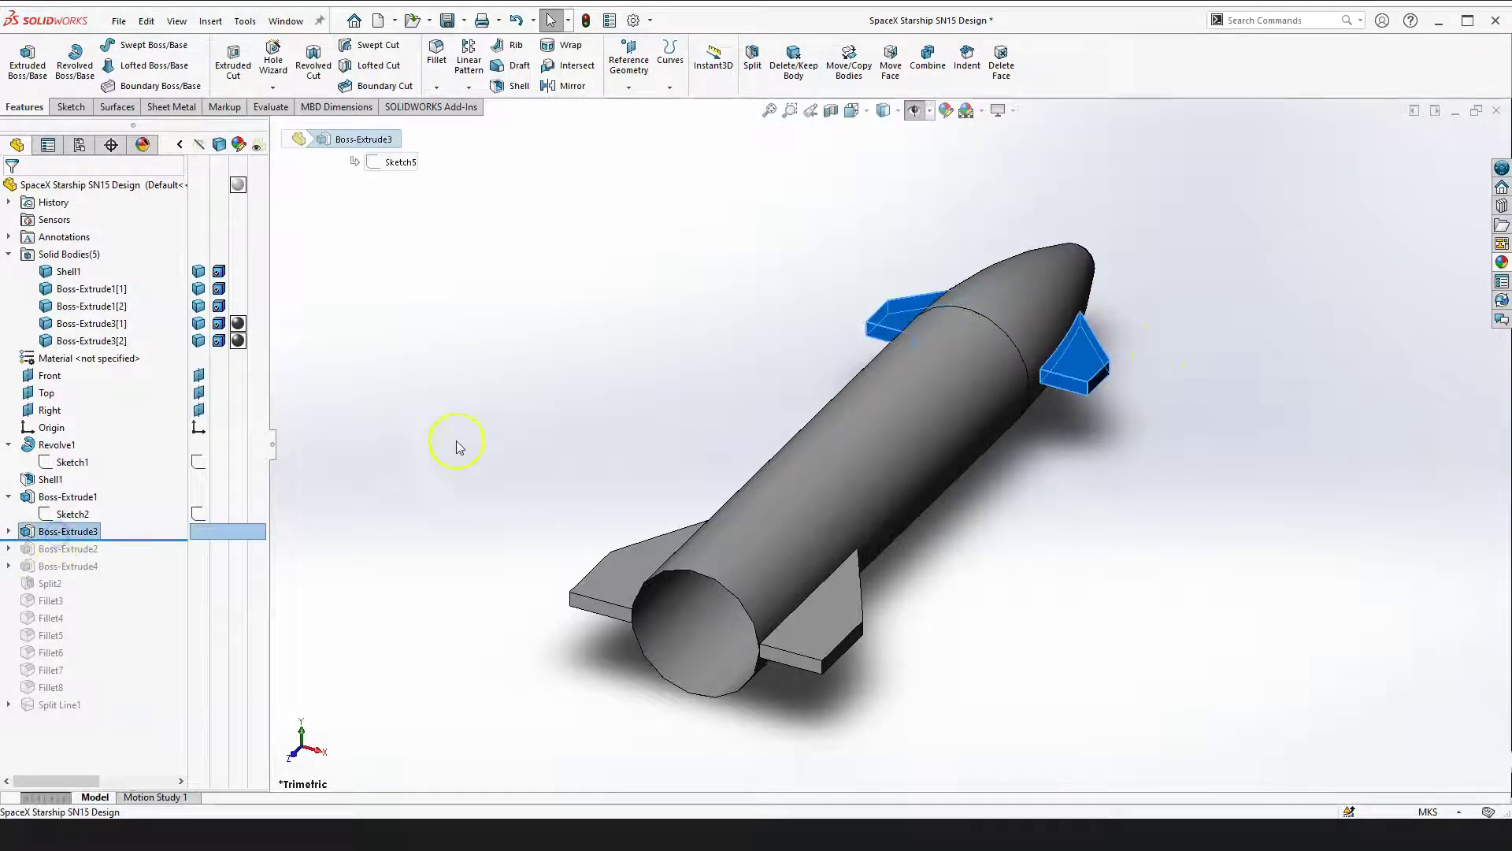
left_click(413, 419)
Expand Boss-Extrude3, open its Sketch5 for editing and orient the view normal to the sketch plane
right_click_drag(452, 376, 476, 475)
left_click_drag(513, 381, 577, 554)
scroll(637, 573, "up", 3)
scroll(997, 291, "down", 1)
left_click_drag(961, 354, 851, 429)
key("Escape")
left_click(524, 541)
left_click(10, 532)
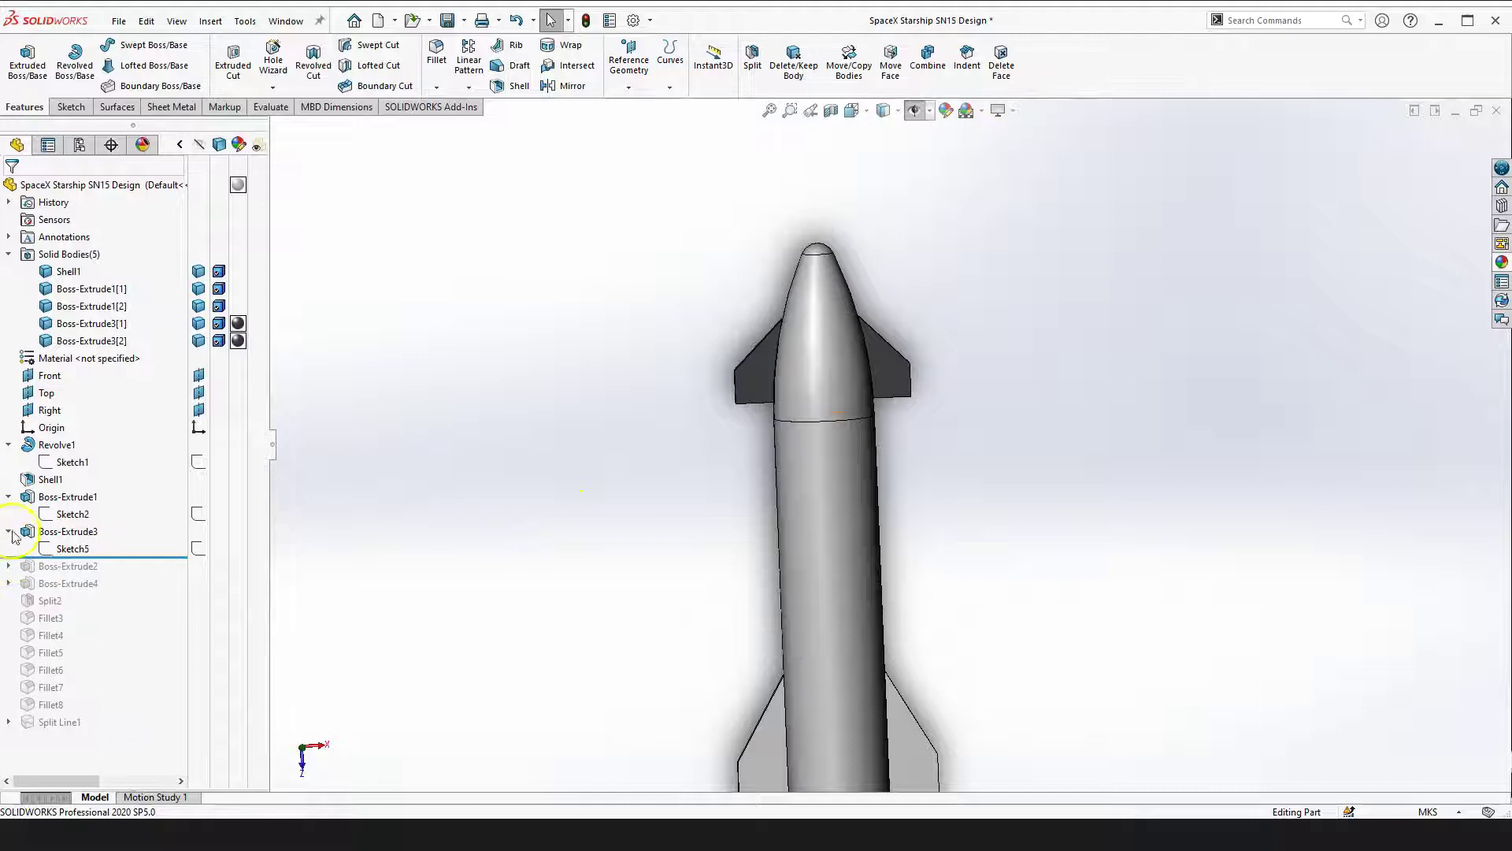
left_click(83, 551)
left_click(94, 482)
key("space")
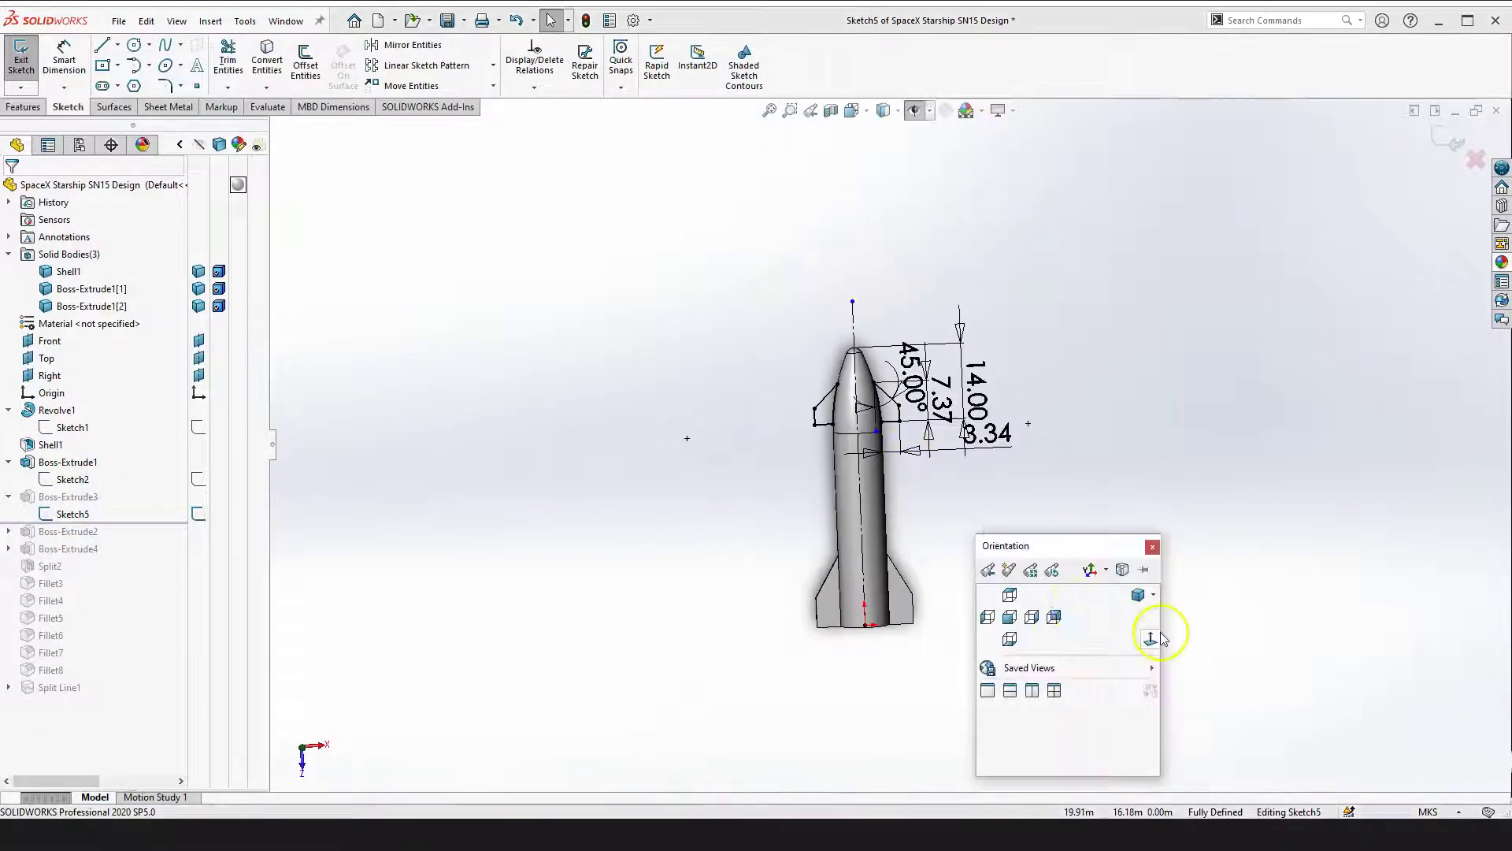
left_click(1150, 638)
Examine the nose fin profile's height, width, angle and distance-from-tip dimensions and how it meets the curved nose
scroll(945, 370, "down", 8)
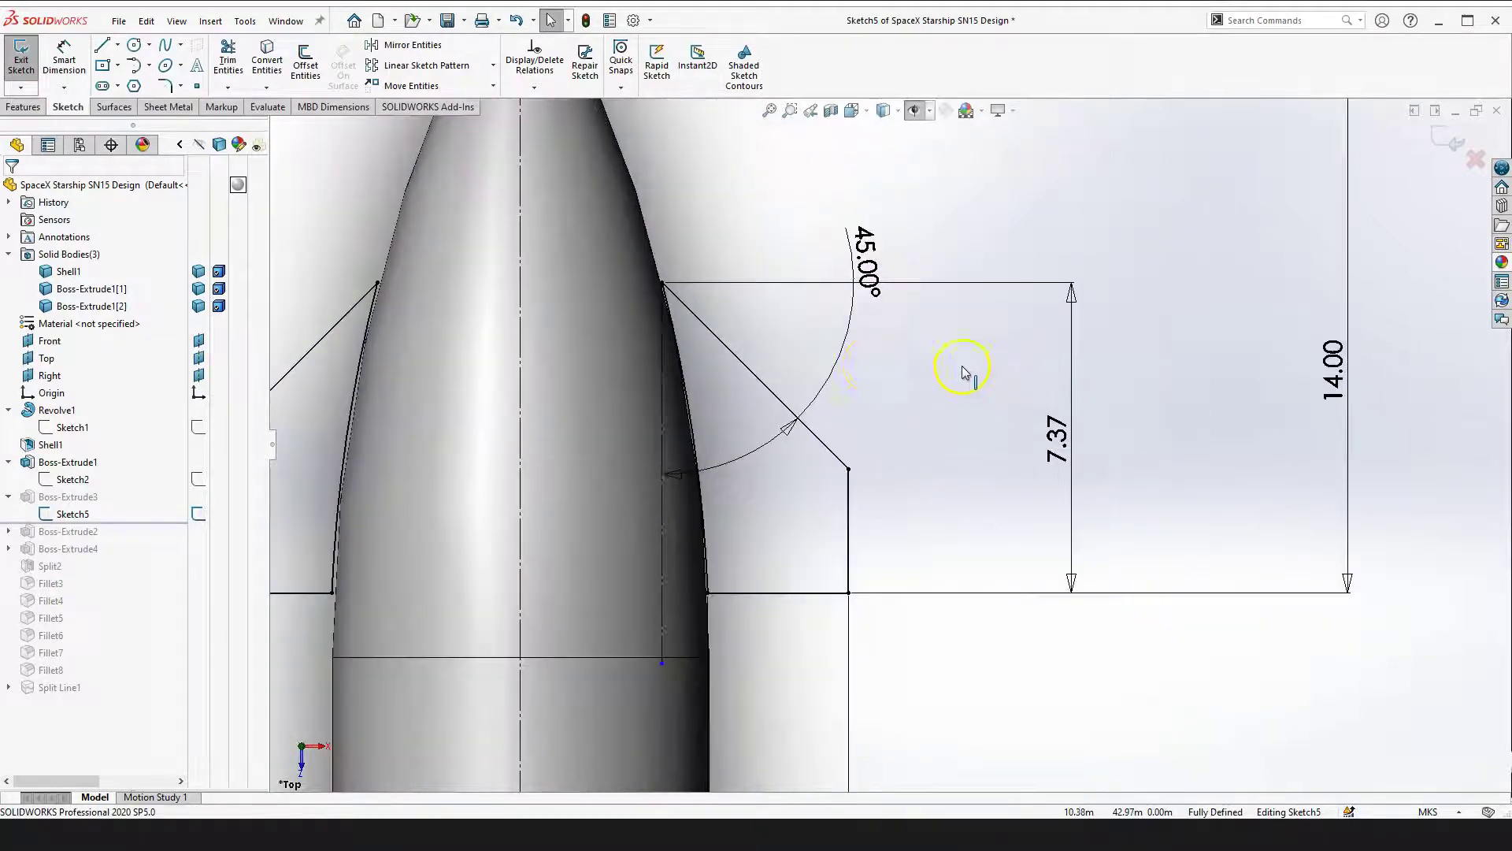
scroll(889, 394, "up", 3)
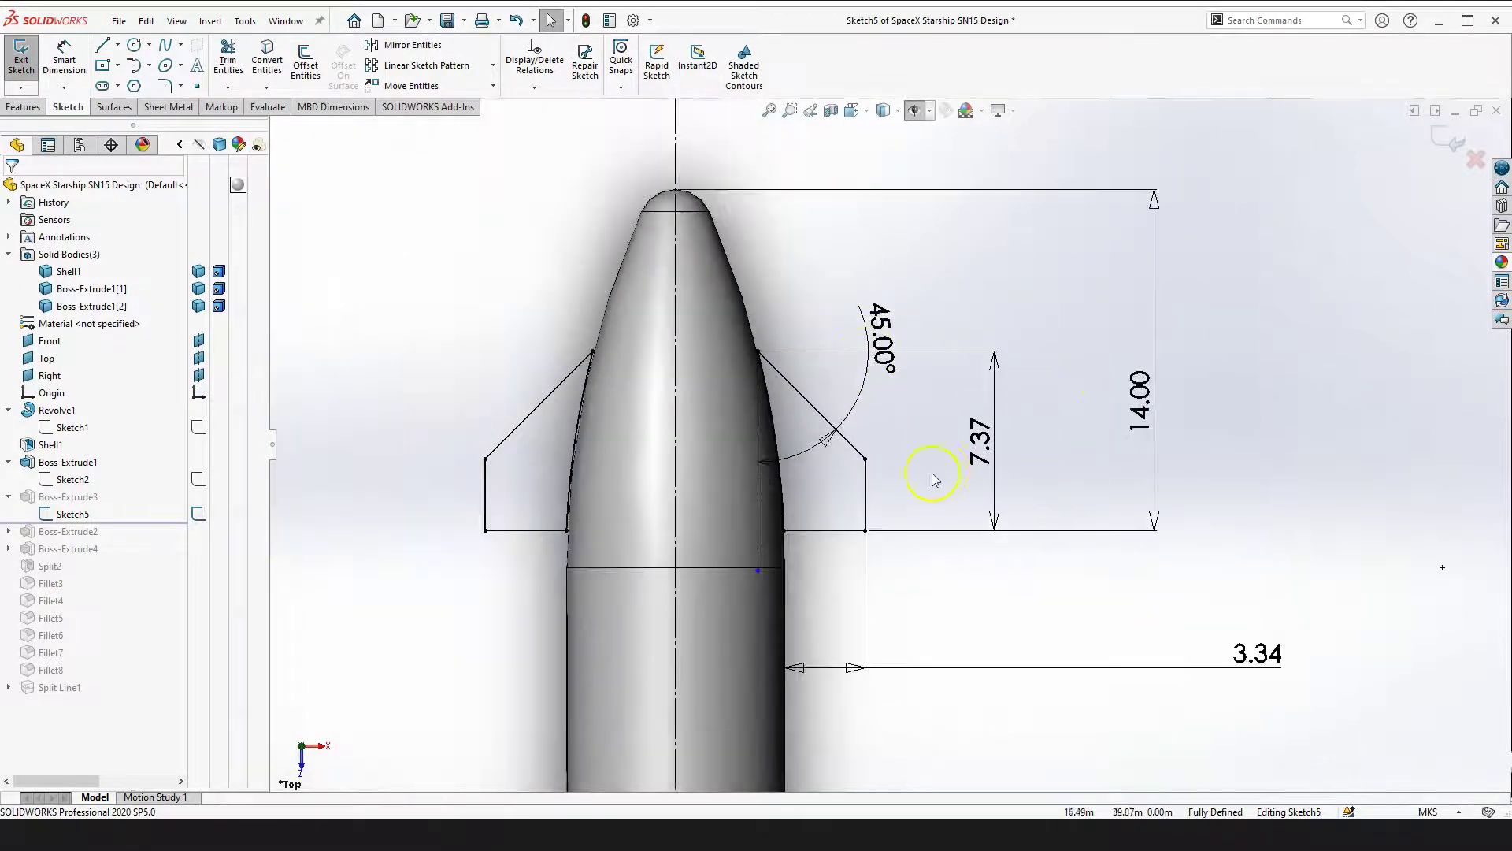
scroll(1118, 522, "up", 1)
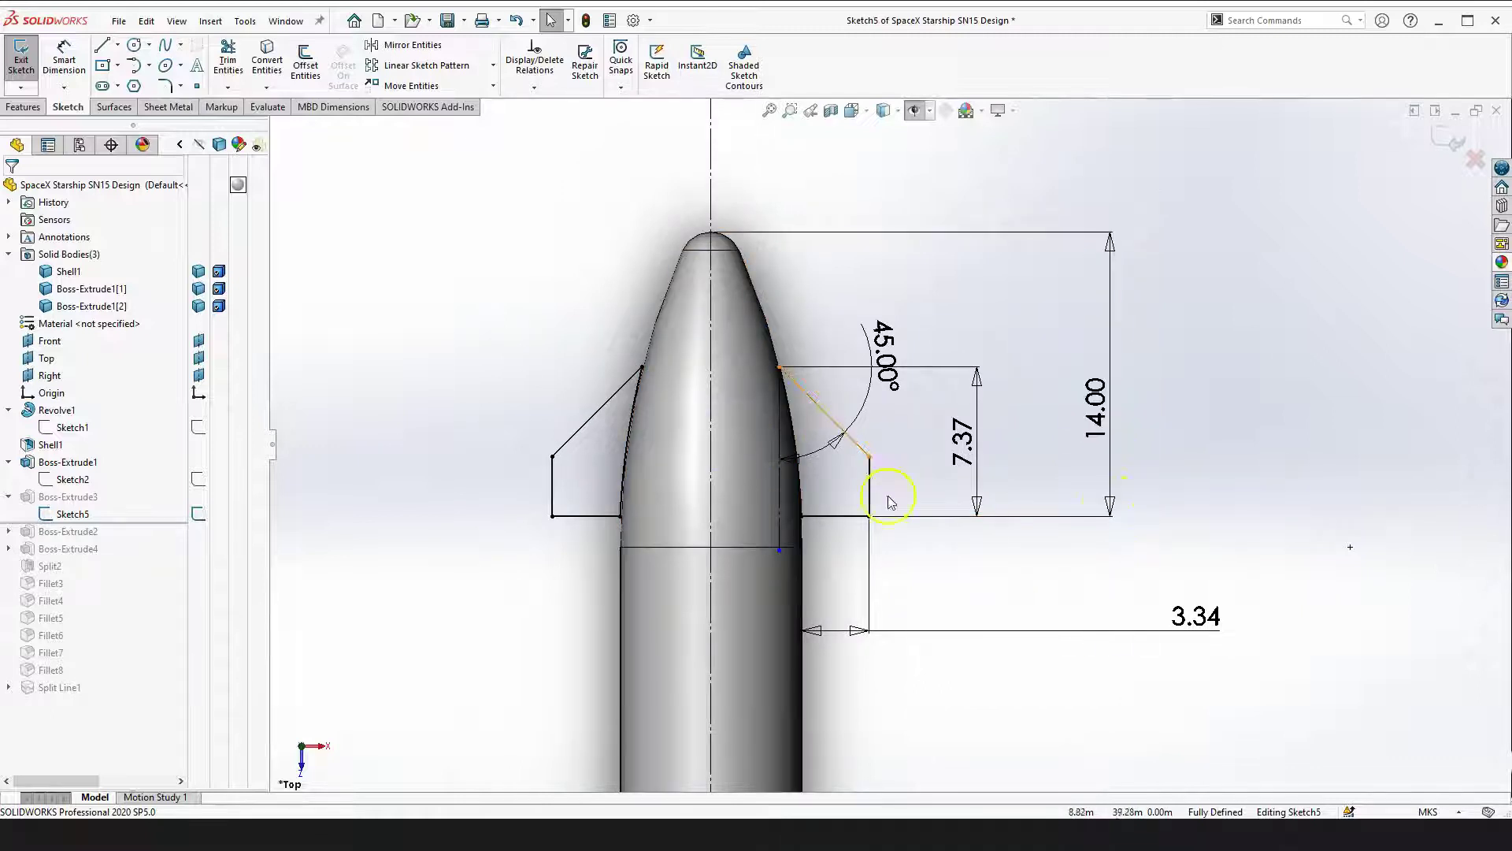
scroll(836, 494, "down", 2)
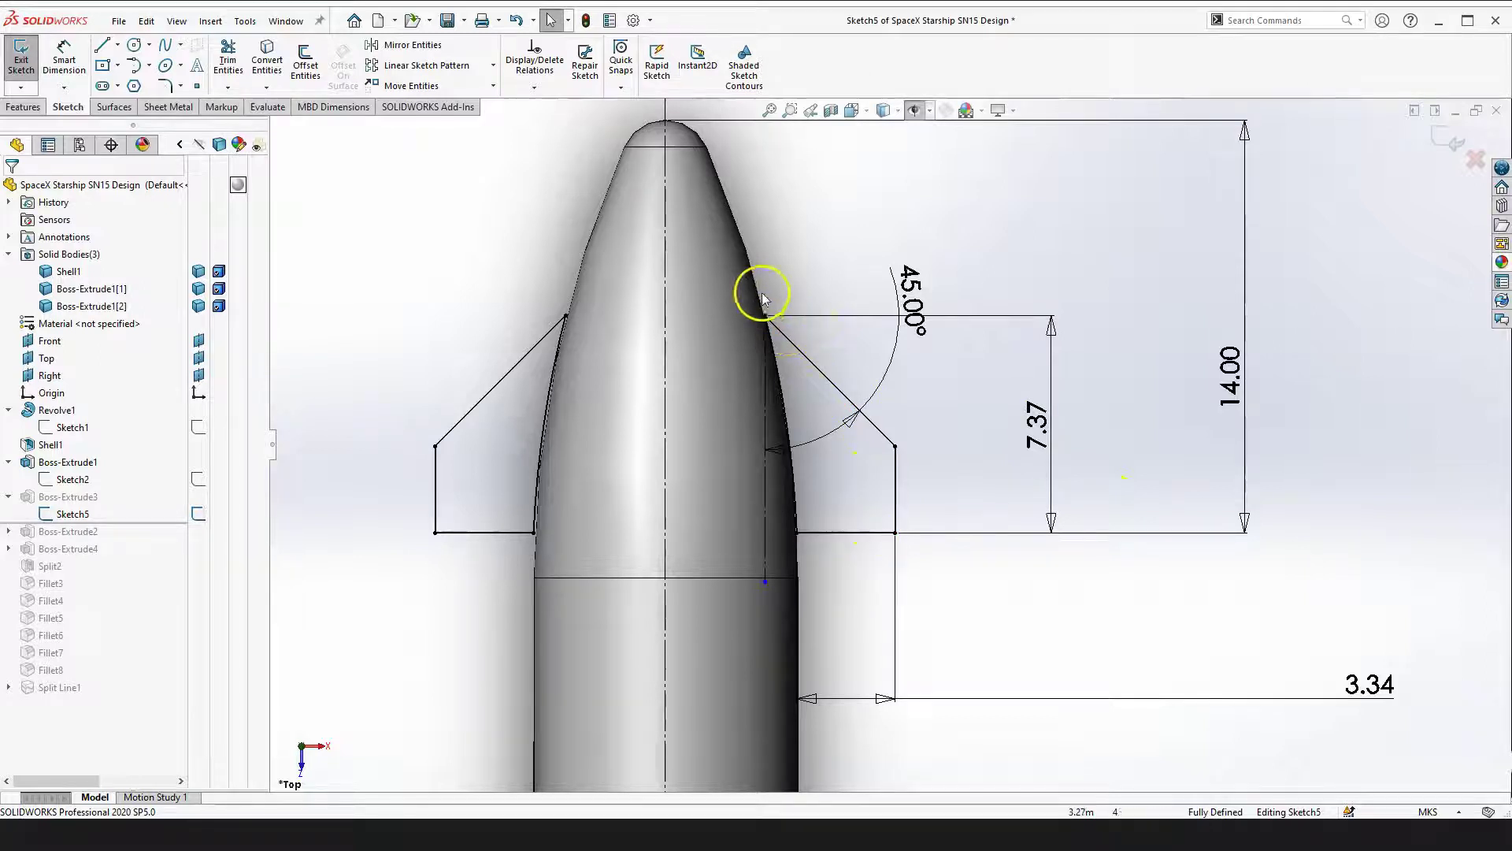
scroll(799, 378, "down", 2)
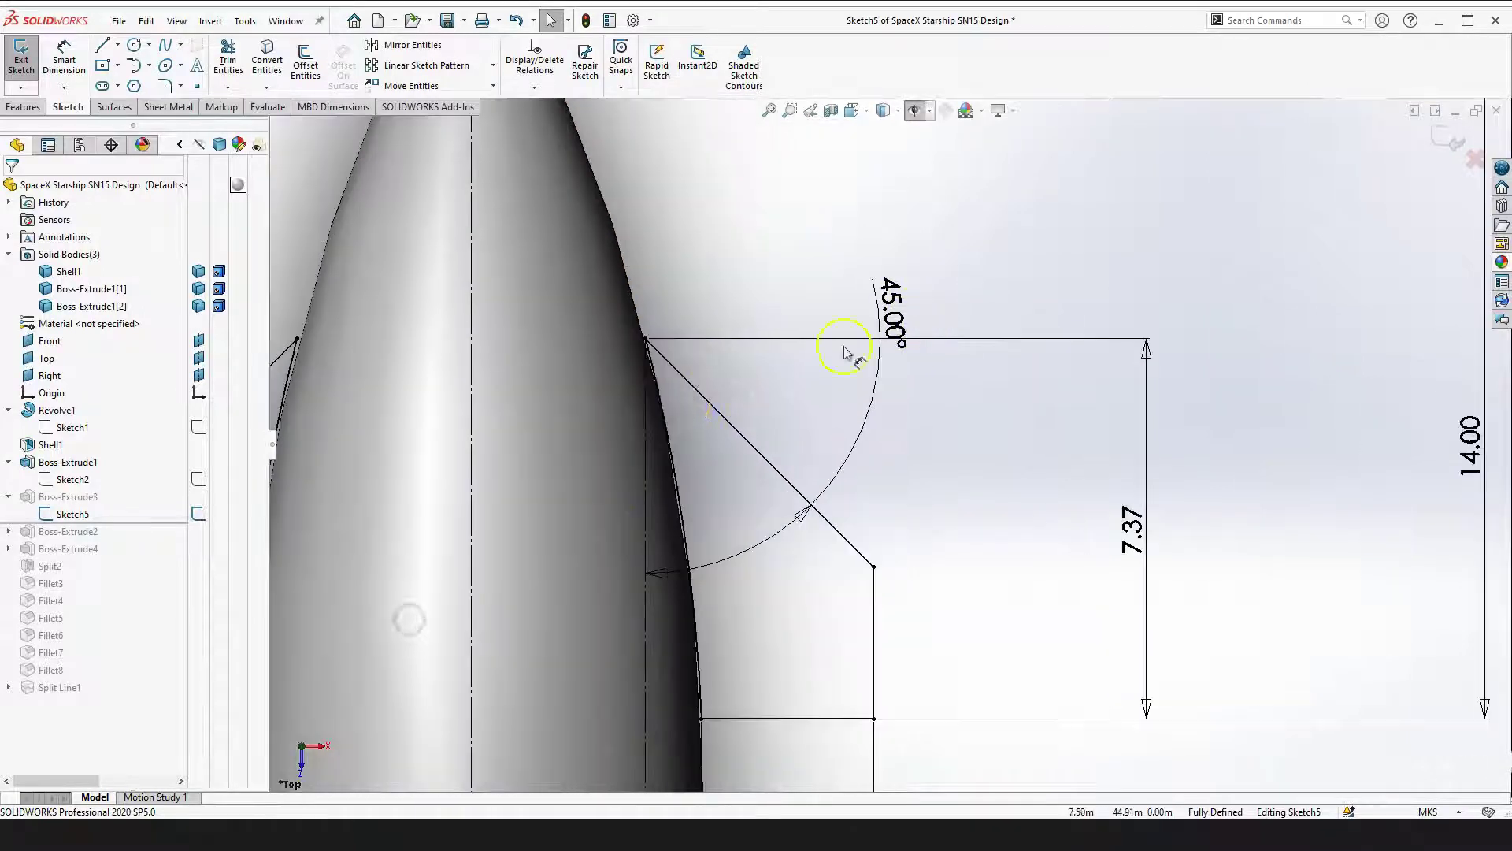
scroll(659, 365, "up", 3)
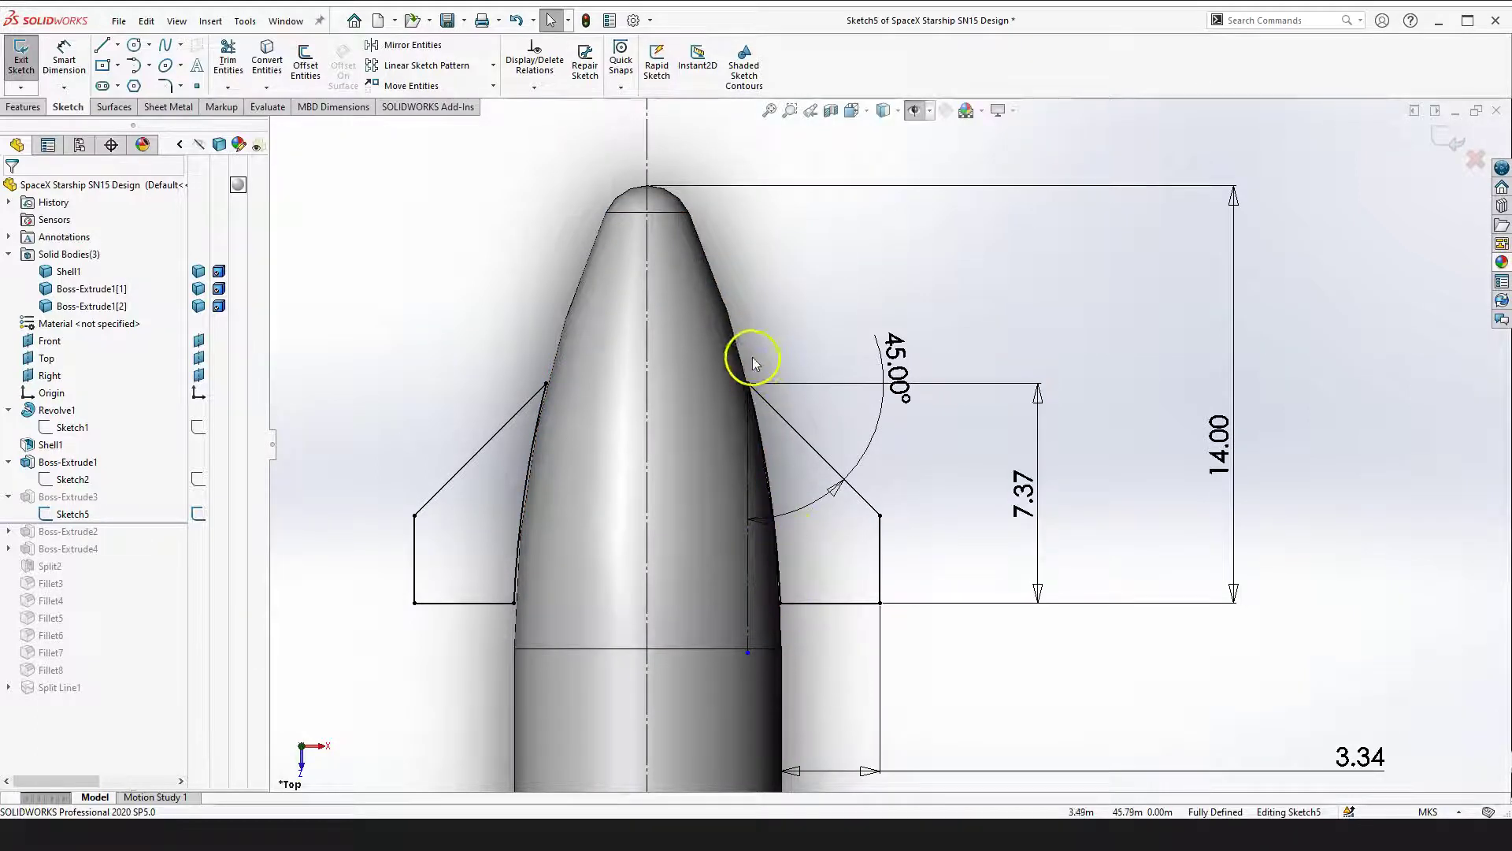
left_click(308, 62)
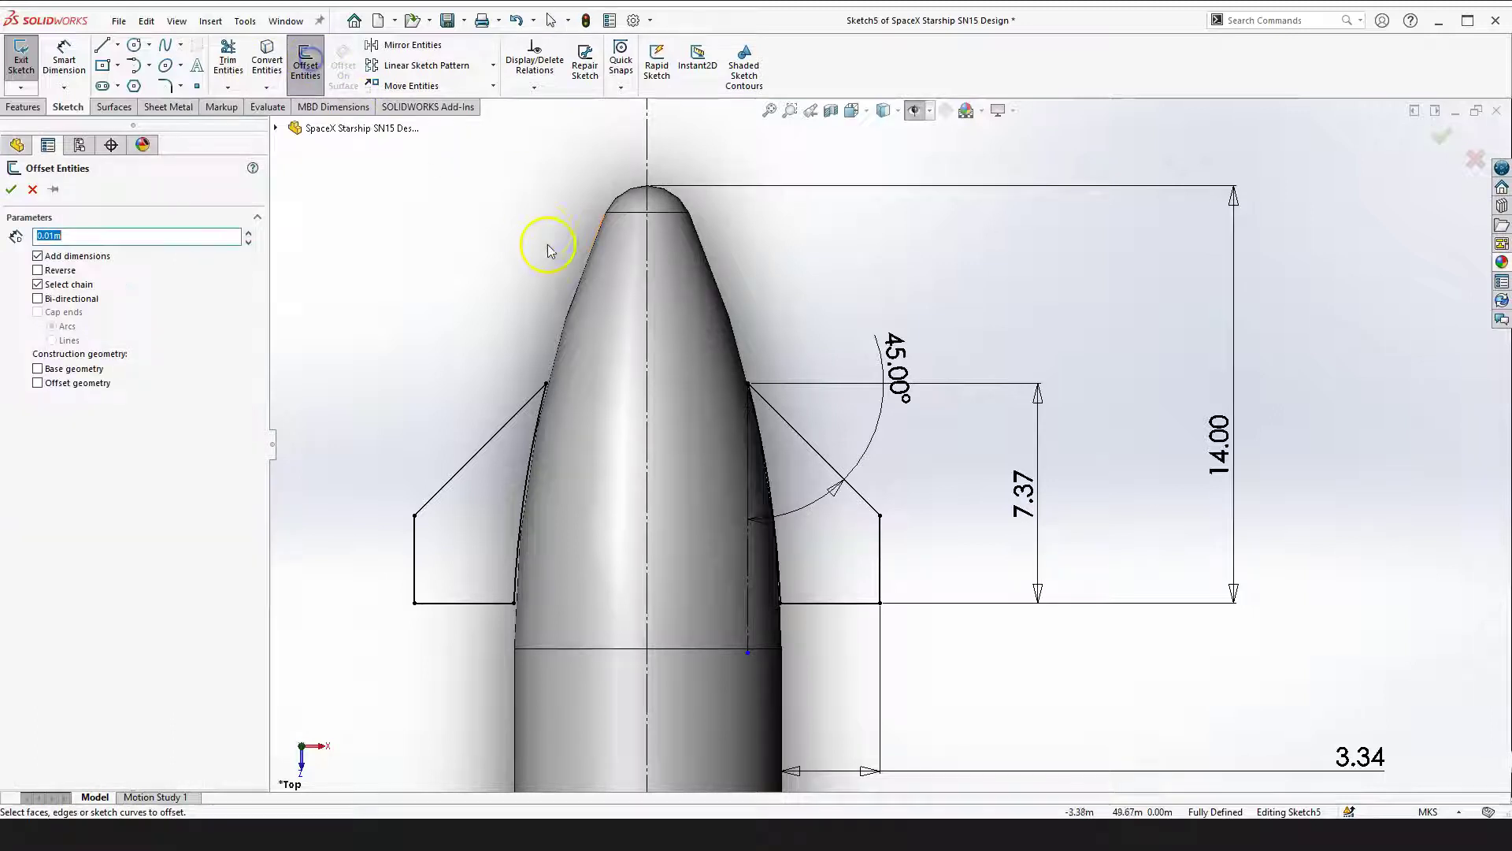
left_click(573, 299)
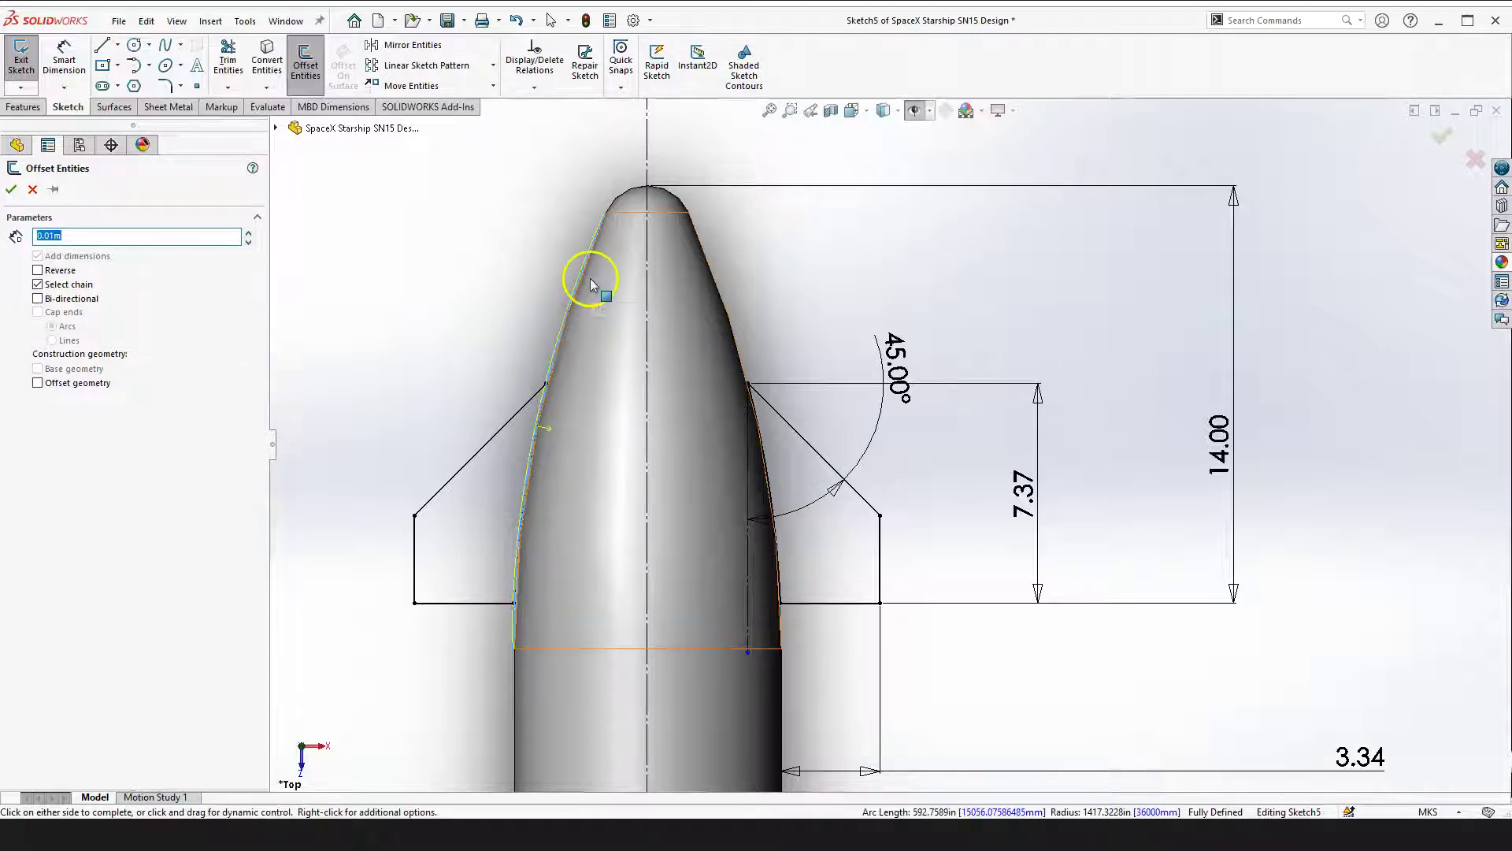
key("Escape")
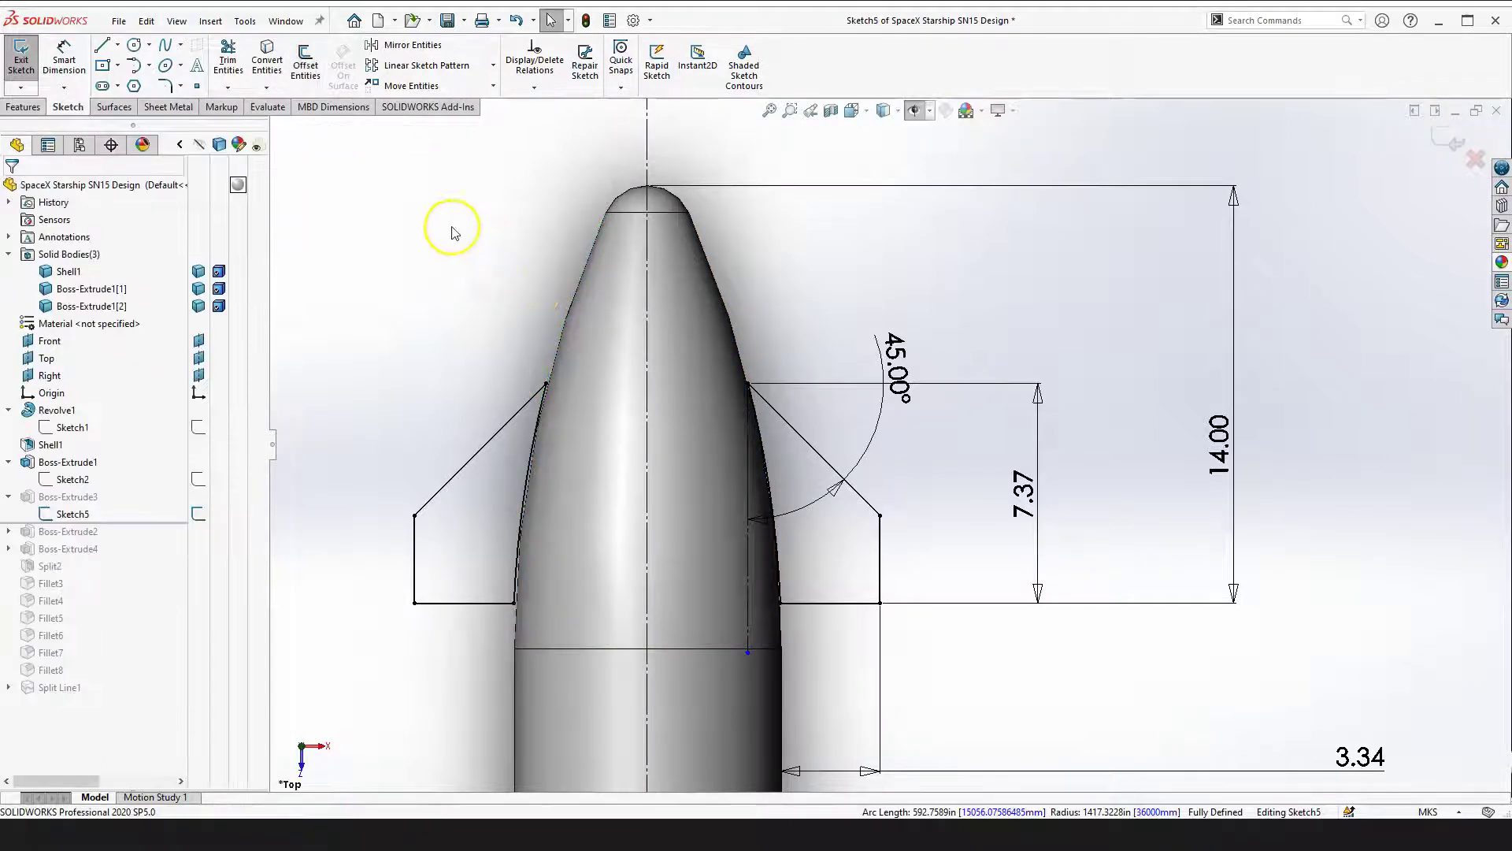
Convert the nose cone's silhouette edge beside the fin profile into a Sketch5 curve and inspect it along the nose
left_click(267, 63)
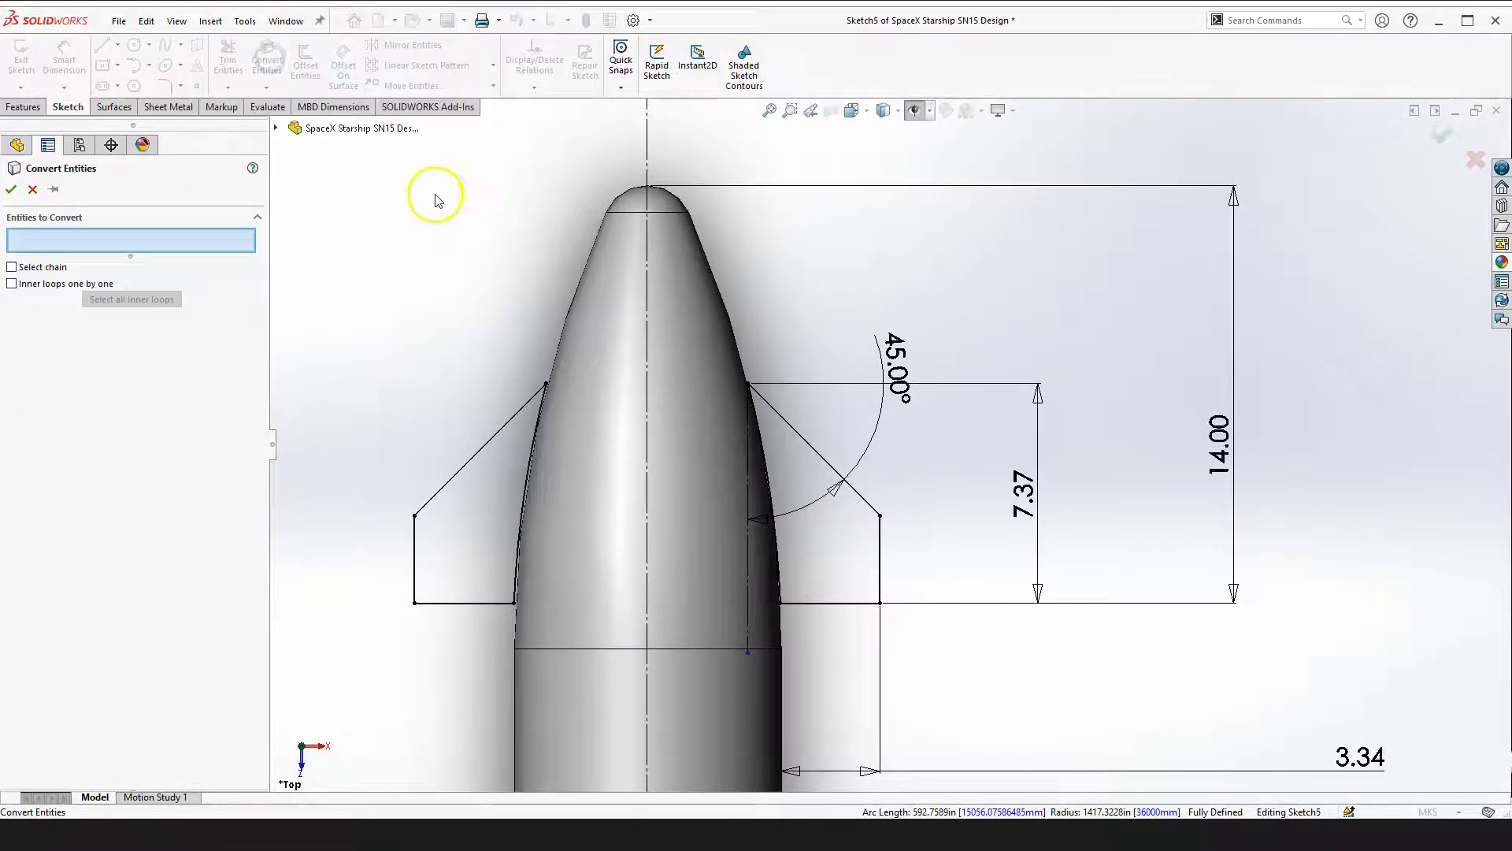
left_click(568, 316)
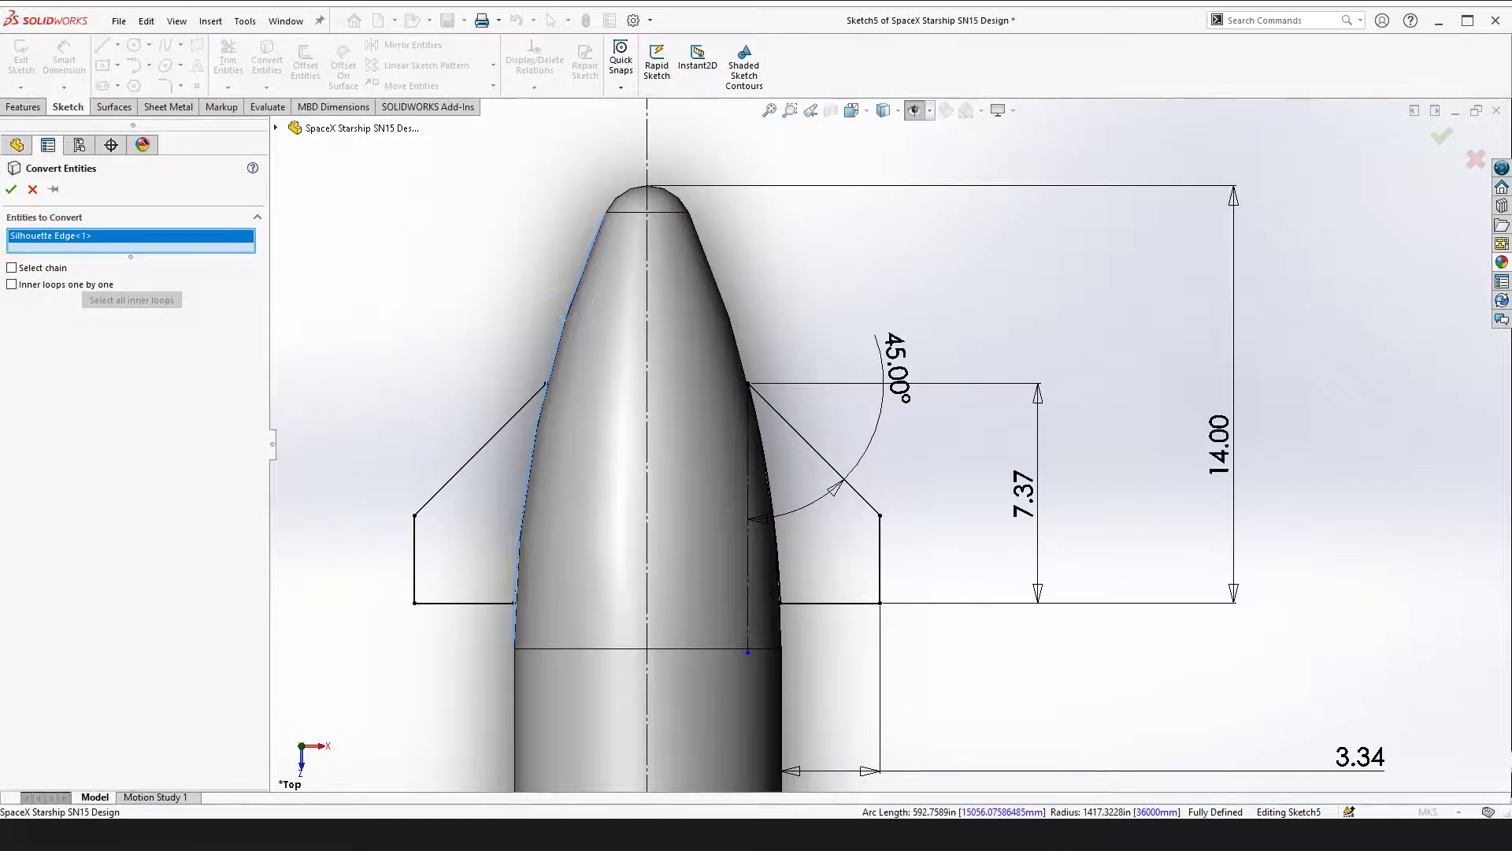
left_click(12, 189)
scroll(599, 221, "down", 3)
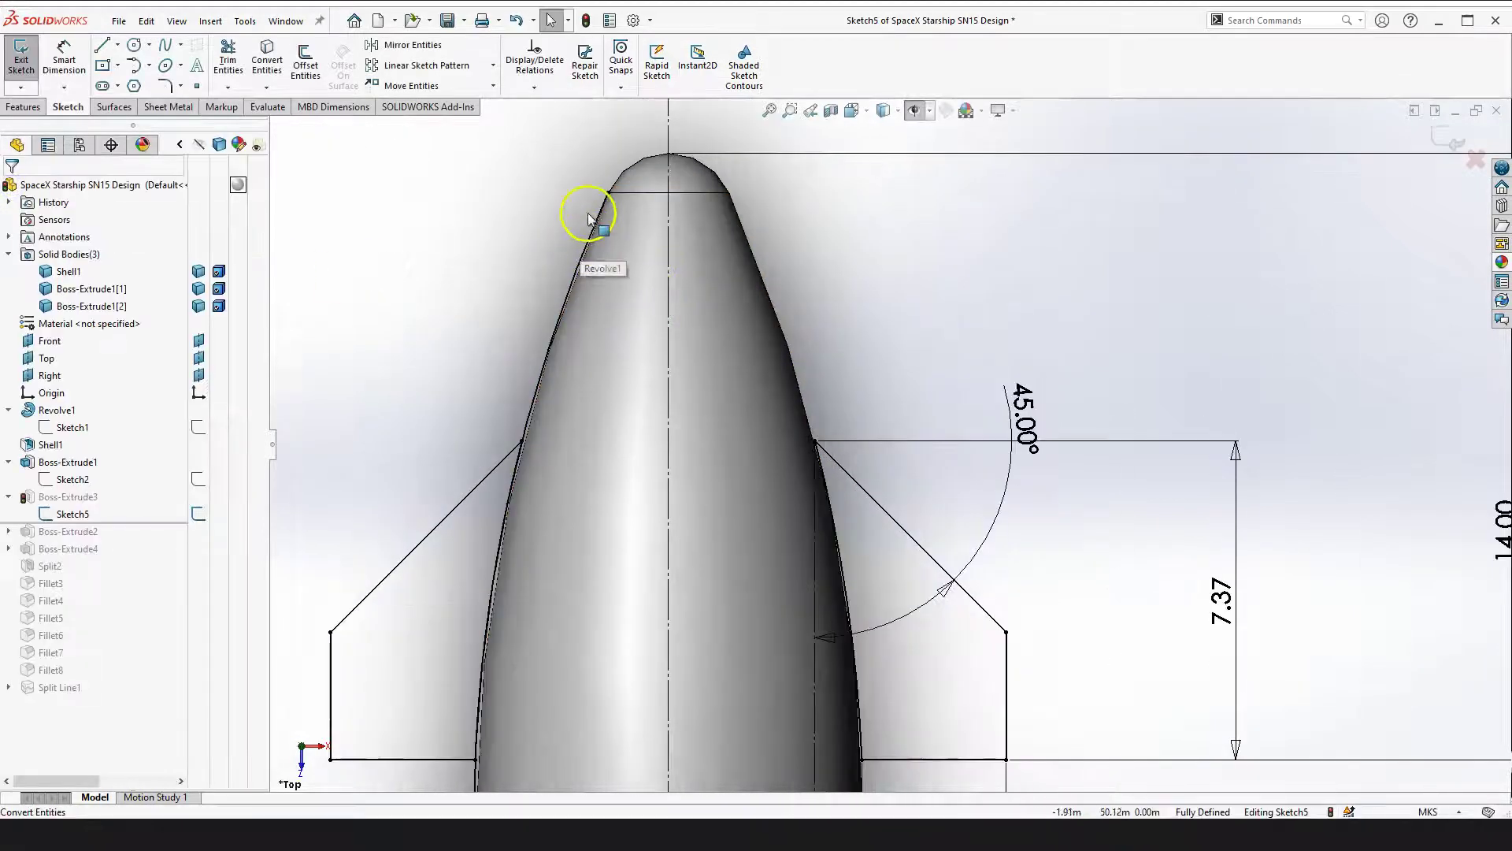
scroll(693, 358, "up", 2)
scroll(698, 280, "down", 4)
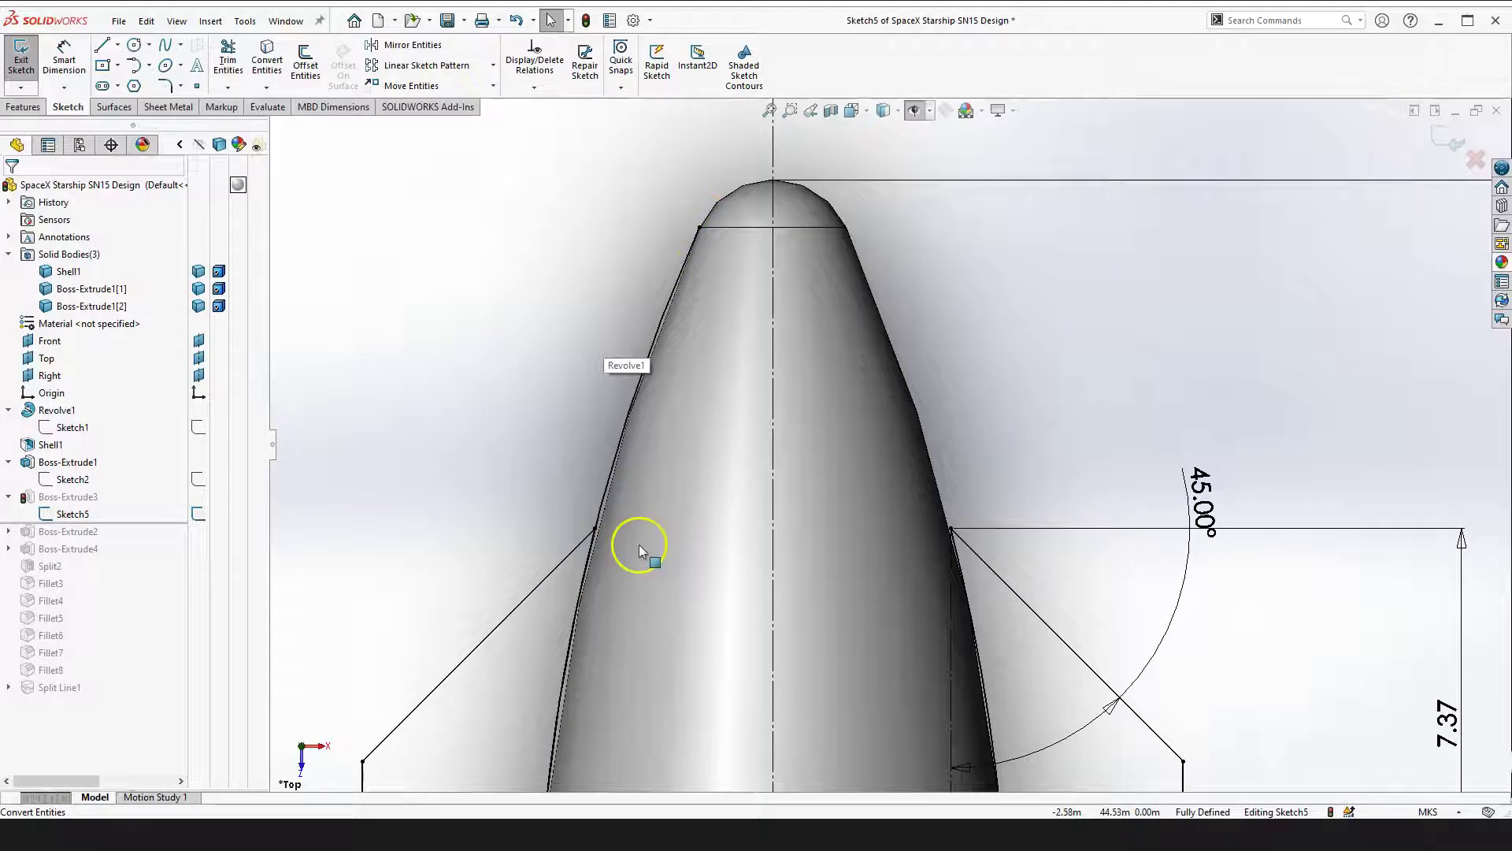
scroll(804, 583, "up", 2)
scroll(652, 297, "down", 2)
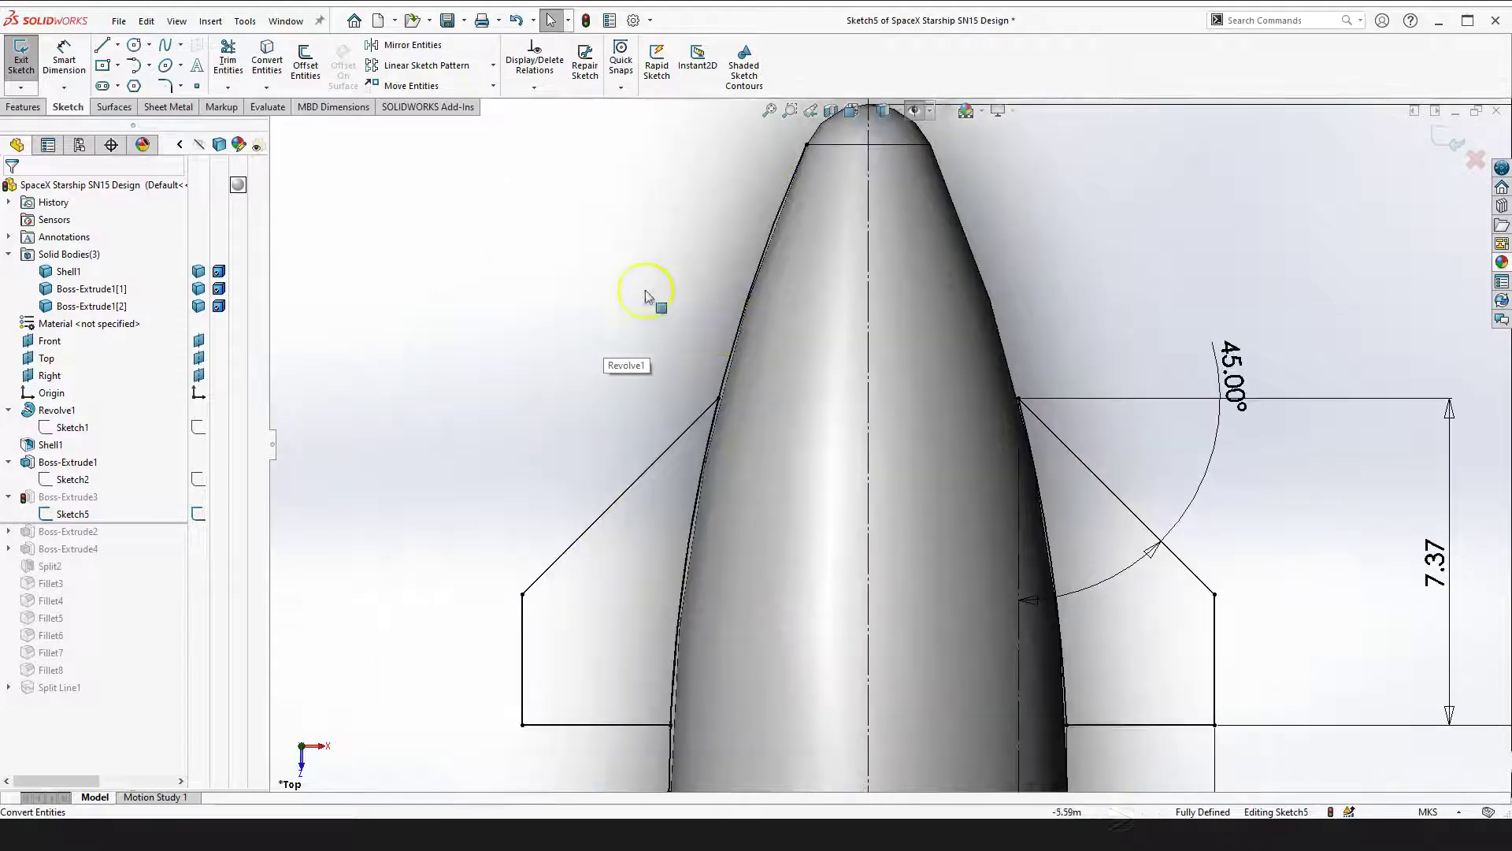
Remove the converted silhouette curve from Sketch5 and check where both fin profiles meet the nose
left_click(753, 296)
key("Escape")
scroll(842, 450, "up", 1)
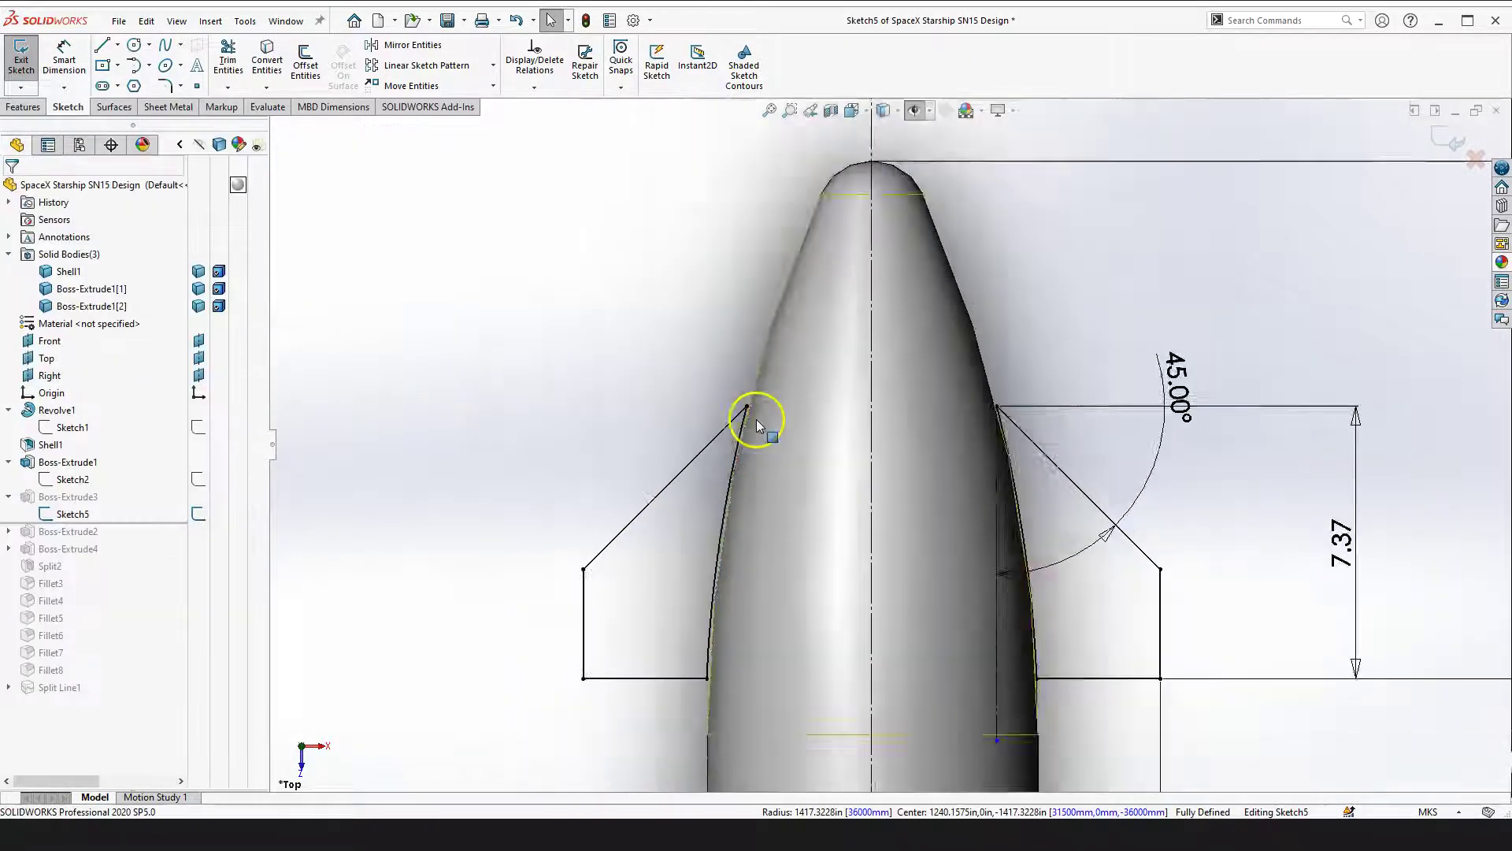
scroll(946, 473, "up", 3)
scroll(780, 300, "down", 3)
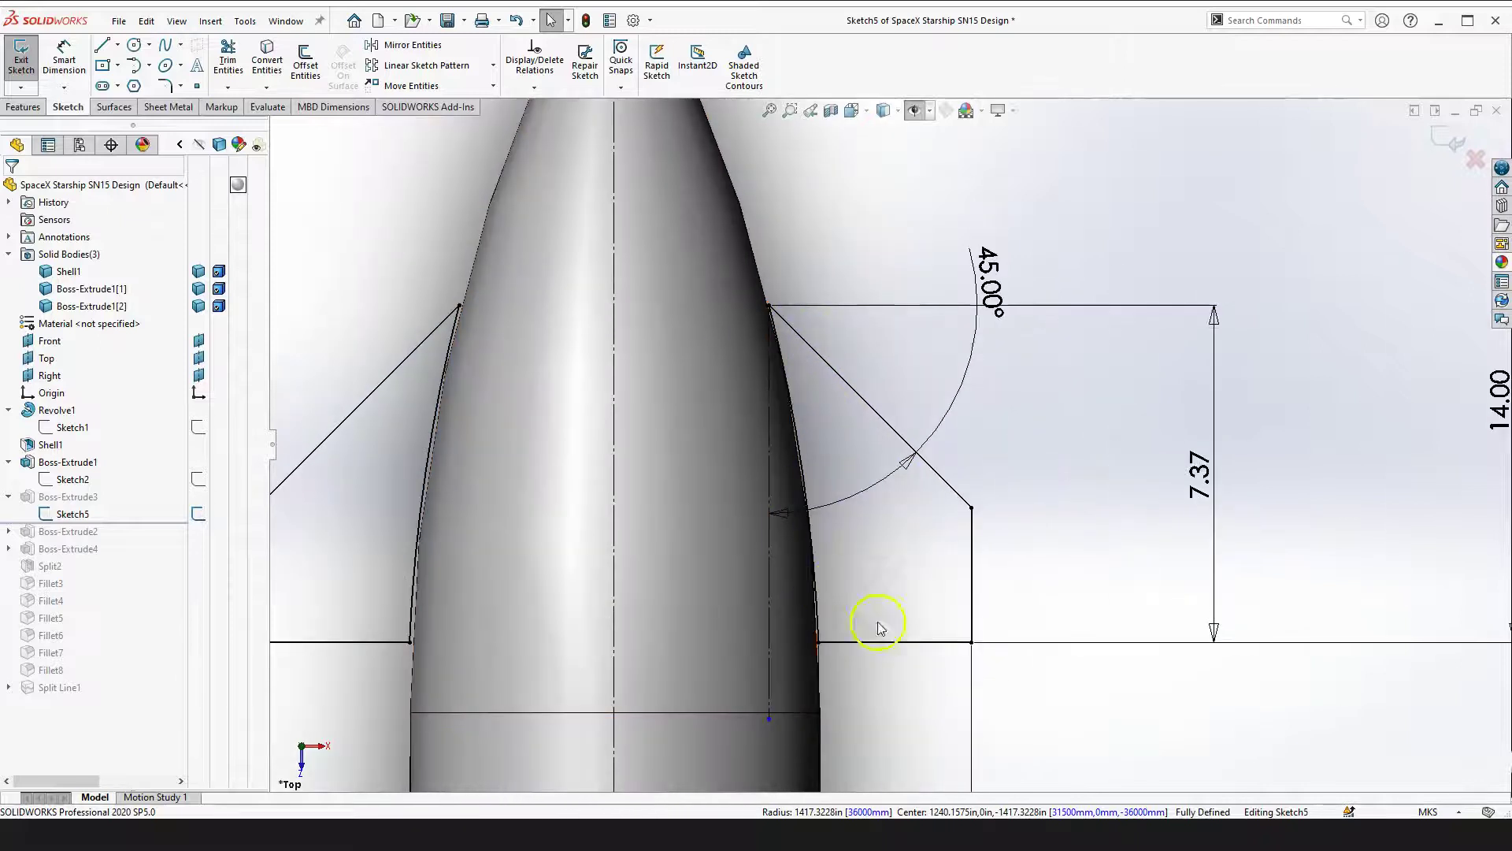
scroll(874, 445, "up", 3)
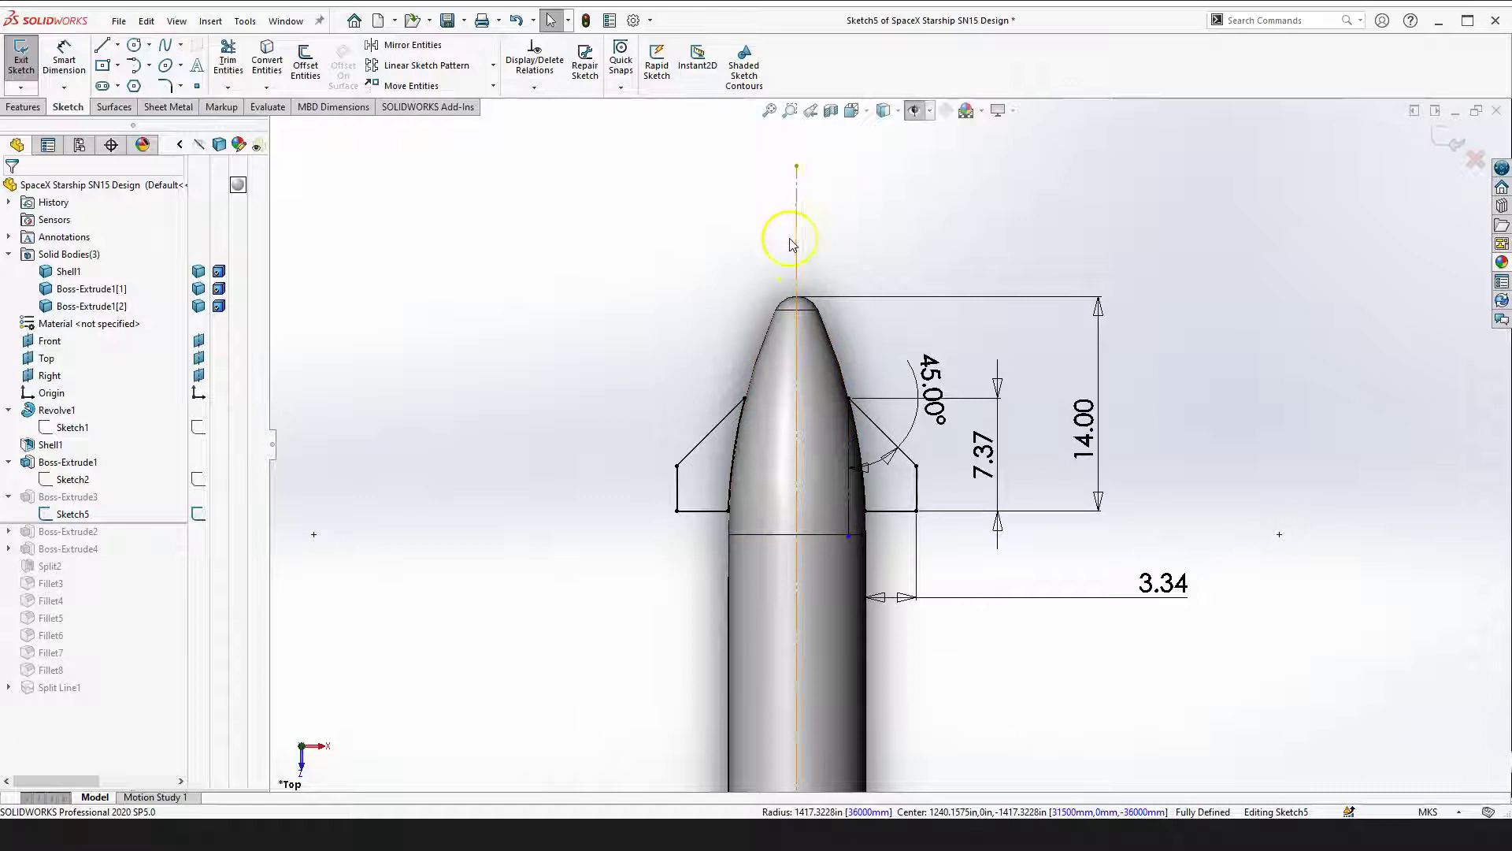
Exit the nose fin sketch and open the Boss-Extrude3 feature definition for editing
left_click(1448, 145)
left_click(457, 473)
left_click(71, 539)
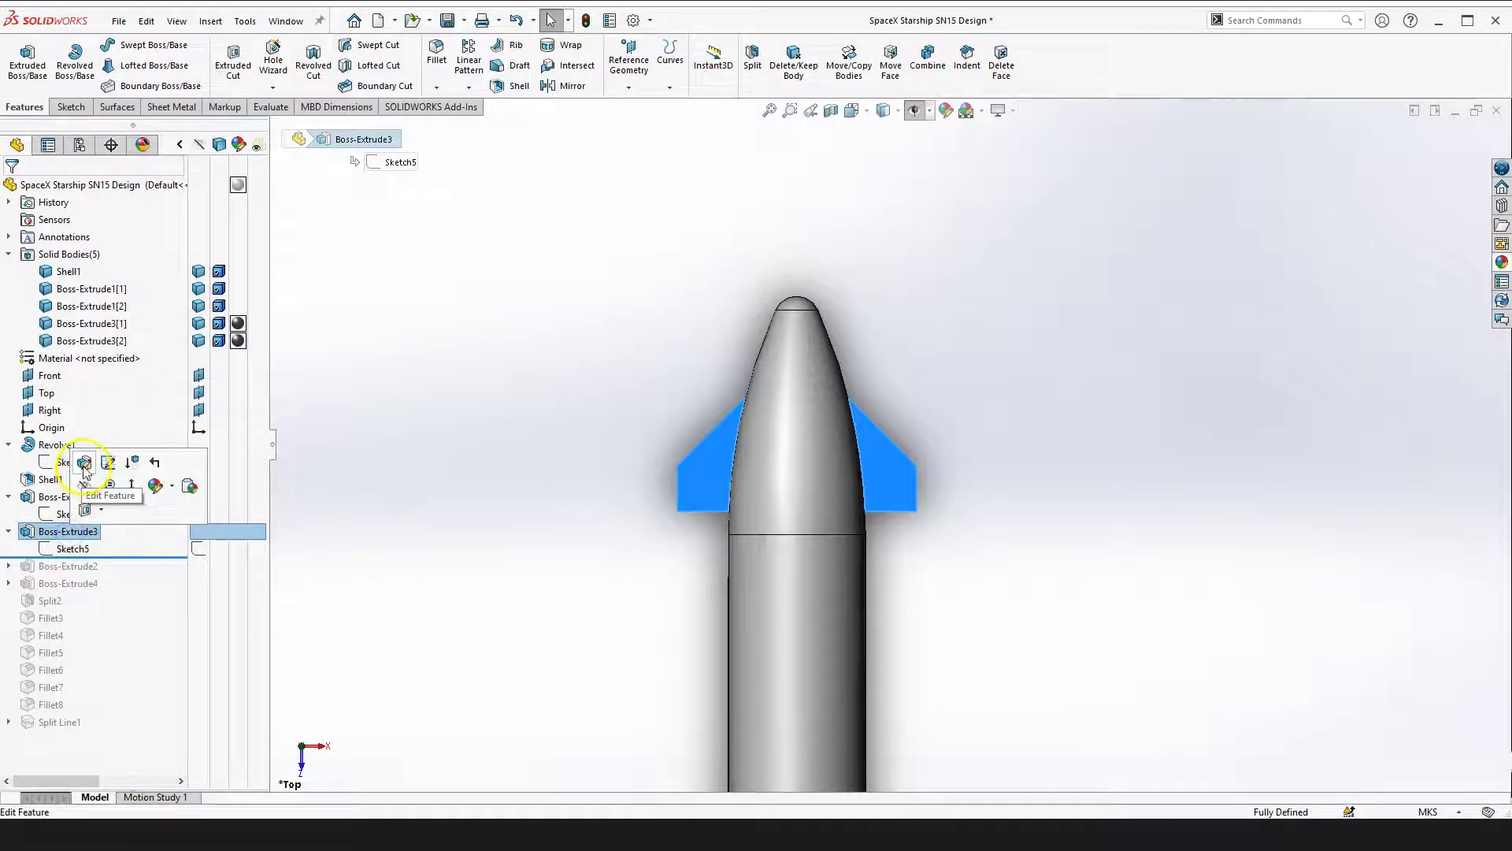
left_click(91, 468)
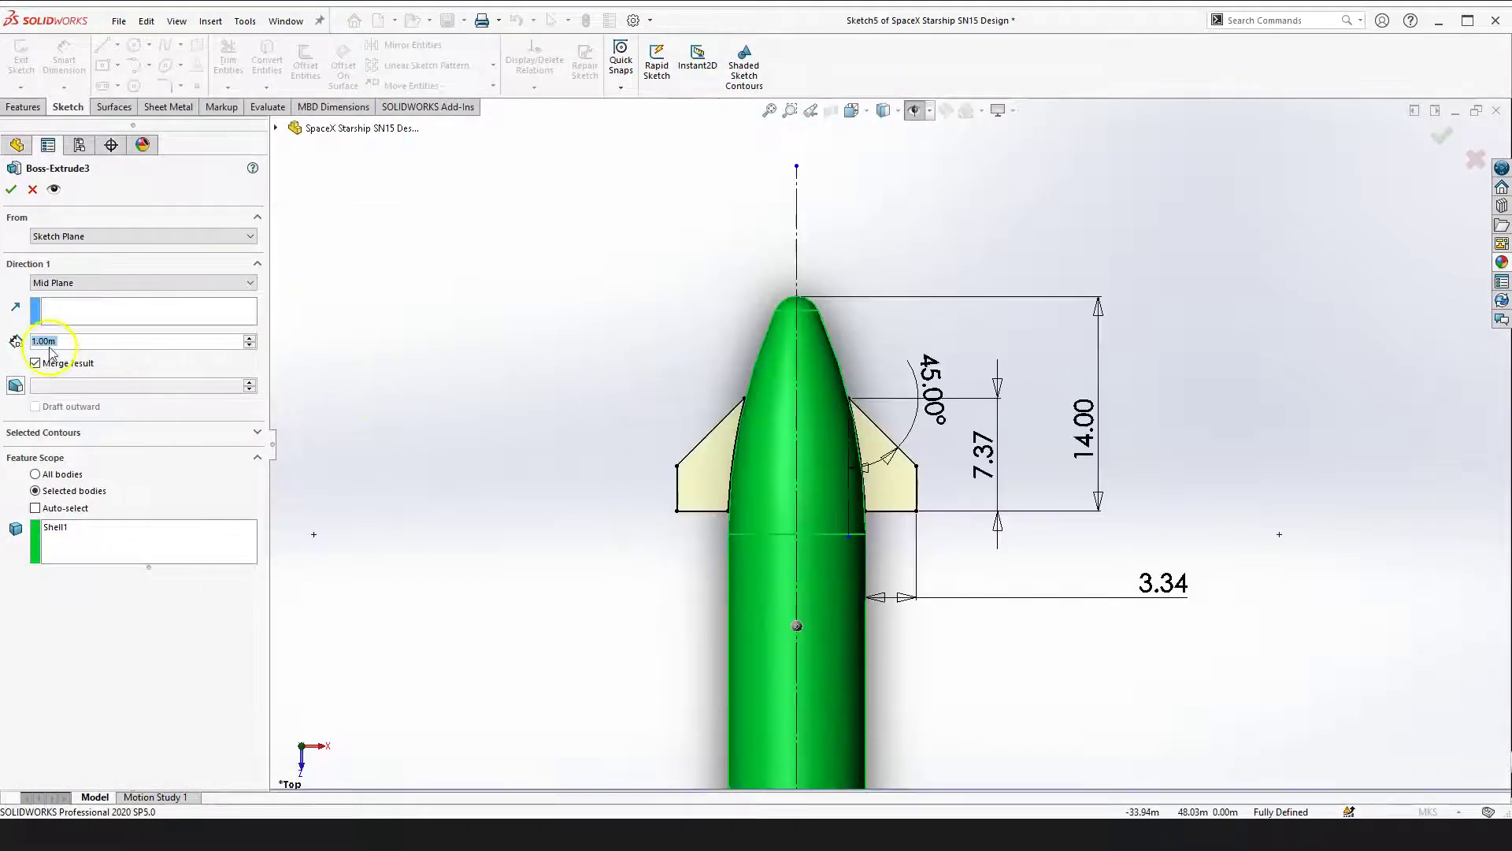
Examine the nose fin extrusion's end condition, depth and feature scope in an angled view, and accept the definition
right_click_drag(551, 513, 561, 518)
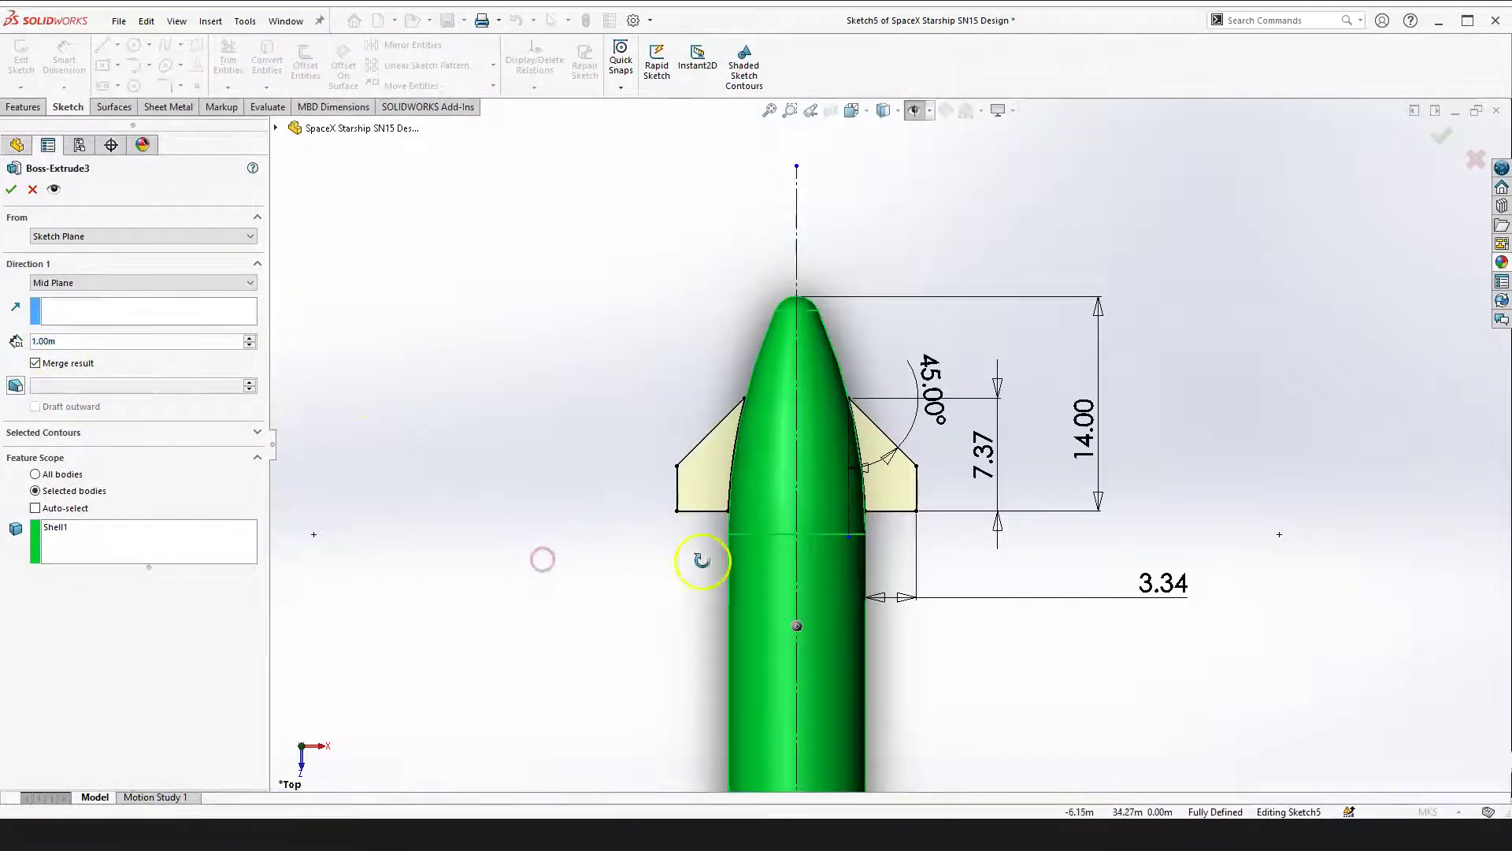
middle_click_drag(702, 560, 929, 460)
scroll(947, 450, "down", 3)
middle_click_drag(877, 540, 837, 509)
middle_click_drag(950, 583, 949, 582)
scroll(944, 523, "up", 3)
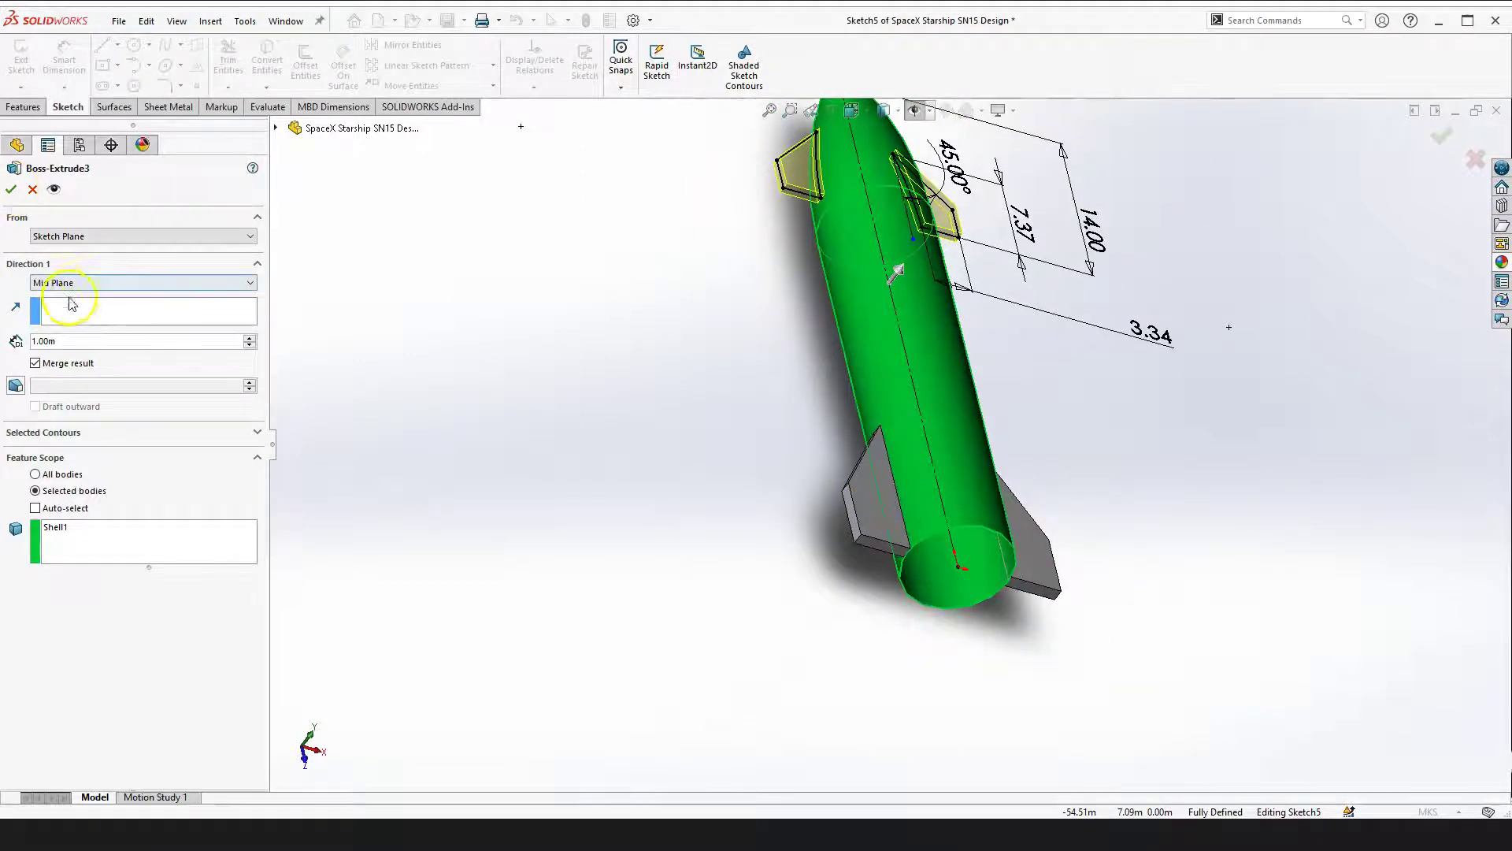
left_click(11, 189)
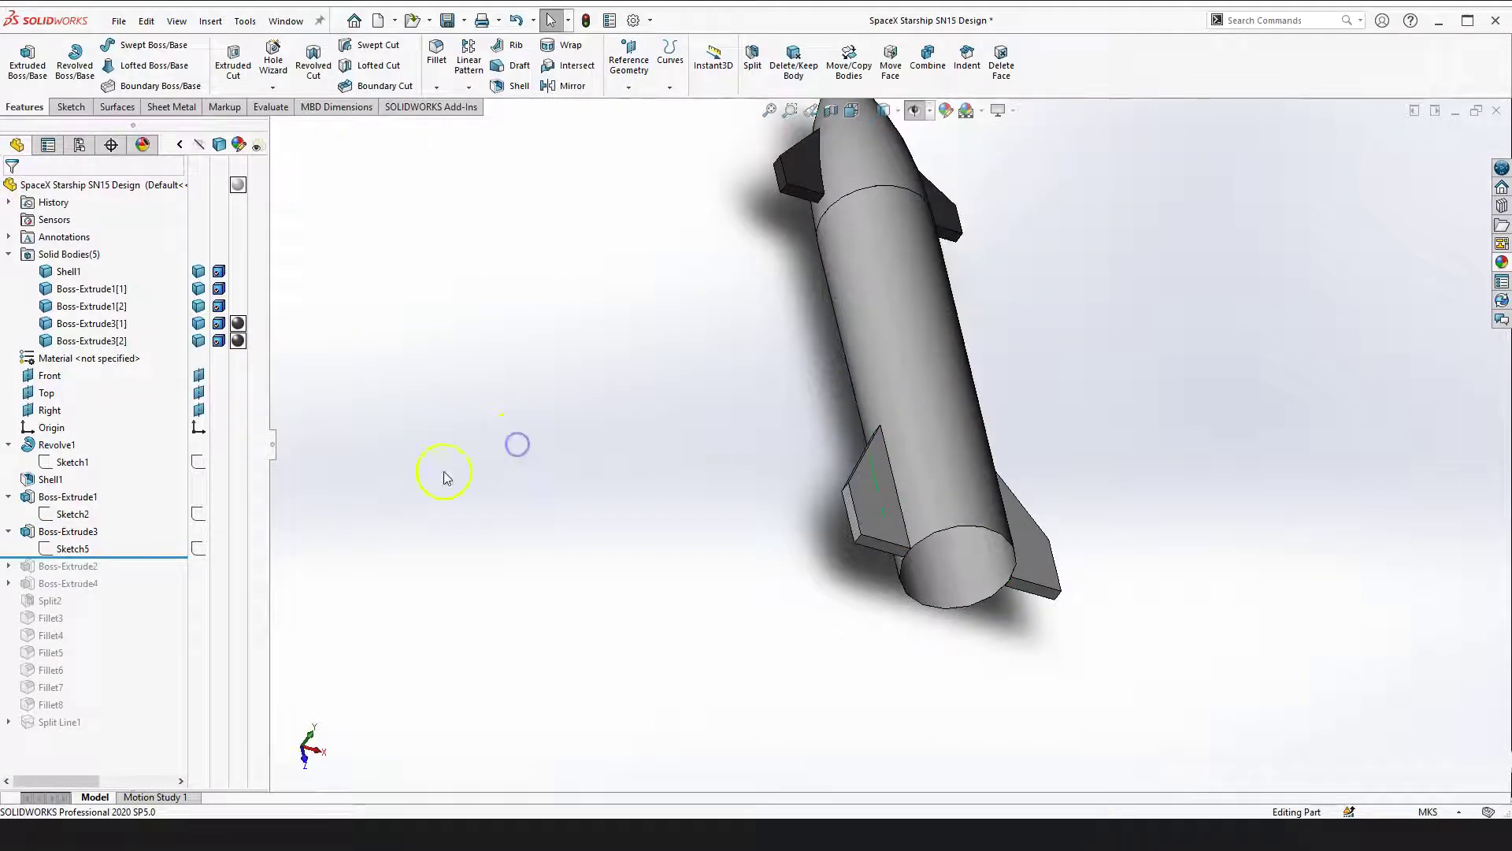
Inspect the whole rocket with its nose and base fins from several angles and distances
right_click_drag(553, 386, 574, 520)
key("f")
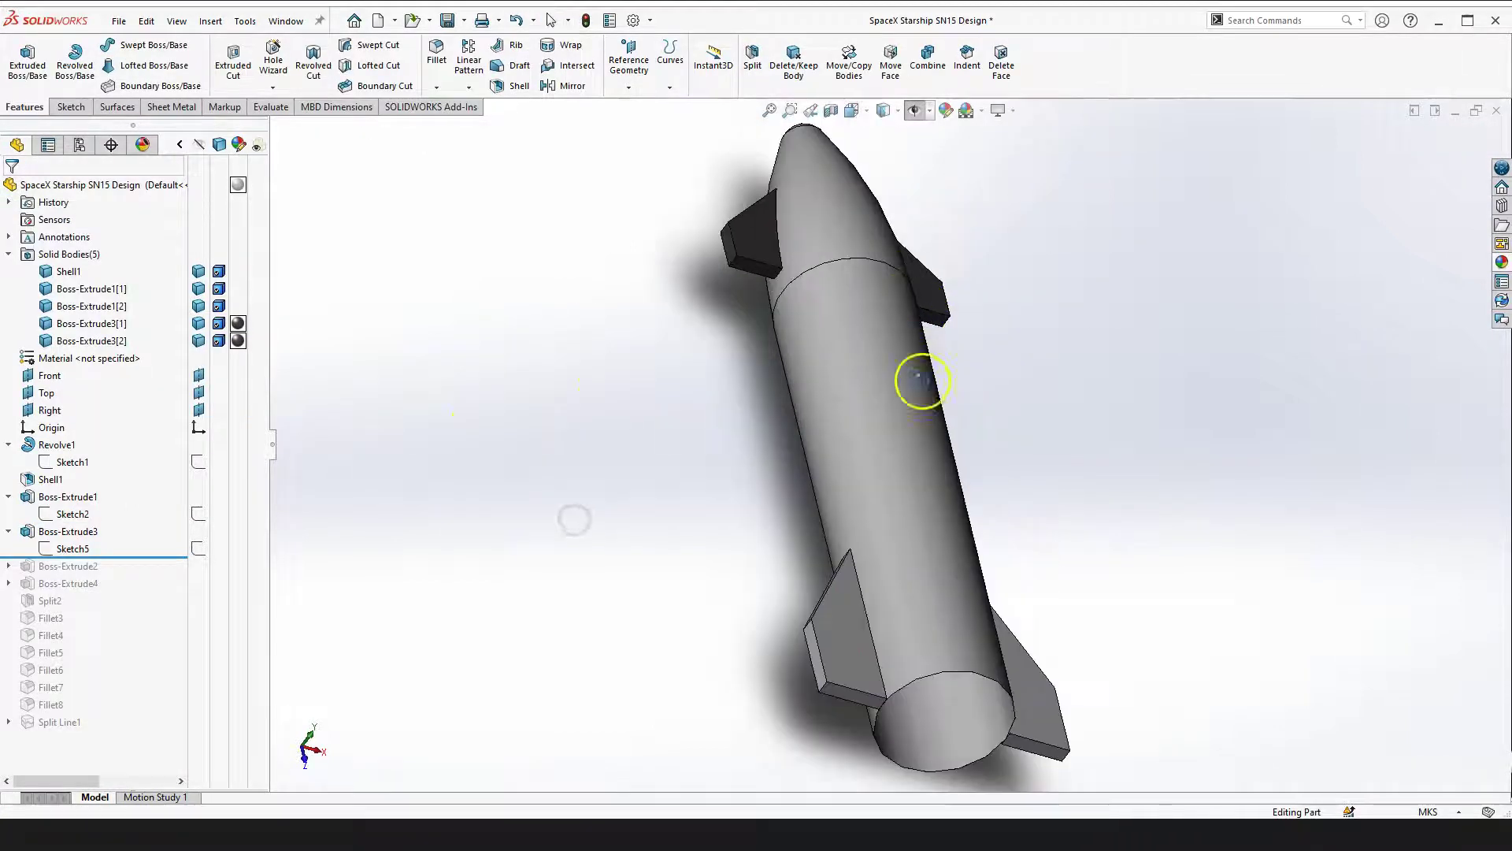
left_click_drag(921, 418, 892, 425)
middle_click_drag(891, 425, 697, 425)
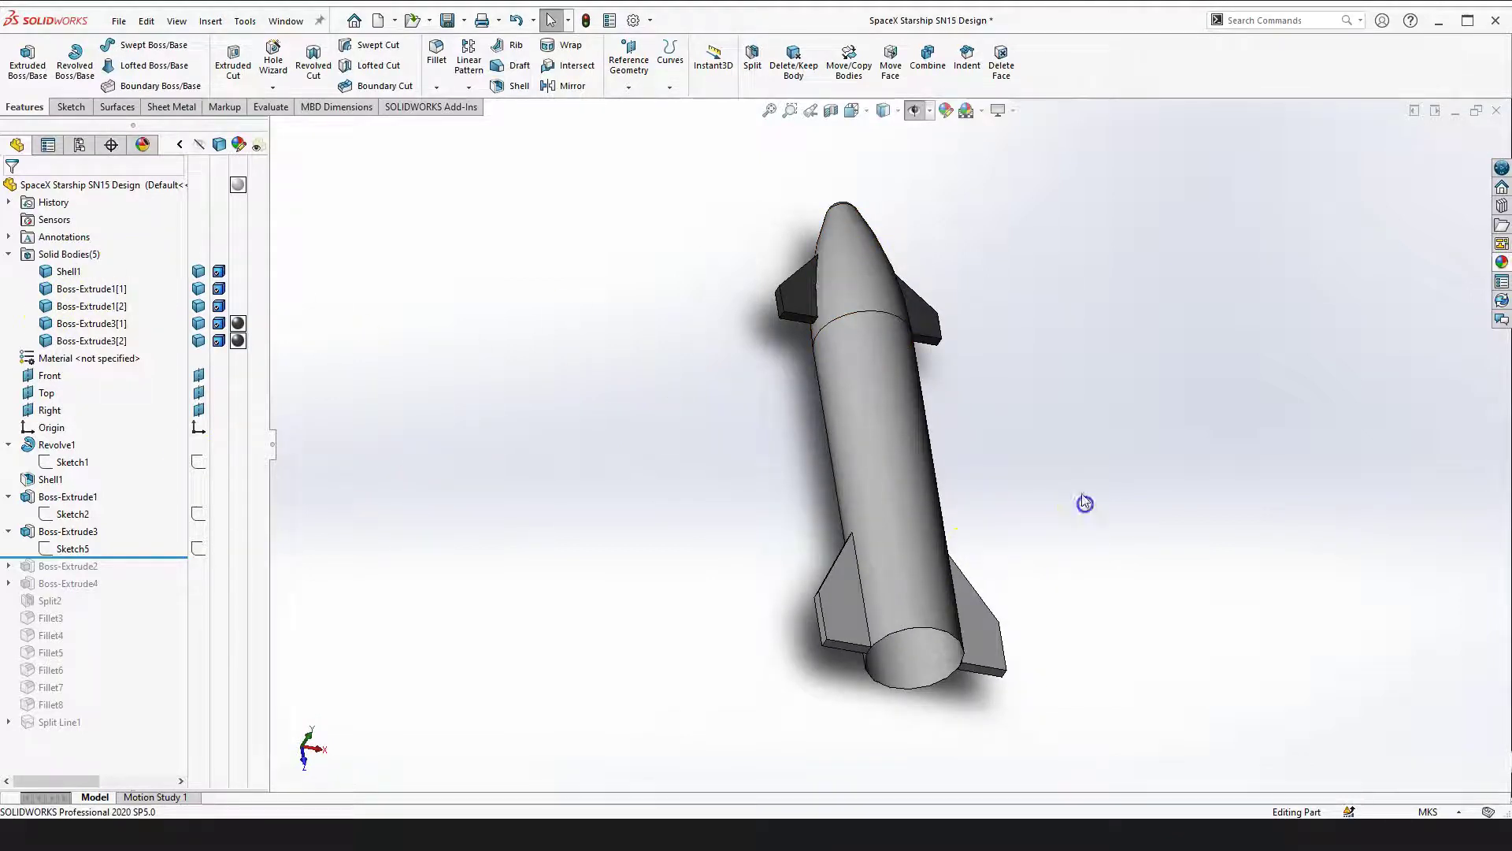
left_click(854, 341)
left_click(673, 468)
left_click(932, 319)
left_click(884, 461)
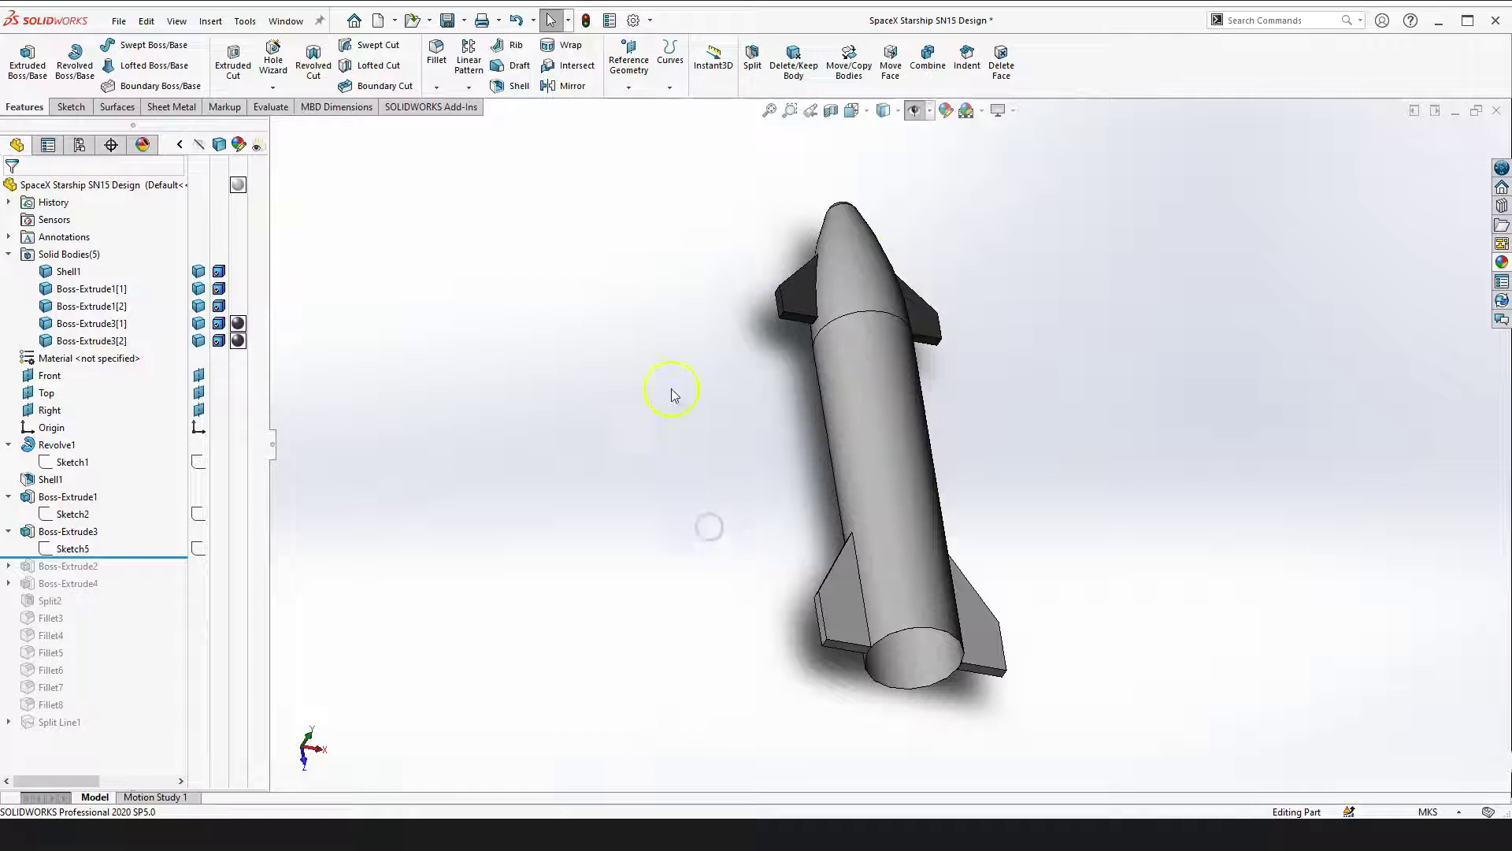
left_click(675, 500)
scroll(876, 567, "down", 3)
middle_click_drag(875, 569, 609, 520)
scroll(891, 569, "down", 2)
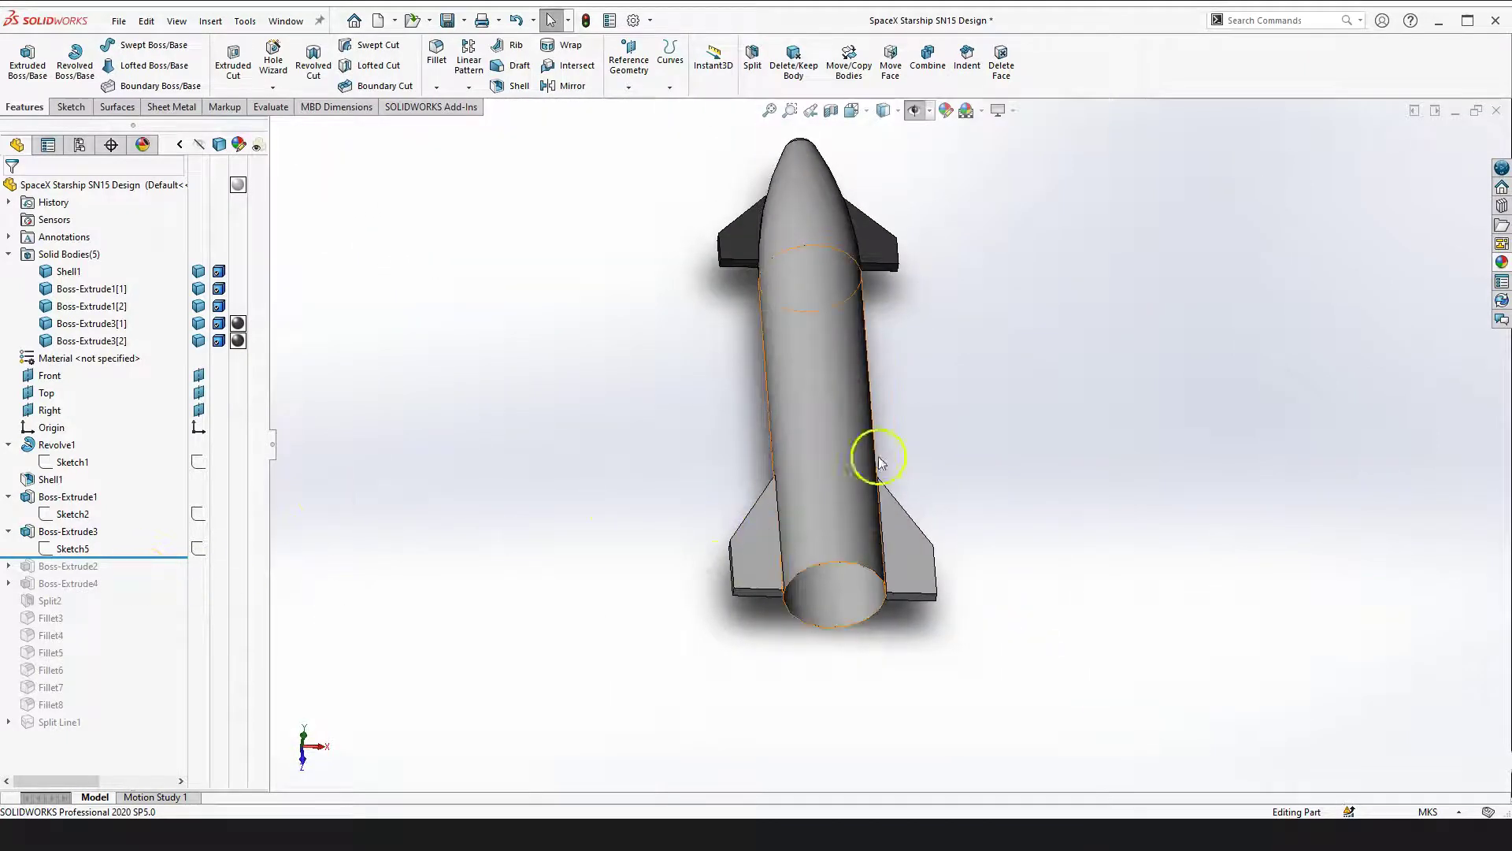
Roll the model forward to include Boss-Extrude2 and Boss-Extrude4, and select Boss-Extrude2 to inspect the base fin area
mouse_move(139, 557)
left_mouse_down()
mouse_move(135, 591)
mouse_move(129, 574)
left_mouse_up()
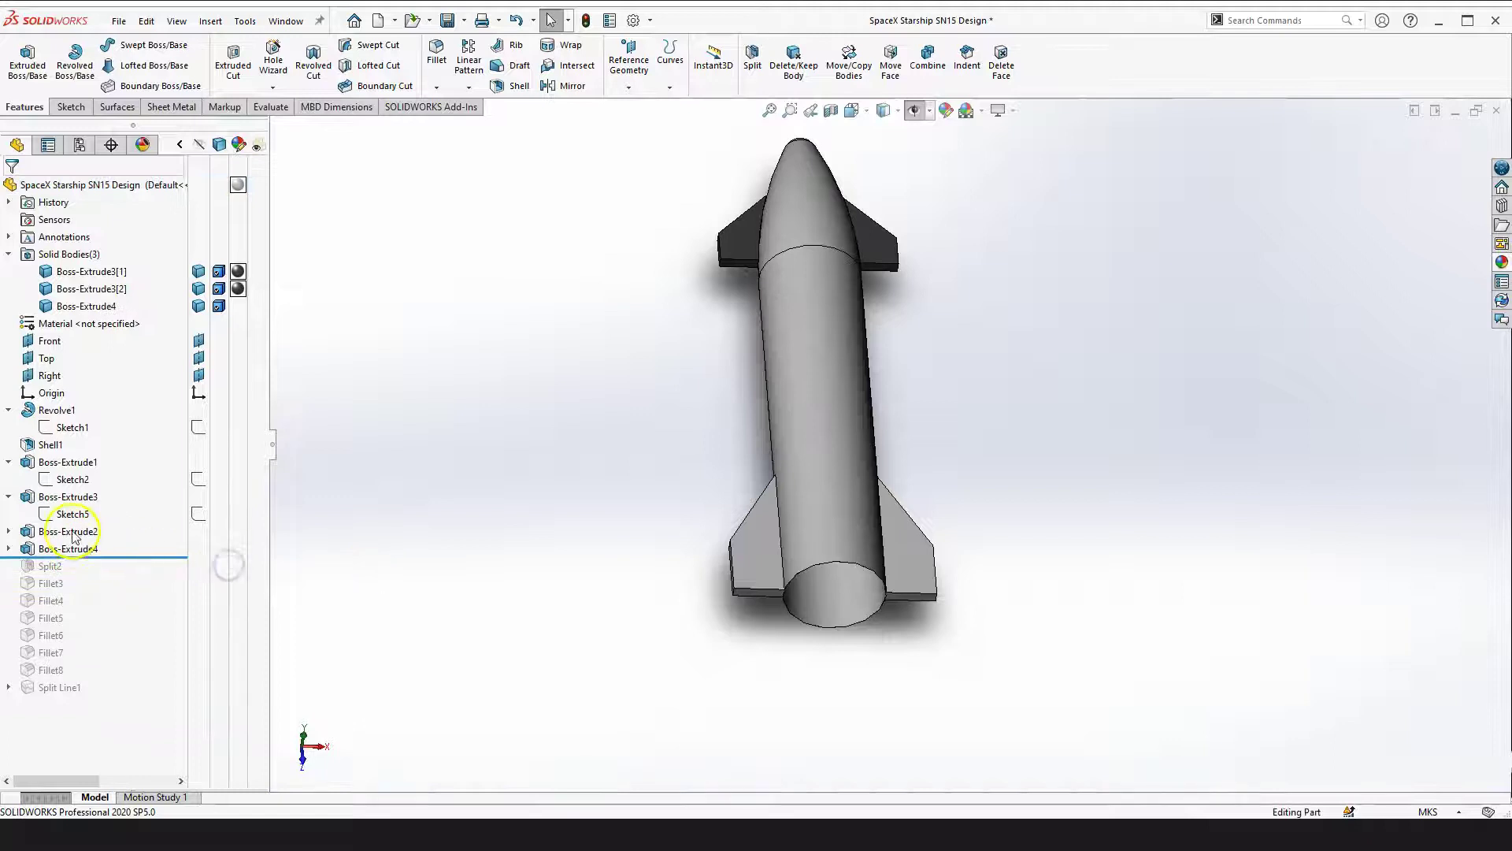
left_click(70, 532)
scroll(906, 504, "down", 3)
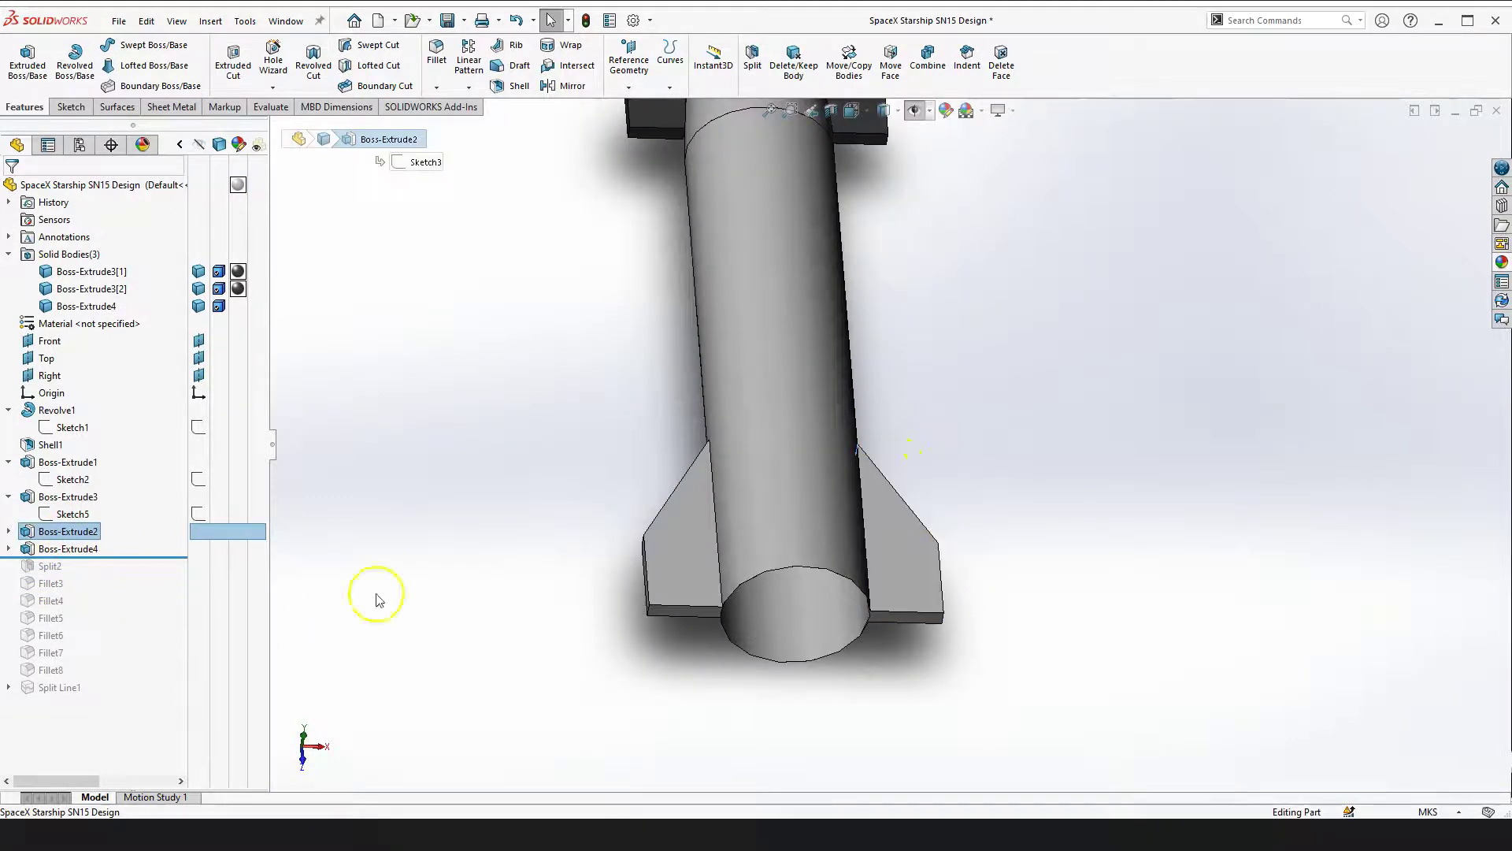
left_click(398, 574)
Expand Boss-Extrude2 and open its Sketch3 for editing
left_click(9, 531)
left_click(98, 551)
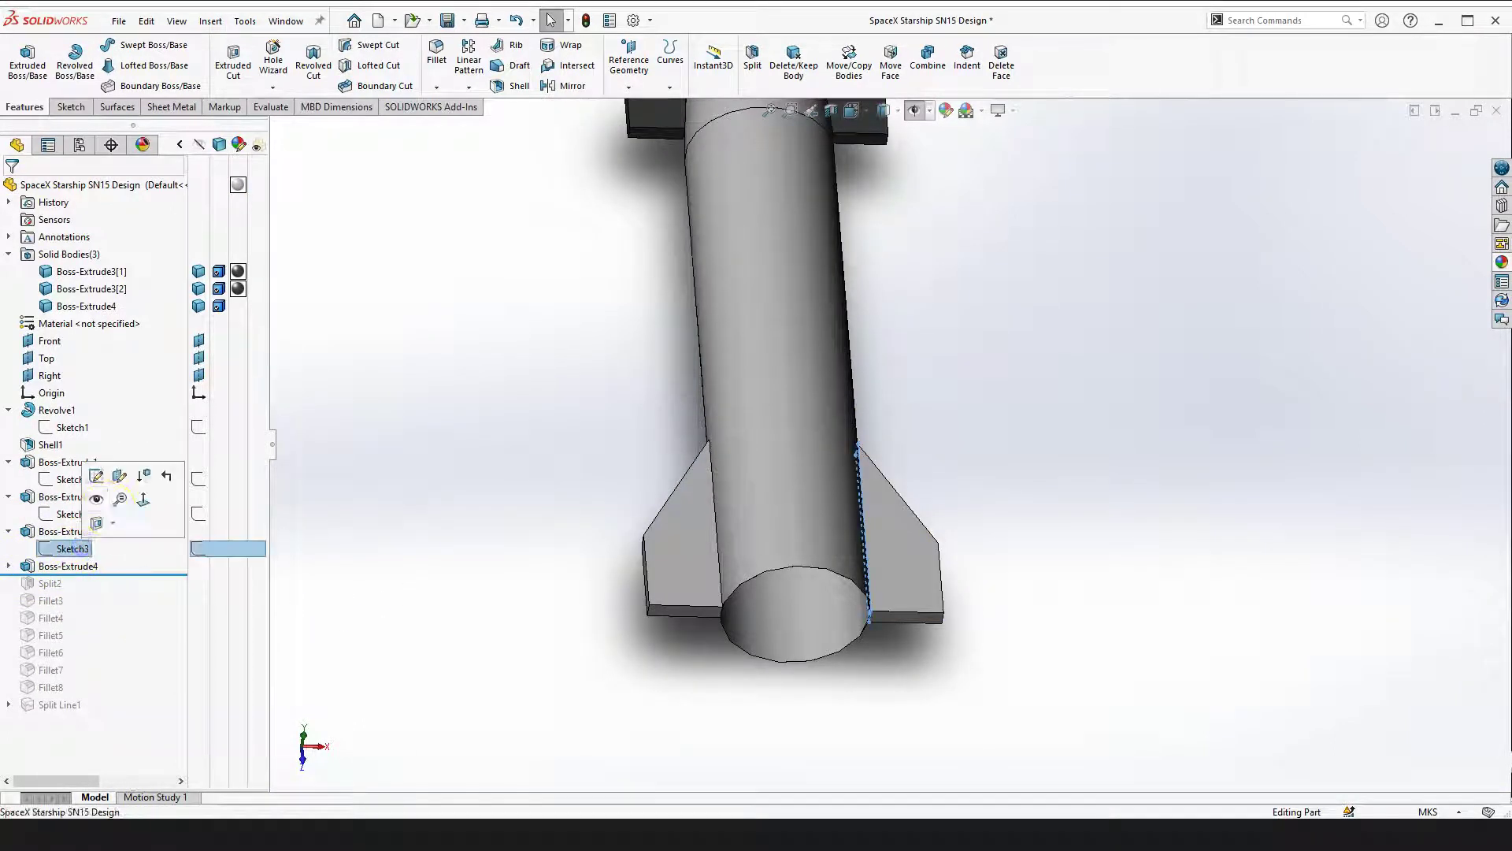
left_click(99, 479)
Examine the Sketch3 profile at the base fin's root from the nose end, where the flat fin meets the curved shell
right_click_drag(1056, 552, 989, 567)
key("Escape")
right_click_drag(1065, 389, 1179, 442)
scroll(862, 505, "down", 3)
middle_click_drag(953, 638, 840, 401)
scroll(906, 701, "down", 6)
mouse_move(825, 621)
middle_mouse_down()
mouse_move(884, 479)
mouse_move(564, 662)
mouse_move(617, 506)
mouse_move(668, 635)
mouse_move(730, 534)
mouse_move(691, 494)
middle_mouse_up()
scroll(486, 532, "up", 3)
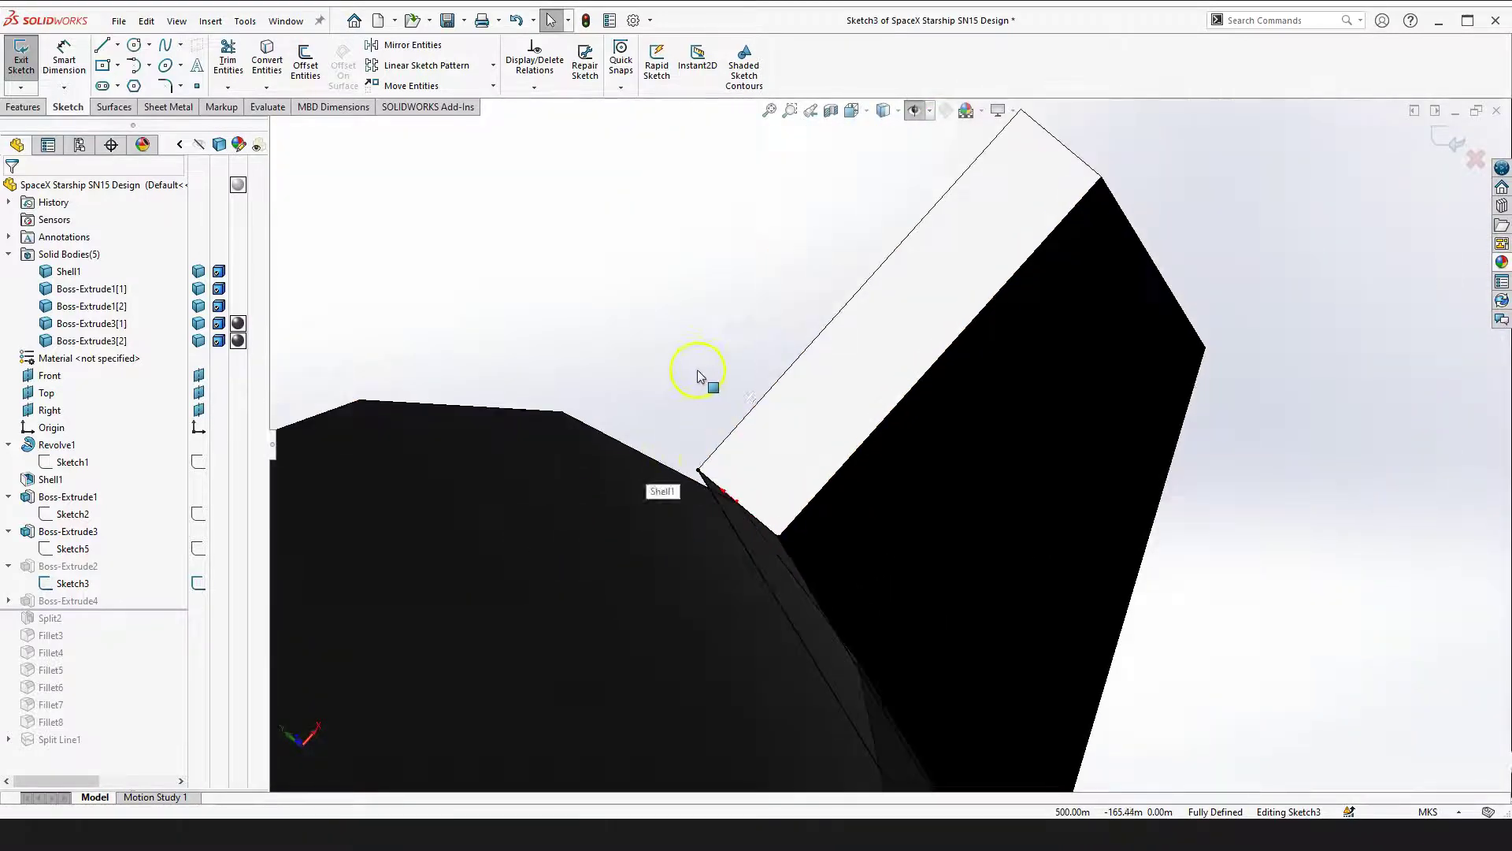
right_click_drag(656, 334, 660, 347)
mouse_move(802, 430)
middle_mouse_down()
mouse_move(756, 543)
mouse_move(683, 403)
mouse_move(708, 415)
mouse_move(702, 371)
mouse_move(854, 540)
mouse_move(870, 489)
mouse_move(804, 381)
mouse_move(918, 442)
middle_mouse_up()
scroll(866, 406, "down", 4)
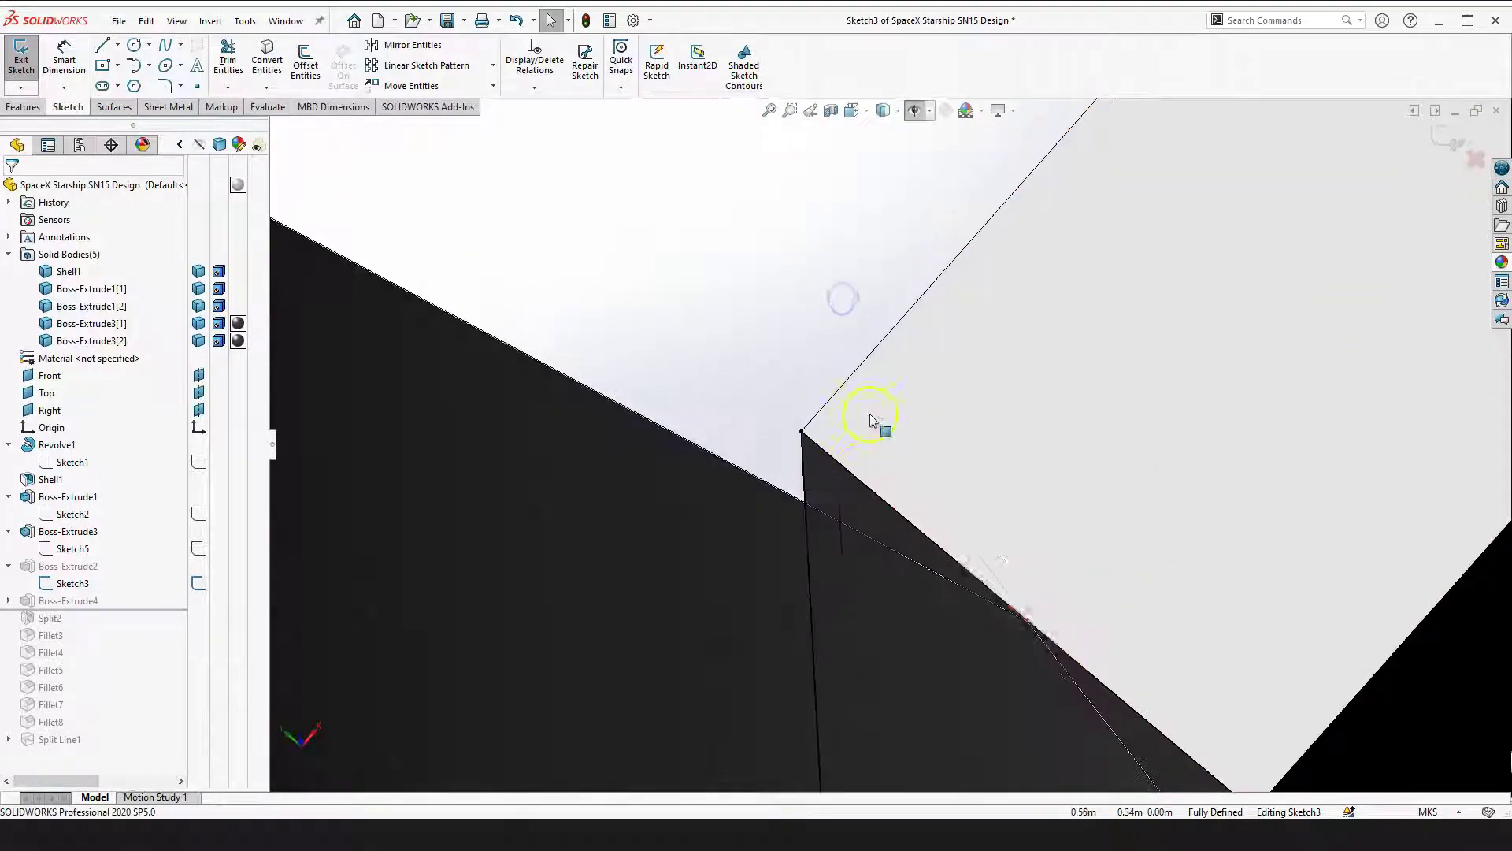
Highlight the shell face beside the fin root and inspect the gap between the shell and the fin's corner
left_click(844, 488)
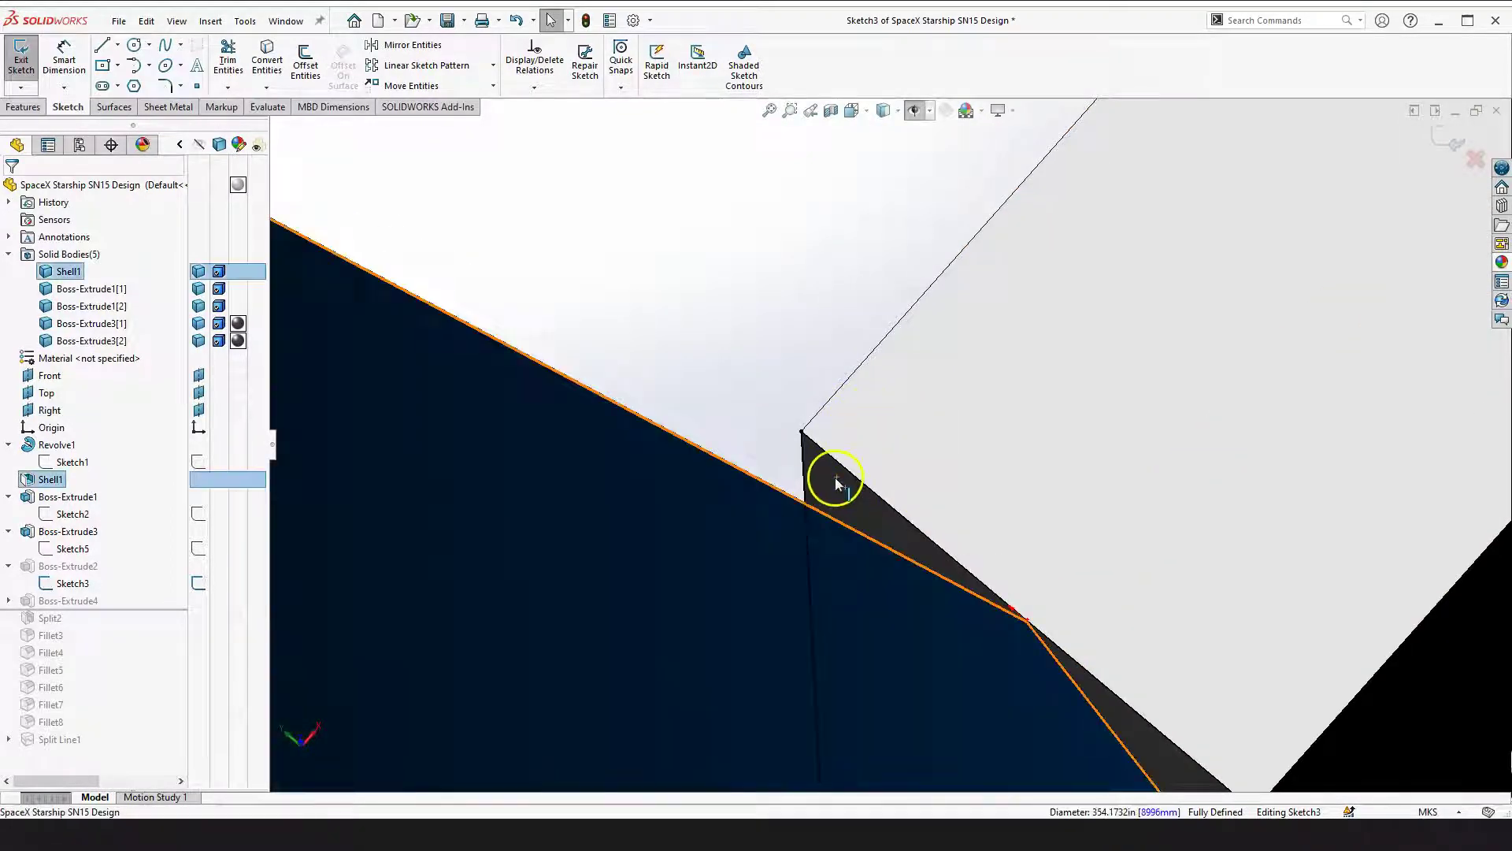
left_click(723, 233)
middle_click_drag(722, 233, 807, 294)
left_click(864, 358)
left_click(703, 213)
left_click(829, 232)
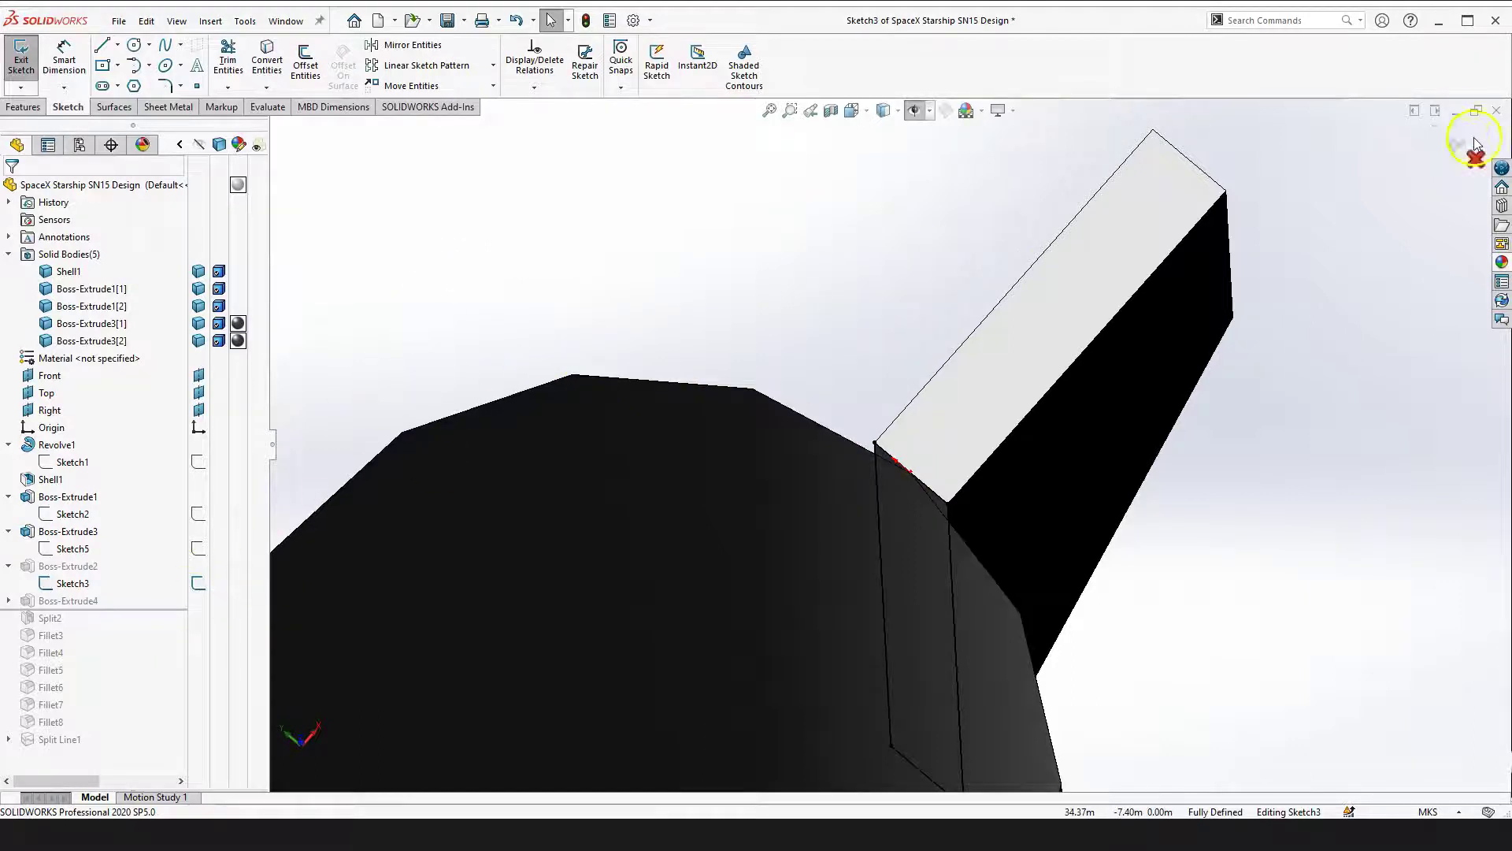
Exit Sketch3 and roll the model back to just before Boss-Extrude2
key("ctrl+b")
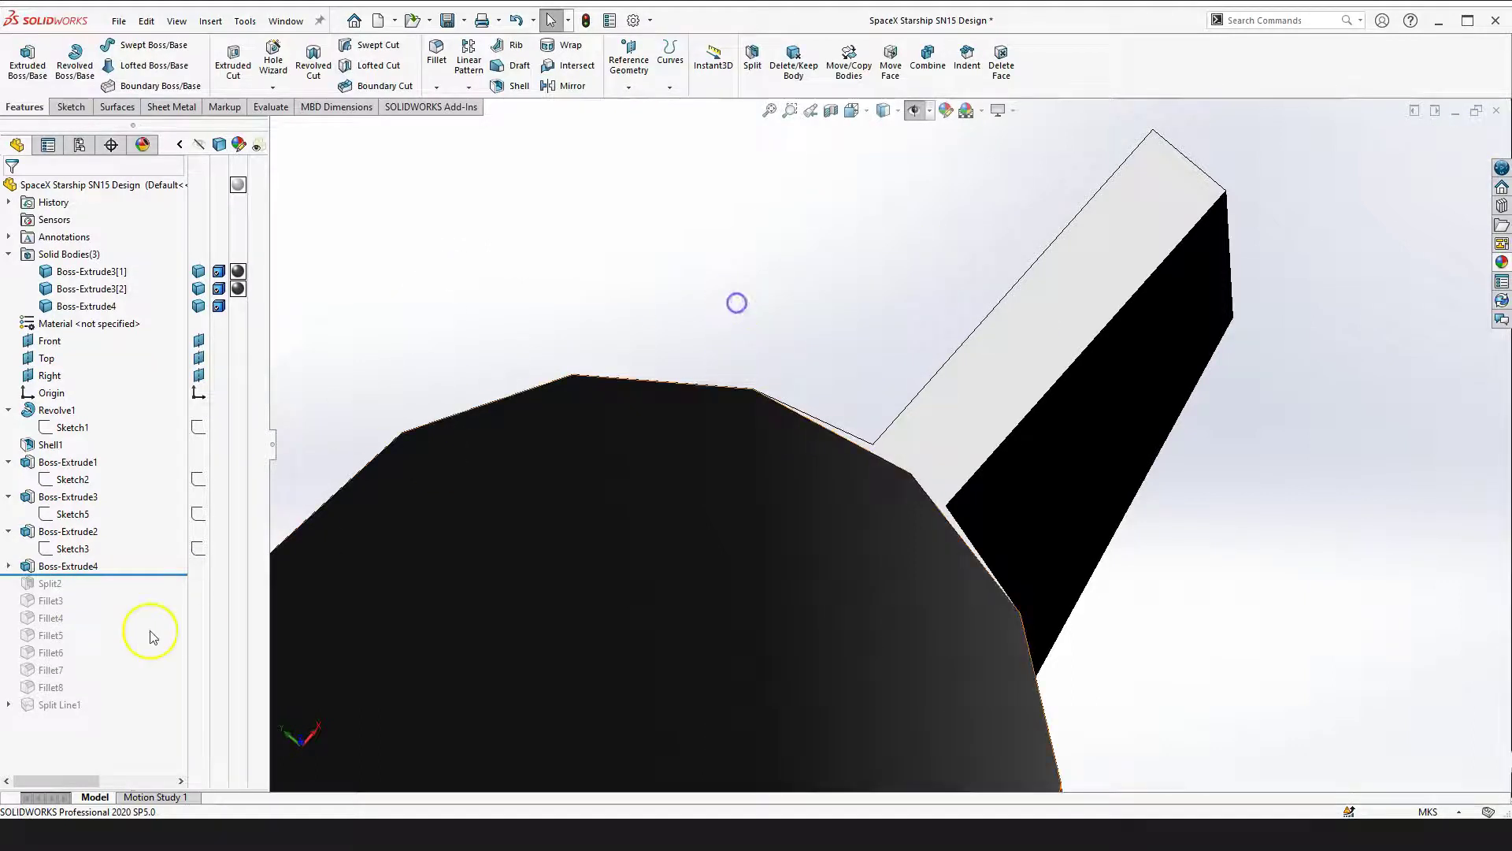
left_click_drag(126, 571, 126, 556)
left_click(857, 272)
scroll(820, 422, "down", 5)
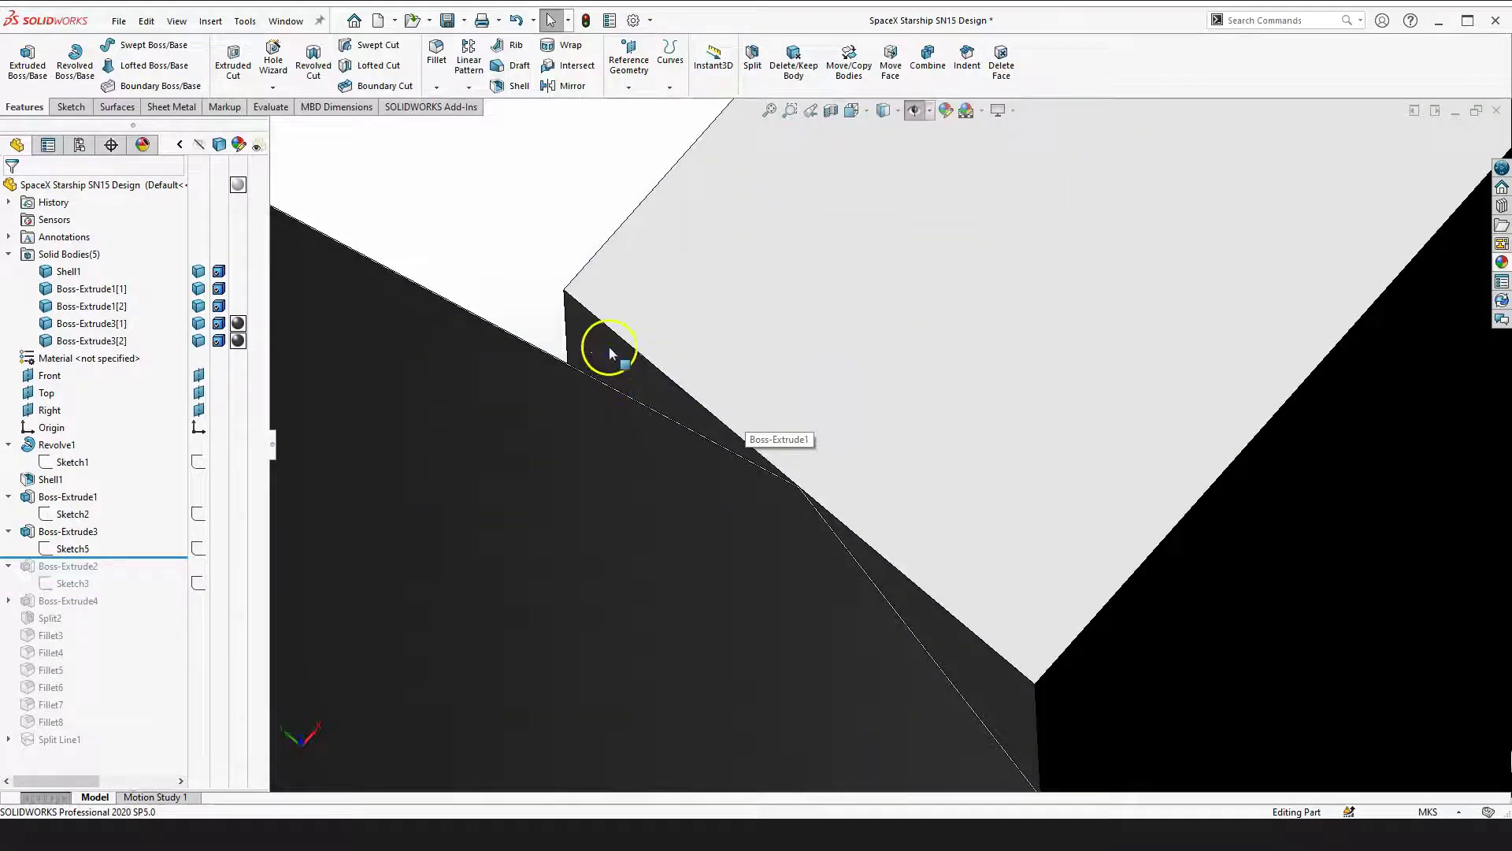
Start a new sketch on the exposed Boss-Extrude1 face at the base fin's root
left_click(610, 349)
left_click(593, 325)
scroll(598, 334, "up", 5)
scroll(785, 368, "down", 1)
mouse_move(790, 373)
middle_mouse_down()
mouse_move(756, 472)
mouse_move(817, 331)
middle_mouse_up()
left_click(811, 348)
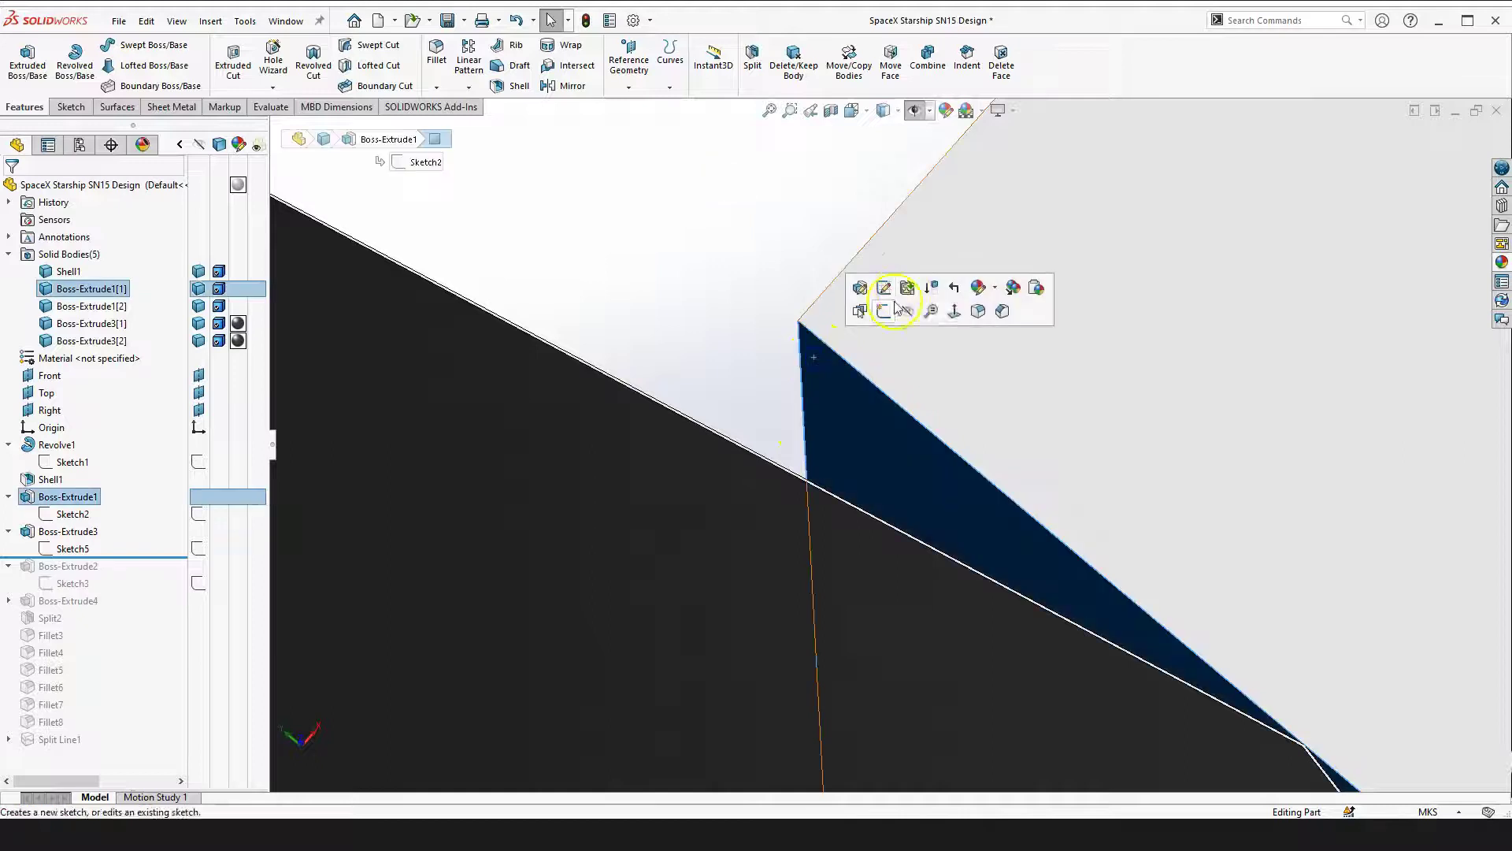
left_click(885, 312)
mouse_move(848, 380)
middle_mouse_down()
mouse_move(935, 472)
mouse_move(985, 497)
mouse_move(919, 501)
mouse_move(845, 345)
mouse_move(867, 449)
mouse_move(847, 475)
middle_mouse_up()
Convert the edges of the fin's root face into the new sketch and view the resulting outline against the shell
left_click(664, 202)
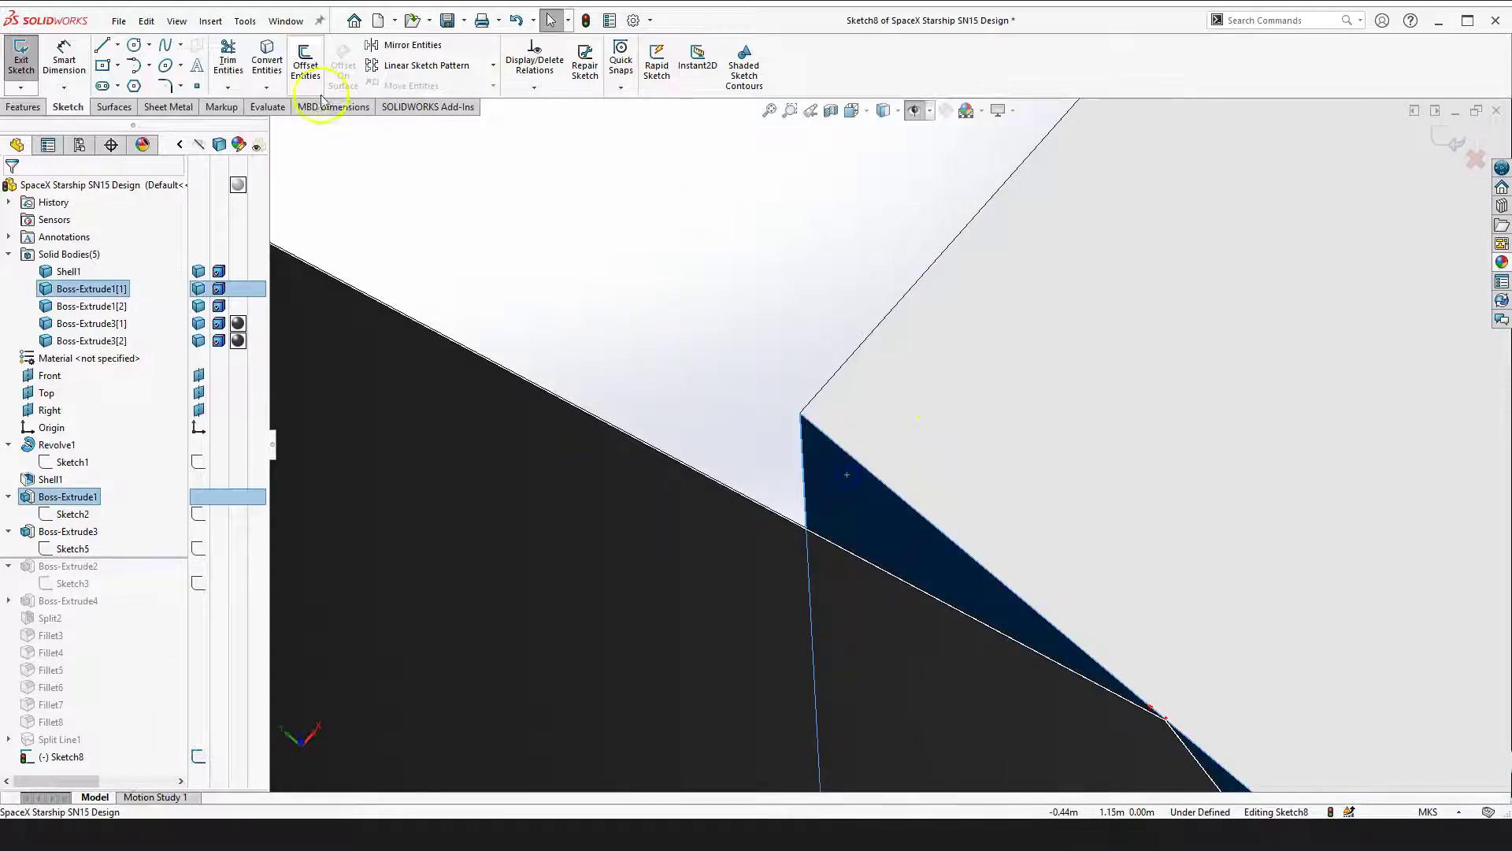
left_click(266, 71)
middle_click_drag(787, 315, 811, 297)
right_click_drag(811, 297, 921, 364)
middle_click_drag(891, 332, 856, 435)
Inspect the converted outline at the base fin's root, highlight the fin's end face, and discard the new sketch
left_click_drag(857, 435, 297, 189)
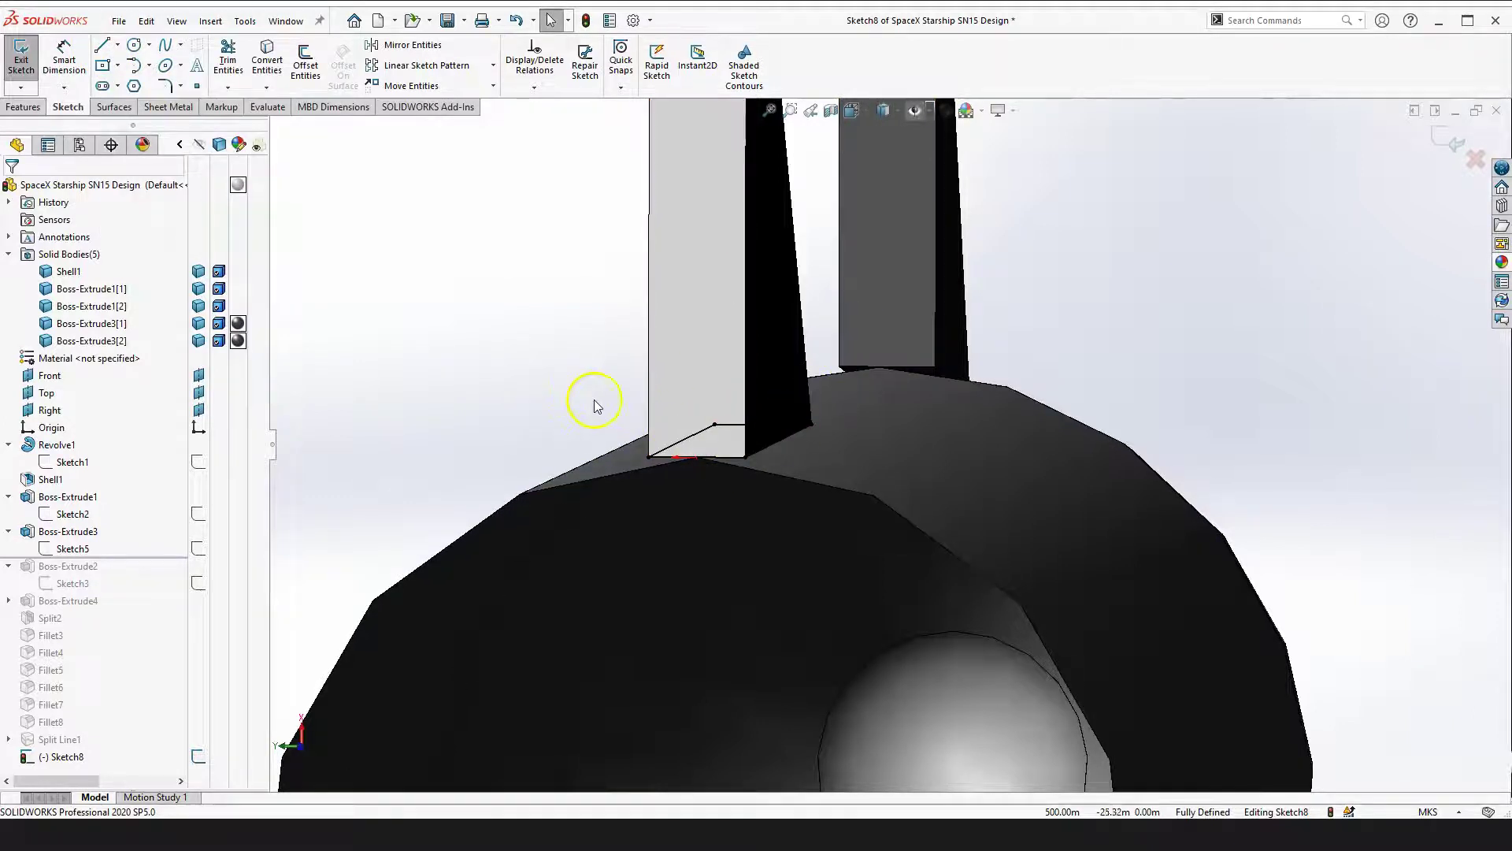
scroll(661, 378, "down", 2)
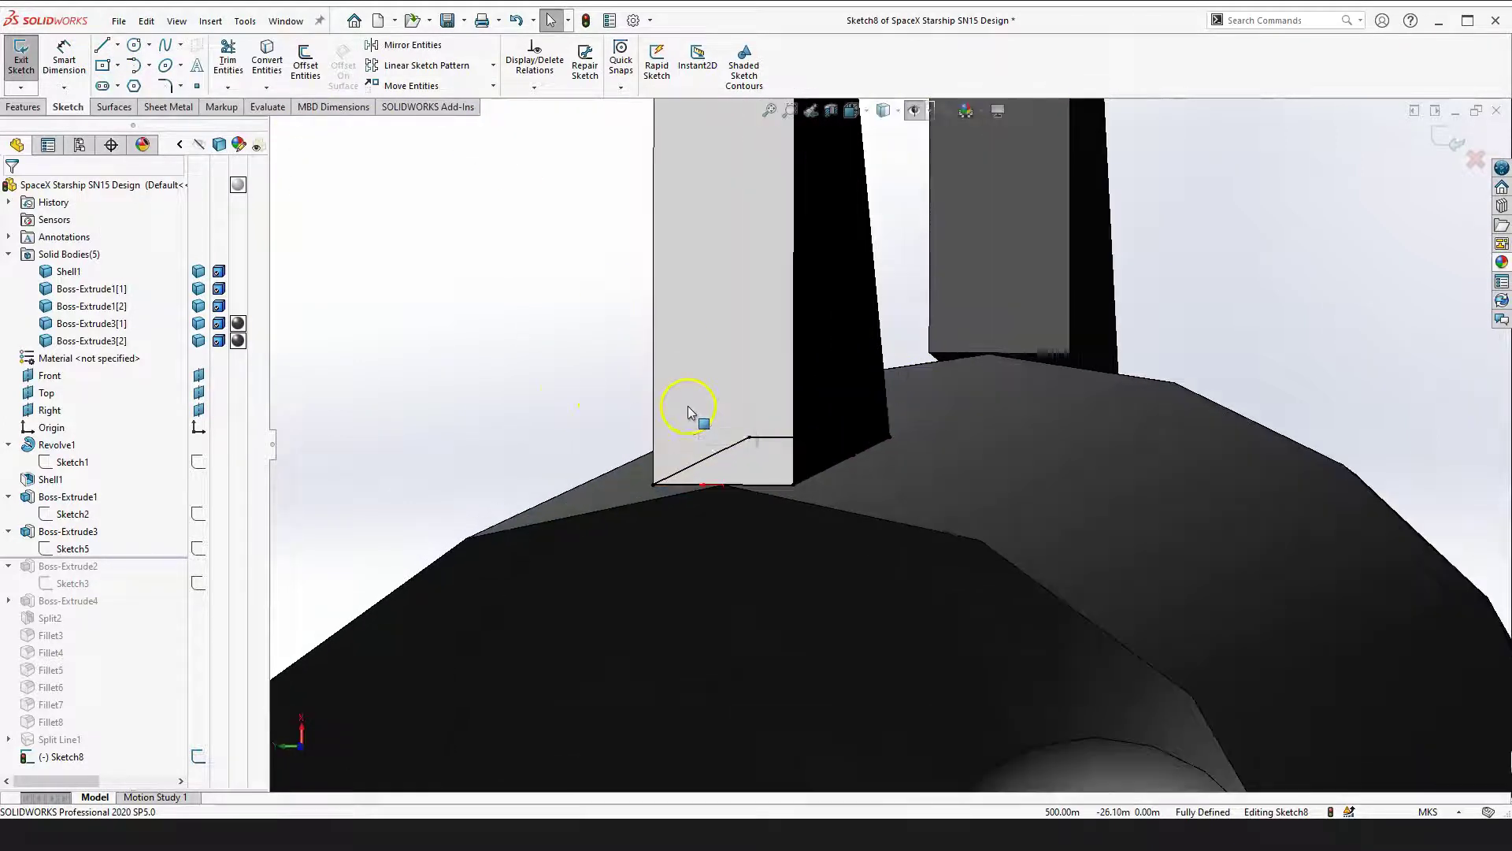
left_click(721, 278)
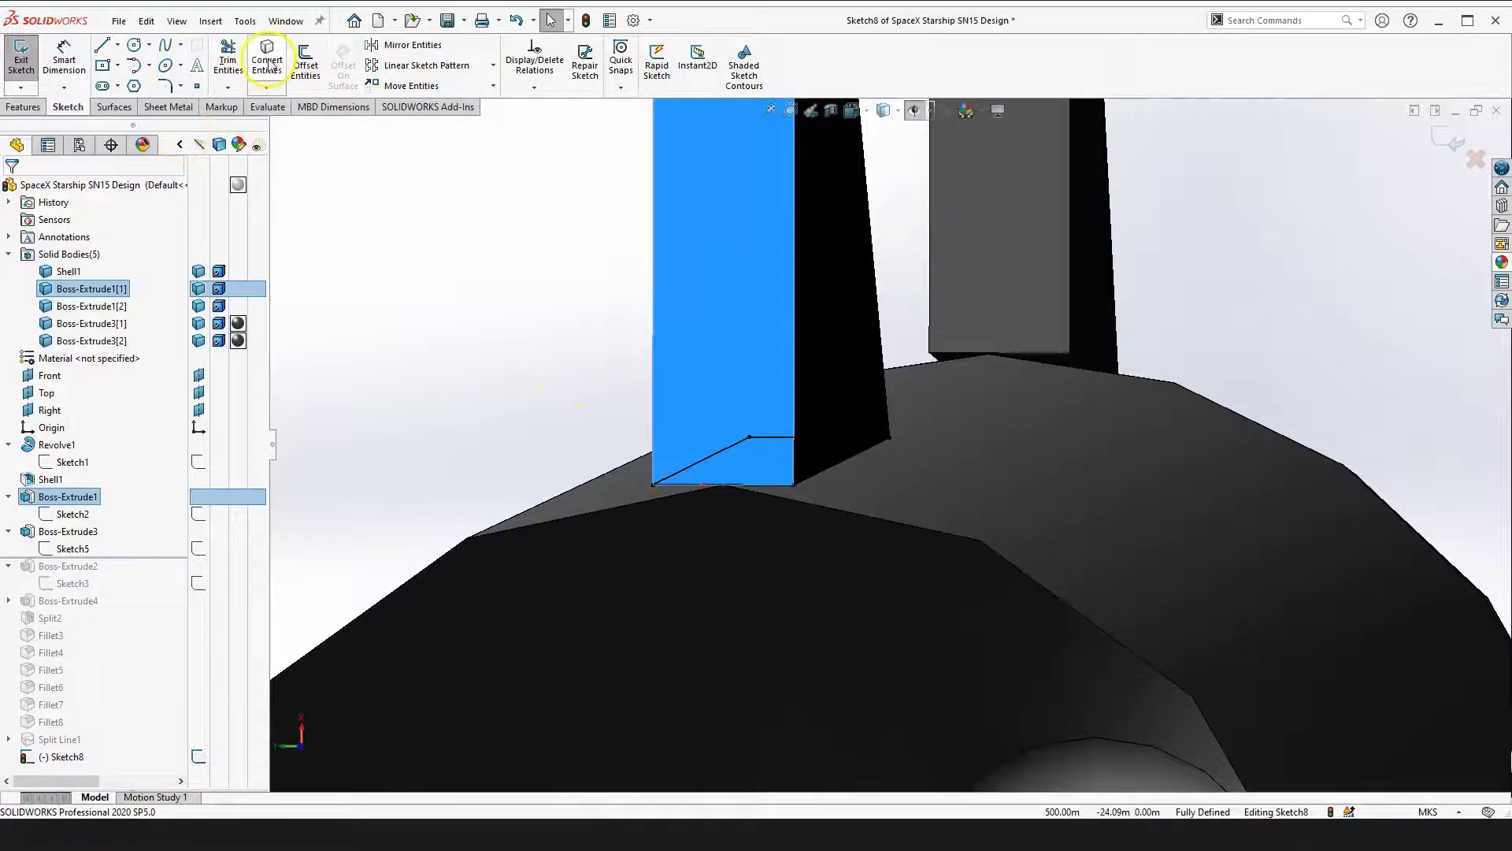
left_click(523, 319)
scroll(871, 442, "up", 2)
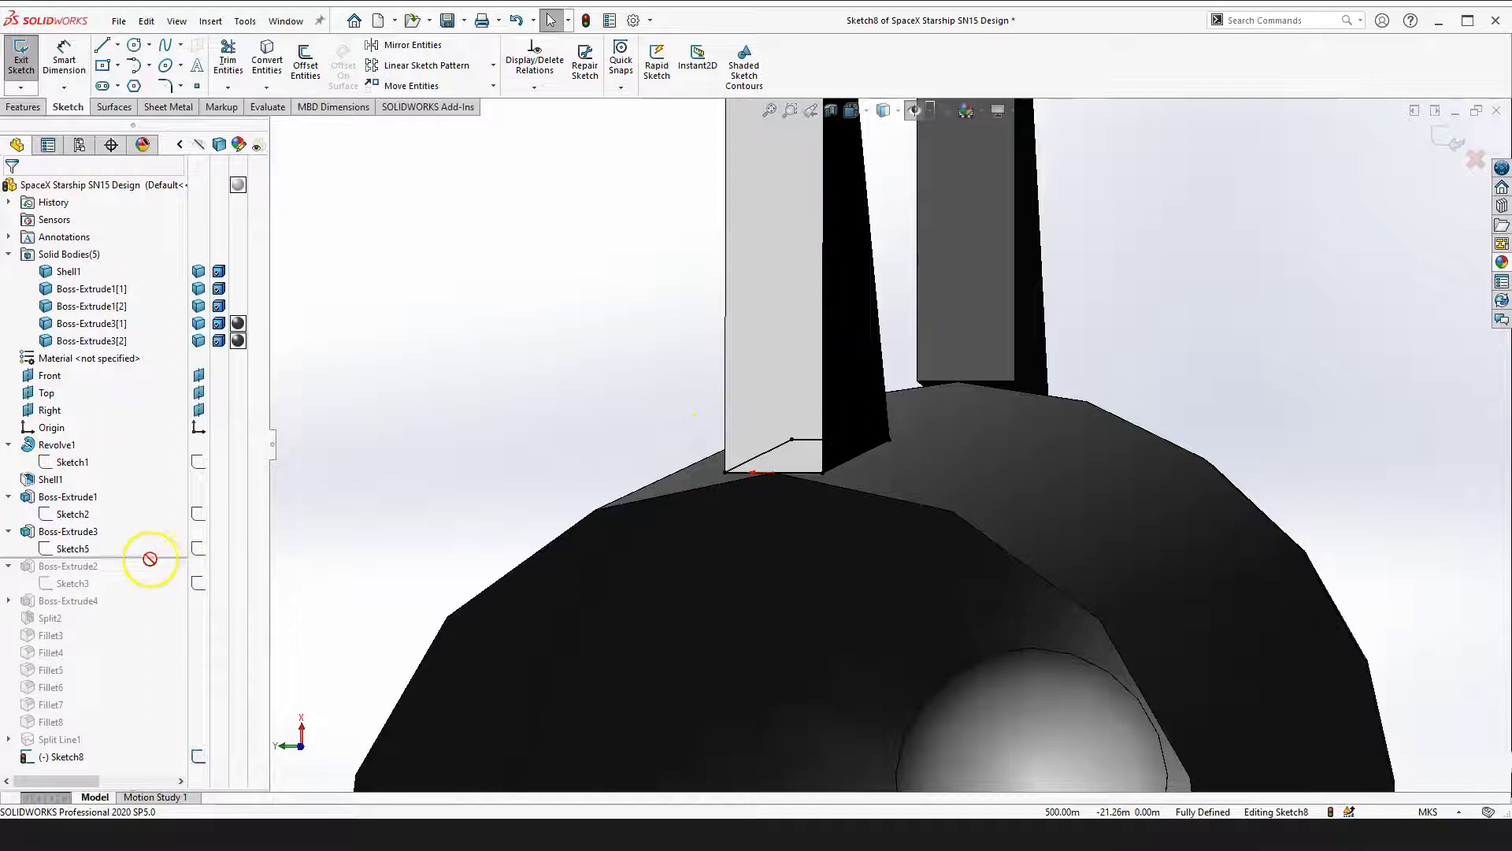
left_click(1477, 163)
left_click(554, 430)
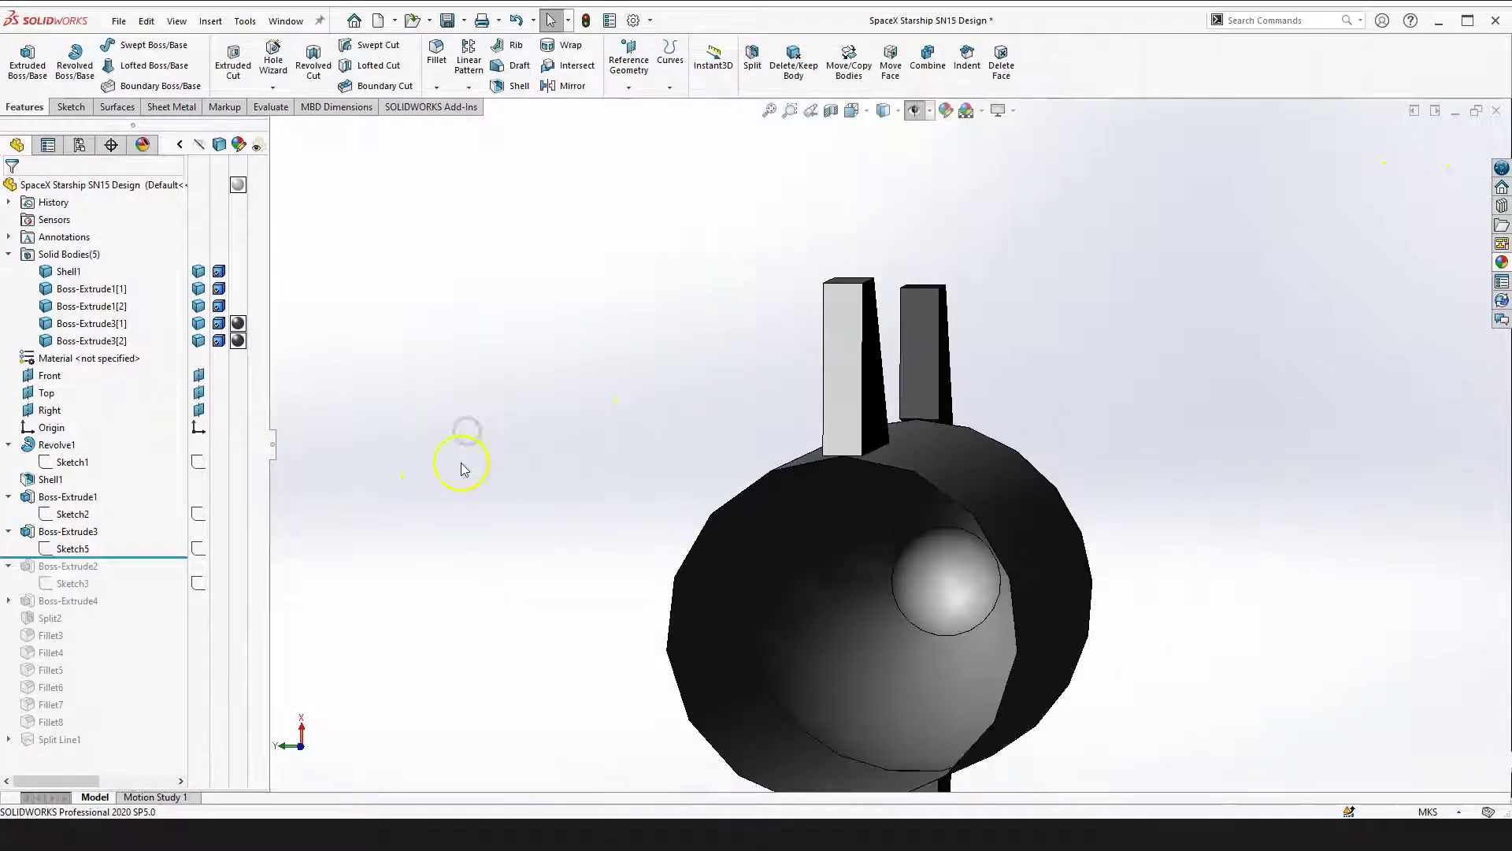
Roll the model forward past Boss-Extrude2 and open that extrusion for editing
left_click_drag(130, 555, 122, 588)
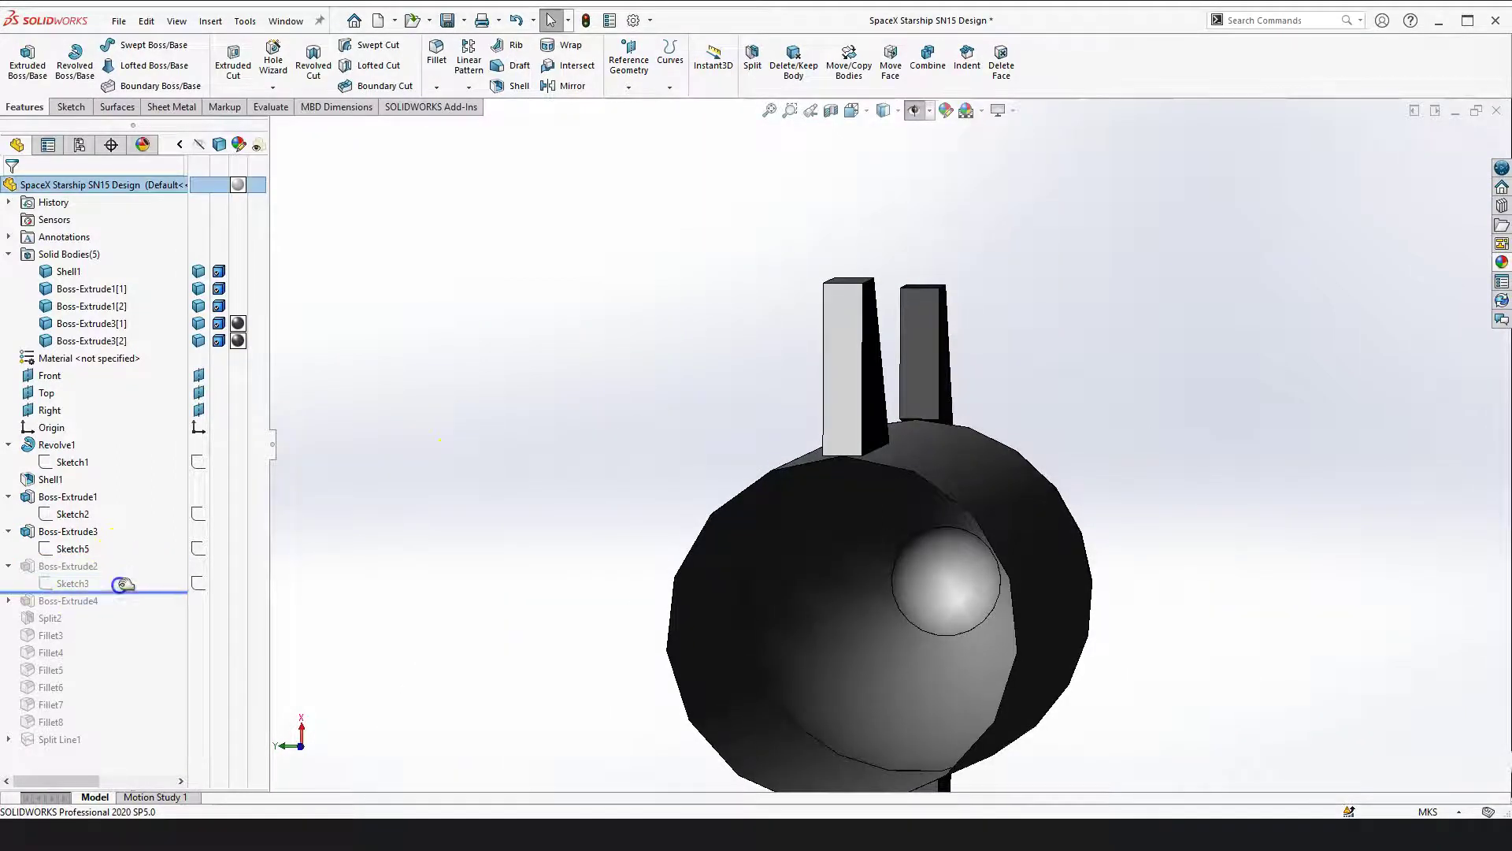
right_click(490, 471)
left_click(69, 549)
left_click(75, 479)
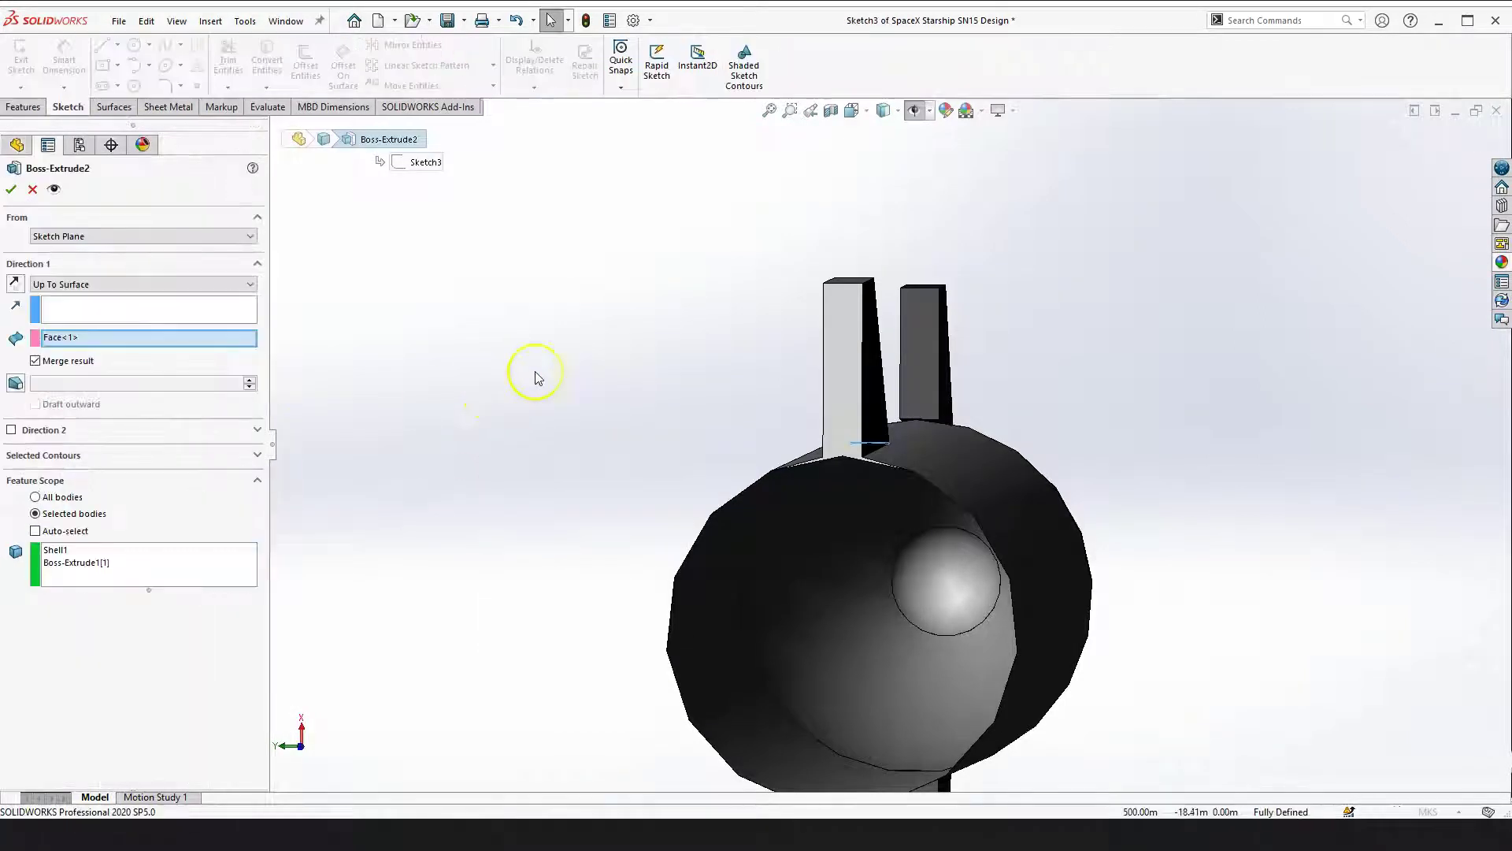
Inspect the Boss-Extrude2 preview at the fin root, keep its Up To Surface end condition, and accept the extrusion
right_click_drag(510, 310, 516, 382)
left_click_drag(610, 386, 659, 457)
scroll(832, 400, "down", 8)
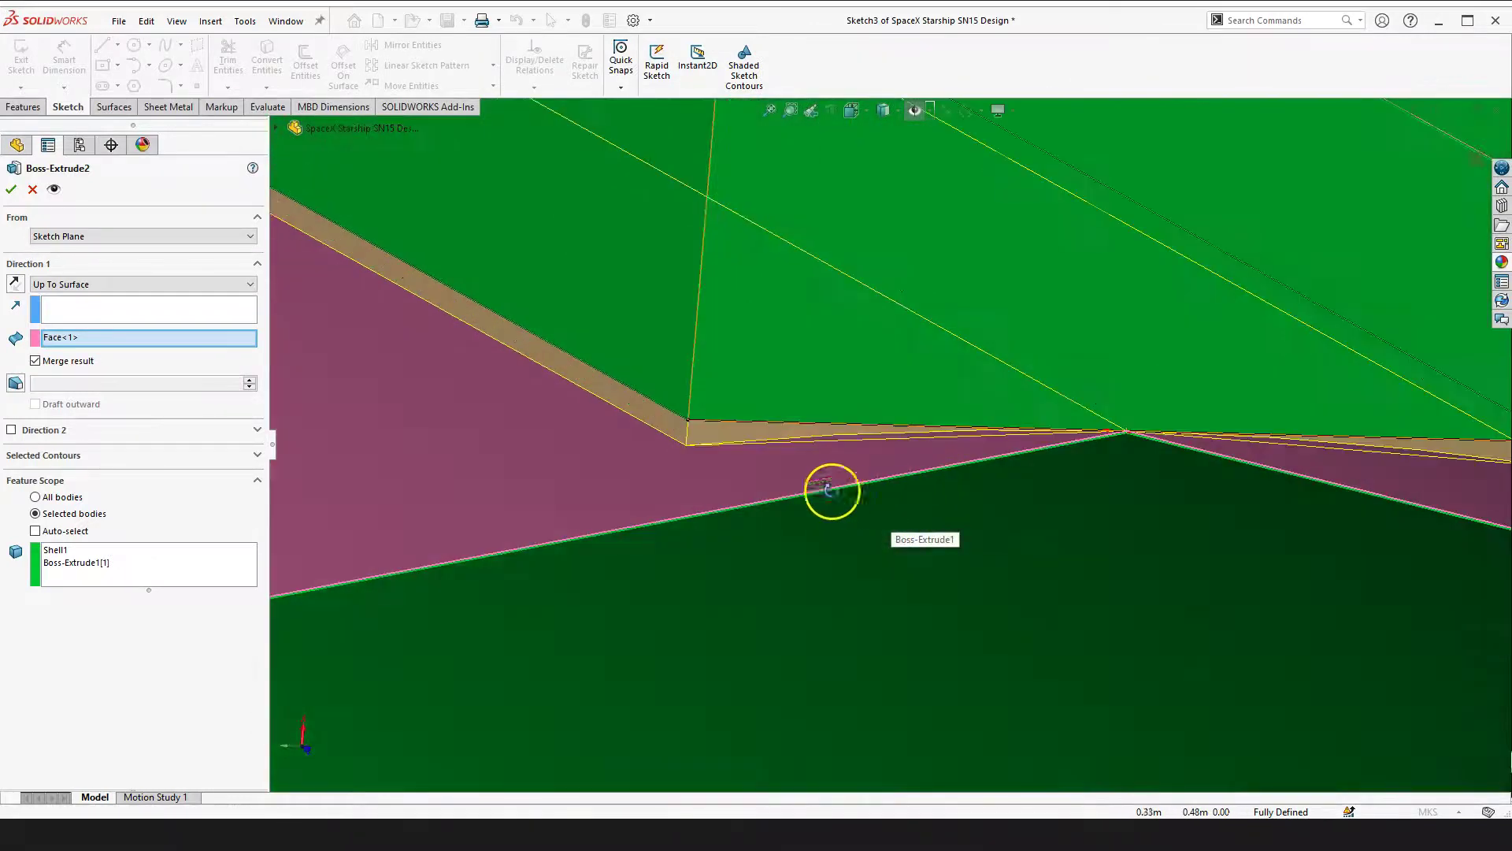
middle_click_drag(831, 490, 742, 382)
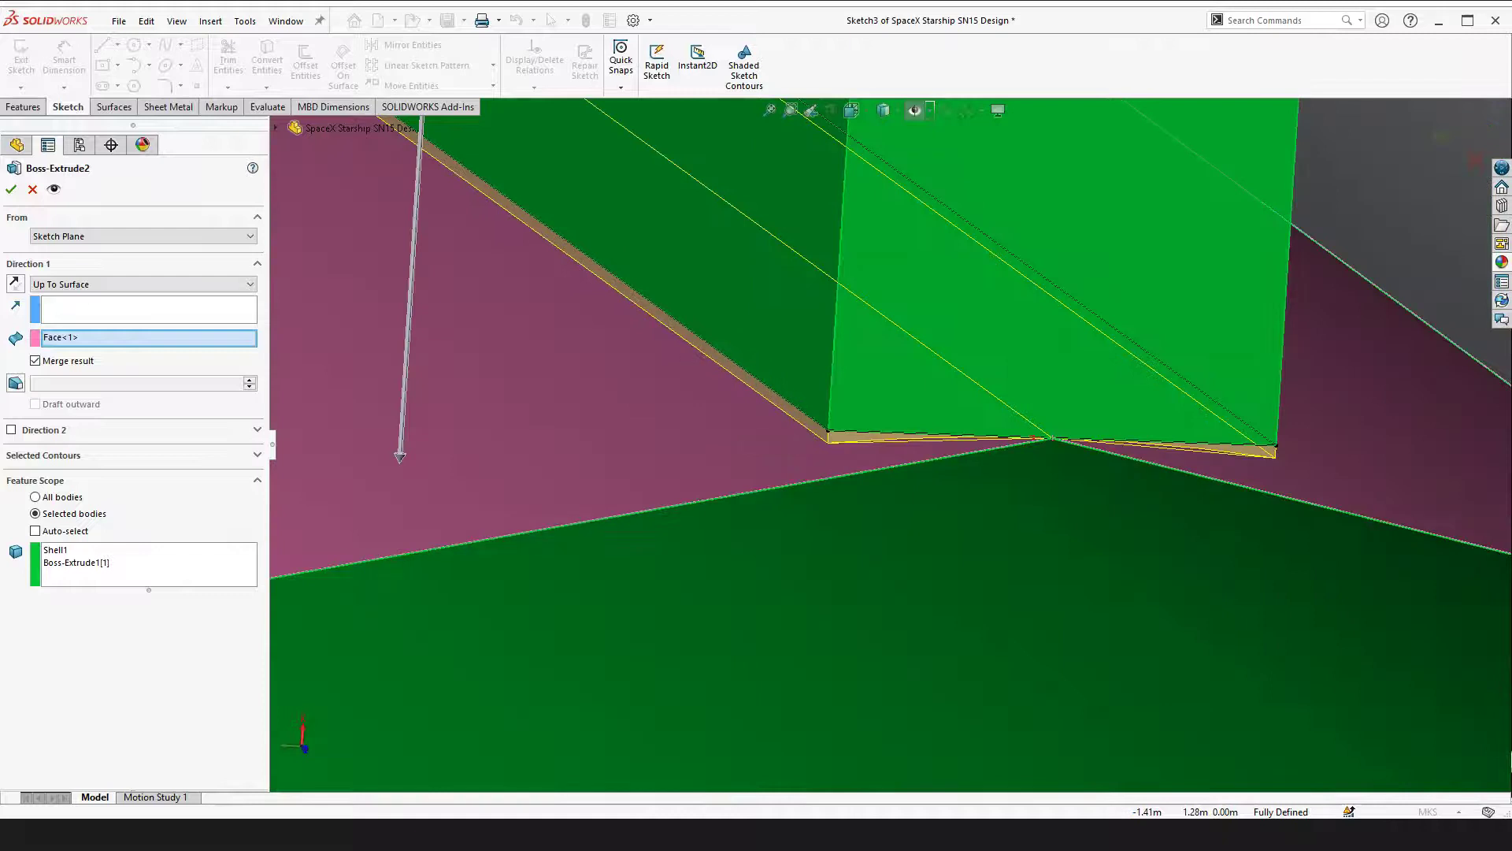
left_click(110, 285)
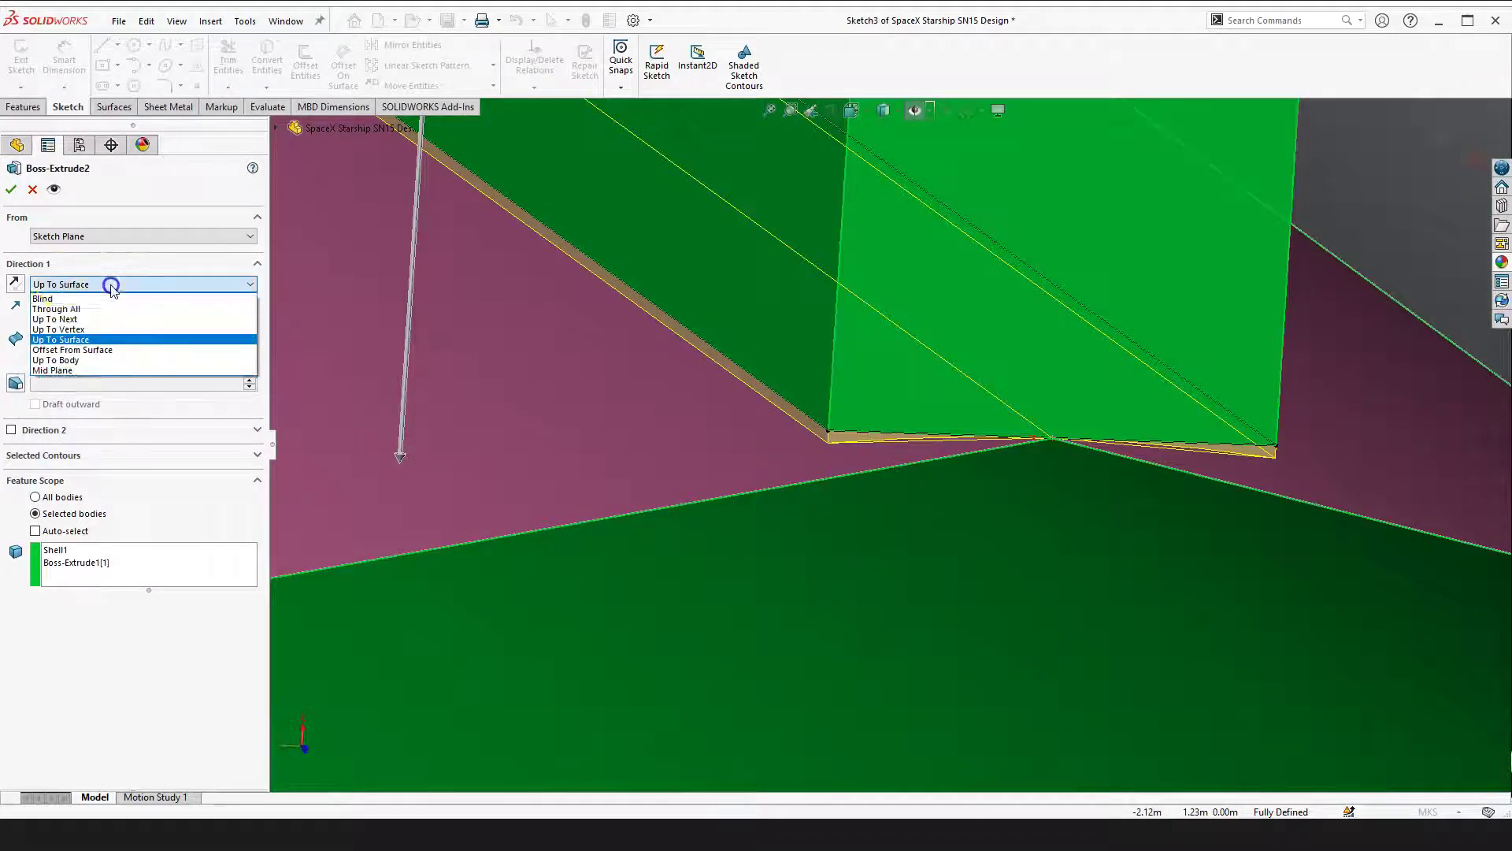
left_click(92, 340)
scroll(677, 460, "up", 5)
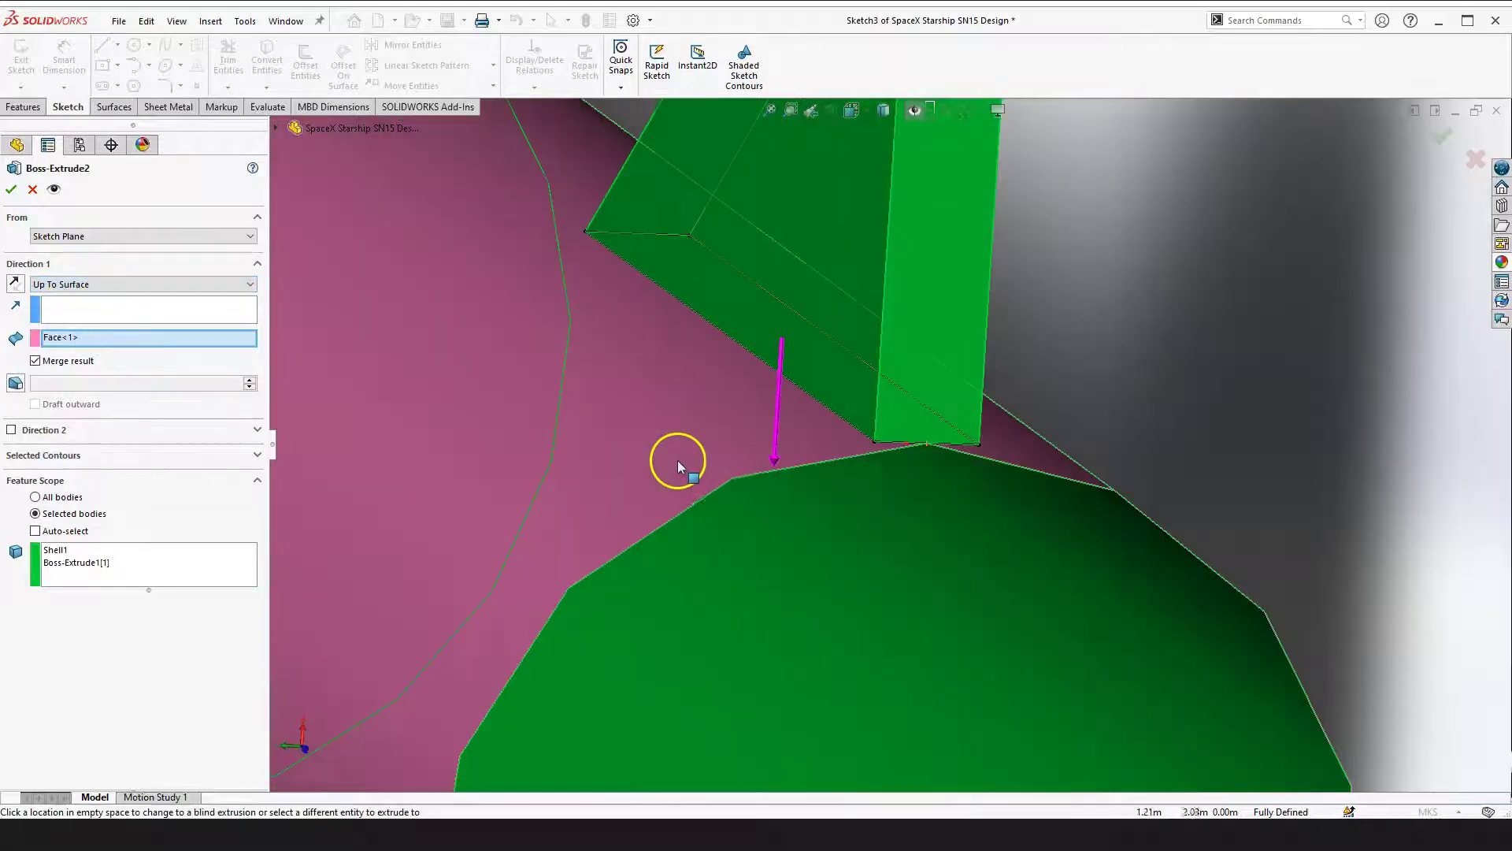
scroll(815, 441, "down", 3)
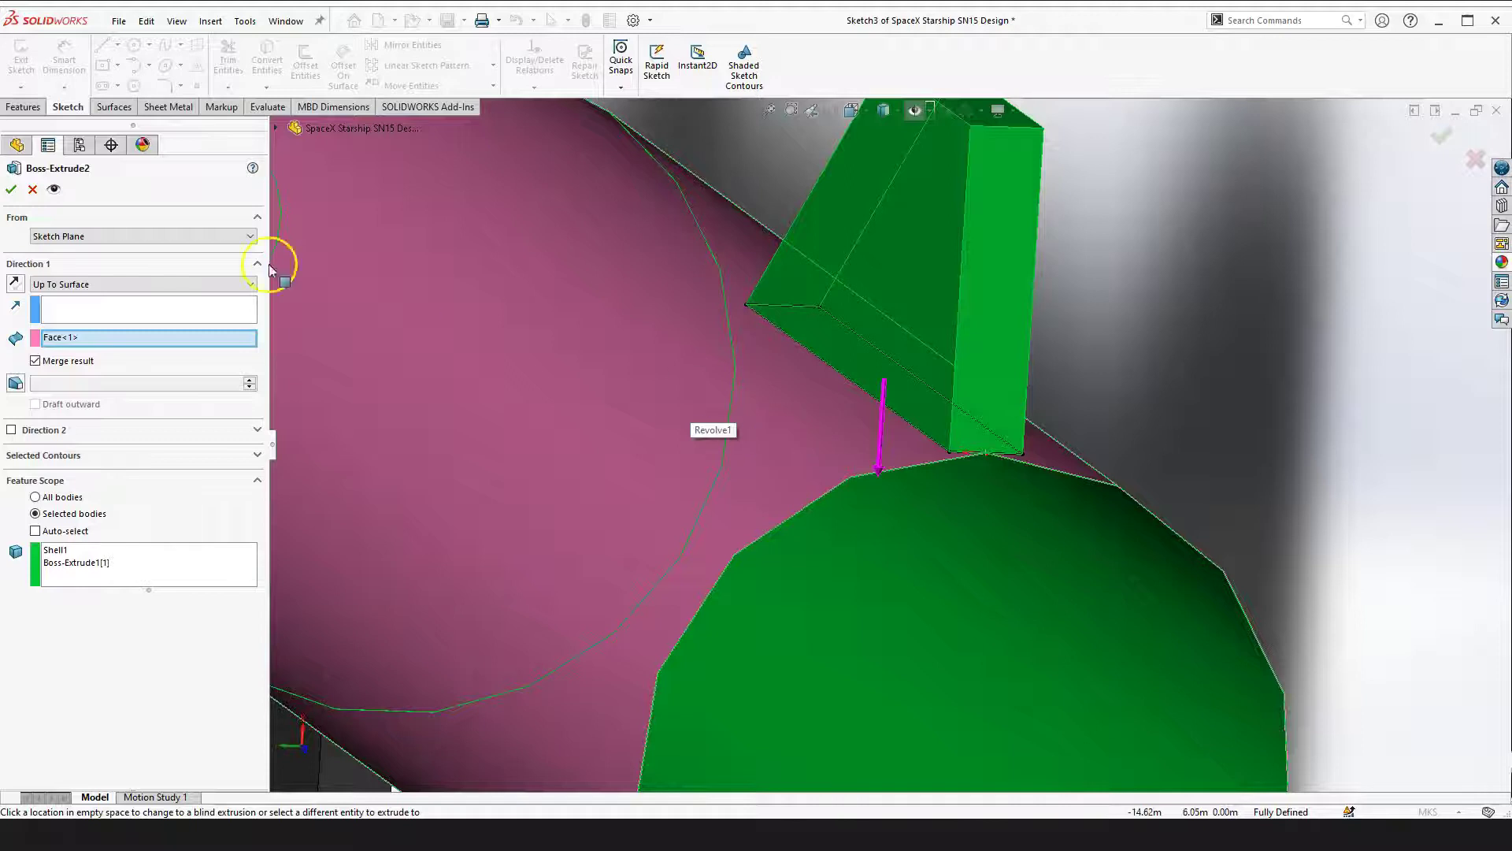
left_click(11, 195)
Highlight the shell's cylindrical face and inspect how the extrusion joins the base fin's root to the shell
scroll(965, 425, "down", 5)
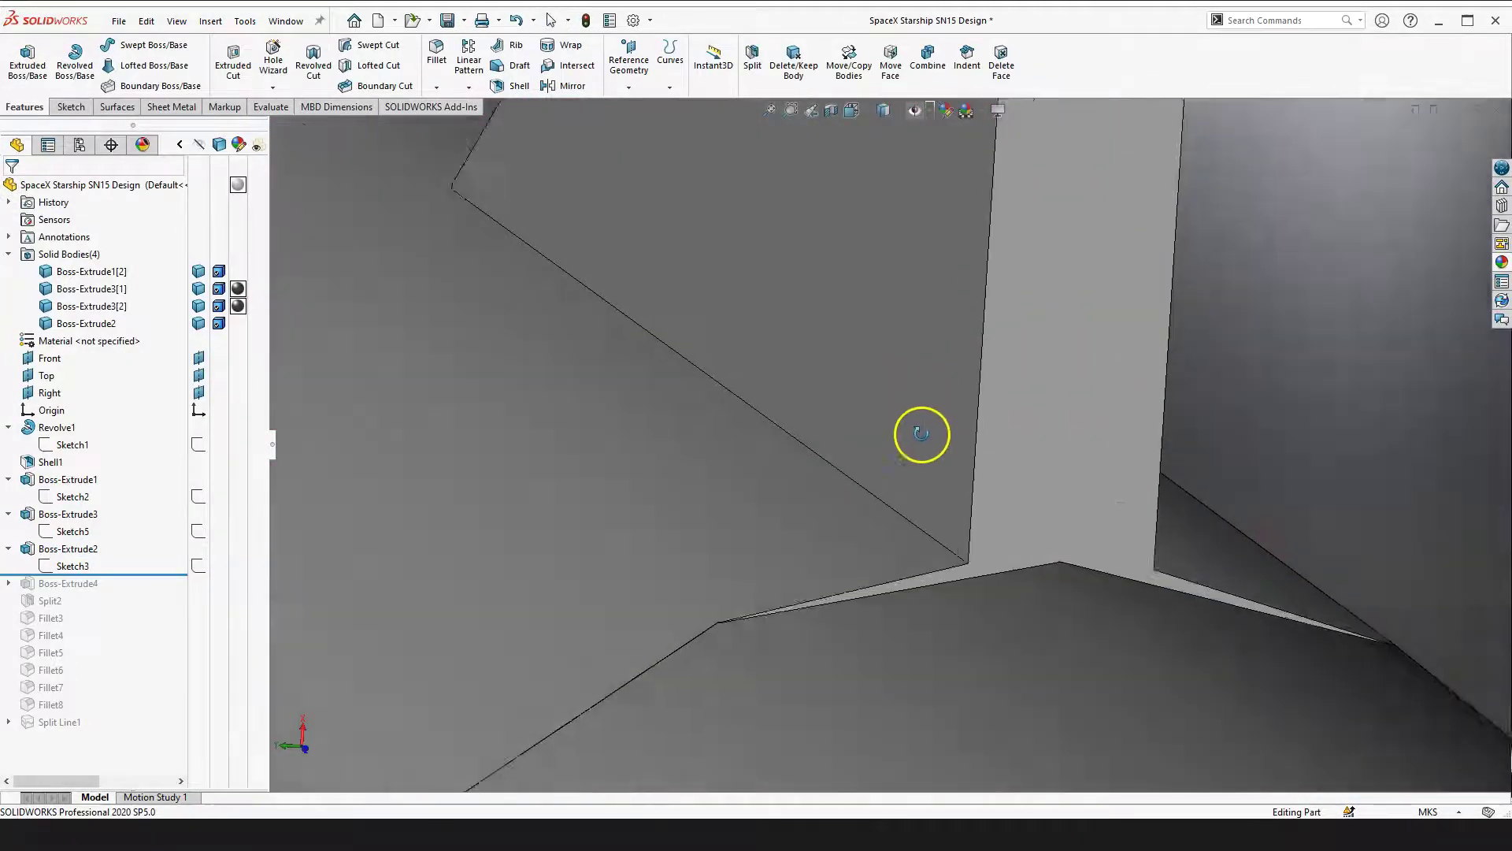
middle_click_drag(918, 453, 1157, 531)
left_click(959, 364)
middle_click_drag(1039, 540, 979, 546)
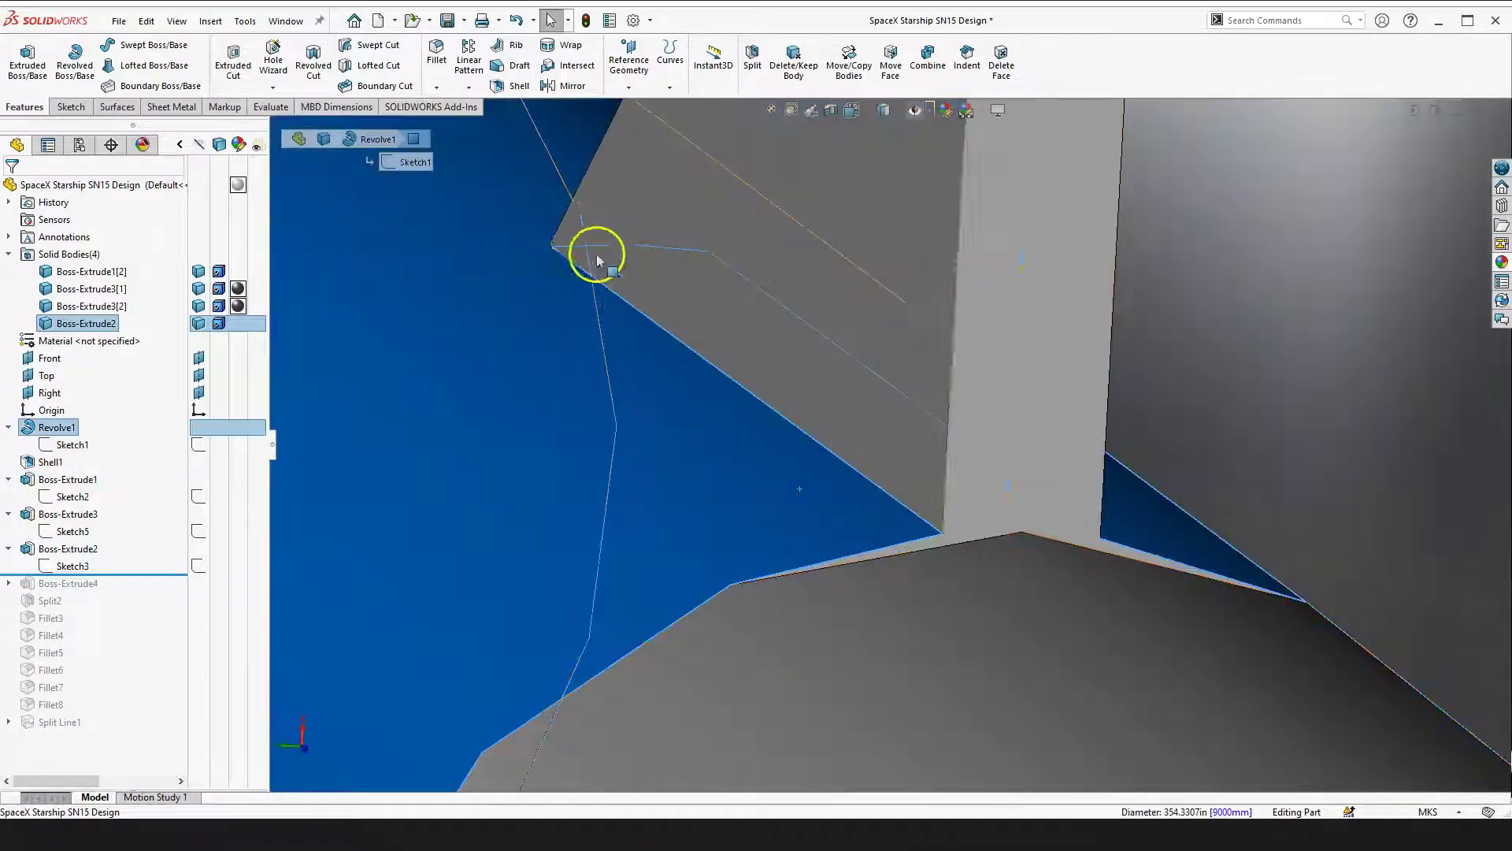
scroll(701, 378, "up", 4)
left_click(1215, 371)
Examine the root of the opposite base fin, the nose fins and the overall rocket
scroll(1040, 504, "up", 4)
scroll(938, 650, "down", 3)
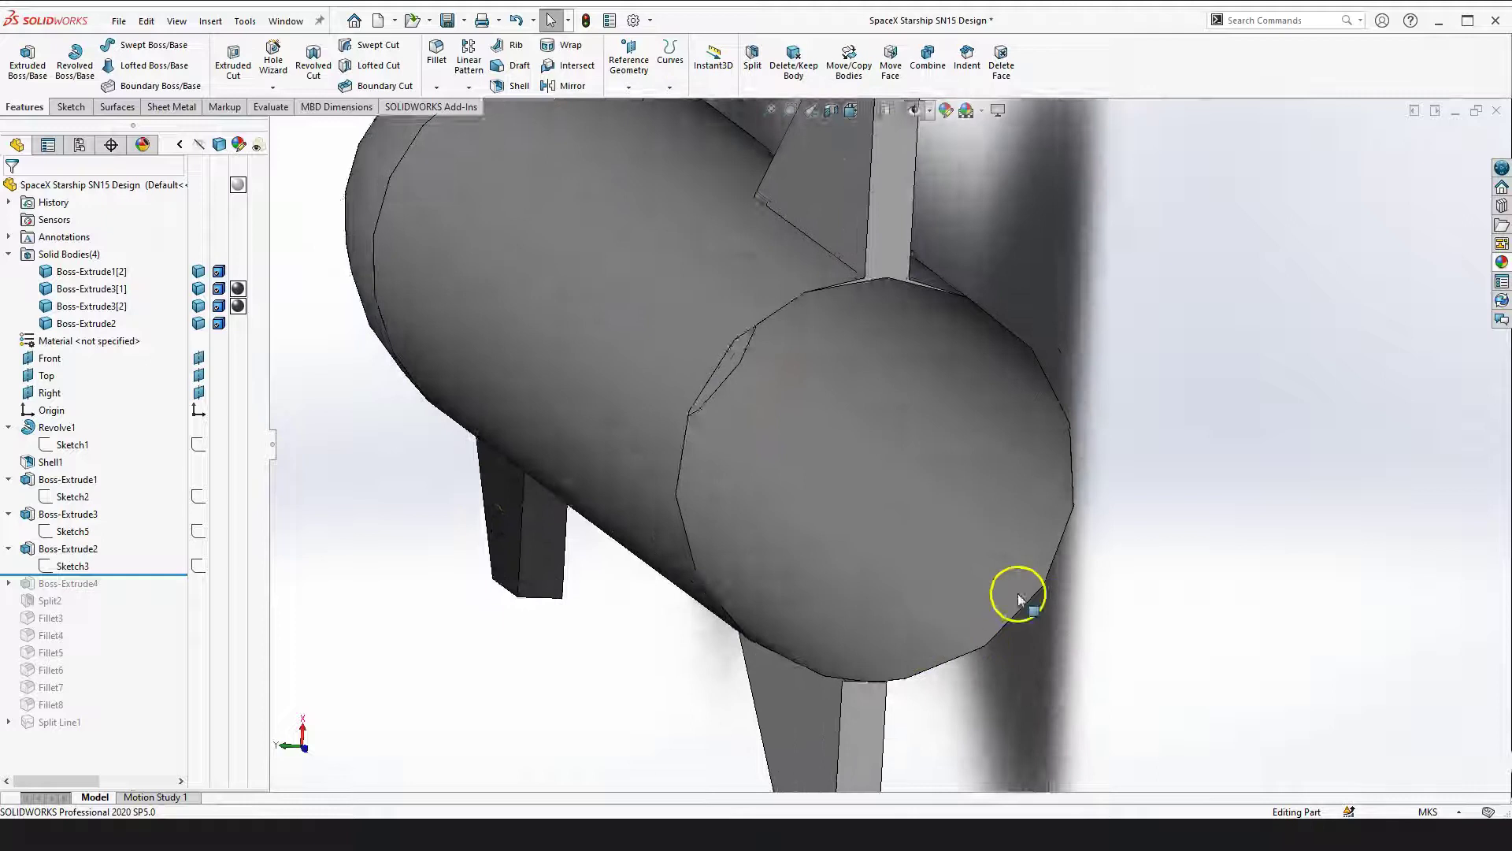
scroll(1030, 590, "up", 4)
scroll(867, 564, "down", 8)
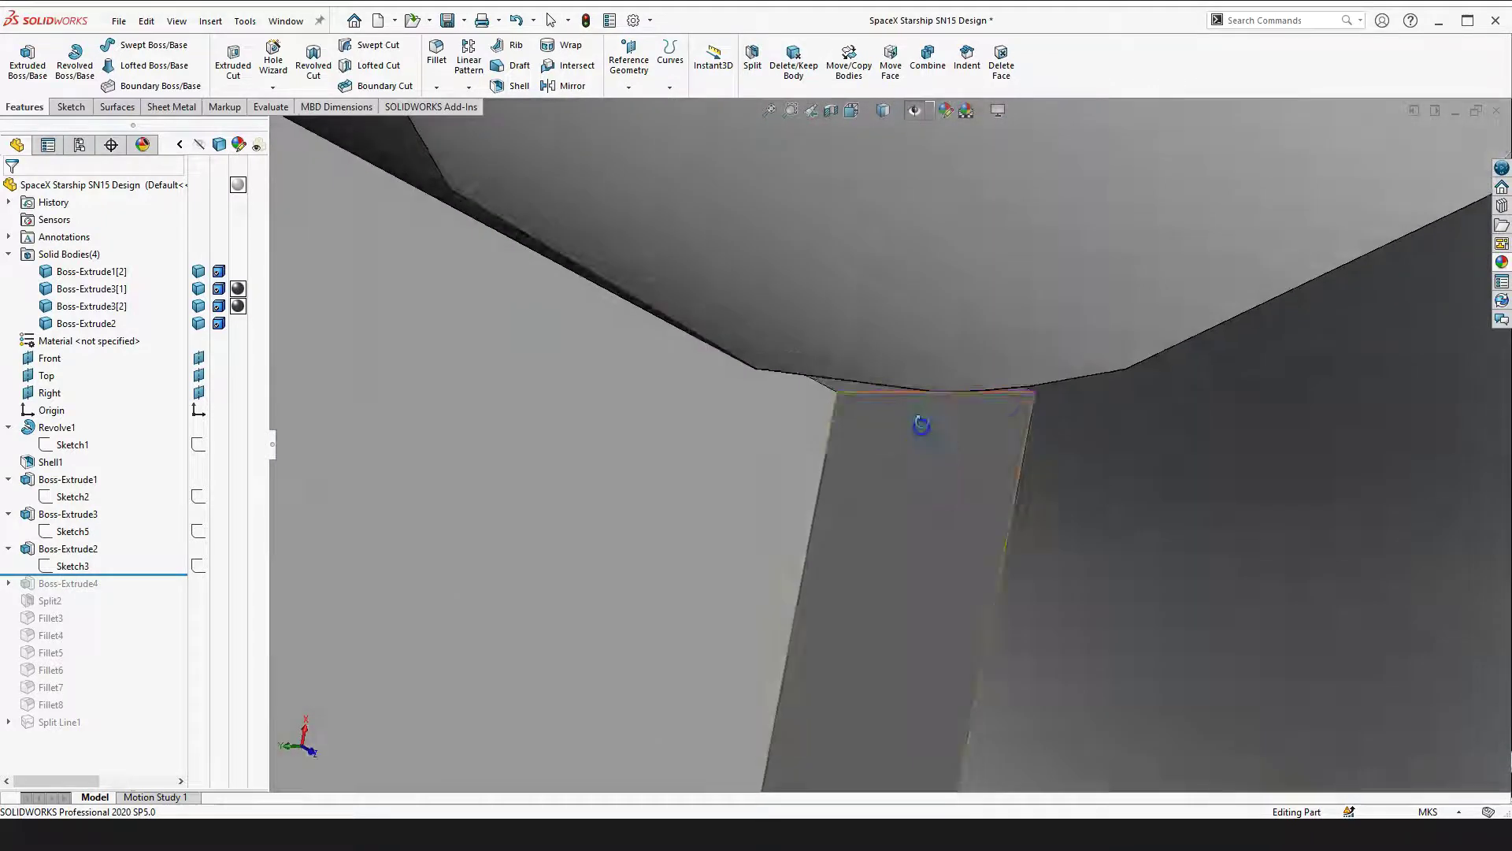
scroll(922, 424, "up", 10)
middle_click_drag(783, 351, 716, 398)
scroll(827, 322, "up", 4)
scroll(903, 337, "down", 5)
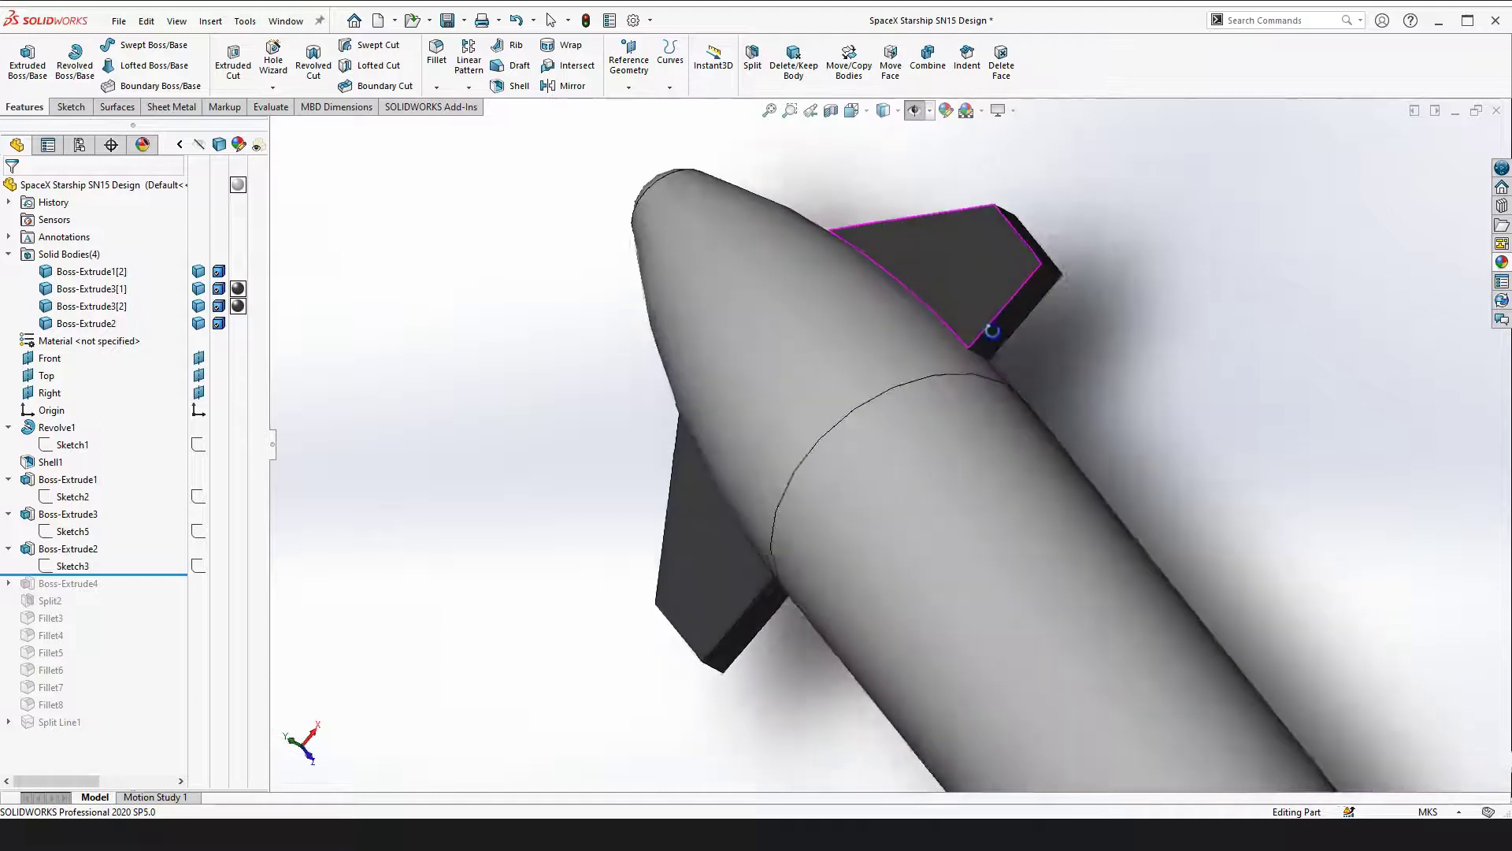
middle_click_drag(993, 331, 923, 412)
scroll(923, 412, "up", 6)
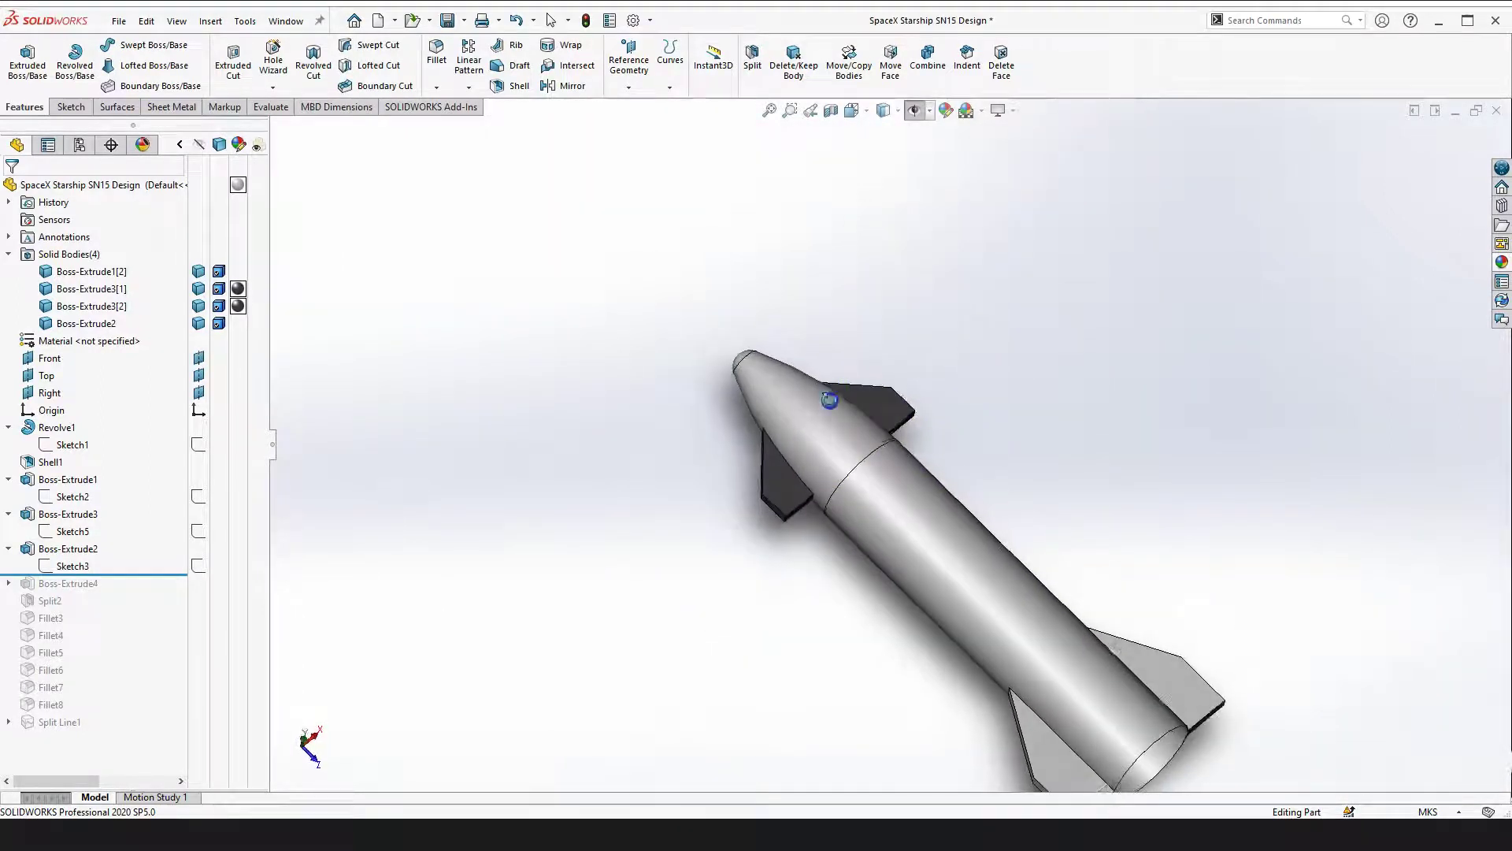
scroll(830, 388, "up", 5)
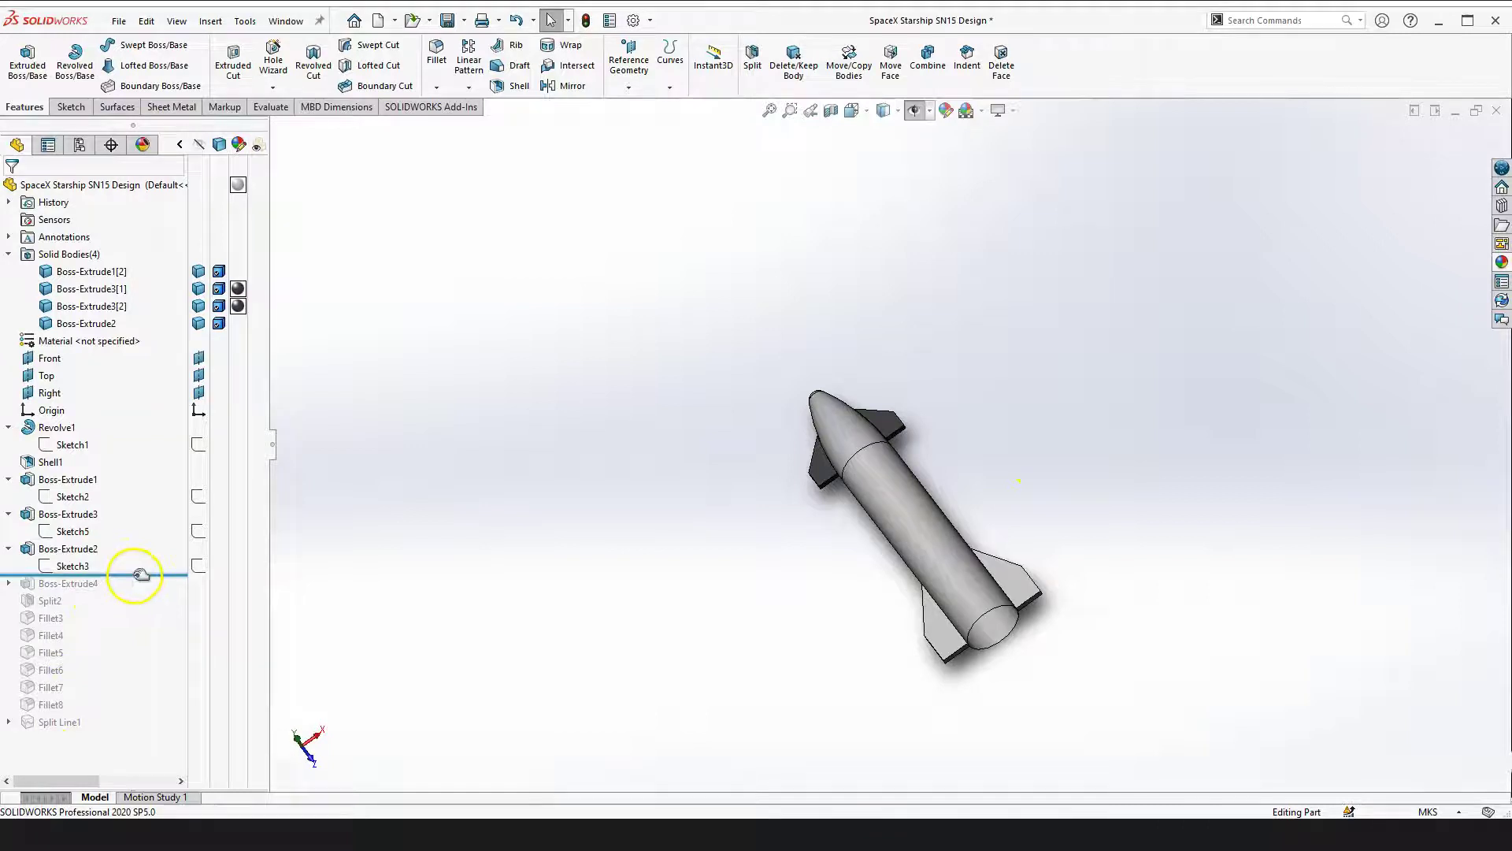
Roll the model forward past Boss-Extrude4 and view the base fins against the shell
left_click_drag(141, 574, 138, 592)
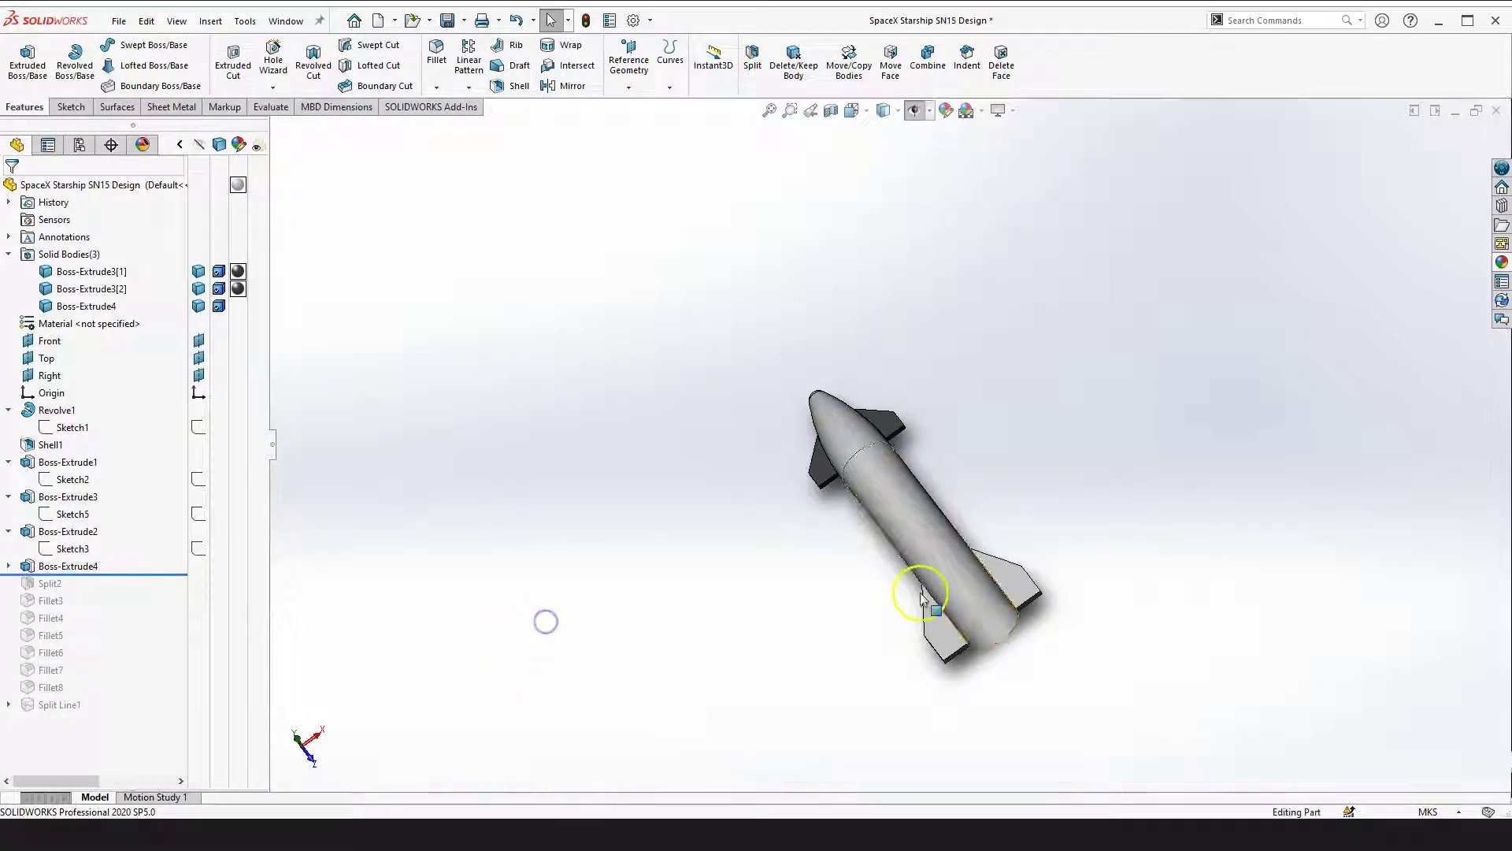
scroll(1043, 618, "down", 3)
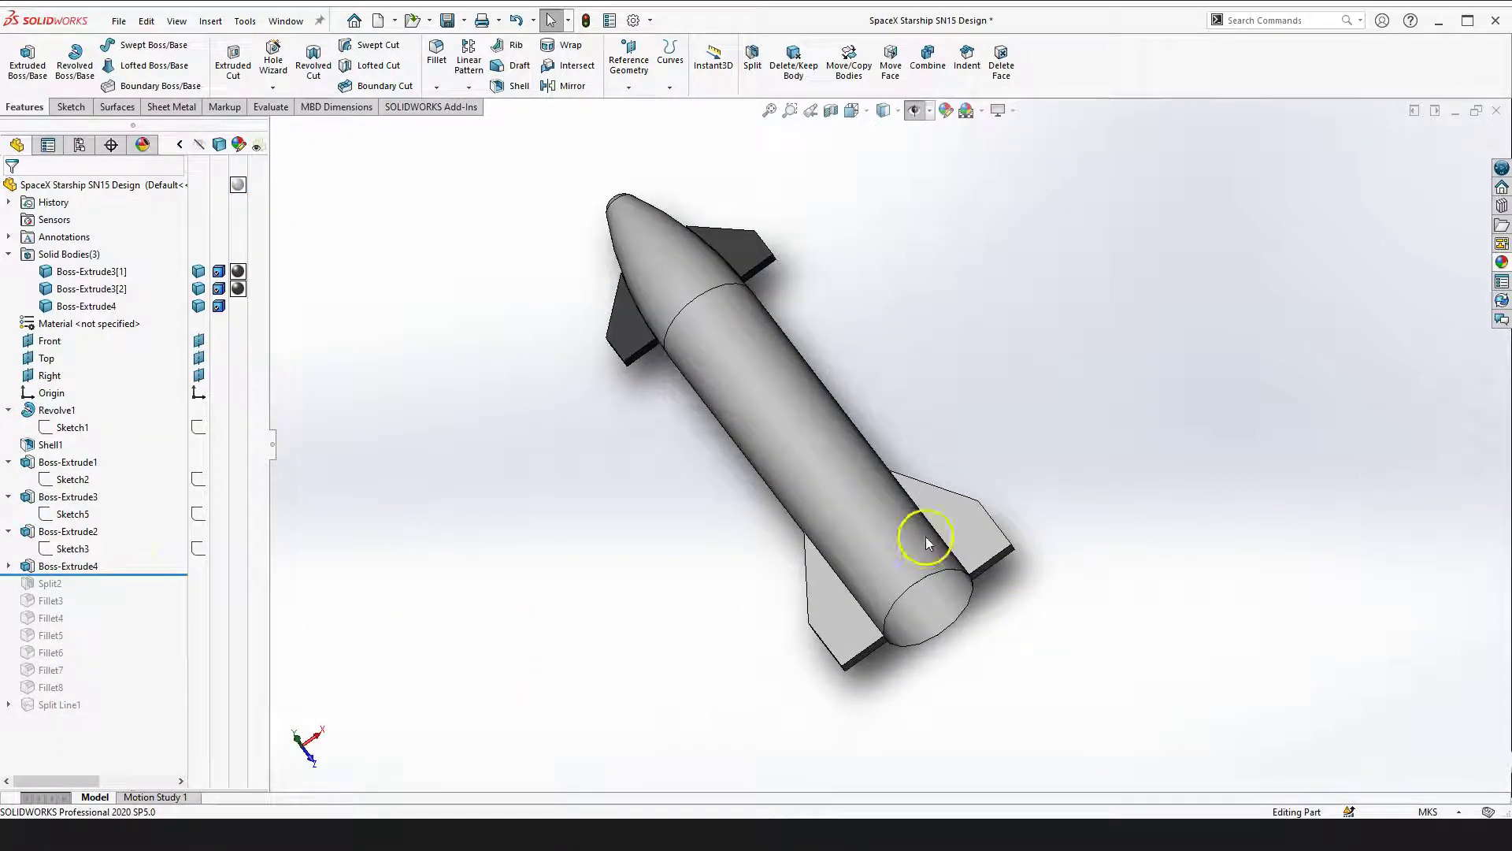
scroll(68, 718, "down", 5)
scroll(71, 725, "up", 5)
left_click(488, 593)
right_click_drag(555, 540, 561, 549)
Highlight the cylindrical body face and examine the rocket body from its open base to the nose
left_click_drag(562, 559, 1109, 541)
middle_click_drag(892, 446, 843, 402)
scroll(878, 494, "down", 2)
mouse_move(878, 493)
middle_mouse_down()
mouse_move(868, 480)
mouse_move(896, 501)
middle_mouse_up()
left_click(1065, 449)
scroll(1114, 581, "up", 3)
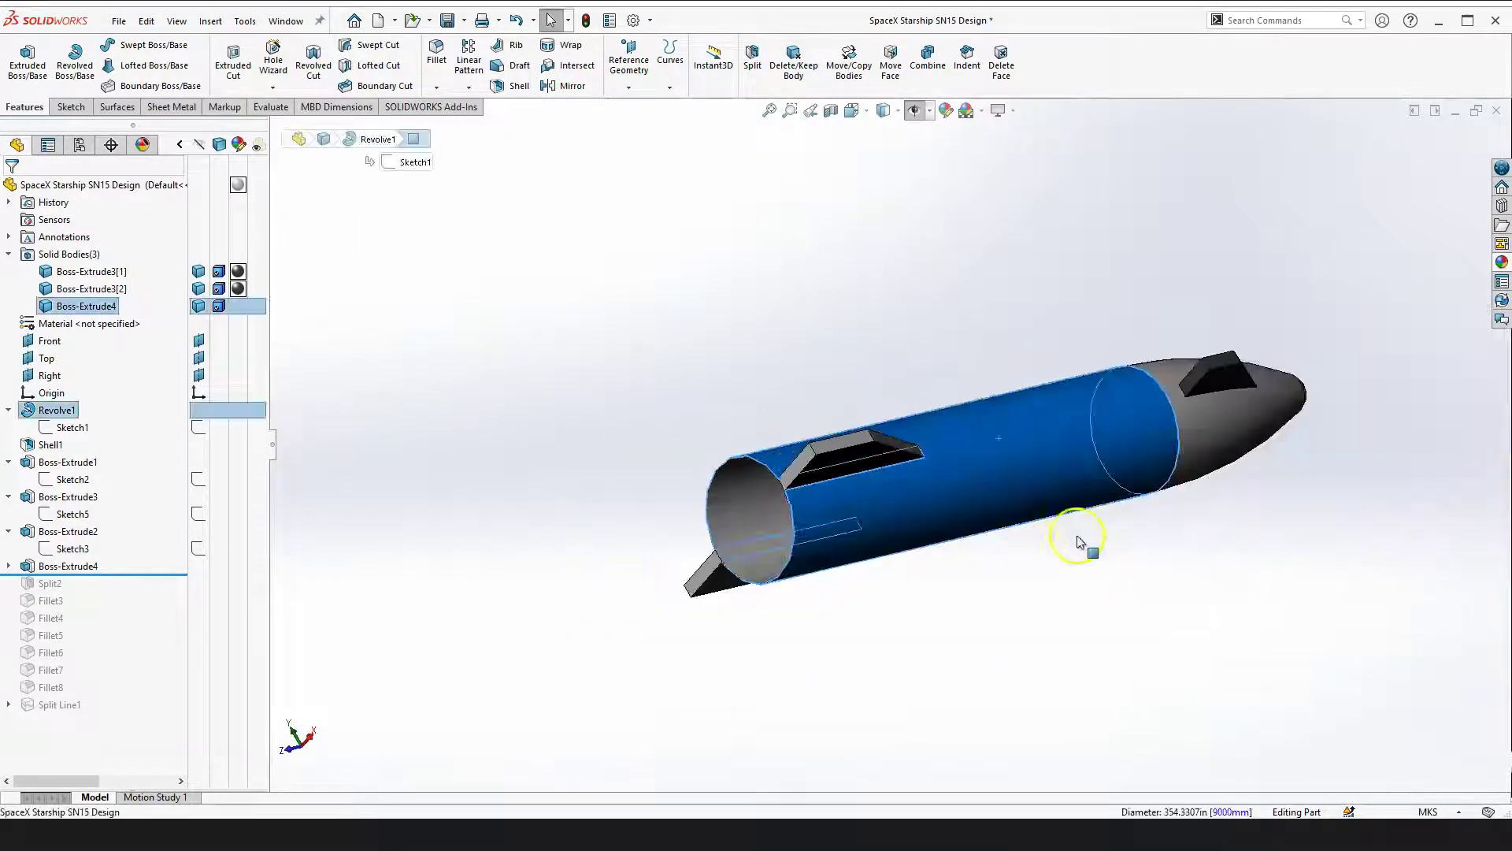
key("Escape")
right_click_drag(1100, 583, 1100, 675)
left_click_drag(1100, 675, 1003, 381)
middle_click_drag(1003, 381, 1016, 475)
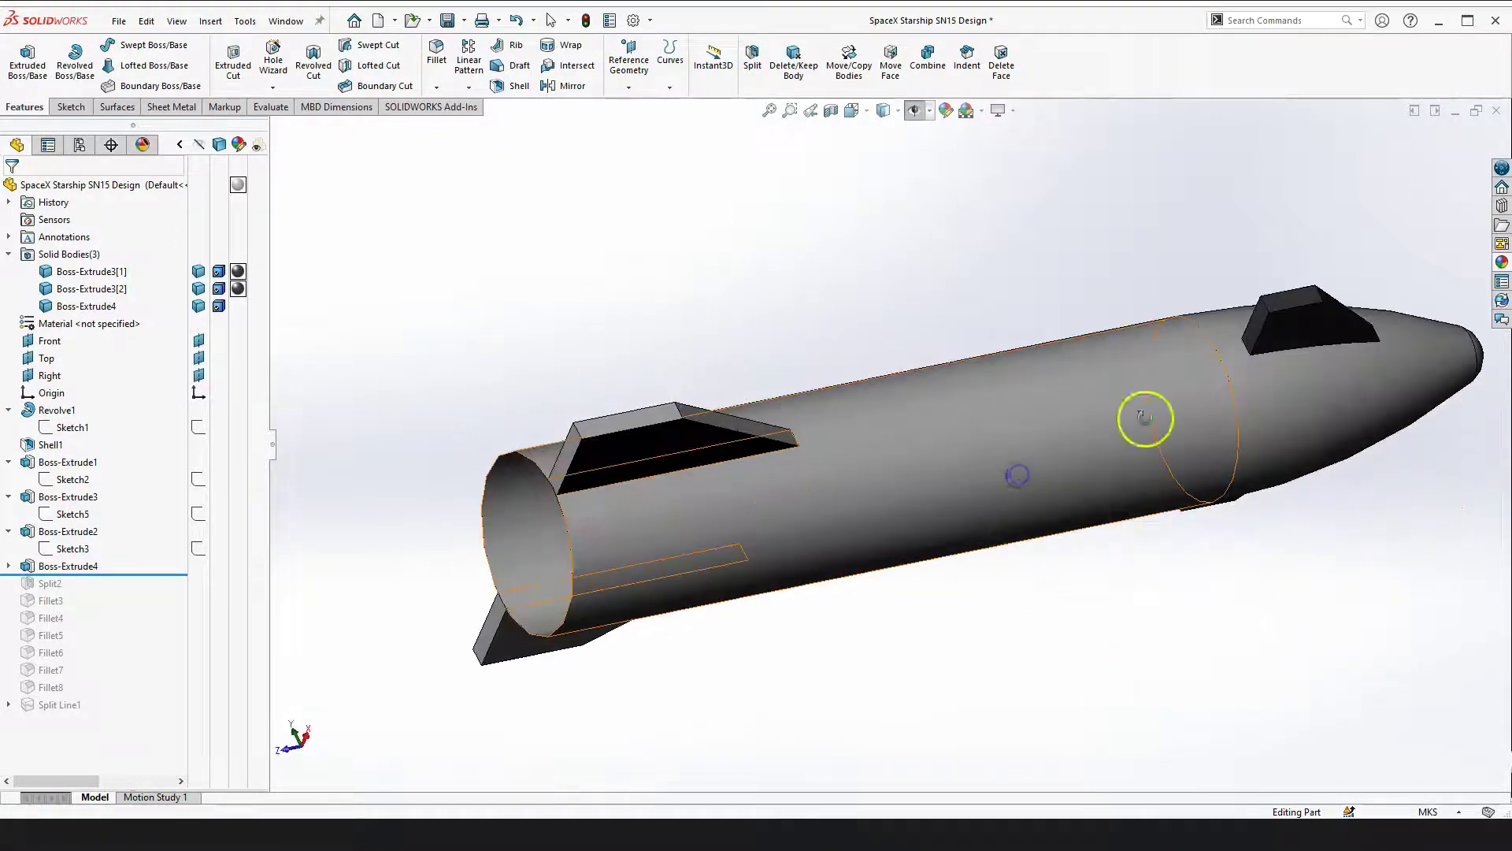
scroll(1293, 403, "up", 2)
middle_click_drag(1292, 403, 1171, 371)
left_click_drag(1171, 372, 668, 323)
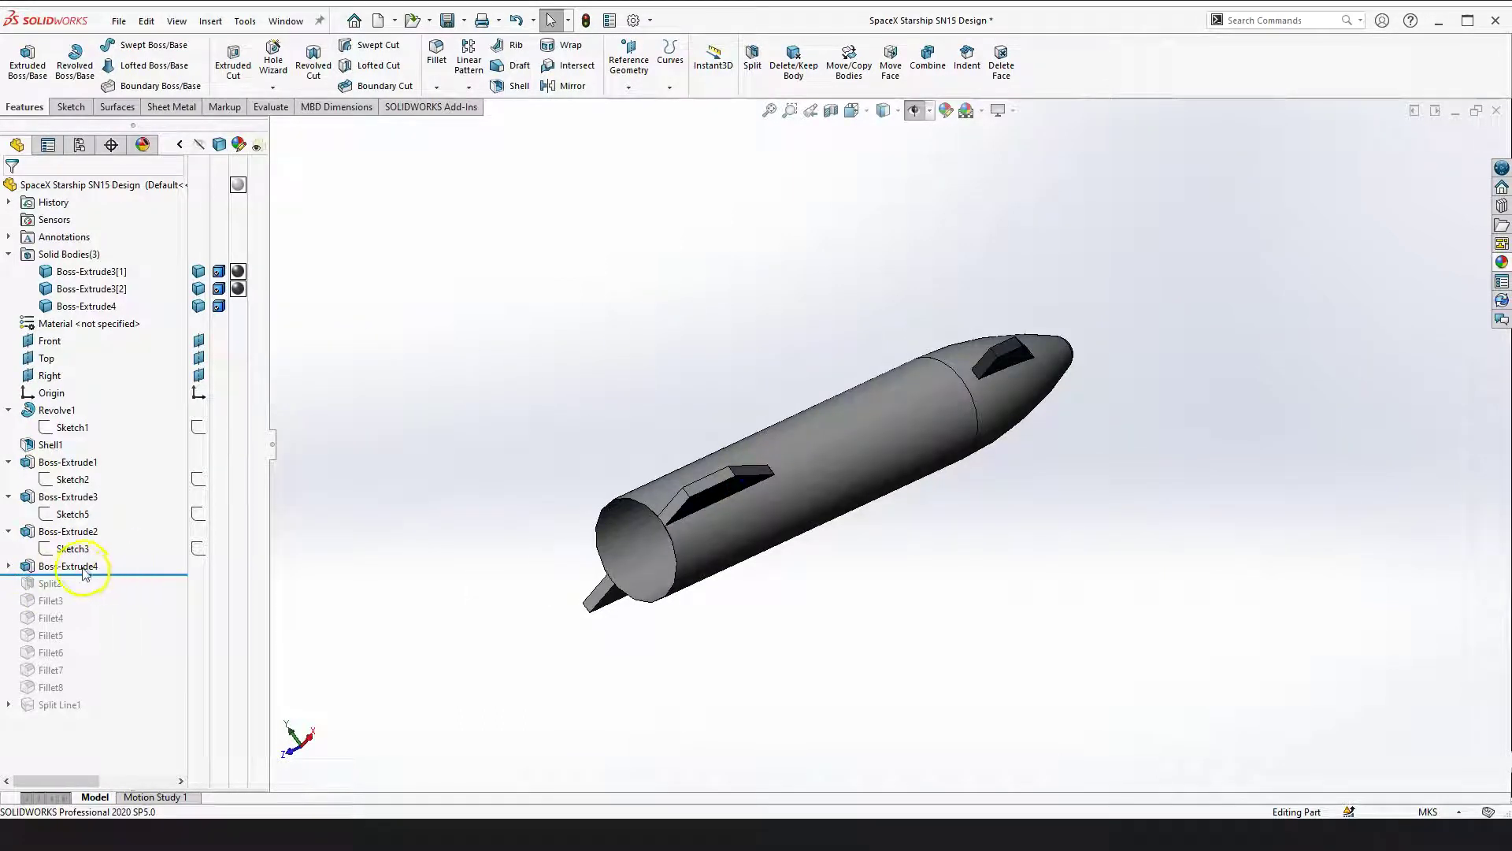
Roll the model forward past Split2 and highlight that split feature
left_click_drag(120, 576, 112, 592)
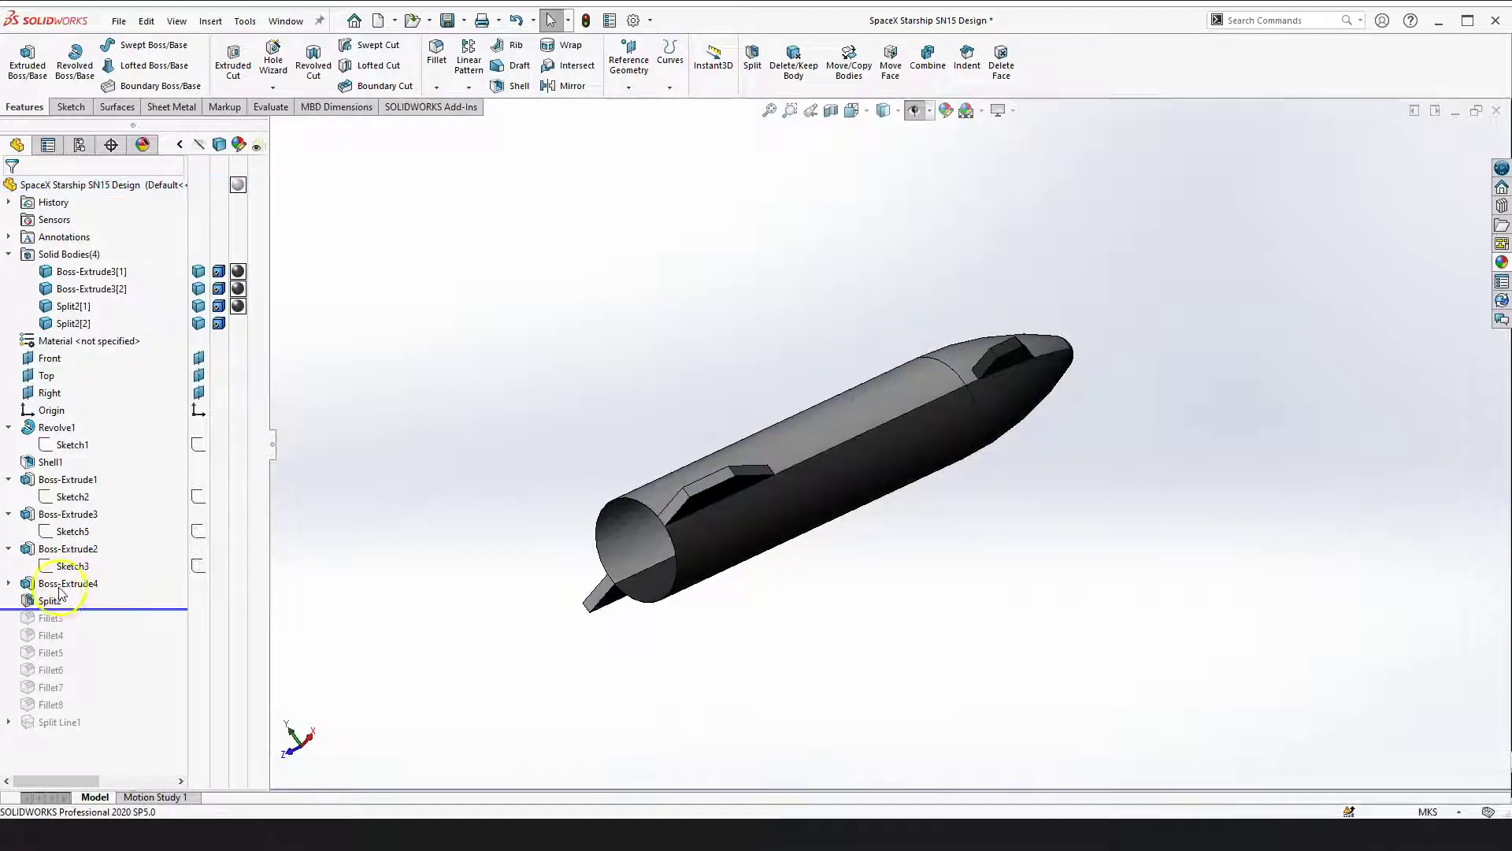
left_click(48, 600)
left_click(469, 398)
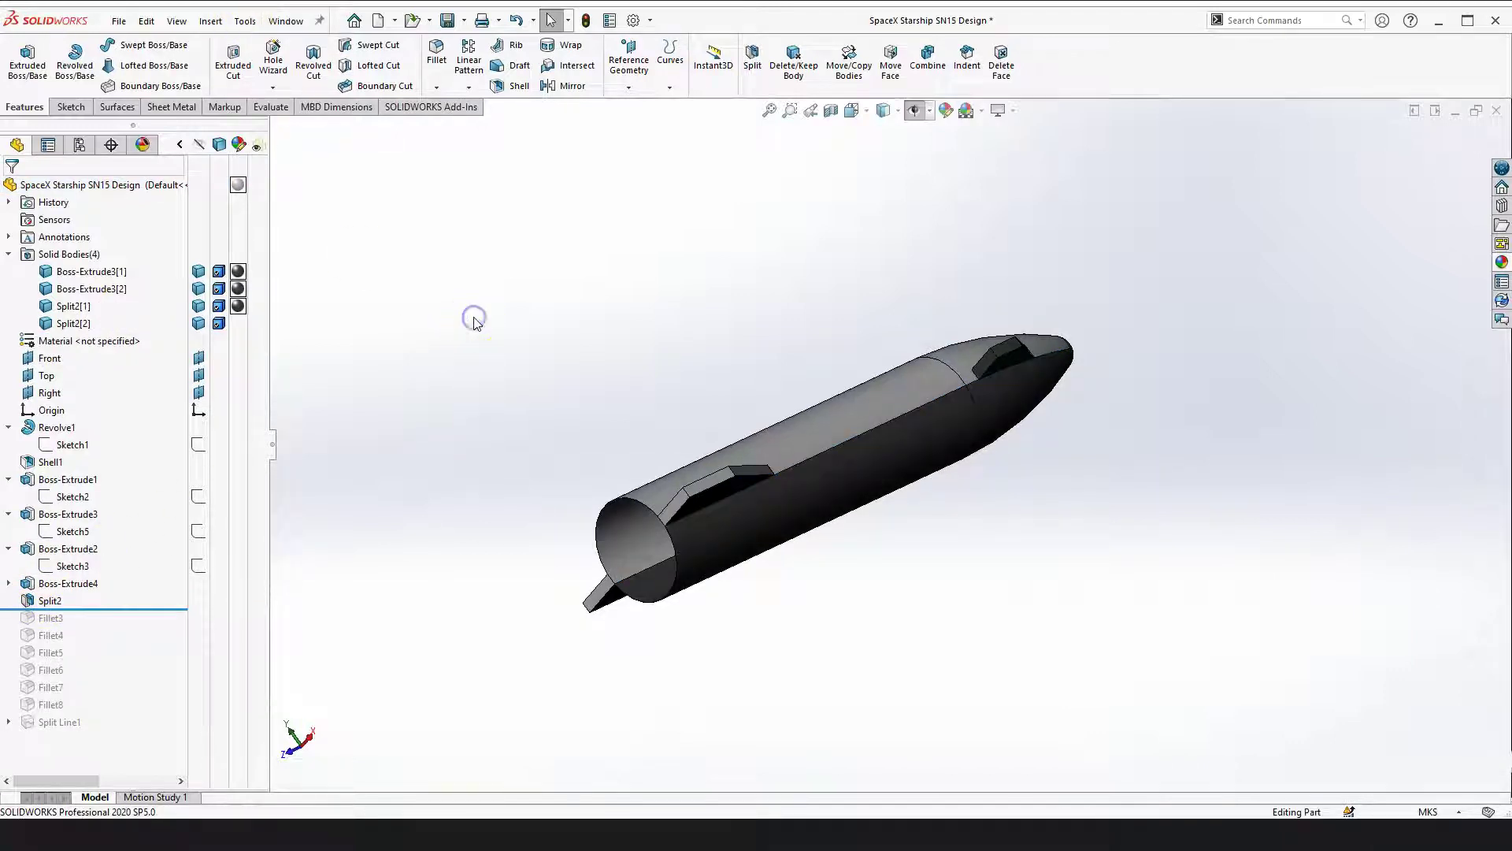
Start a Split feature with the base fin's dark side face as the trim tool and cut the bodies
left_click(217, 23)
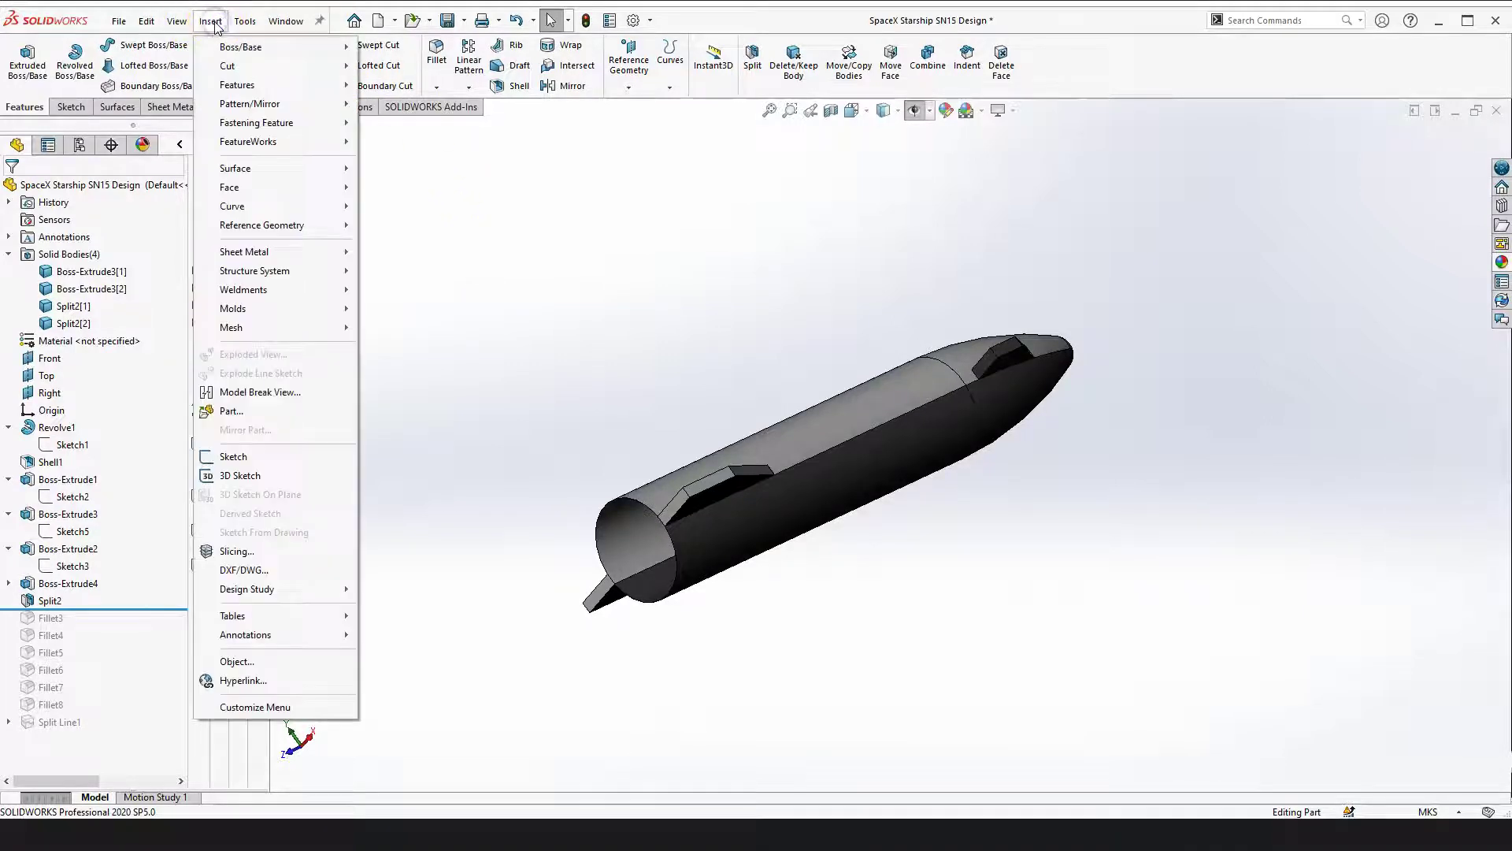
mouse_move(236, 84)
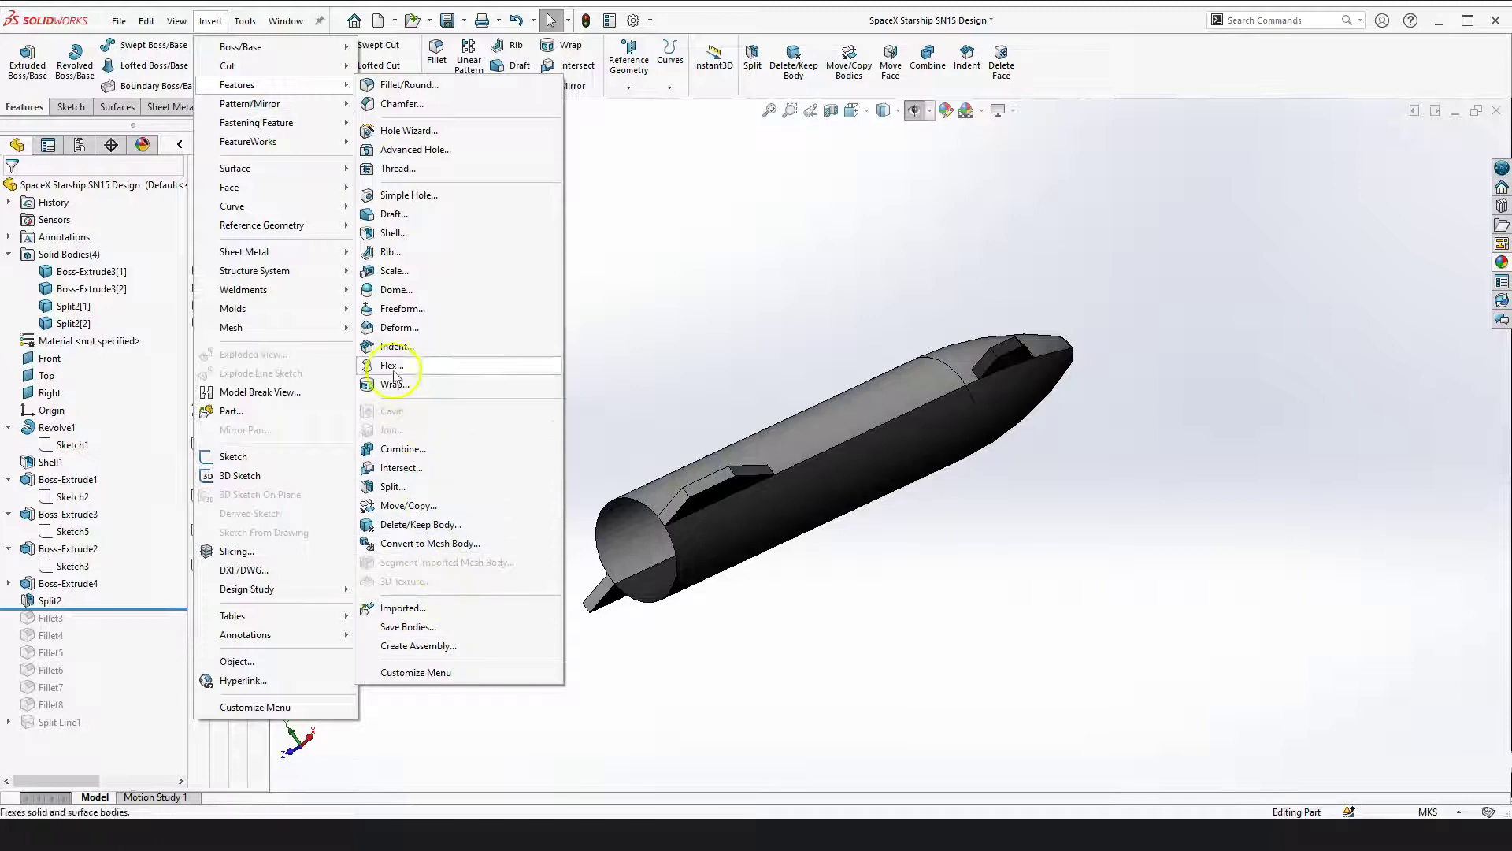
left_click(391, 487)
right_click_drag(534, 356, 530, 513)
middle_click_drag(597, 507, 731, 280)
scroll(652, 307, "down", 3)
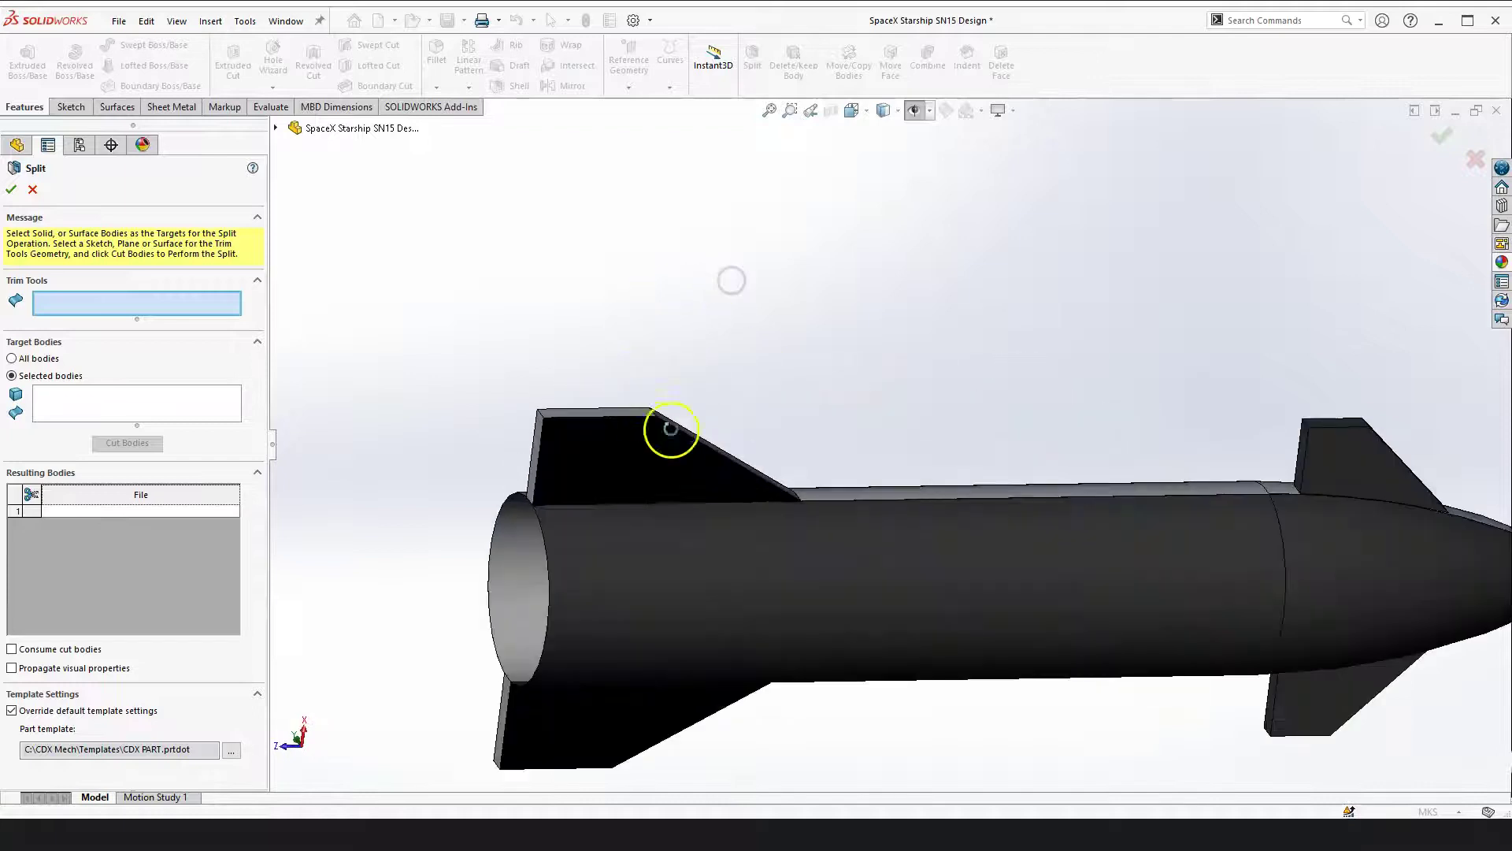
left_click(652, 465)
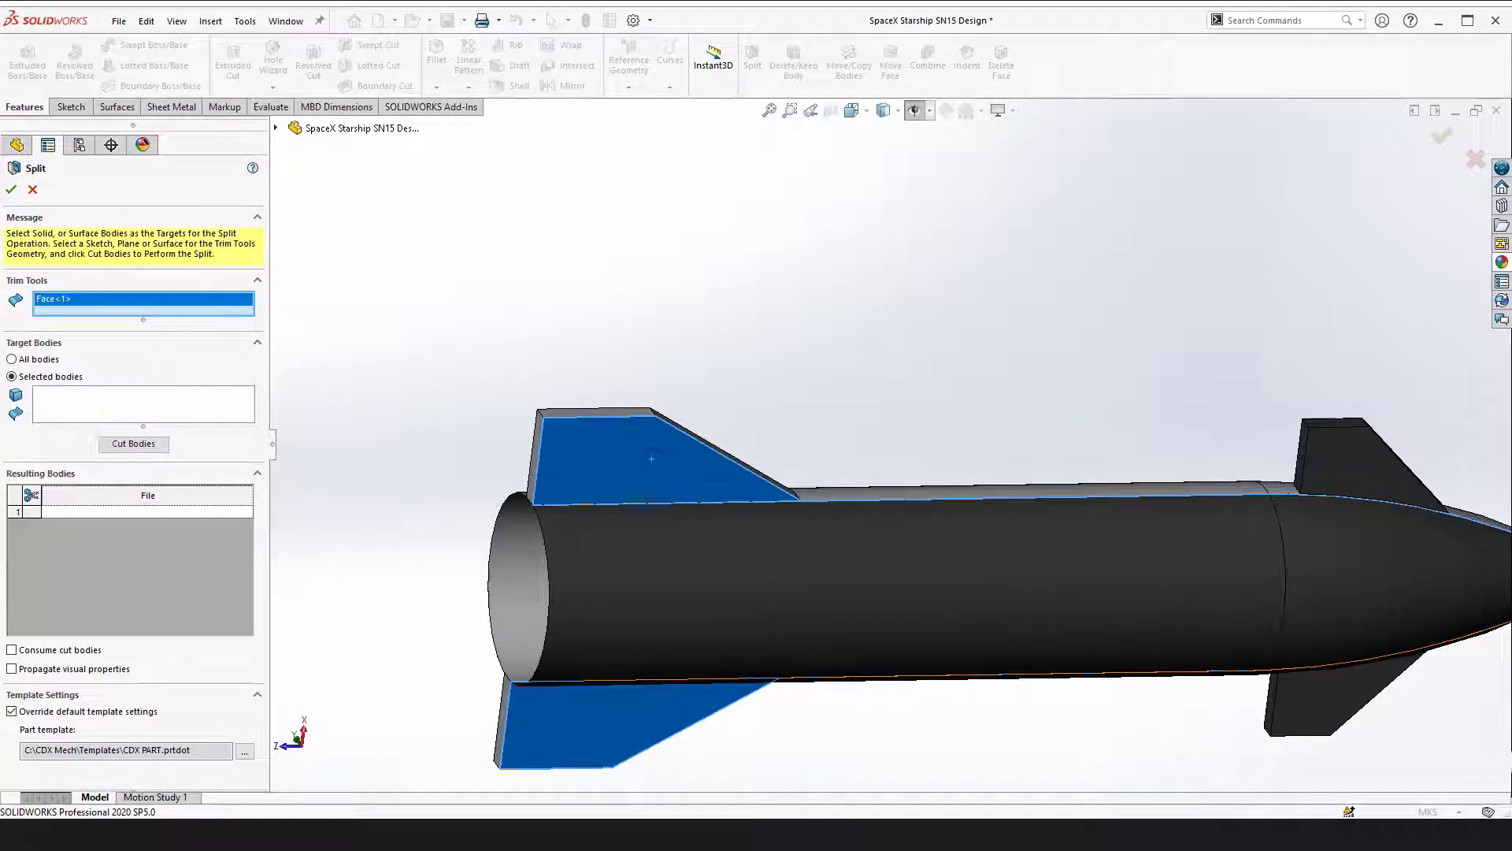
left_click(134, 443)
left_click(526, 445)
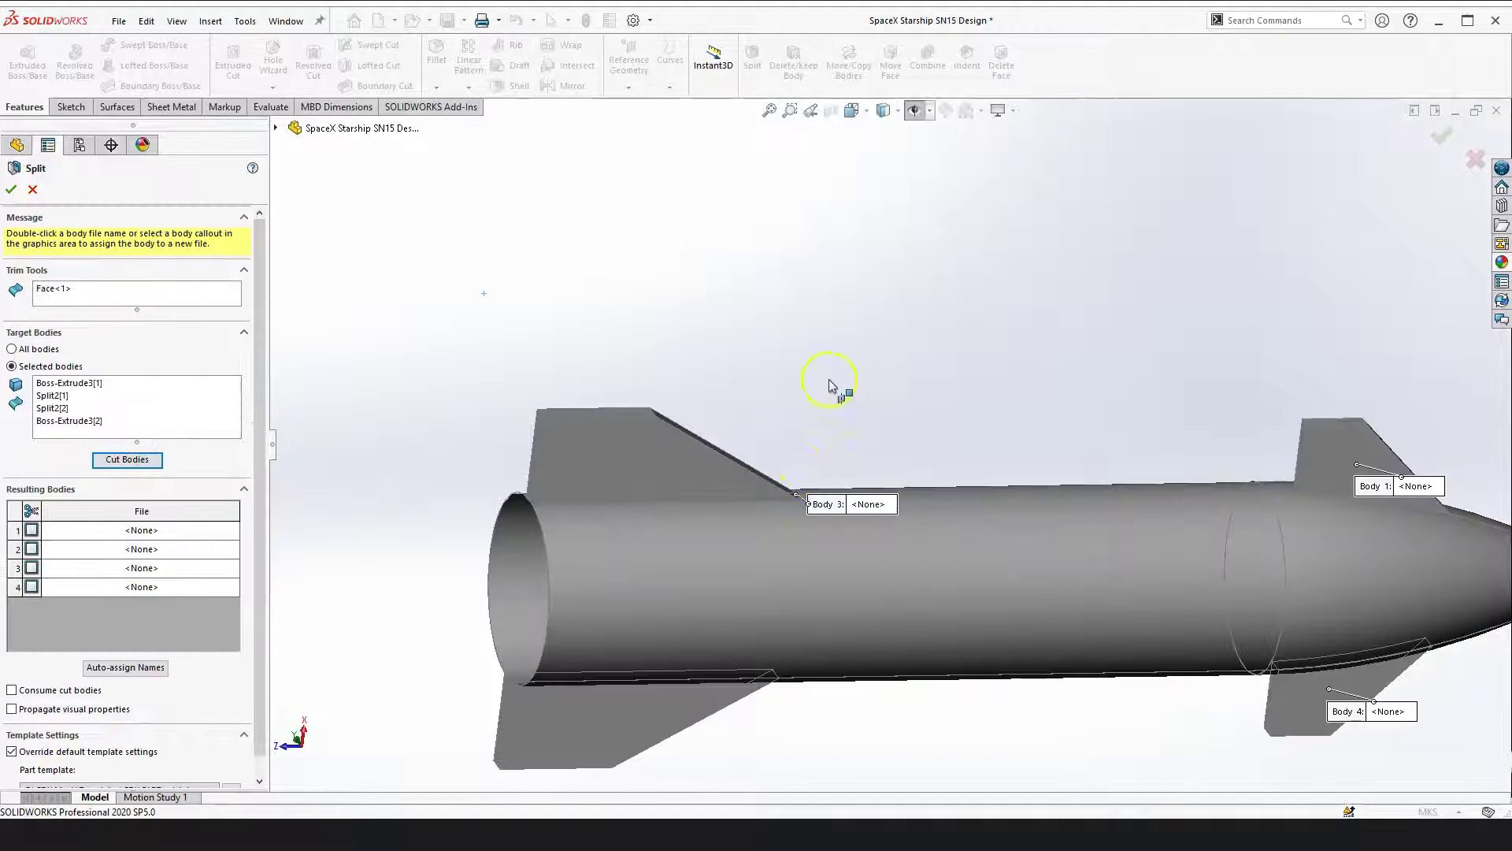
Choose the dark lower half of the rocket, Body 2, as the resulting body and accept the split
right_click(793, 288)
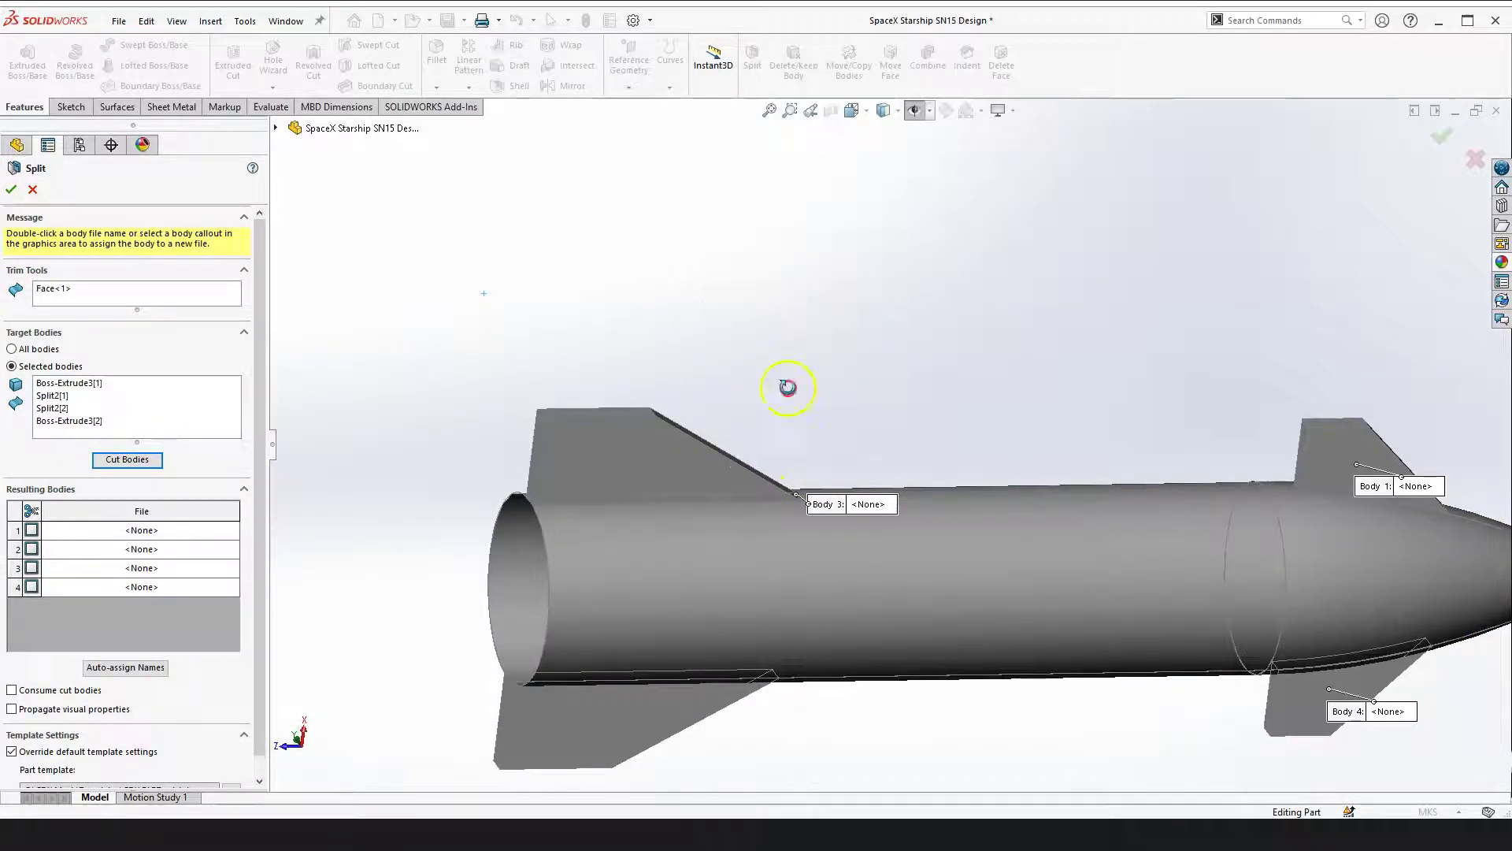
middle_click_drag(787, 385, 832, 465)
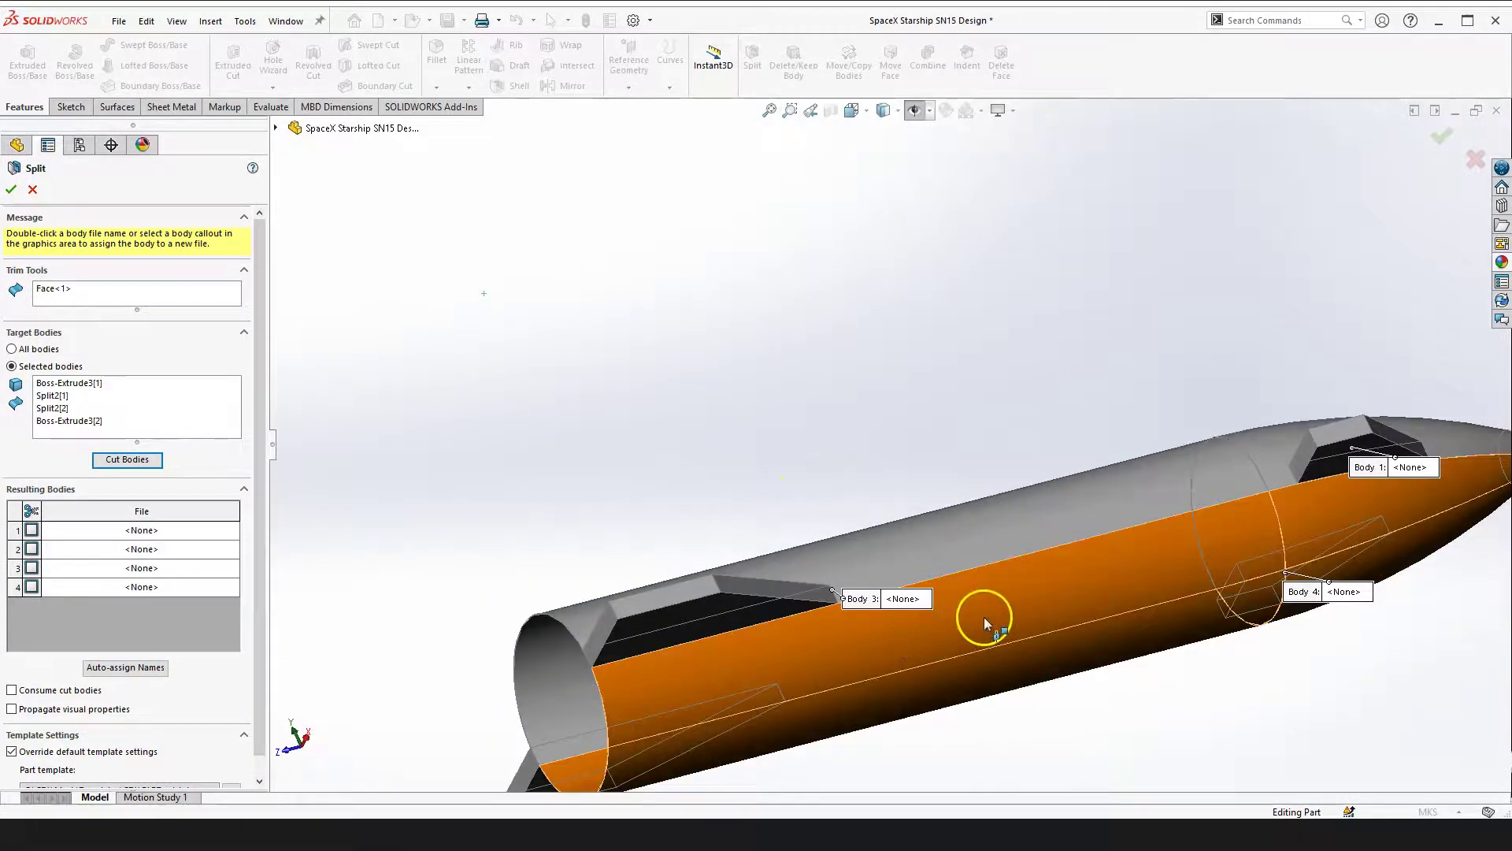
scroll(985, 617, "up", 3)
scroll(953, 574, "down", 2)
left_click(953, 518)
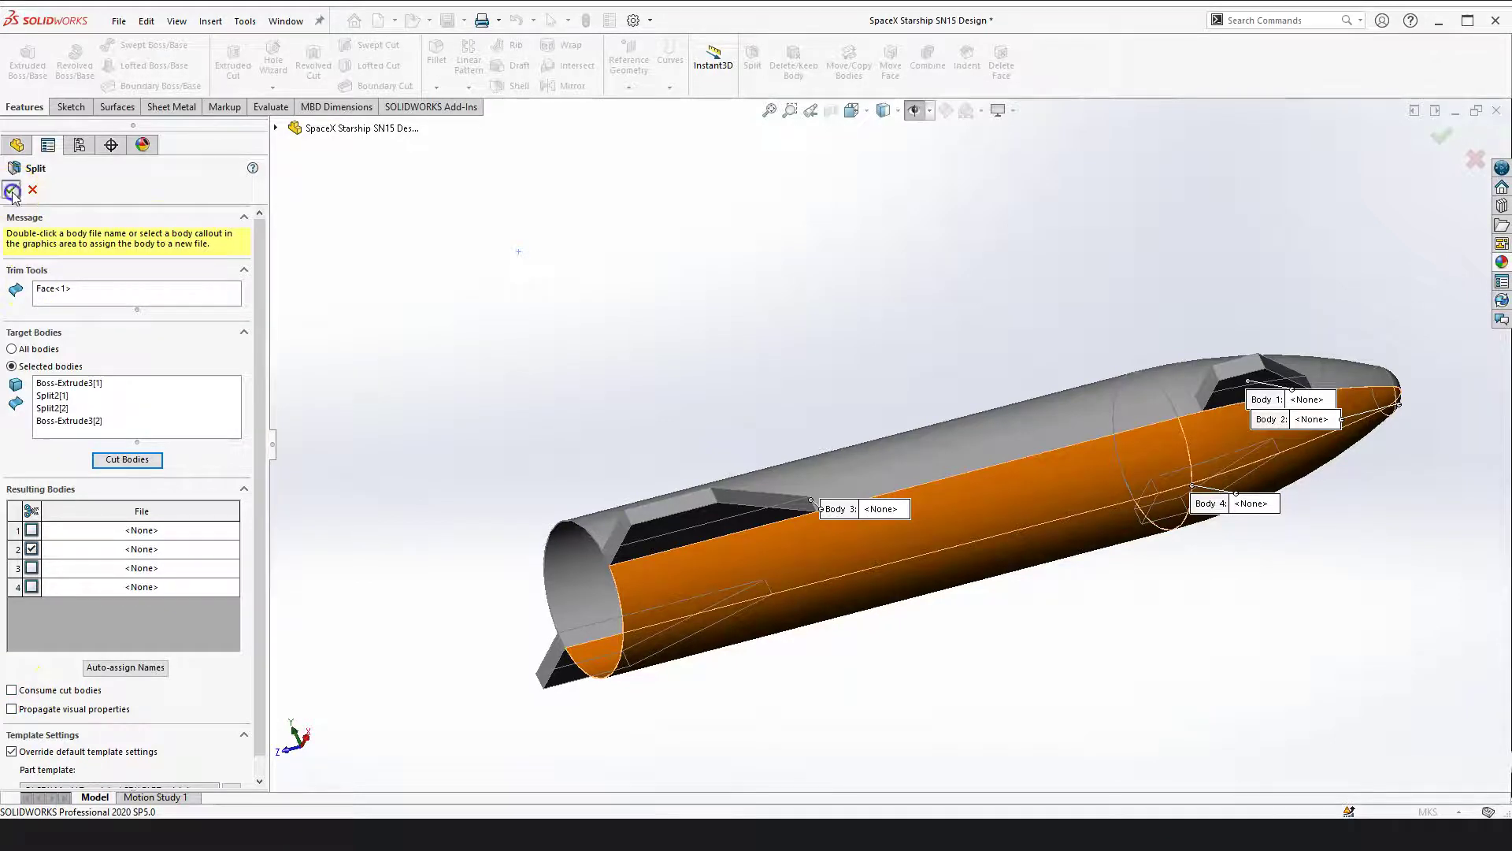
key("Return")
left_click(484, 315)
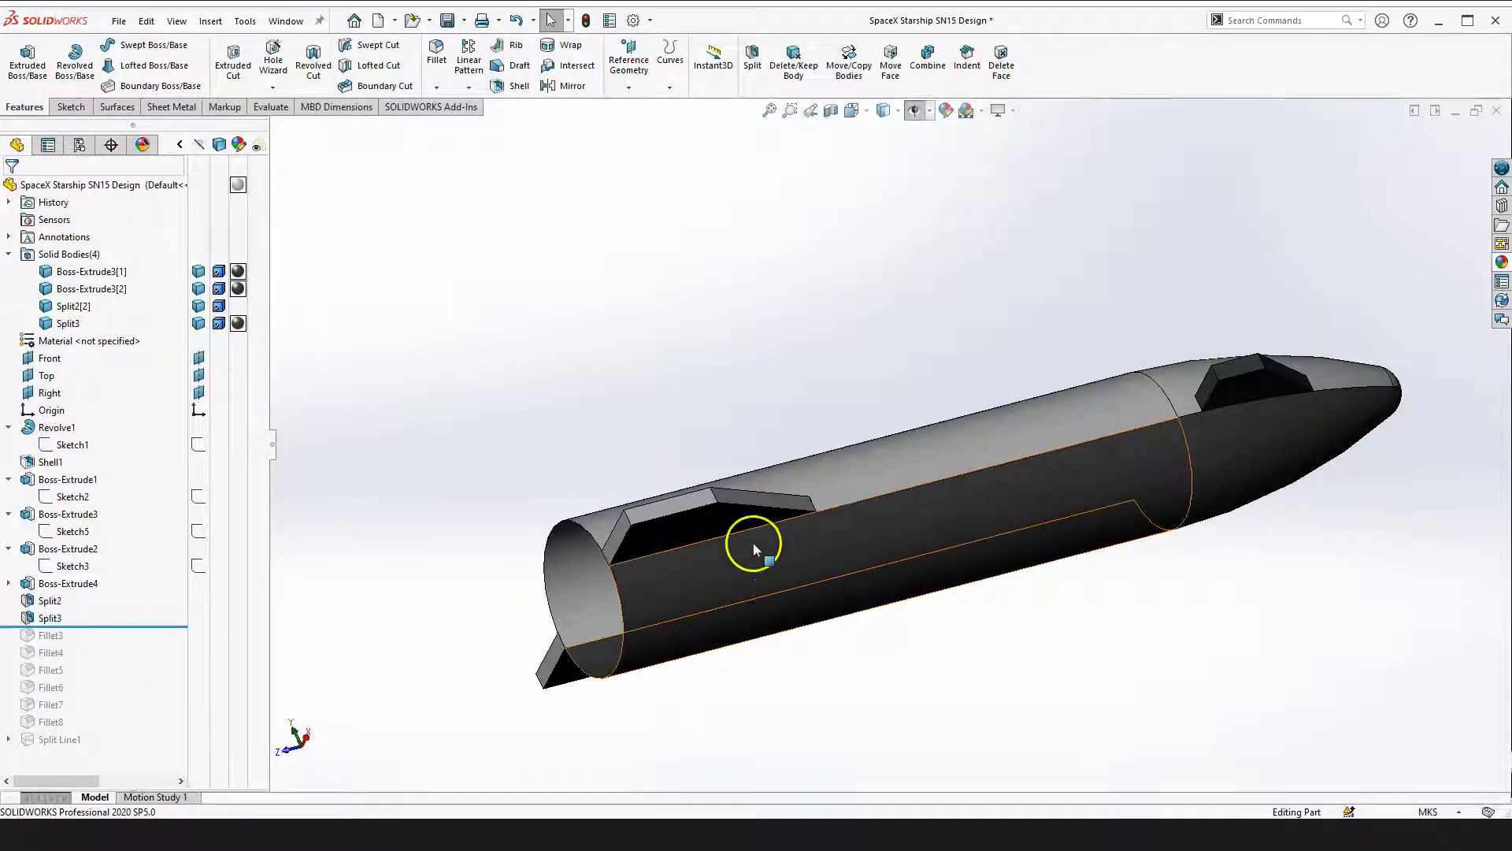
Highlight the Split2 feature and roll the model back to just before Split3
right_click_drag(473, 473, 482, 498)
scroll(768, 497, "down", 3)
middle_click_drag(763, 493, 830, 442)
scroll(792, 527, "up", 4)
mouse_move(849, 374)
middle_mouse_down()
mouse_move(790, 324)
mouse_move(824, 386)
middle_mouse_up()
left_click(49, 602)
mouse_move(94, 628)
left_mouse_down()
mouse_move(102, 609)
mouse_move(105, 626)
left_mouse_up()
left_click(390, 568)
left_click(365, 596)
Undo the recent changes until the trial split Split3 is removed from the part
key("ctrl+z")
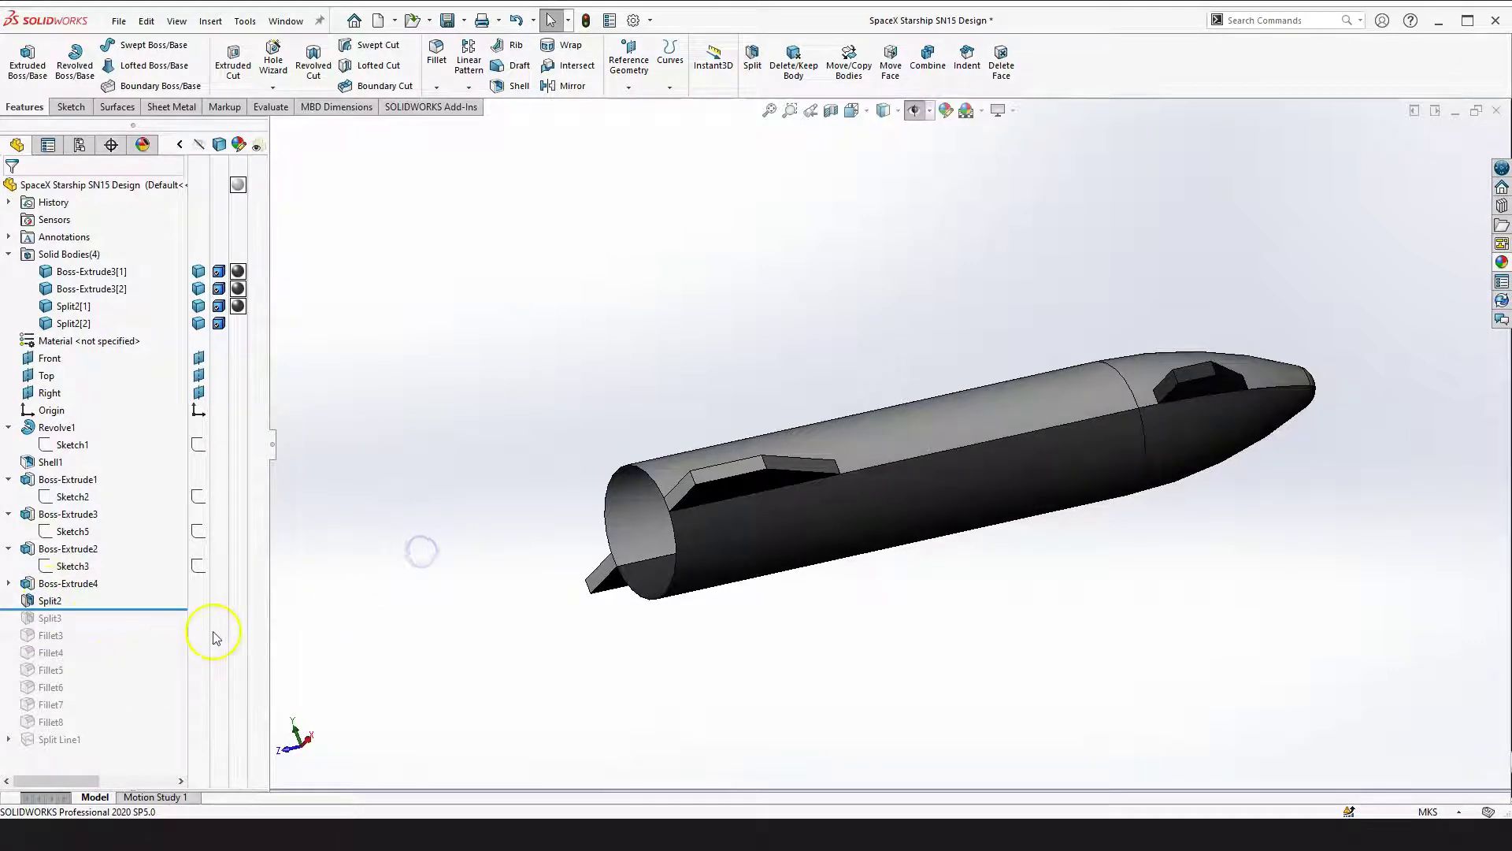
key("ctrl+z")
middle_click_drag(441, 595, 476, 595)
key("ctrl+z")
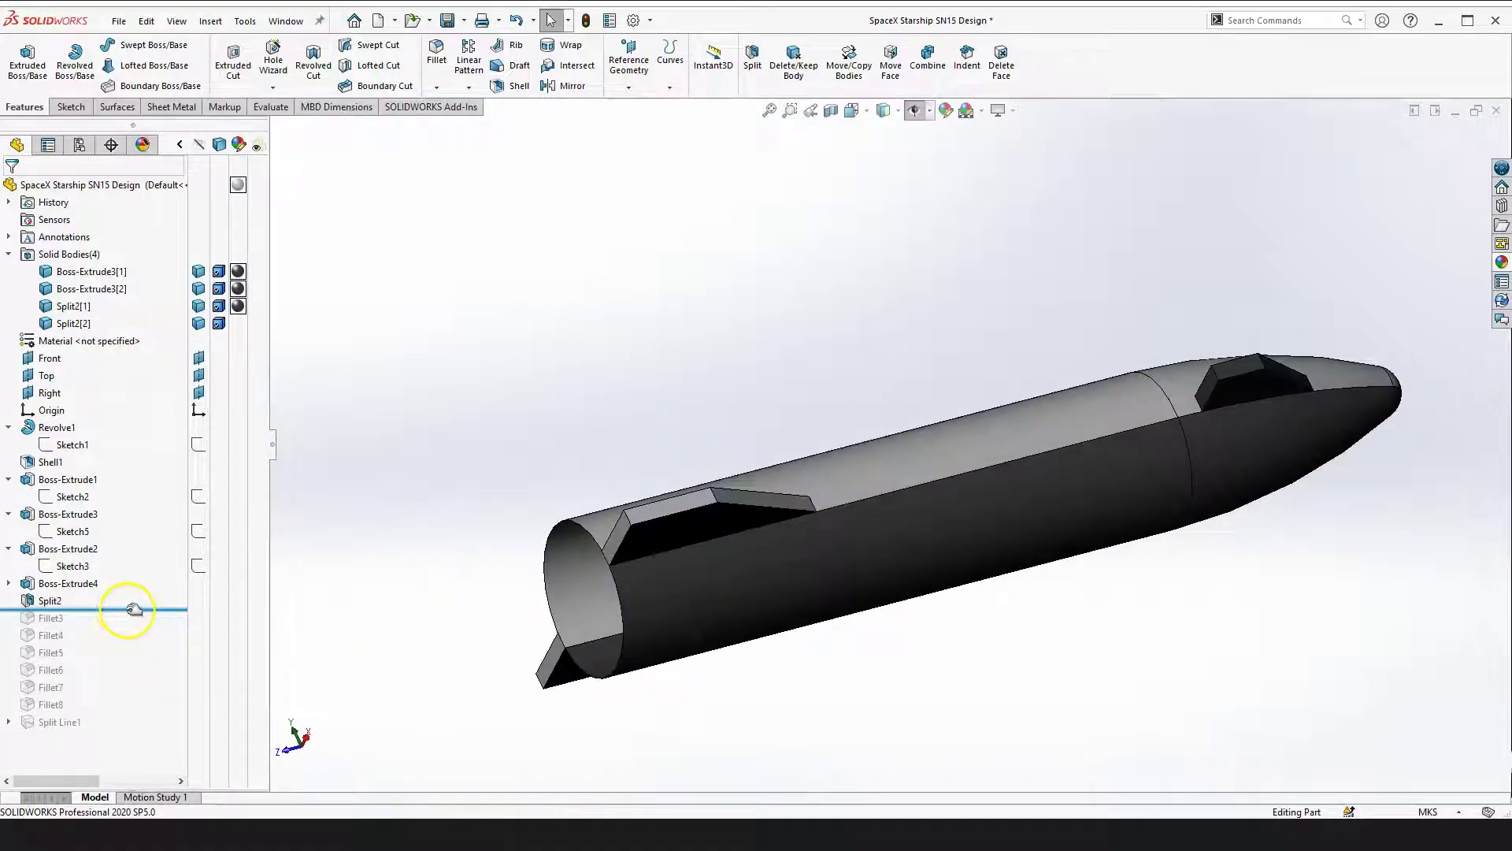
Roll the model forward past Fillet3 and highlight that fillet on the base fins' outer corners
scroll(465, 483, "up", 3)
middle_click_drag(478, 506, 911, 485)
scroll(936, 551, "down", 4)
scroll(834, 469, "up", 5)
scroll(803, 268, "down", 1)
middle_click_drag(797, 268, 495, 545)
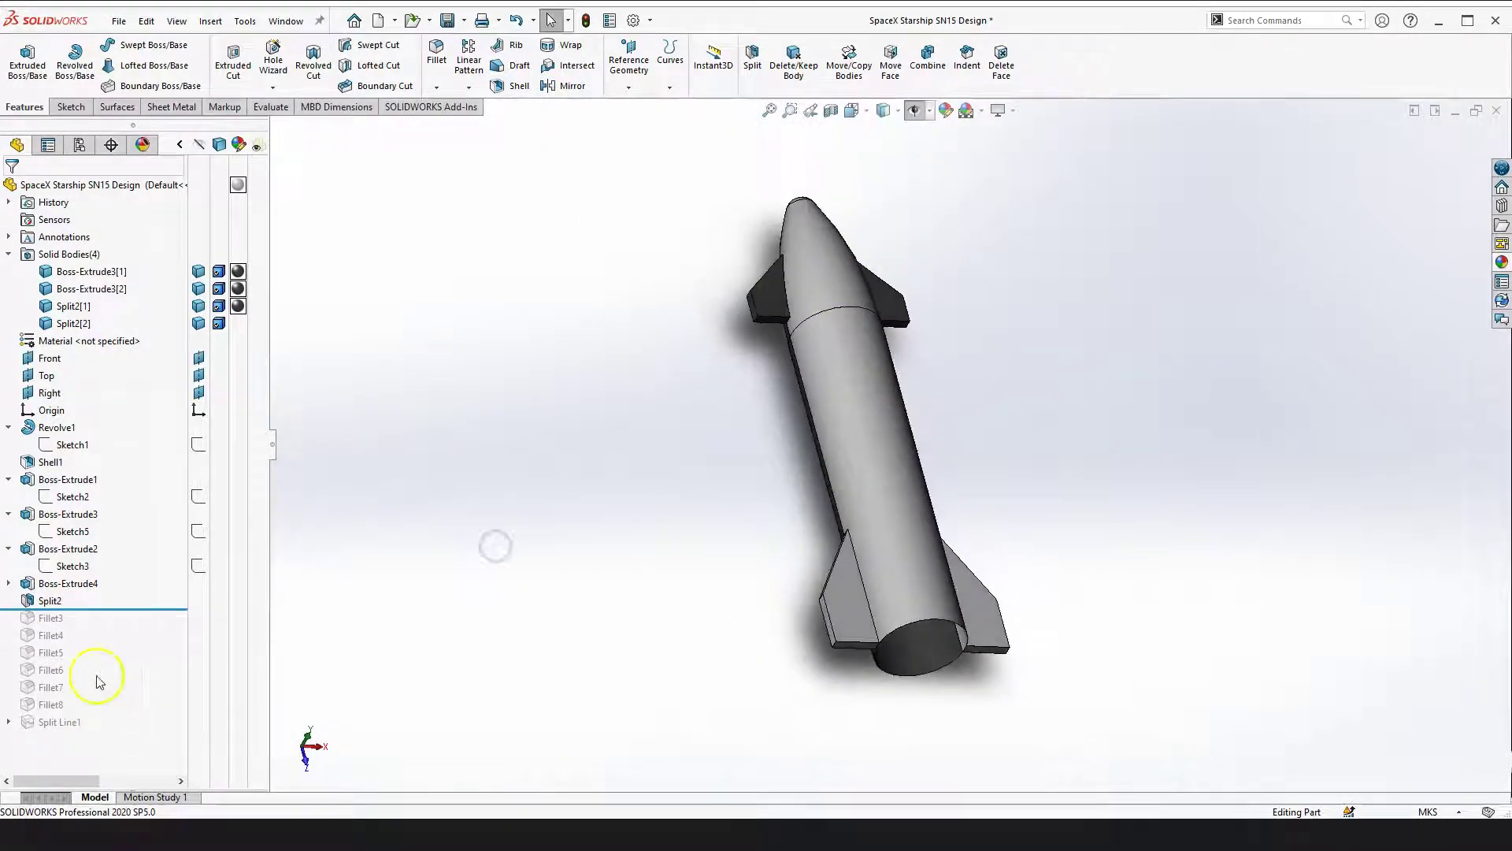
left_click_drag(117, 617, 114, 629)
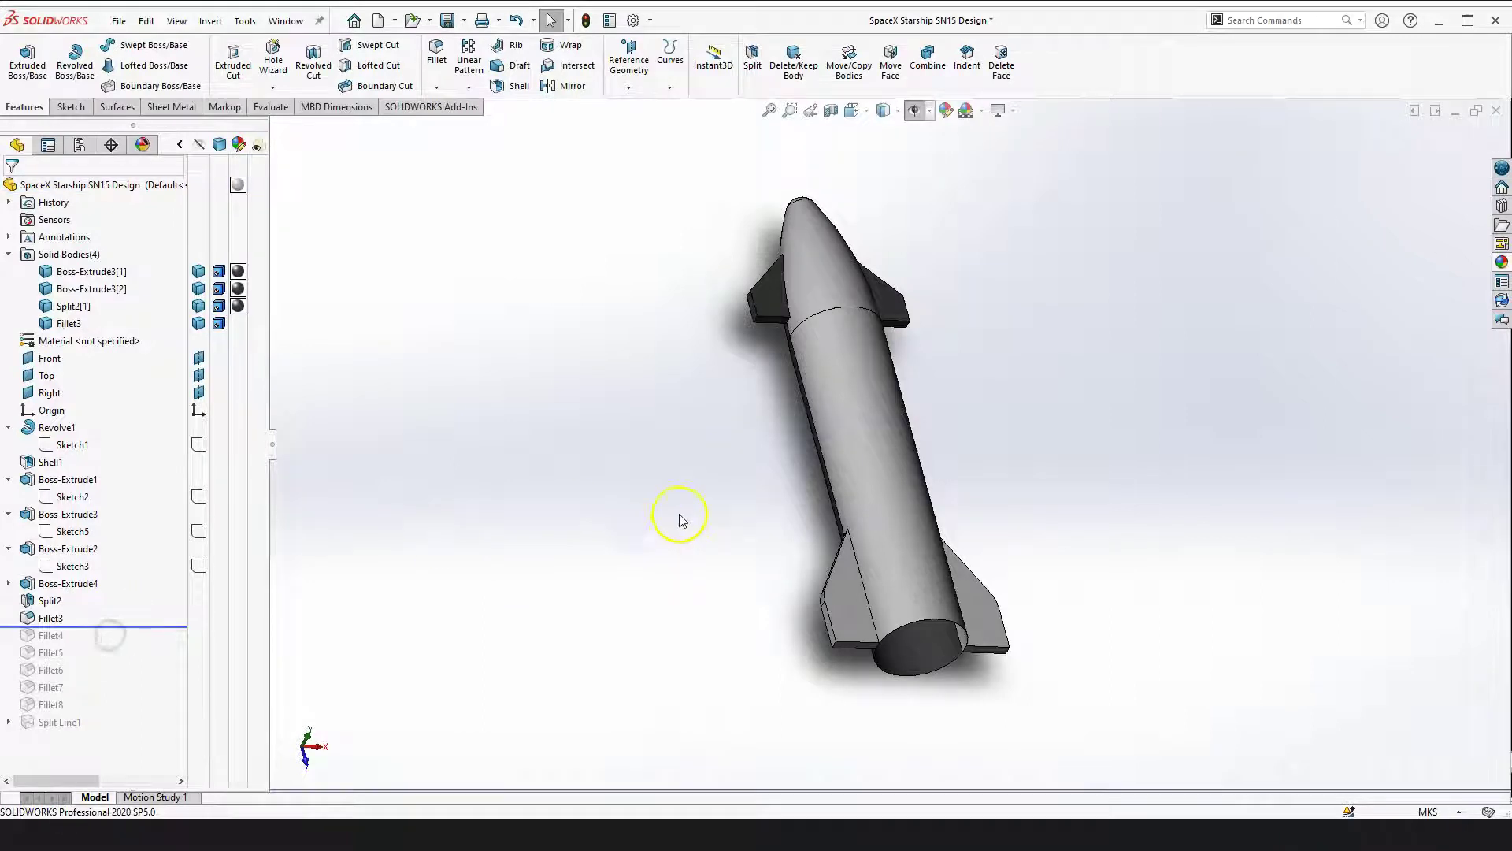
scroll(938, 575, "down", 5)
middle_click_drag(768, 582, 811, 604)
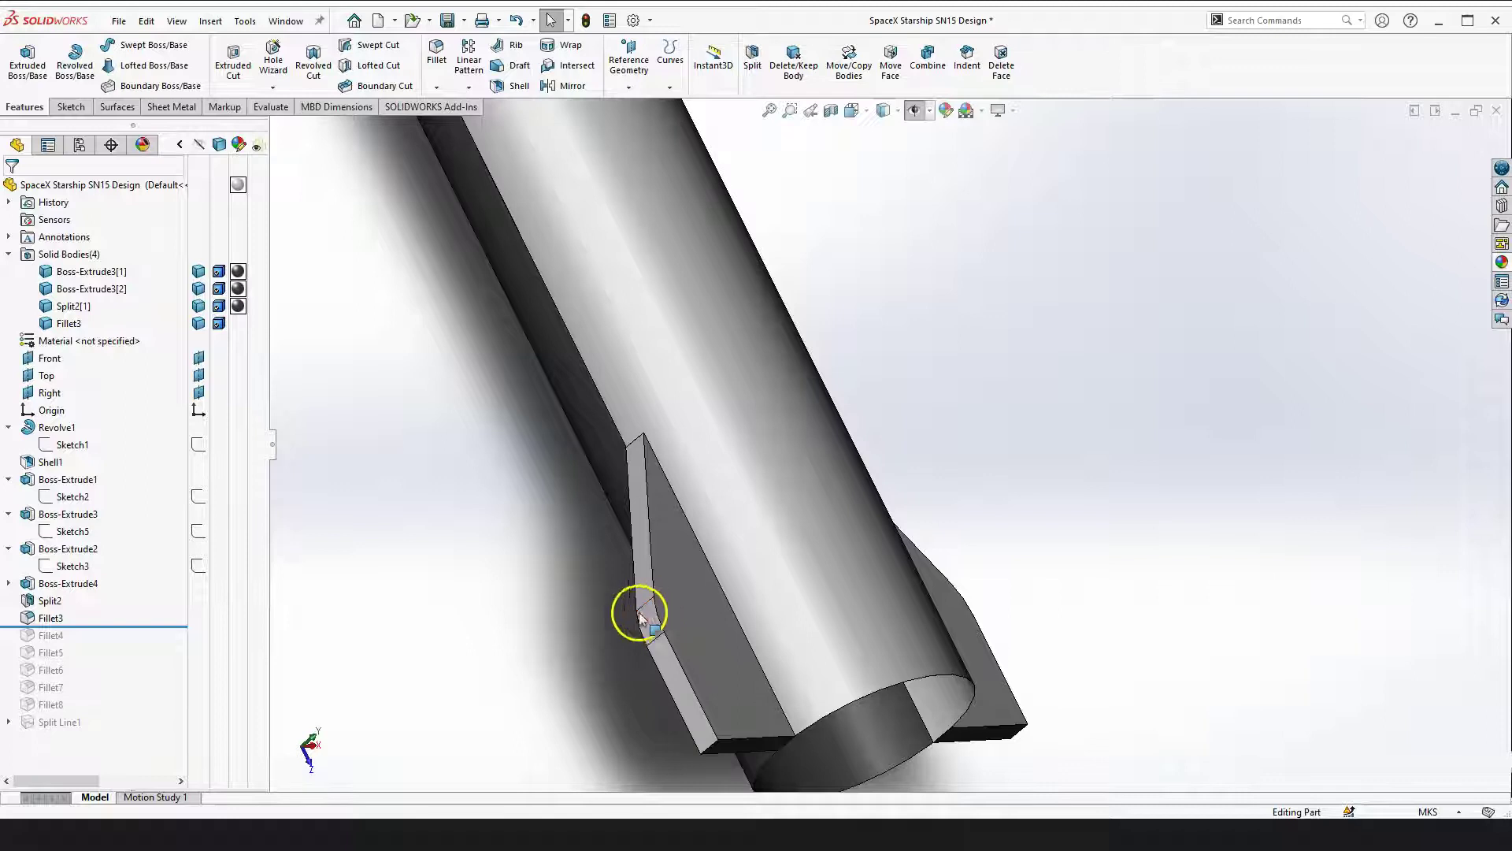
left_click(405, 616)
left_click(48, 622)
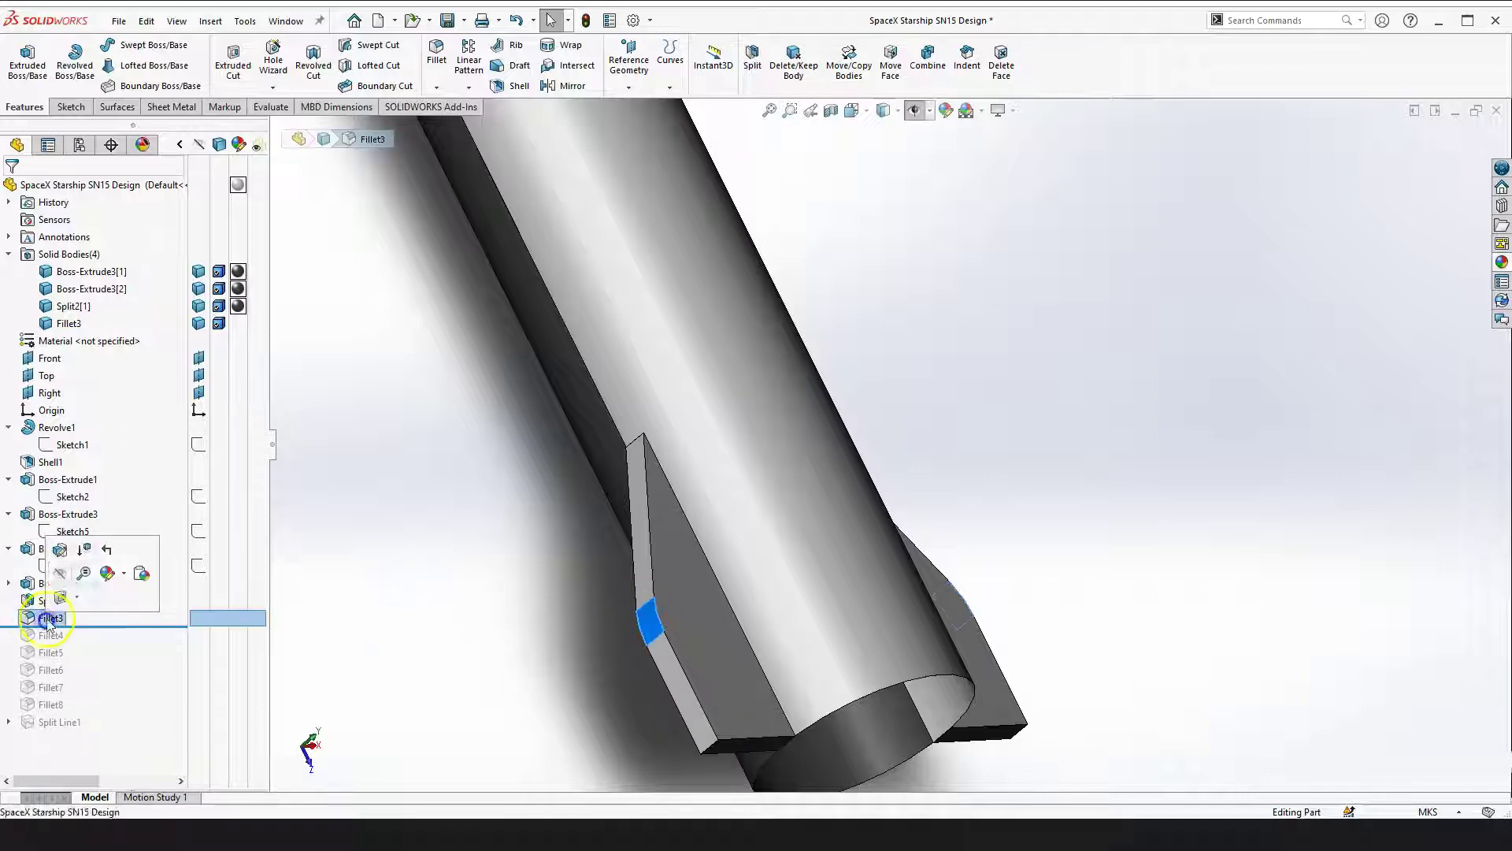
Open Fillet3's definition, review its radius and two edges on the base fins, and accept it
left_click(67, 548)
right_click_drag(1106, 471, 1113, 584)
left_click_drag(1114, 584, 862, 621)
middle_click_drag(862, 621, 824, 398)
scroll(843, 692, "up", 1)
scroll(1039, 651, "down", 6)
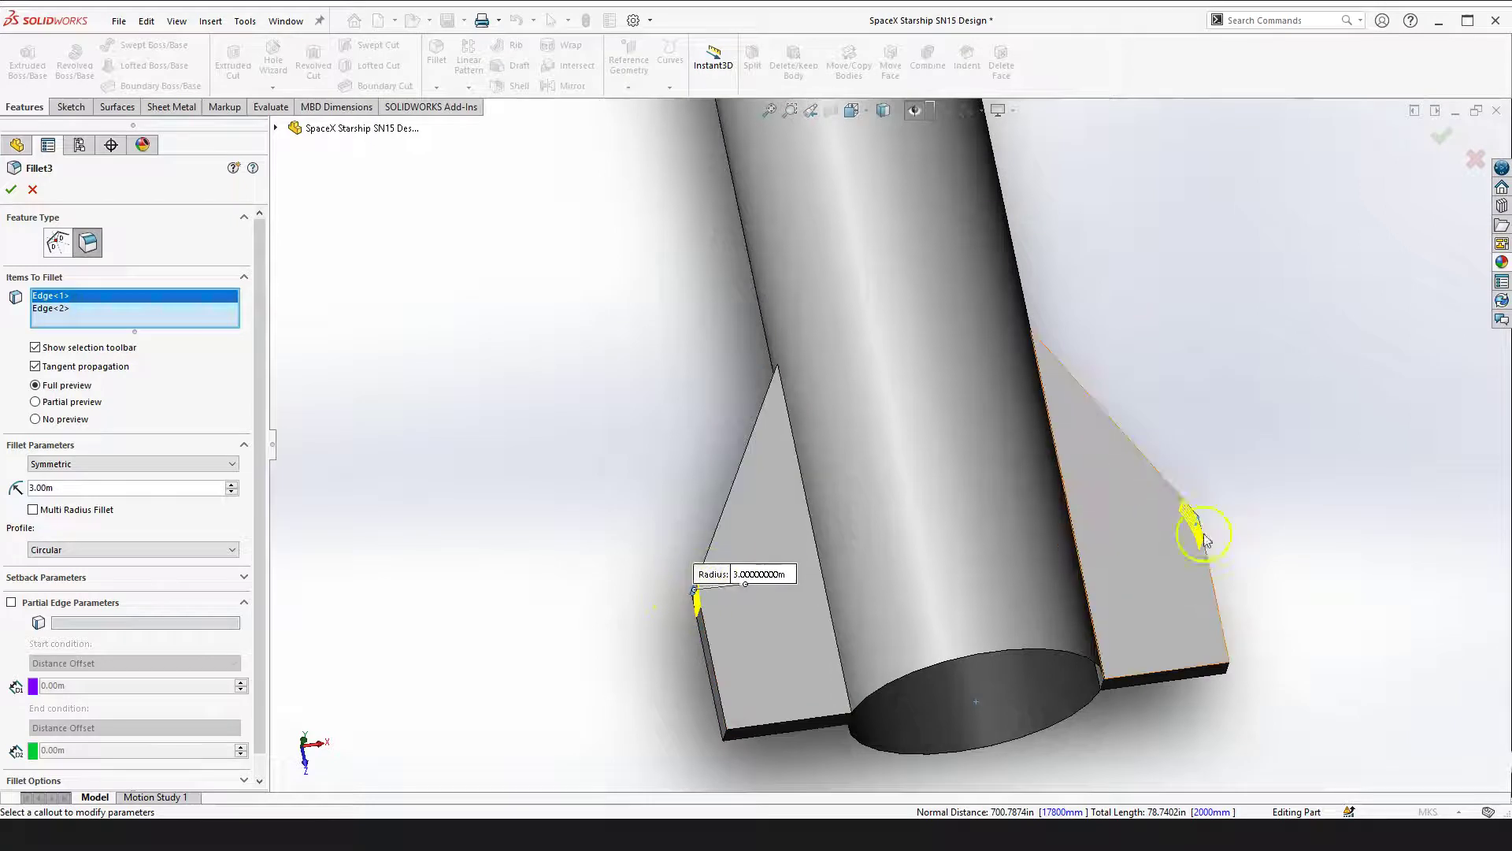
scroll(984, 480, "up", 5)
scroll(867, 323, "down", 3)
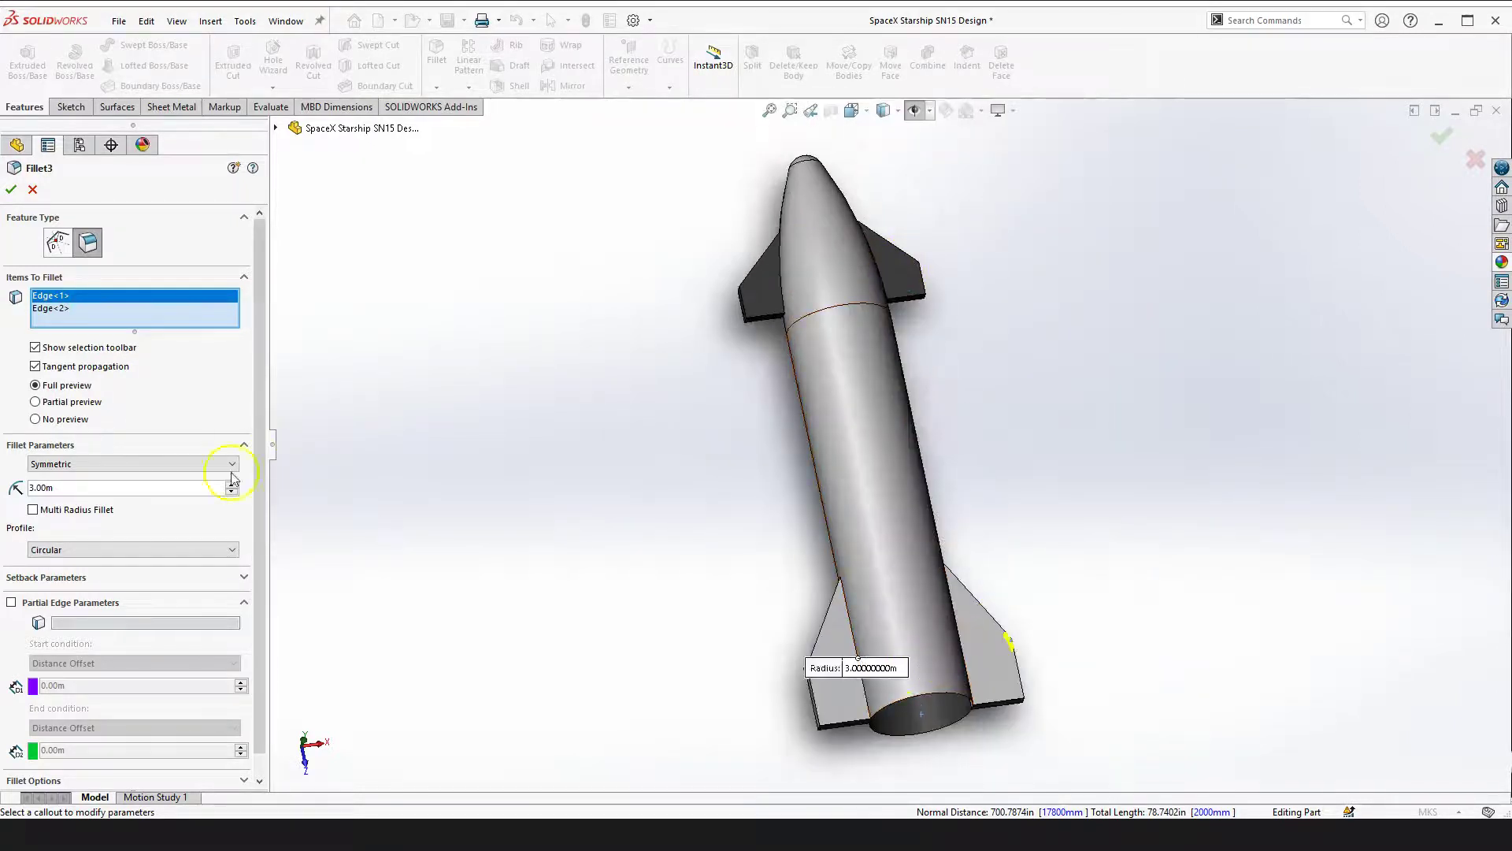
left_click(9, 192)
Examine the unrounded outer corners of the two nose fins and compare them with the base fins
scroll(745, 329, "down", 6)
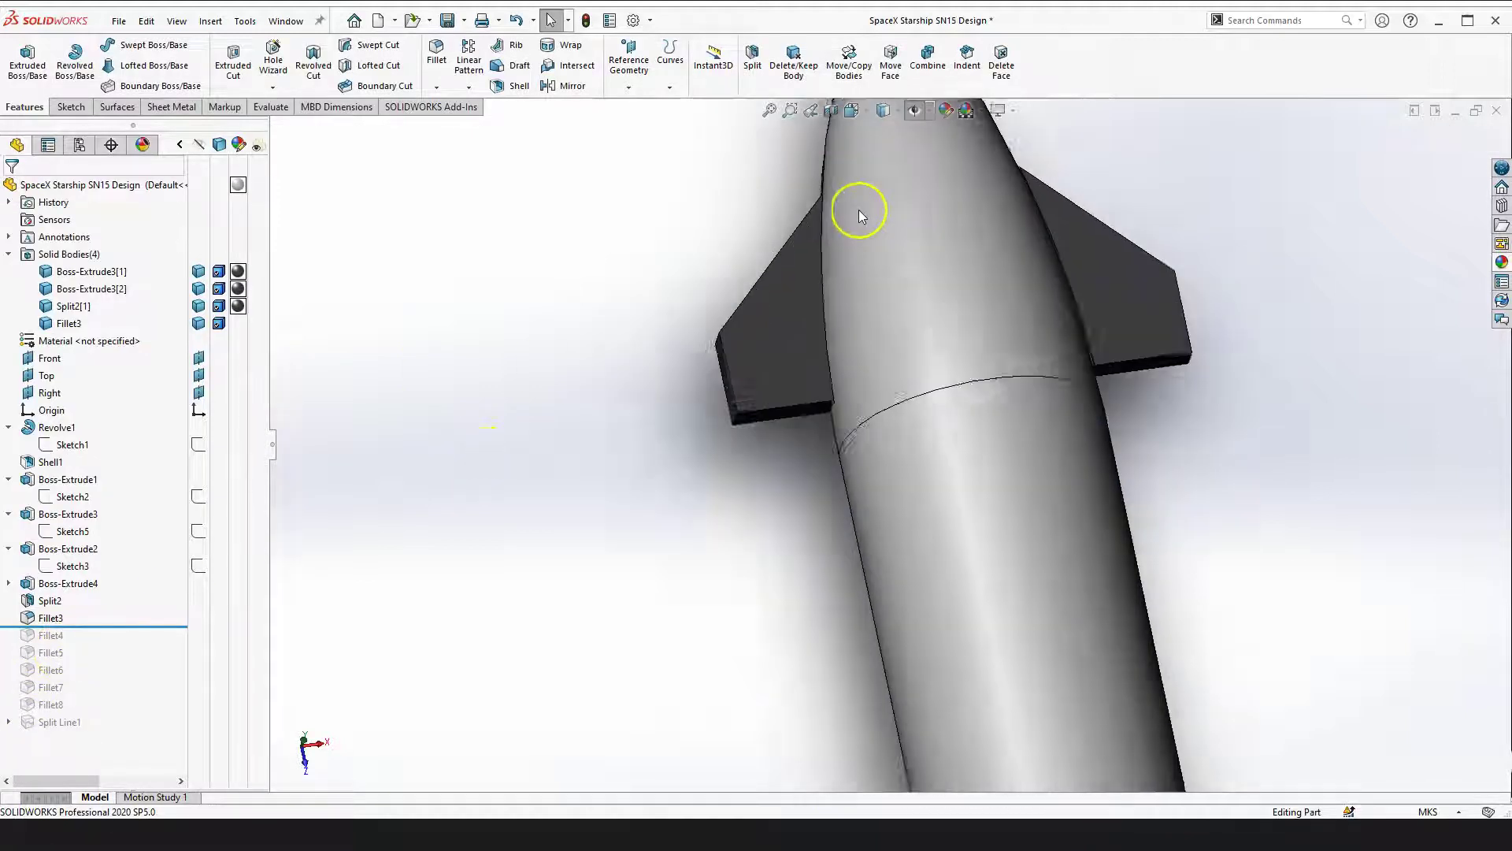
scroll(481, 552, "up", 4)
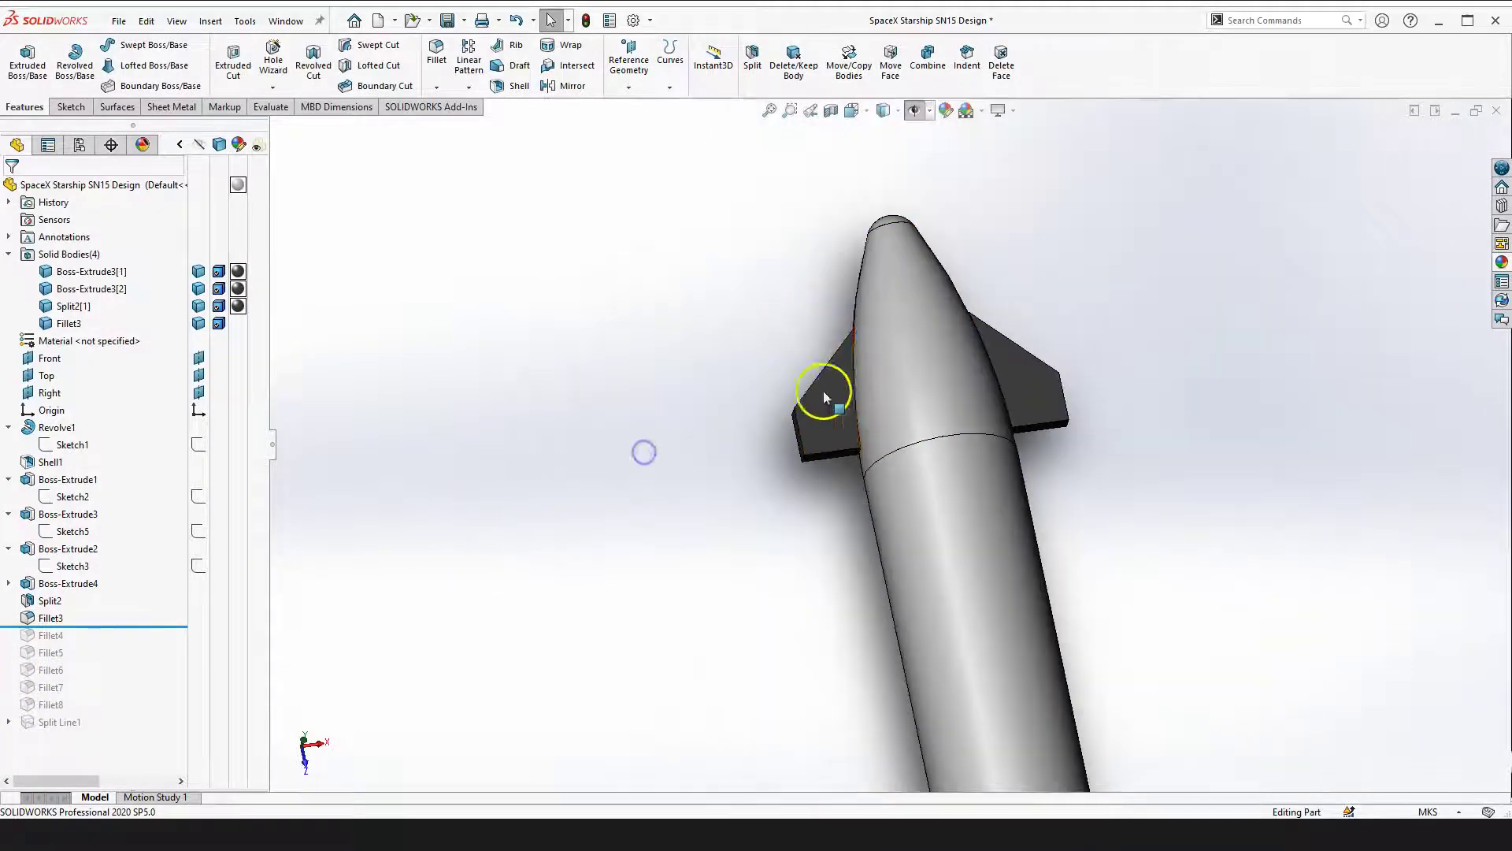
scroll(961, 513, "up", 3)
scroll(1004, 484, "down", 3)
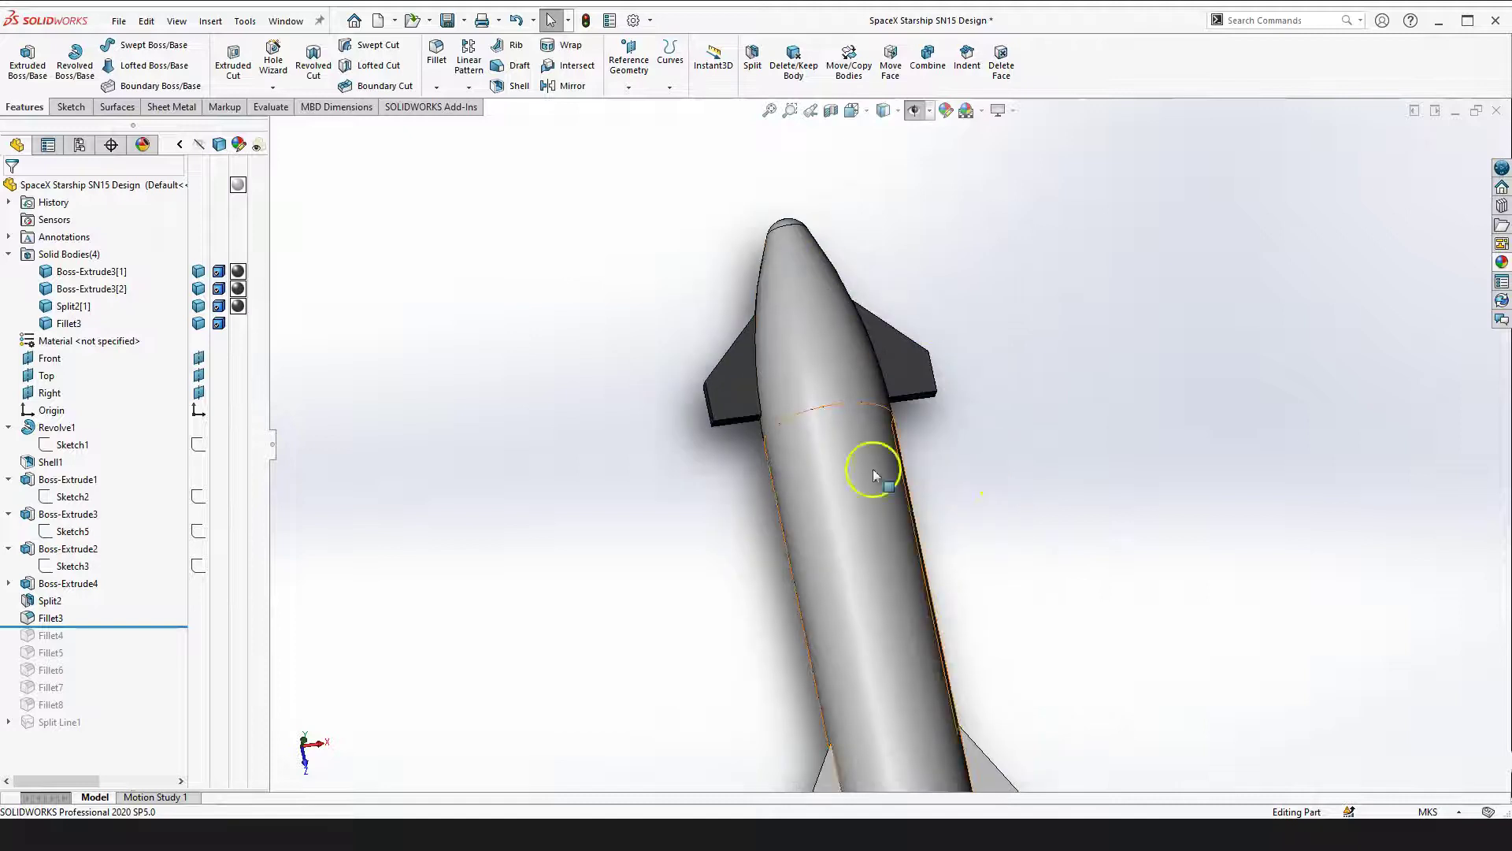
scroll(907, 542, "up", 3)
scroll(951, 592, "down", 3)
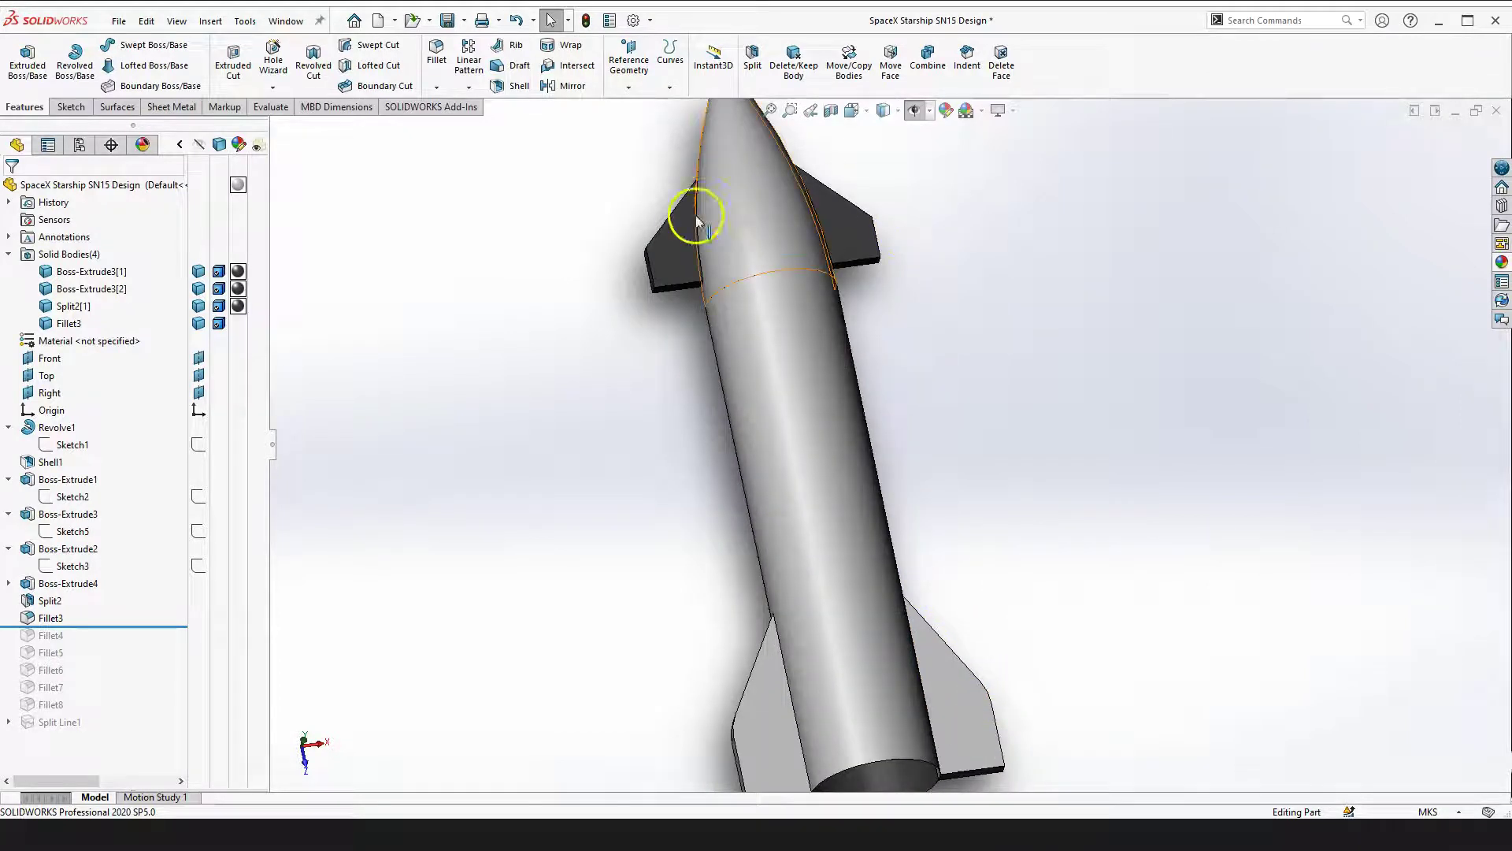
scroll(787, 263, "up", 2)
scroll(731, 273, "down", 2)
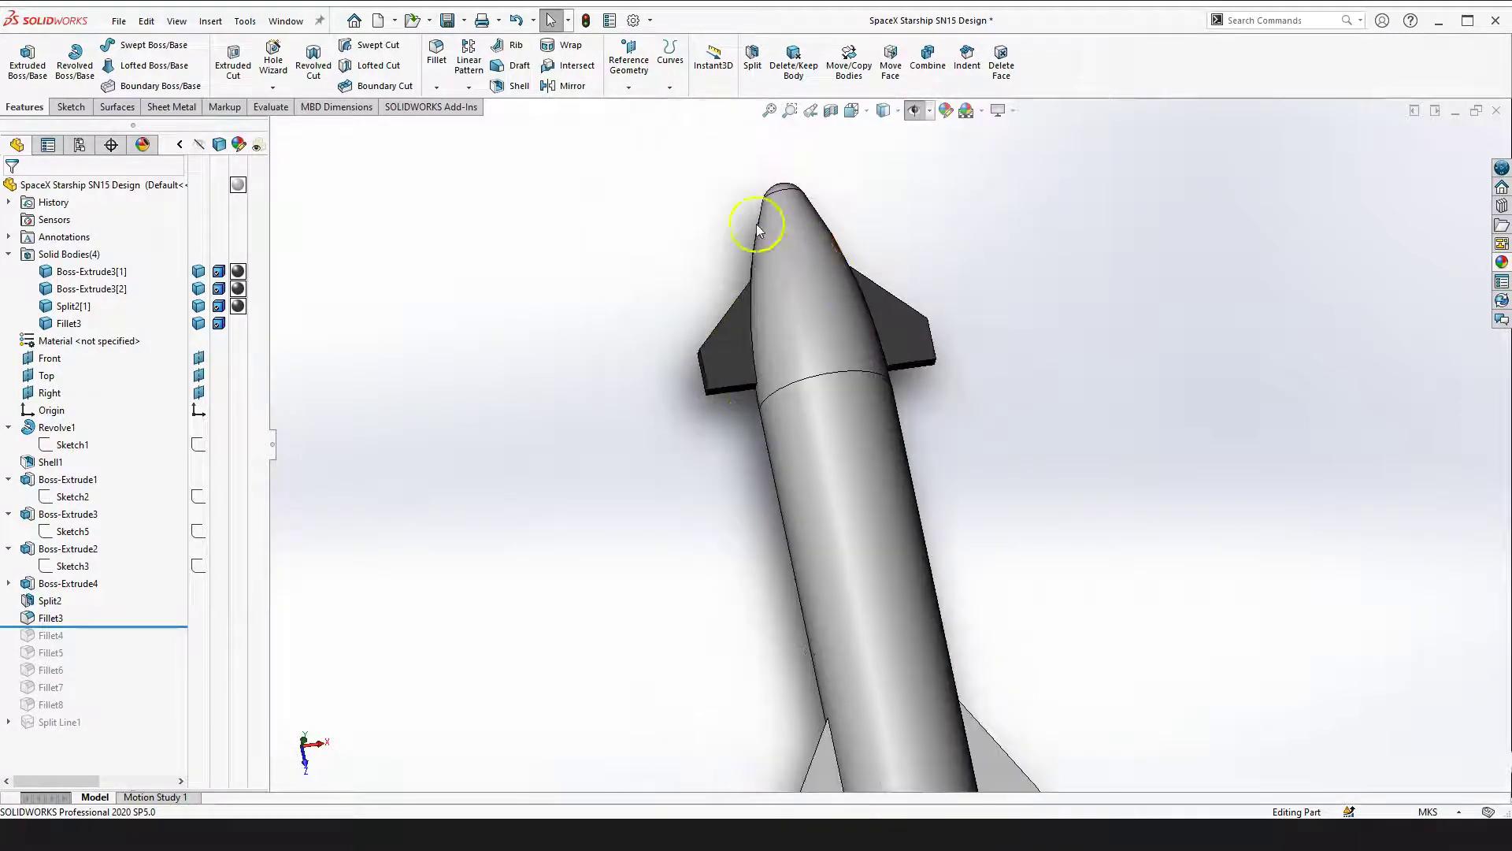
scroll(731, 273, "up", 3)
scroll(827, 676, "down", 2)
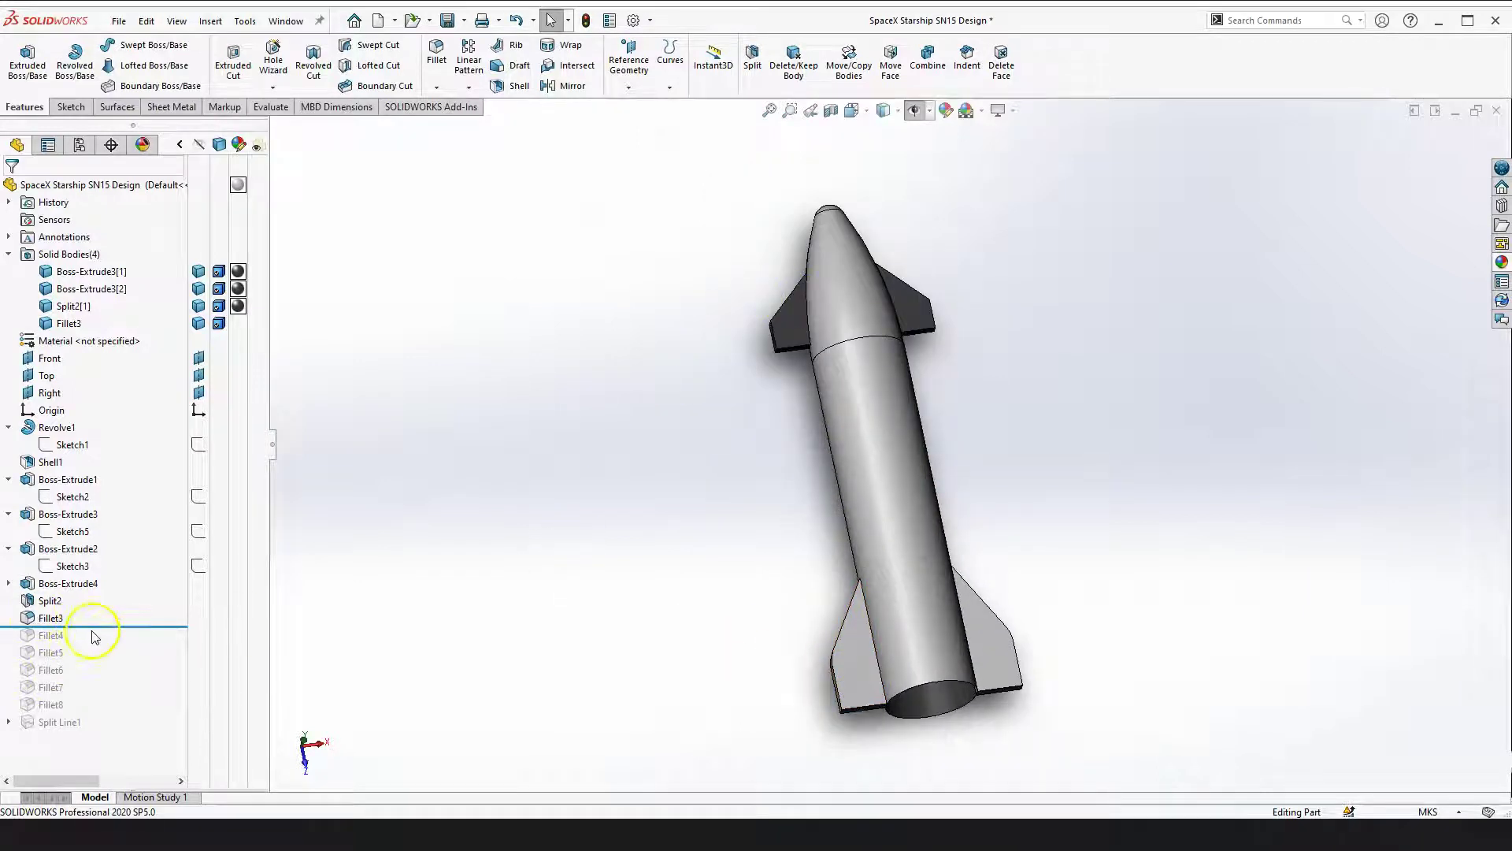
Roll the model forward past Fillet4 and inspect the rounded outer corner of the nose fin
left_click_drag(105, 628, 104, 645)
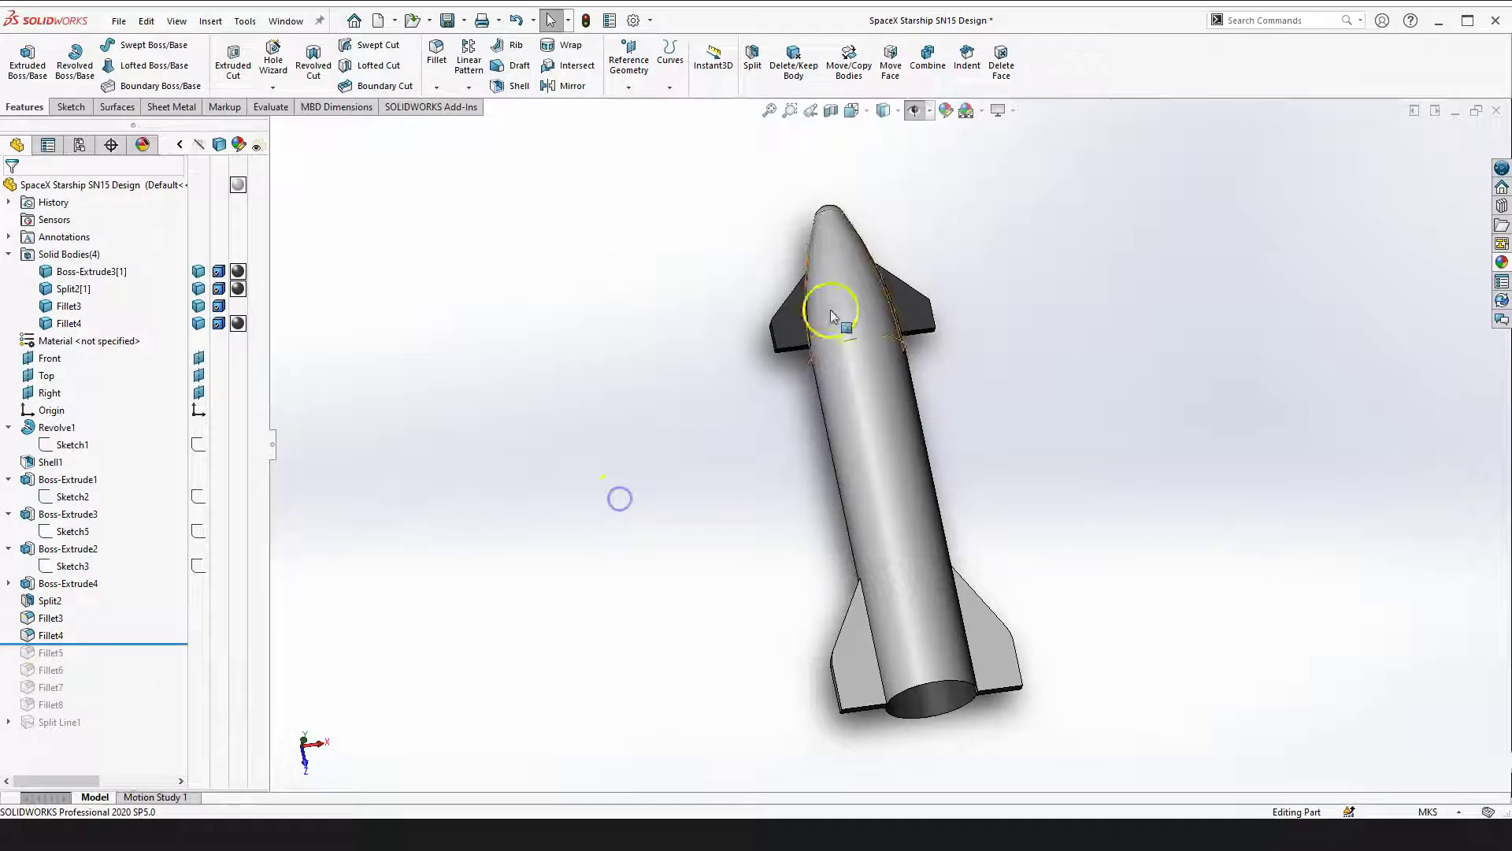
scroll(801, 334, "down", 3)
scroll(801, 334, "down", 2)
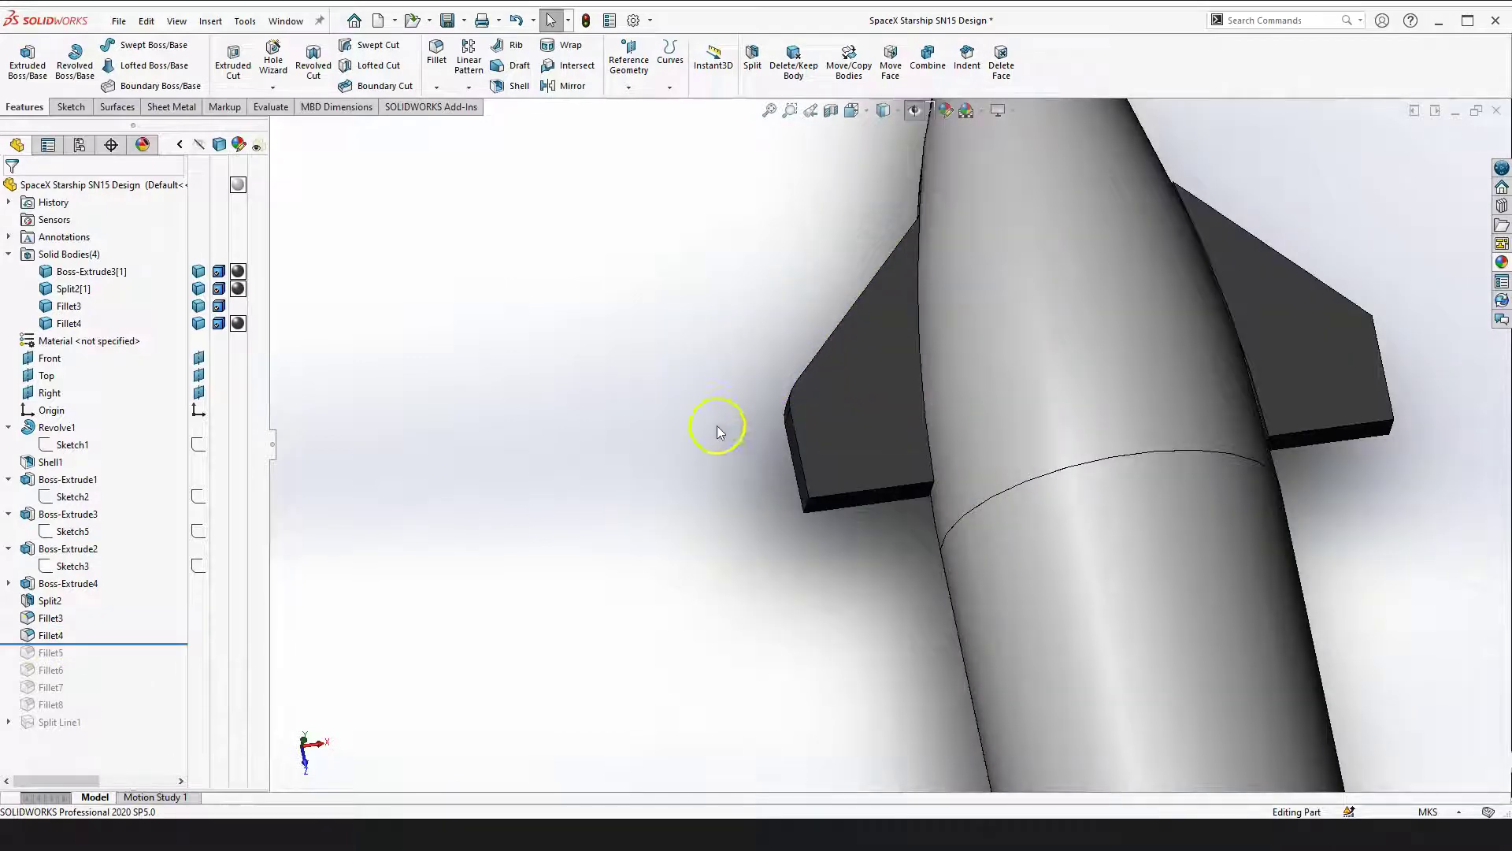
scroll(827, 412, "up", 2)
scroll(1158, 409, "up", 3)
scroll(1063, 449, "up", 2)
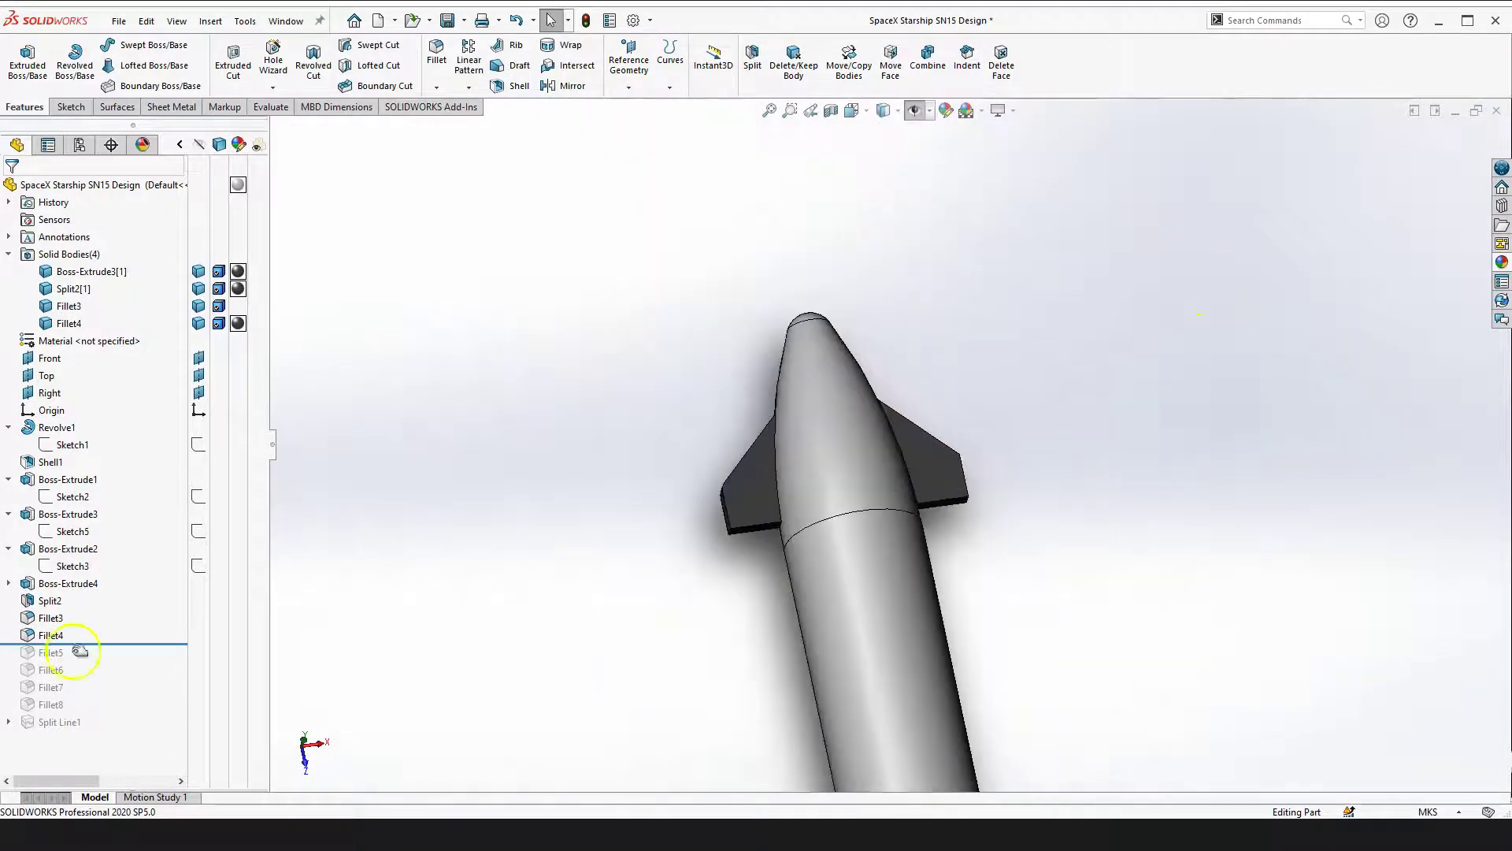
Roll the model forward past Fillet5 and Fillet6 and inspect the nose fin's rounded outer edges
left_click_drag(98, 645, 123, 678)
scroll(857, 455, "up", 3)
scroll(830, 462, "down", 6)
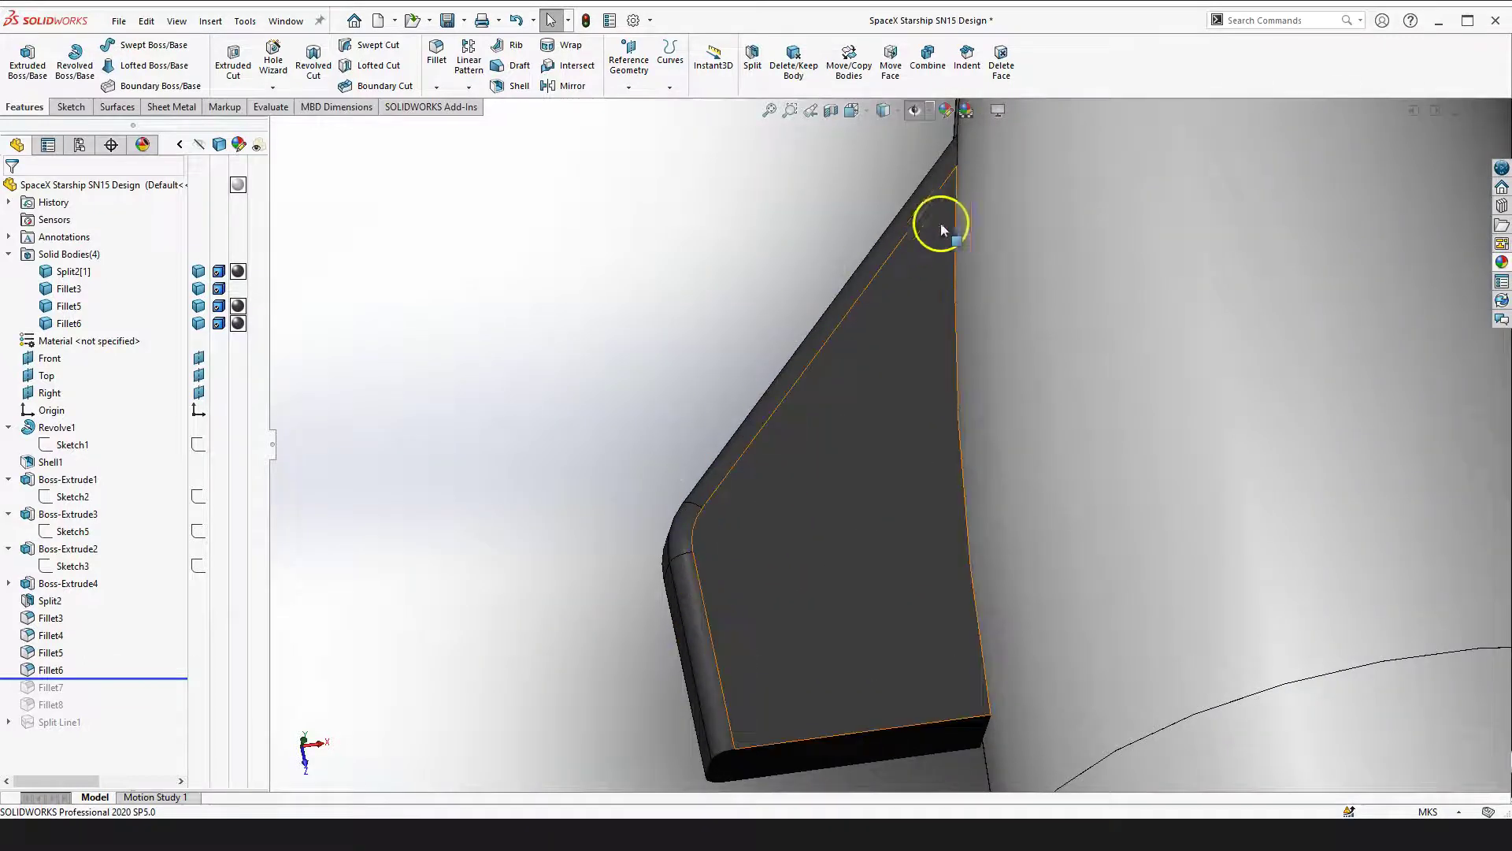
scroll(911, 253, "up", 4)
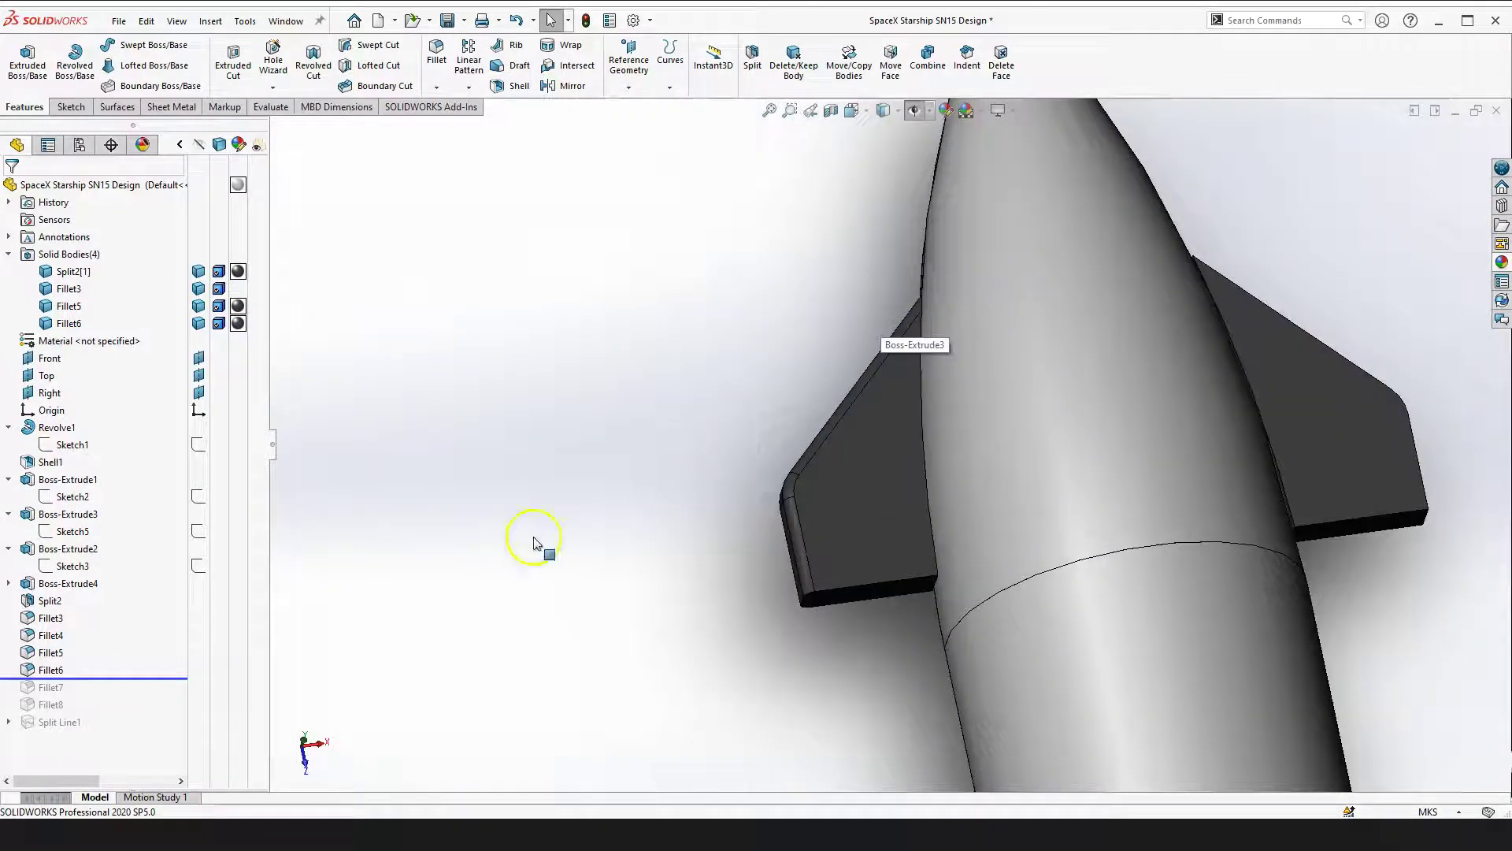
Open Fillet6's definition, review its radius and two nose fin edges, and accept it
left_click(48, 670)
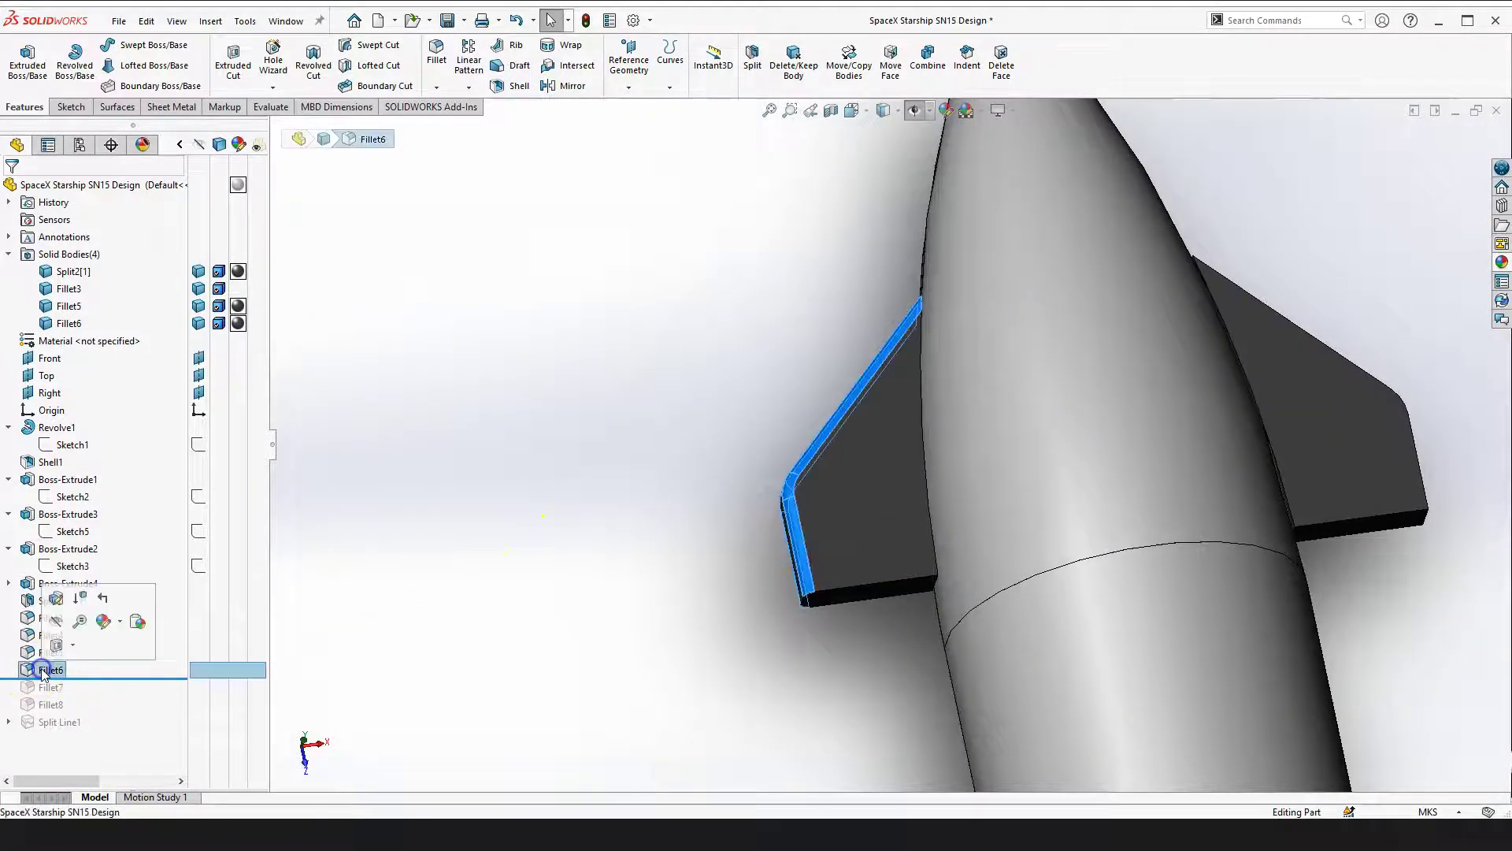
left_click(59, 601)
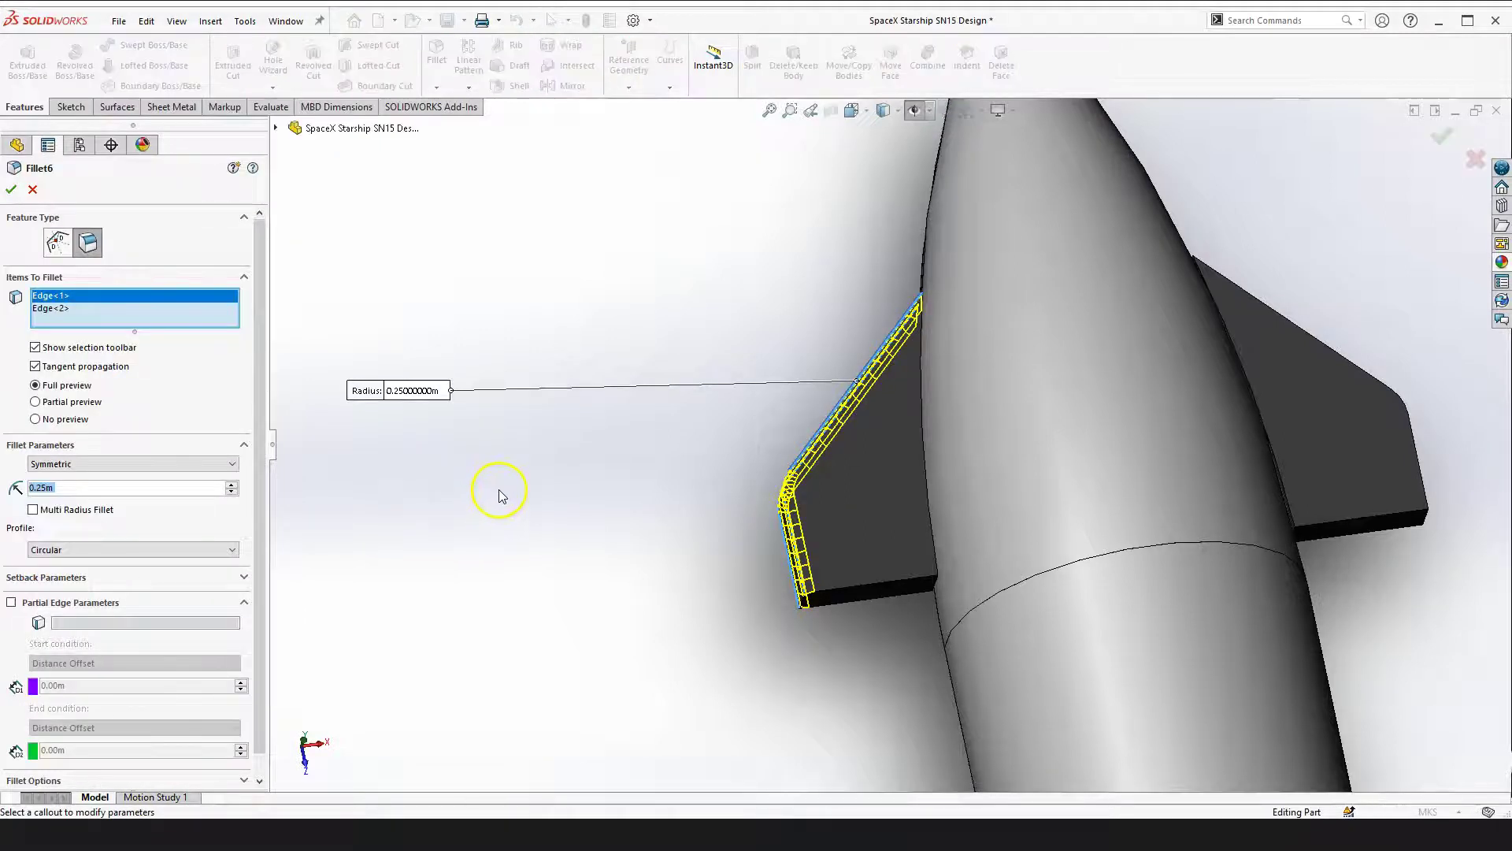
left_click(16, 196)
Select the rounded outer corner face of the nose fin to check its fillet radius, and clear the selection
right_click_drag(638, 484, 635, 553)
left_click_drag(872, 473, 859, 470)
scroll(859, 470, "down", 10)
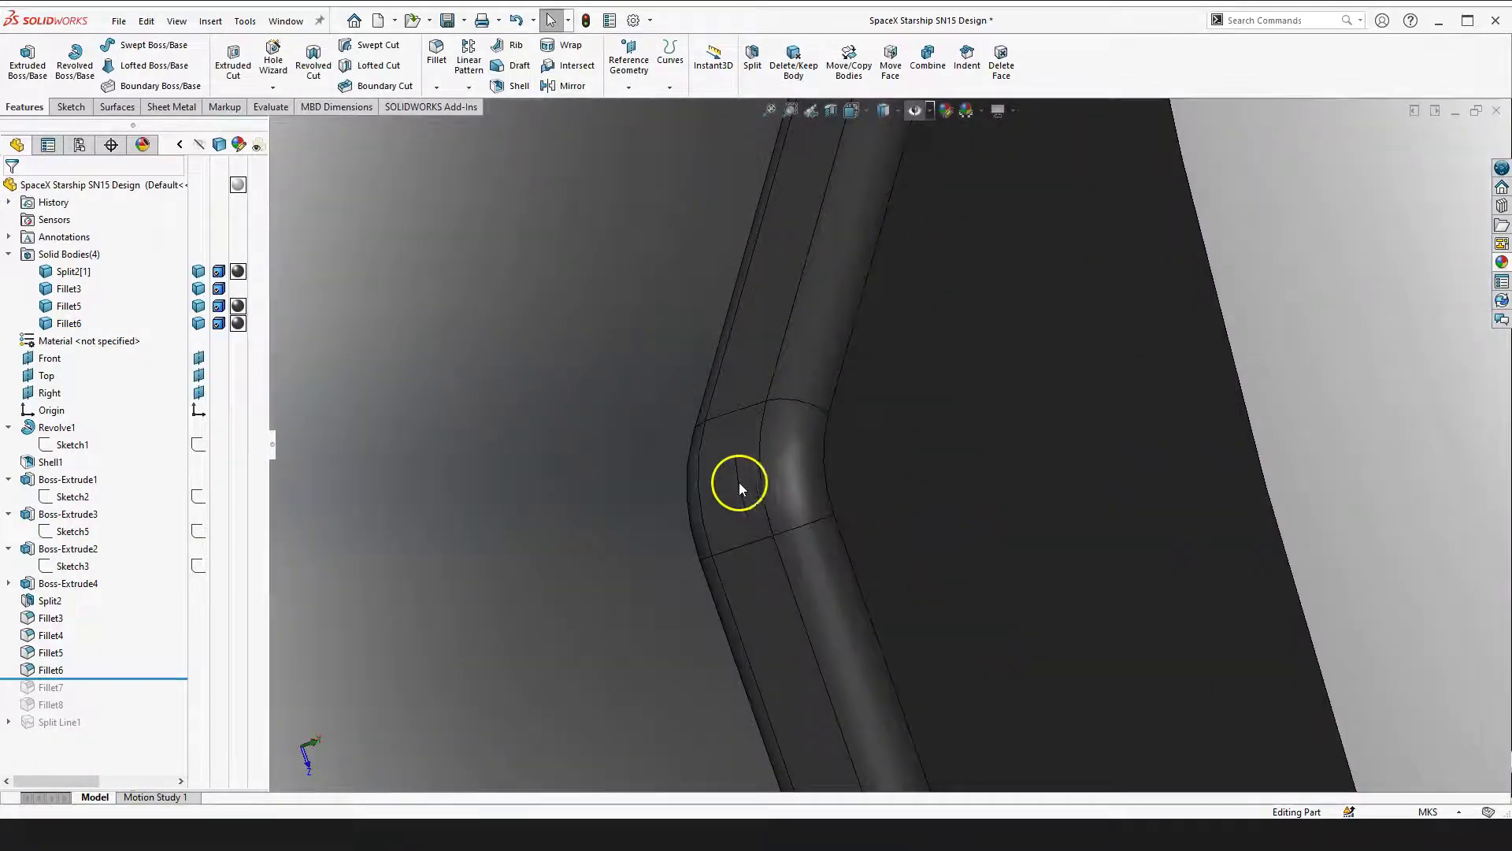
left_click(741, 489)
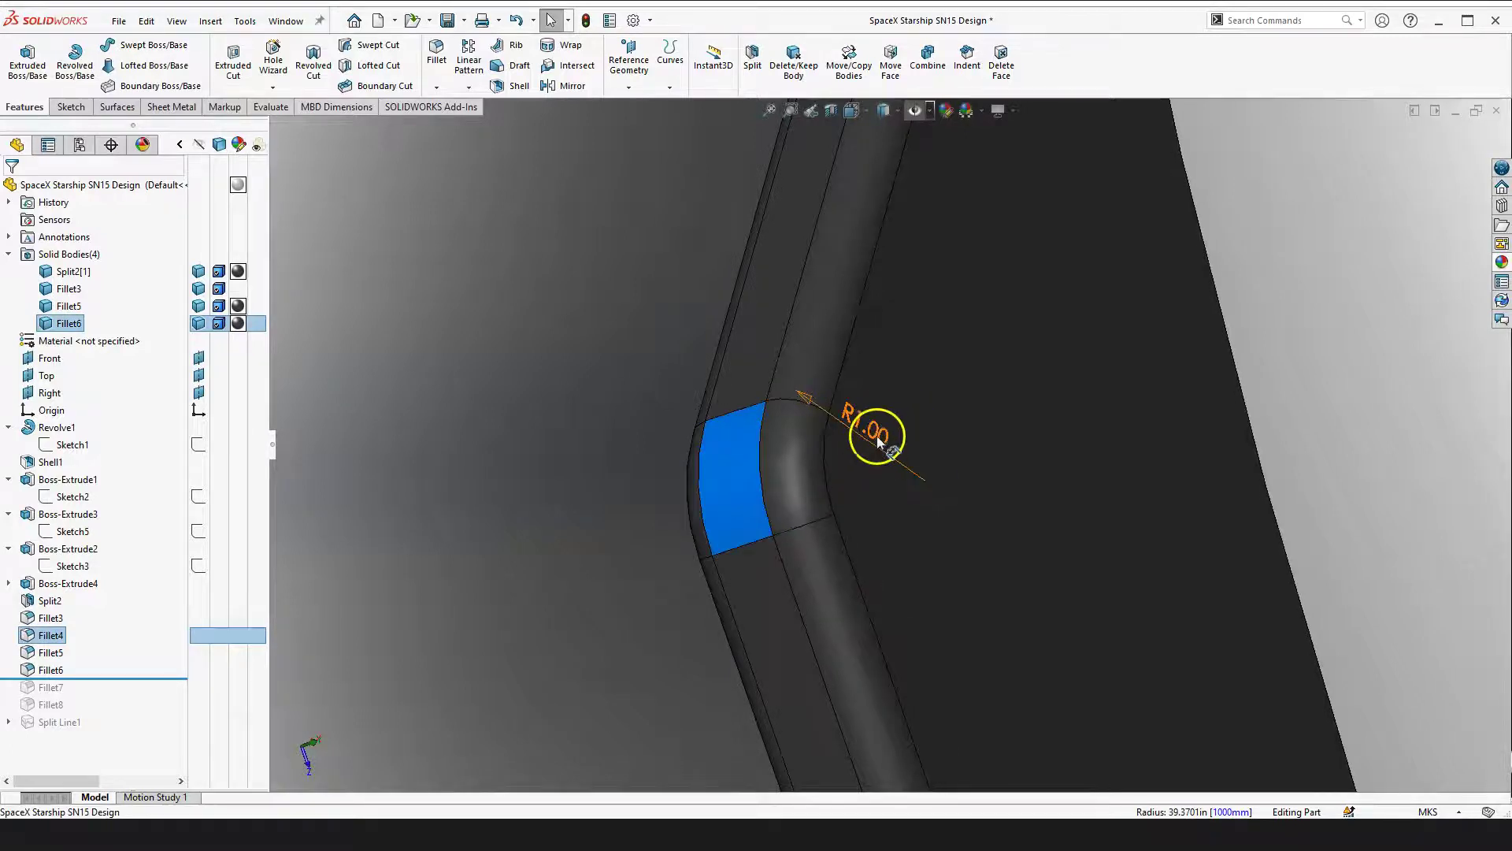
scroll(887, 441, "up", 4)
scroll(890, 518, "up", 6)
left_click(633, 457)
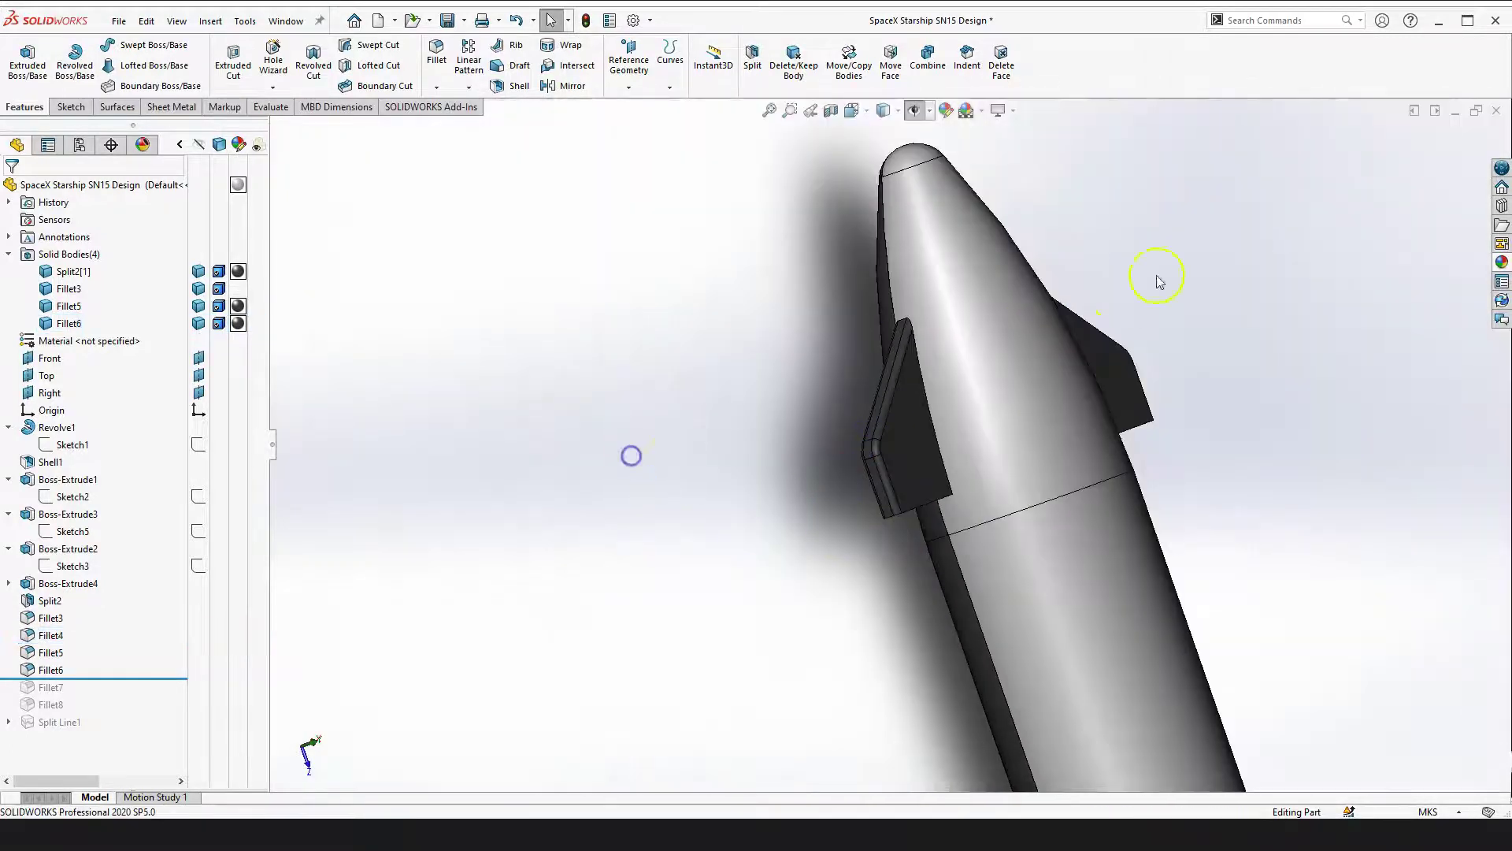
Roll the model forward past Fillet7 and Fillet8 and inspect the base fin's rounded outer edges
scroll(1139, 432, "up", 4)
scroll(1139, 433, "up", 4)
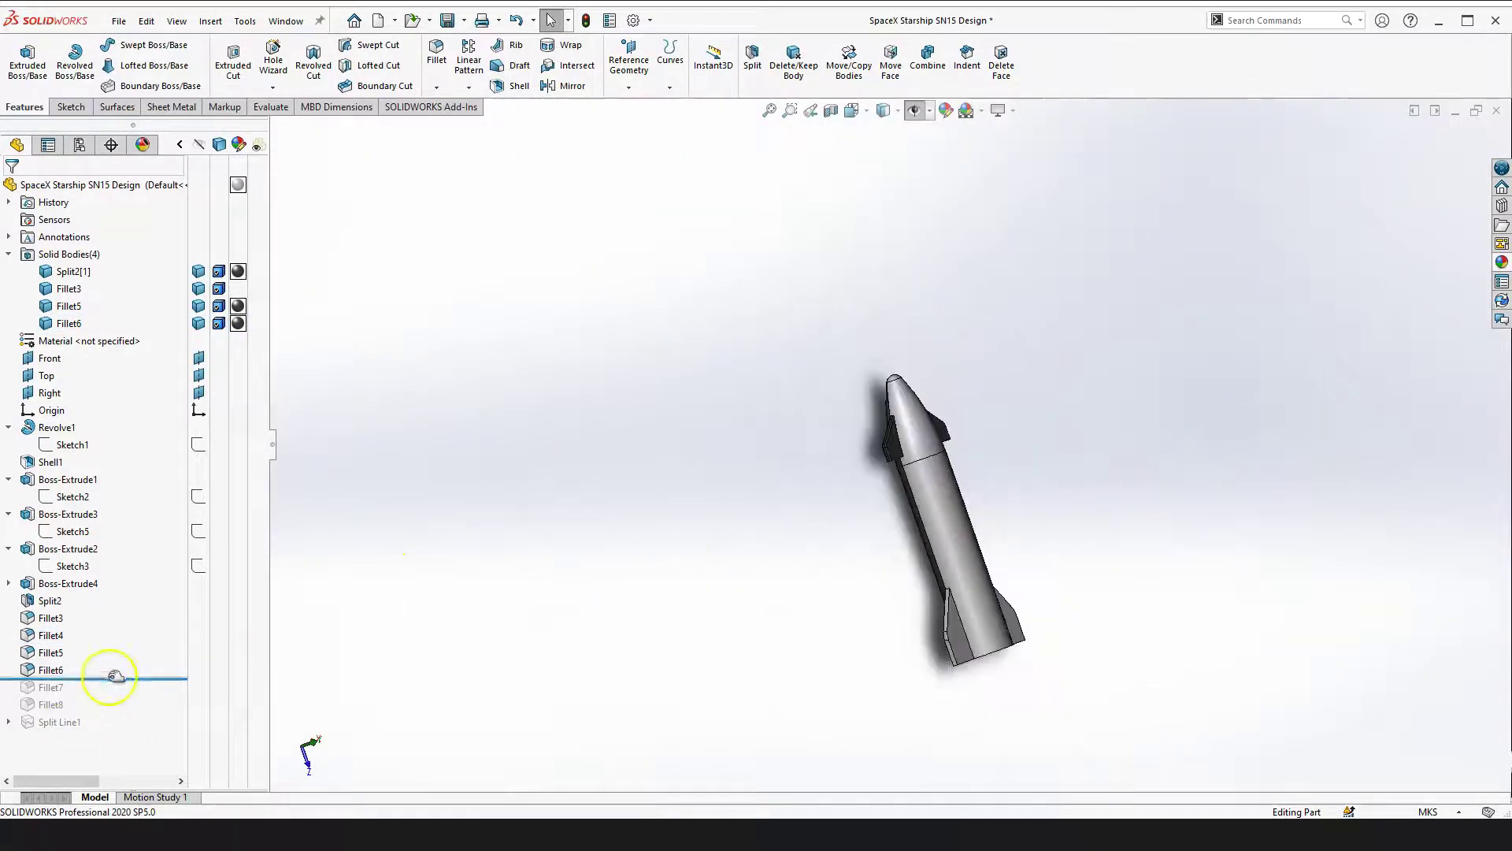
left_click_drag(126, 679, 111, 713)
scroll(839, 619, "down", 5)
scroll(806, 599, "down", 4)
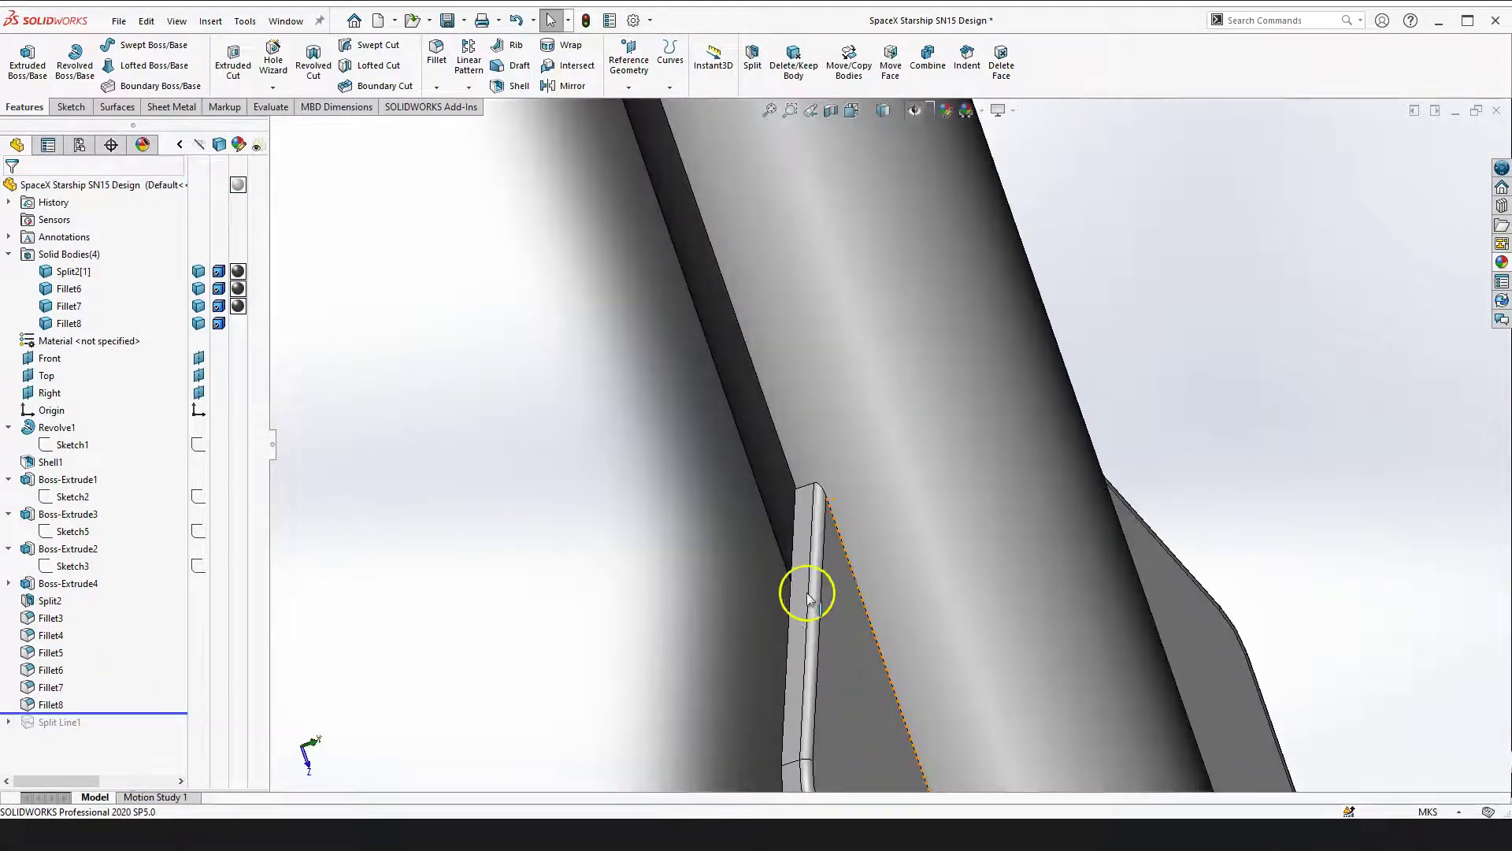
scroll(811, 540, "up", 4)
middle_click_drag(1010, 551, 811, 543)
scroll(788, 489, "down", 5)
middle_click_drag(777, 470, 815, 572)
scroll(835, 504, "down", 3)
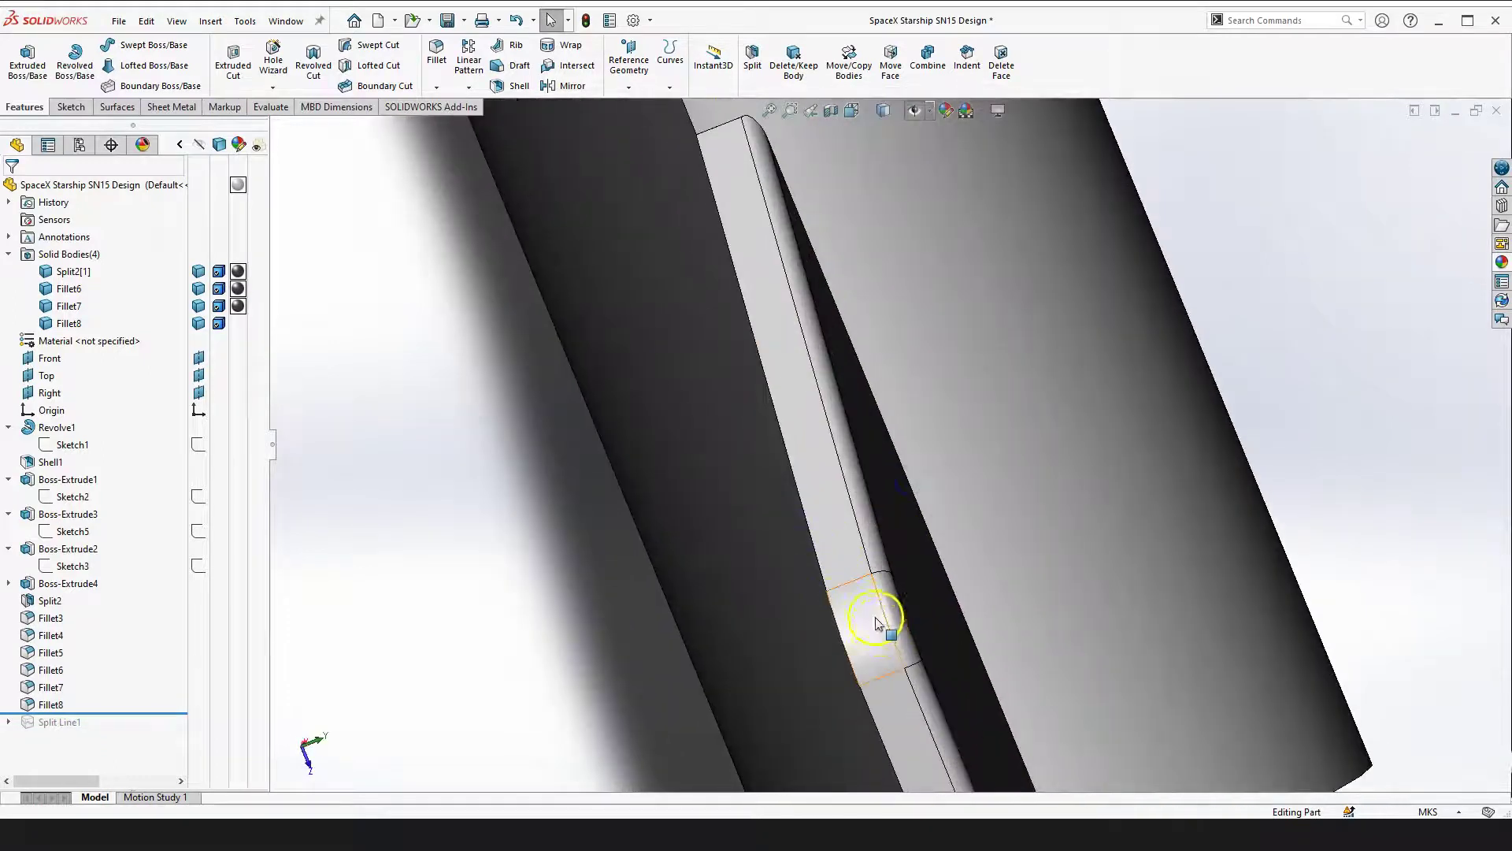
Select the Fillet8 edge rounding on the base fin to check its radius, and clear the selection
left_click(877, 589)
scroll(877, 589, "up", 5)
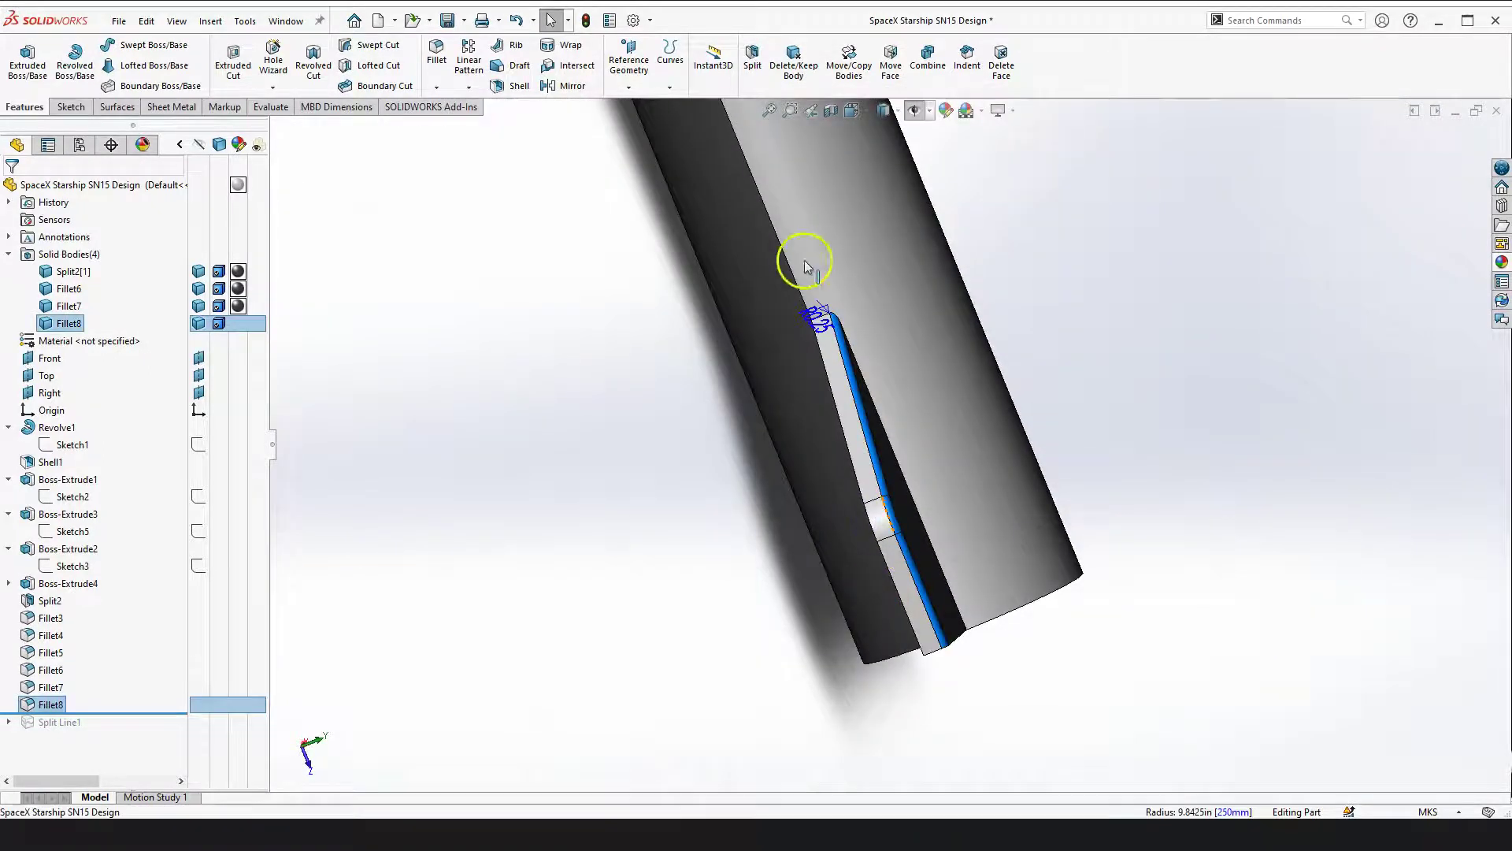
scroll(849, 353, "down", 8)
scroll(797, 364, "up", 2)
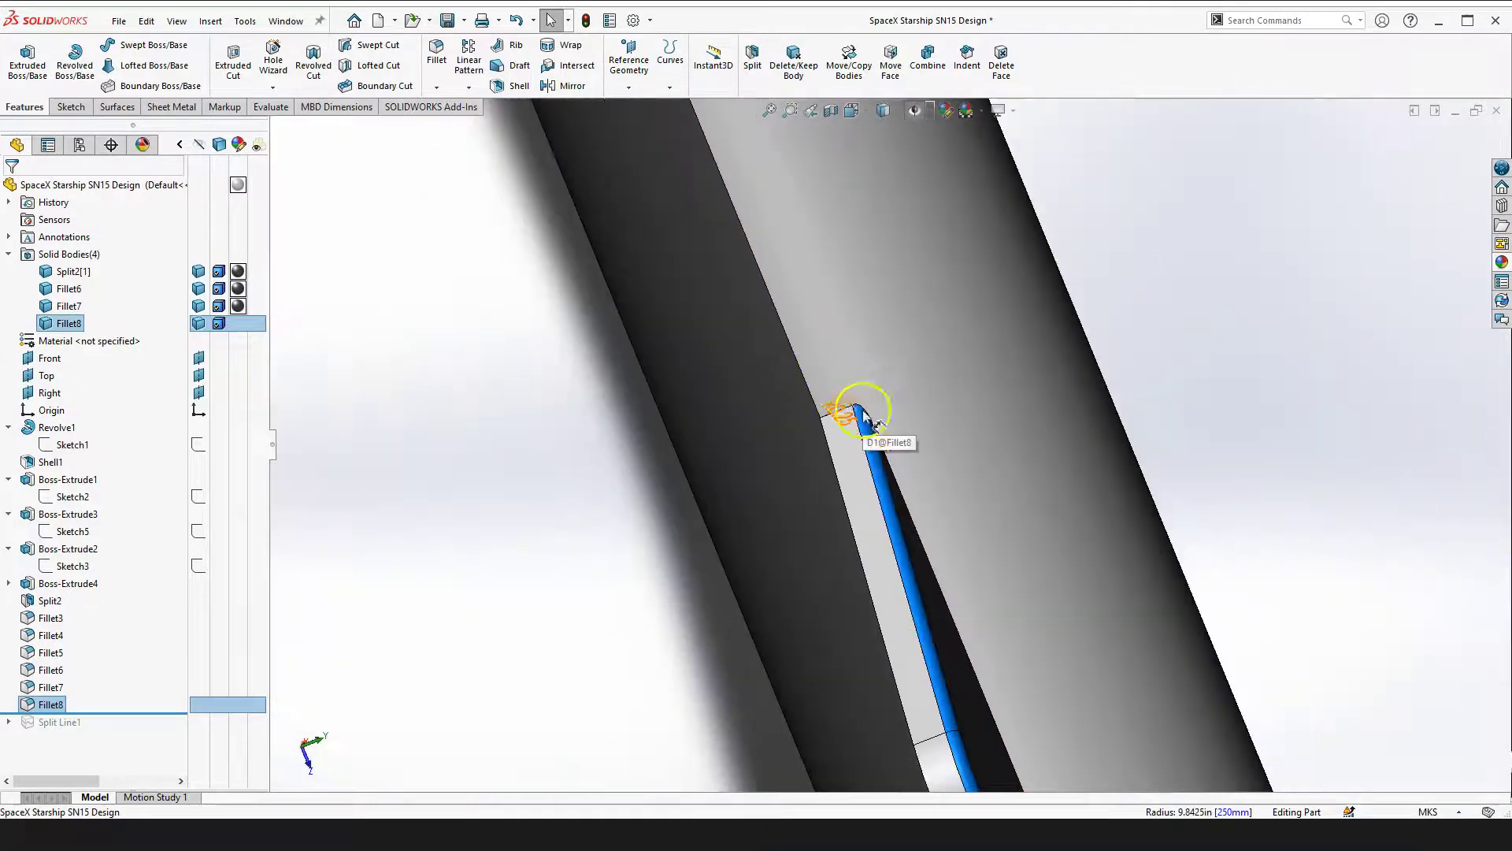
scroll(856, 455, "up", 2)
left_click(533, 533)
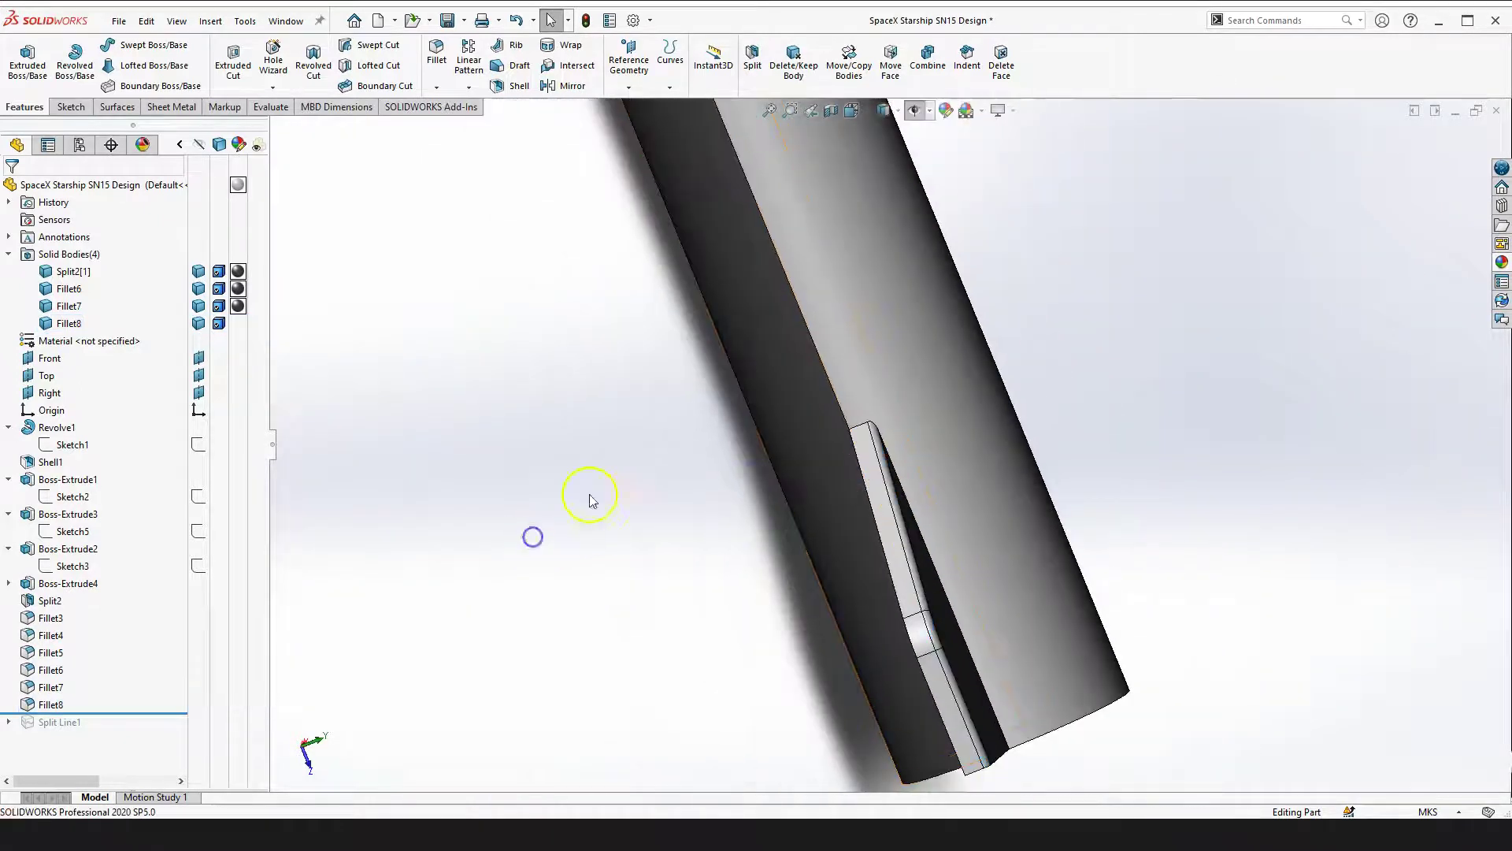
Examine the whole filleted rocket from several sides, from its open base to the nose
middle_click_drag(584, 557, 776, 283)
scroll(739, 230, "up", 3)
middle_click_drag(740, 229, 1031, 390)
scroll(1037, 397, "down", 2)
middle_click_drag(994, 466, 879, 479)
scroll(878, 478, "up", 3)
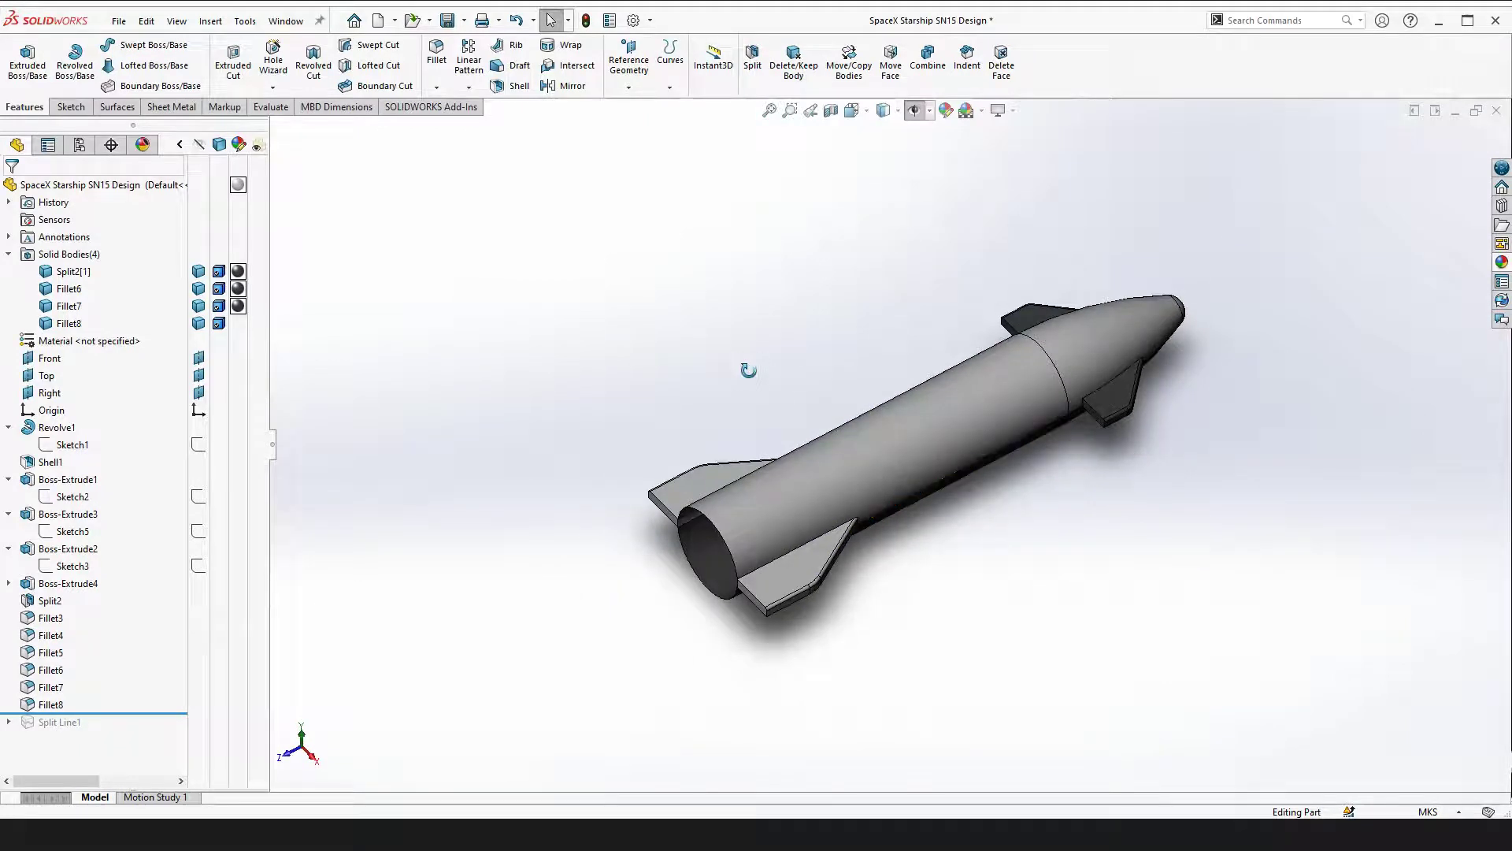
Switch the model to the trimetric view and examine the body and nose section up close
key("space")
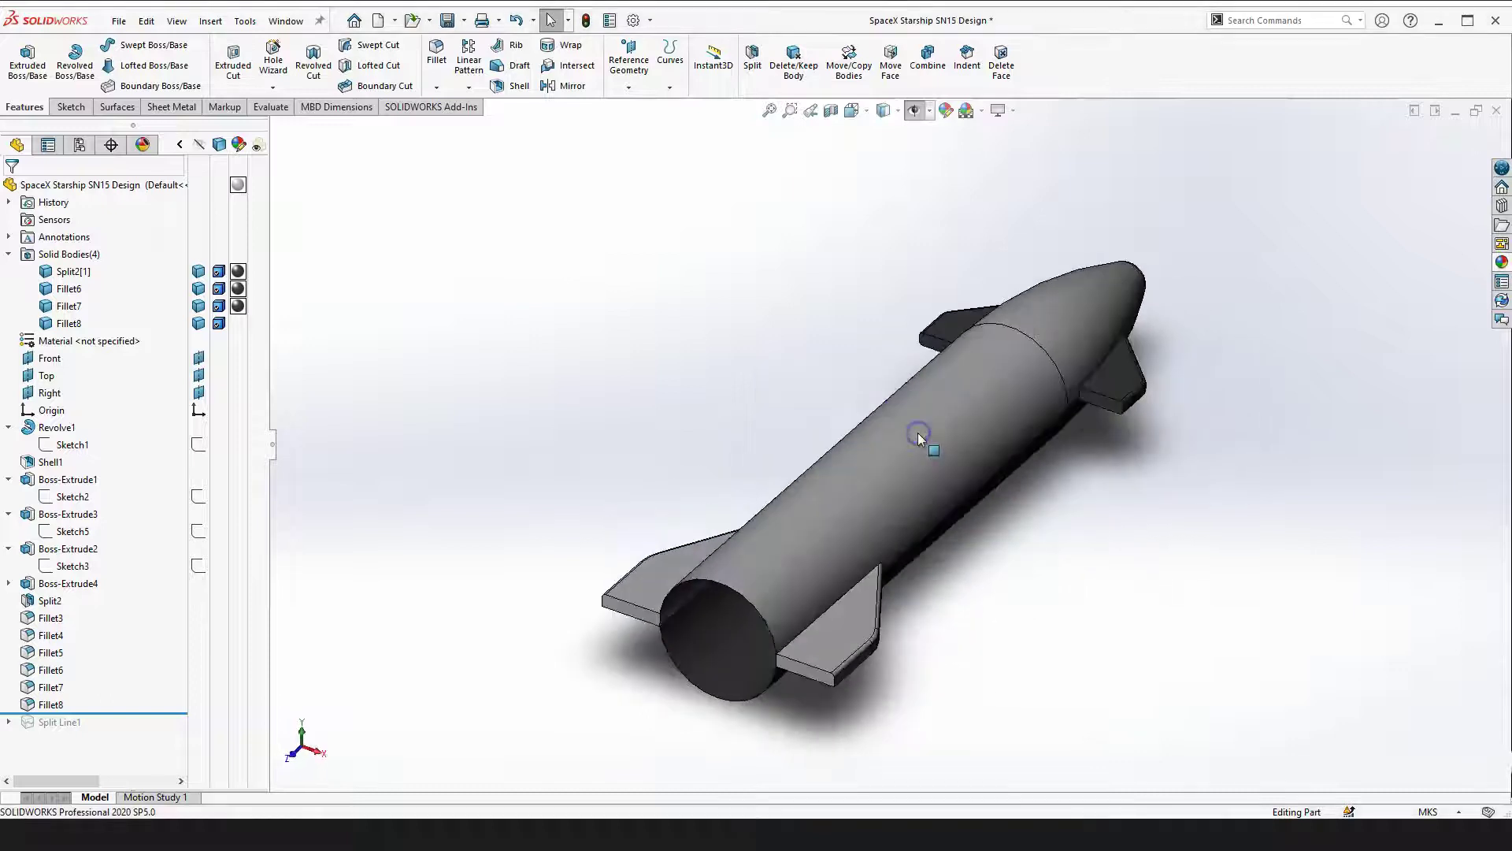
scroll(644, 634, "down", 4)
scroll(750, 546, "up", 5)
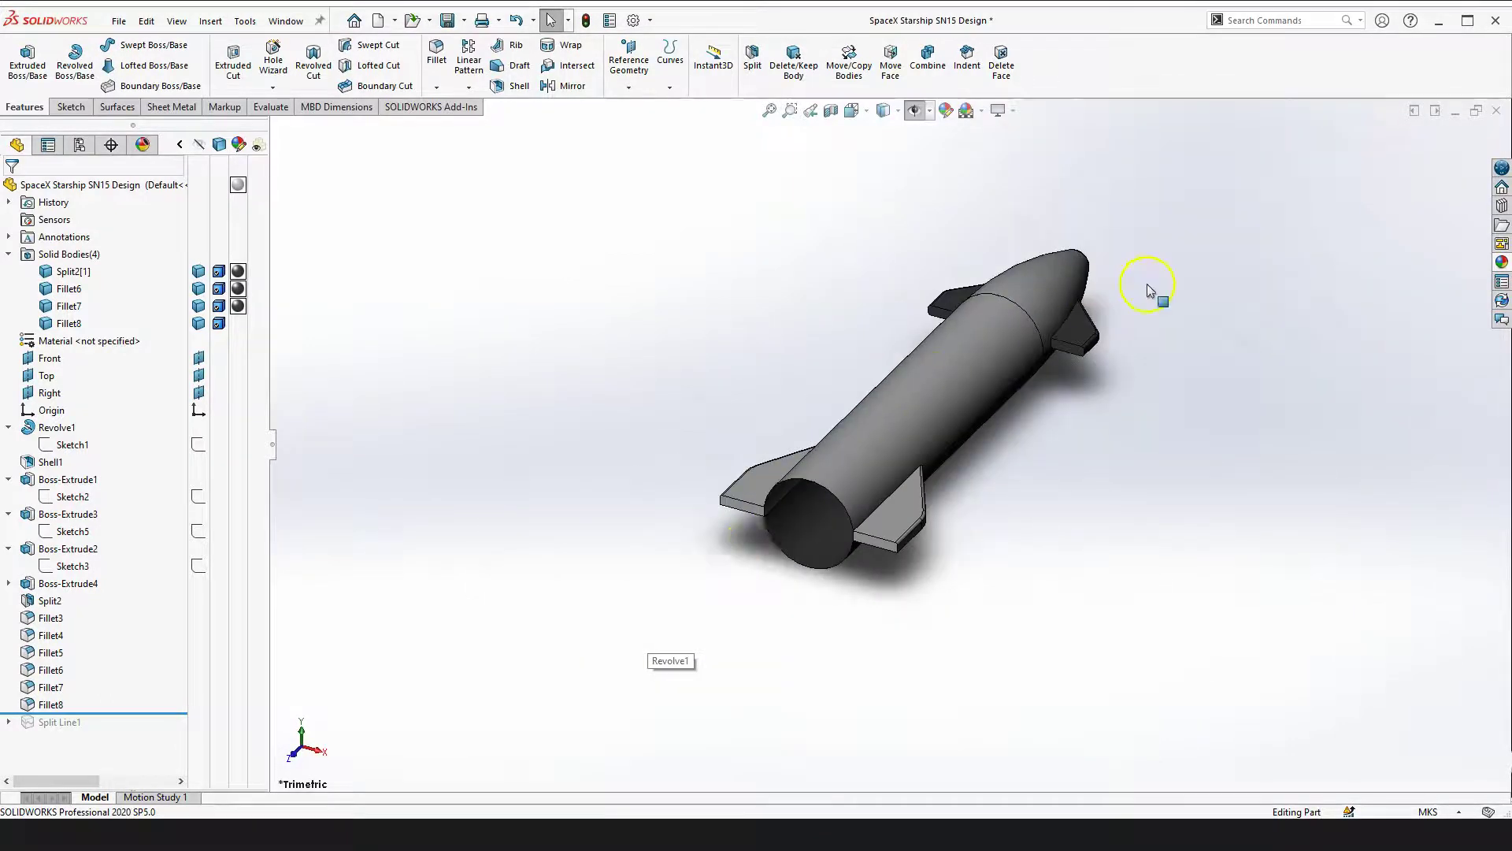
scroll(1155, 297, "down", 3)
scroll(912, 466, "up", 3)
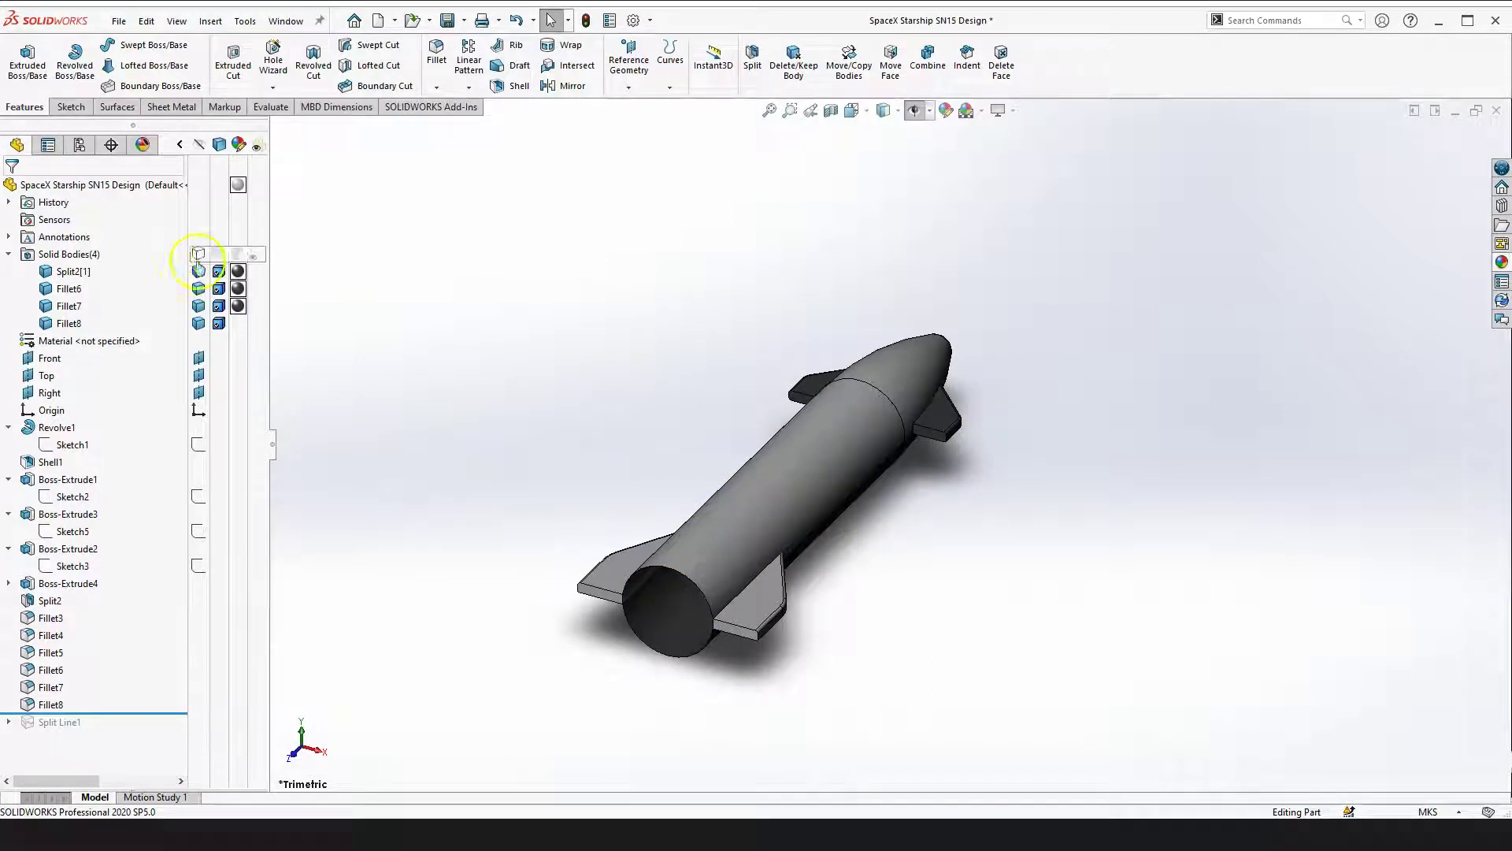
left_click(504, 317)
scroll(914, 419, "down", 3)
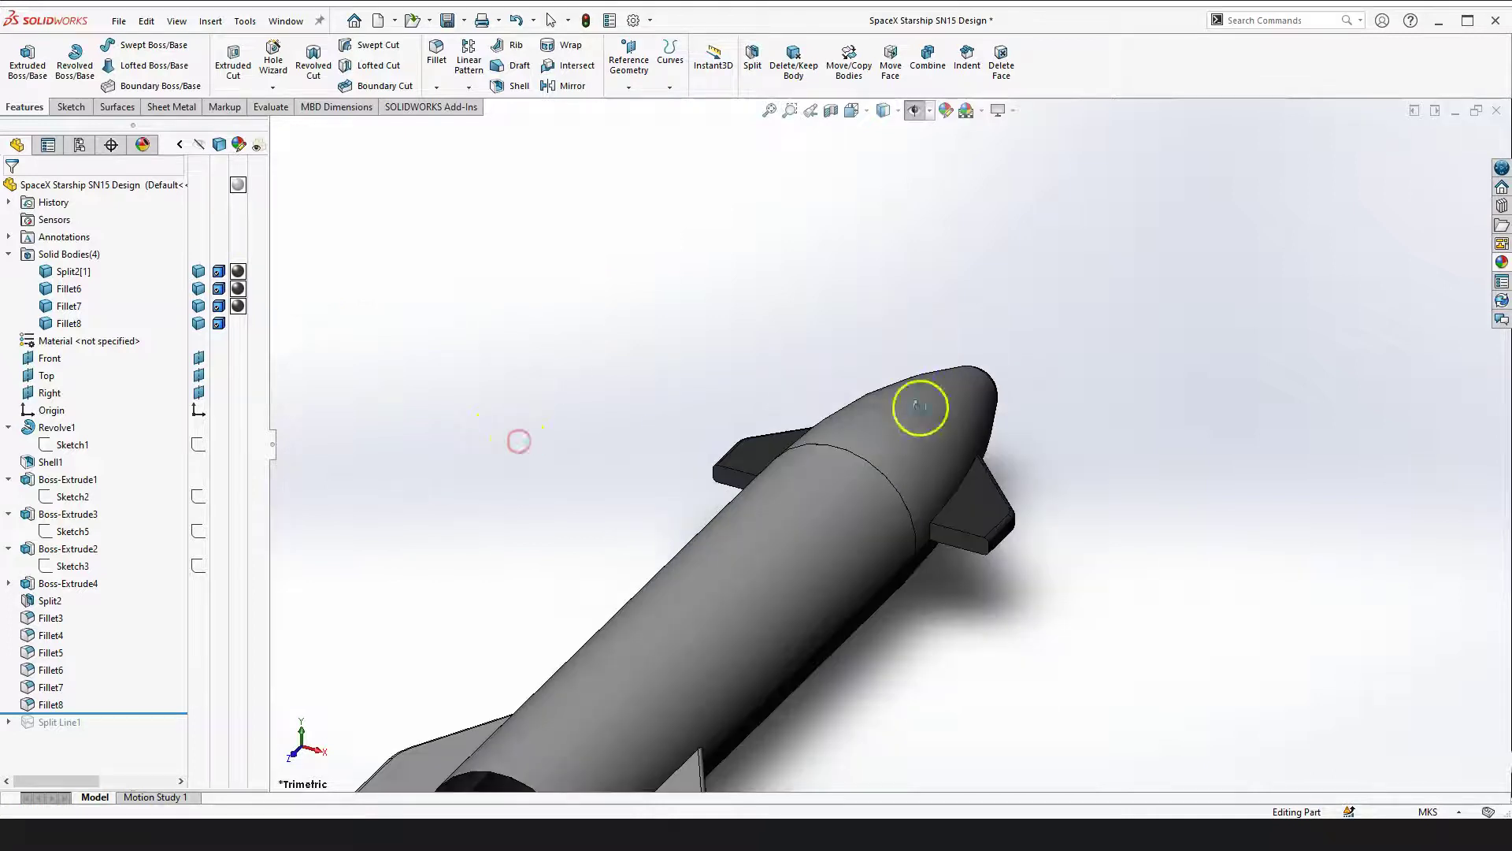
Examine the rocket's dark lower half from the side, selecting its cylindrical face and clearing the selection
middle_click_drag(914, 418, 632, 481)
scroll(810, 391, "up", 3)
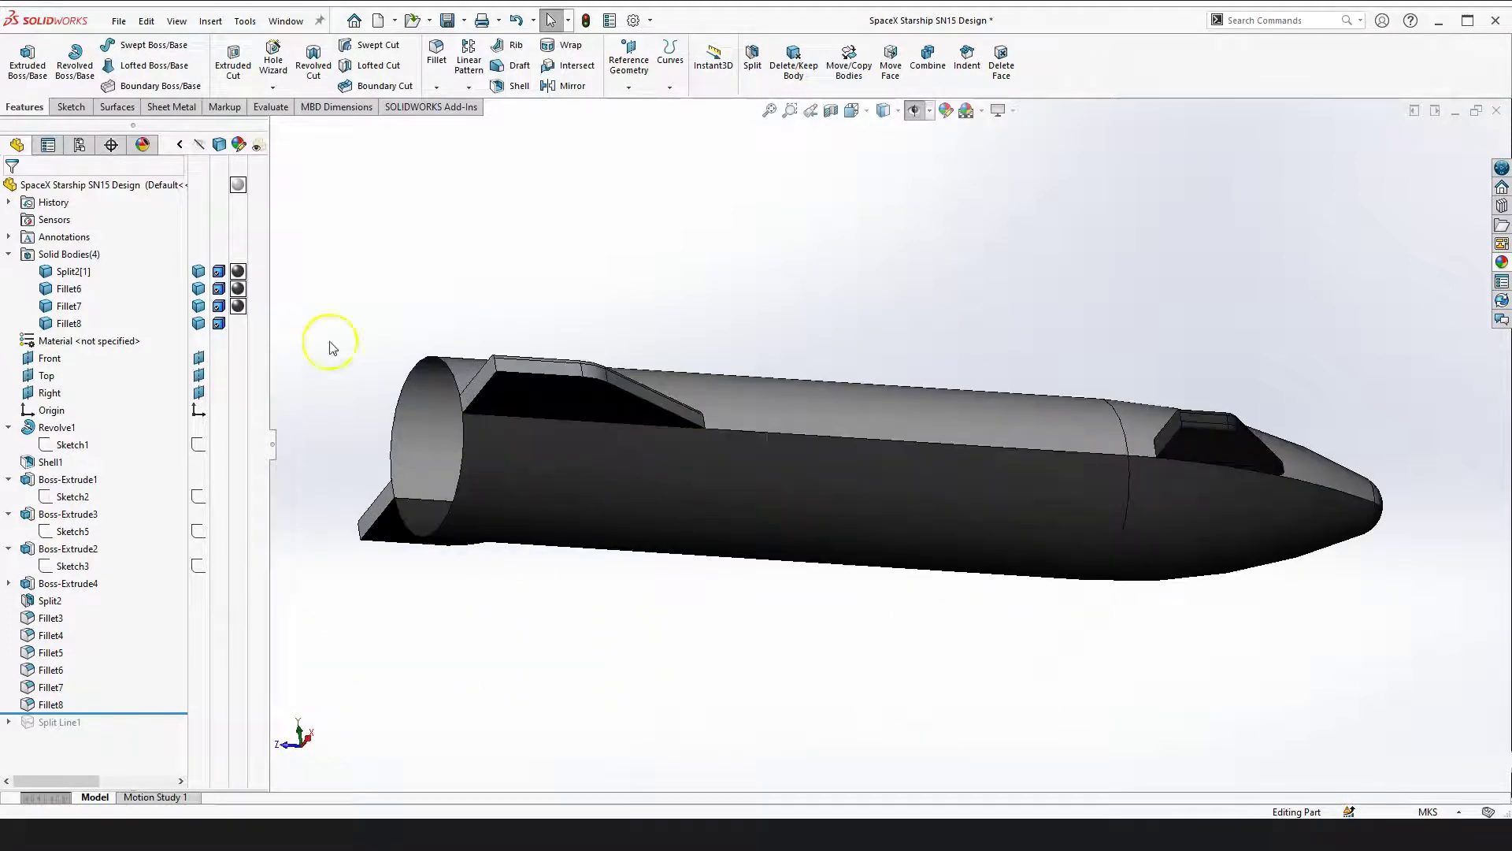
left_click(583, 466)
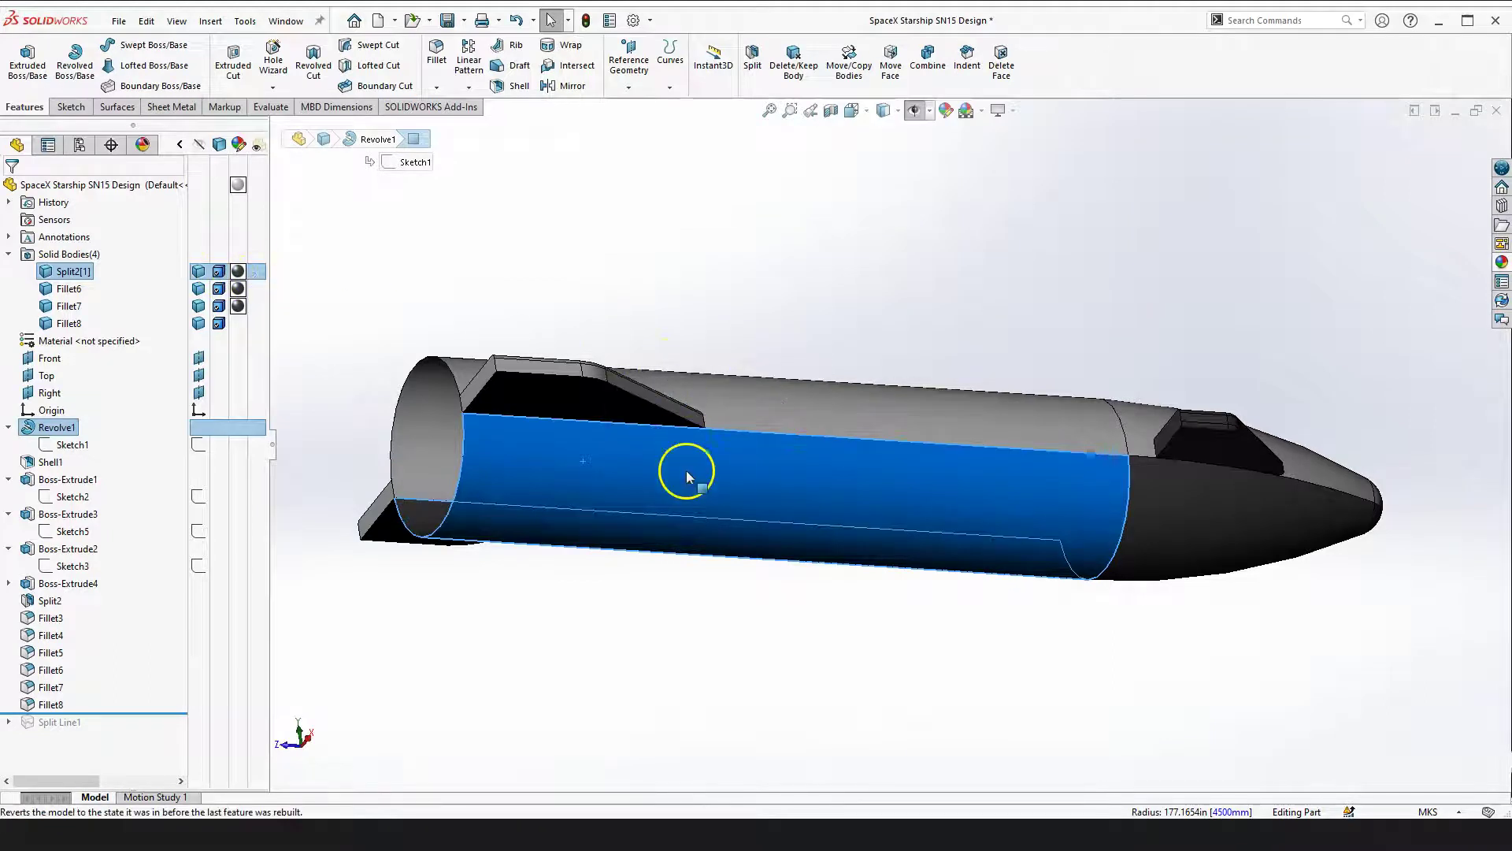
left_click(448, 220)
Preview violet on the Split2[1] body, and set its color to dark grey with RGB 64, 64, 64
left_click(78, 272)
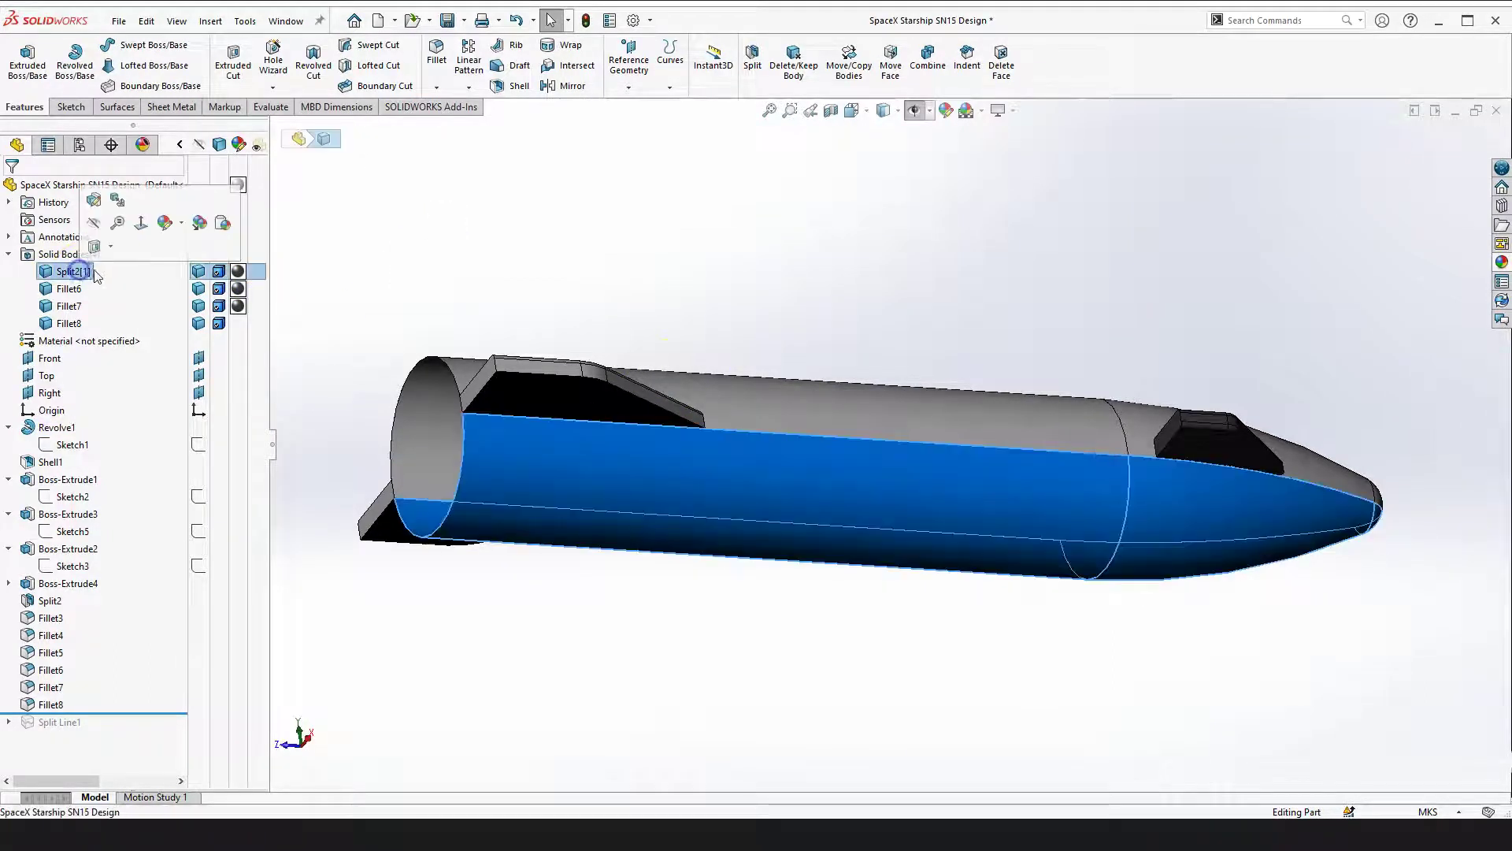
left_click(238, 272)
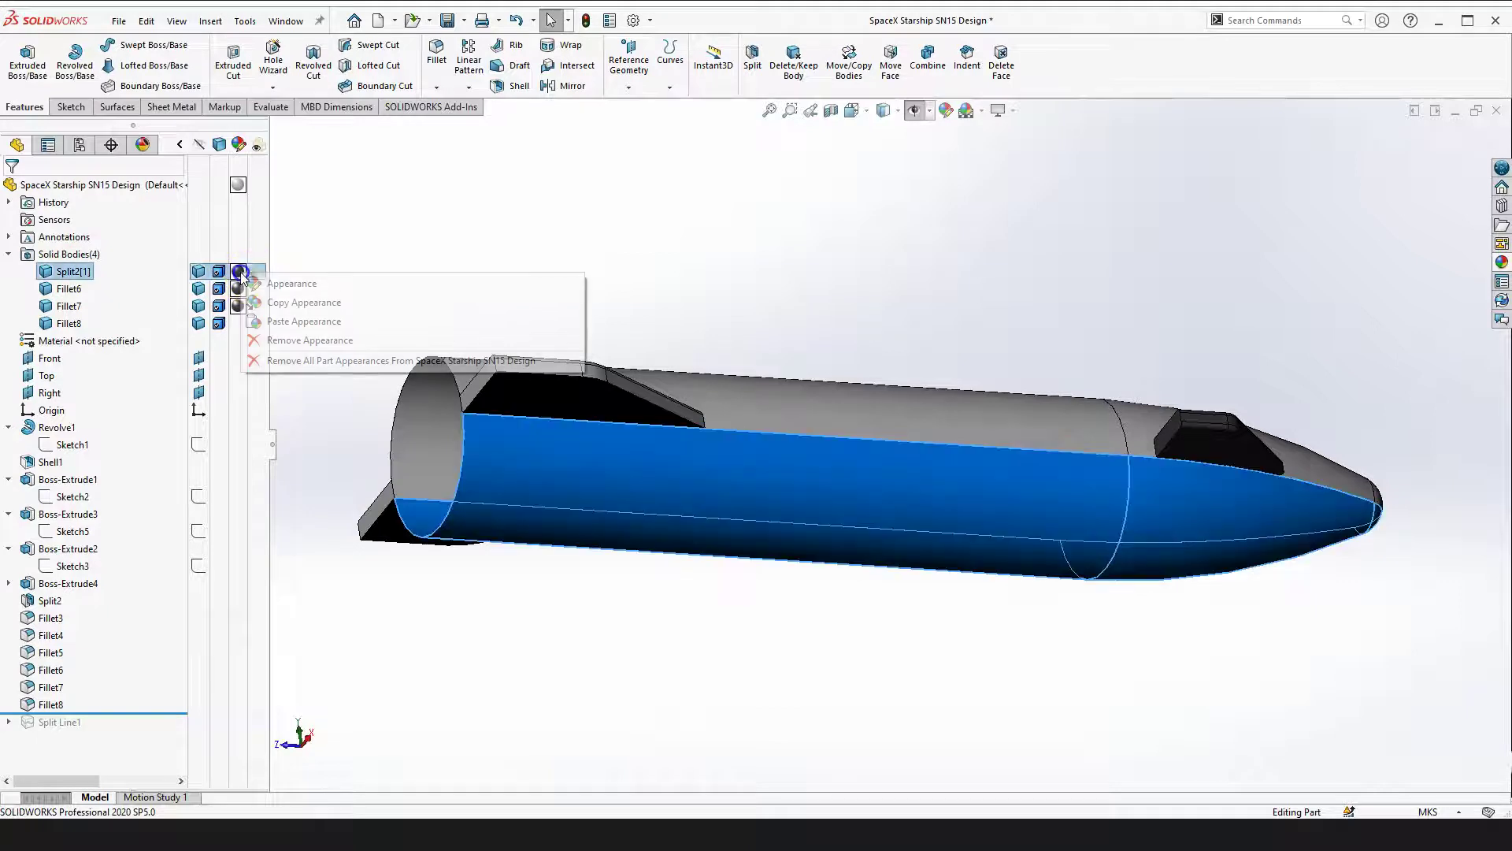
left_click(288, 285)
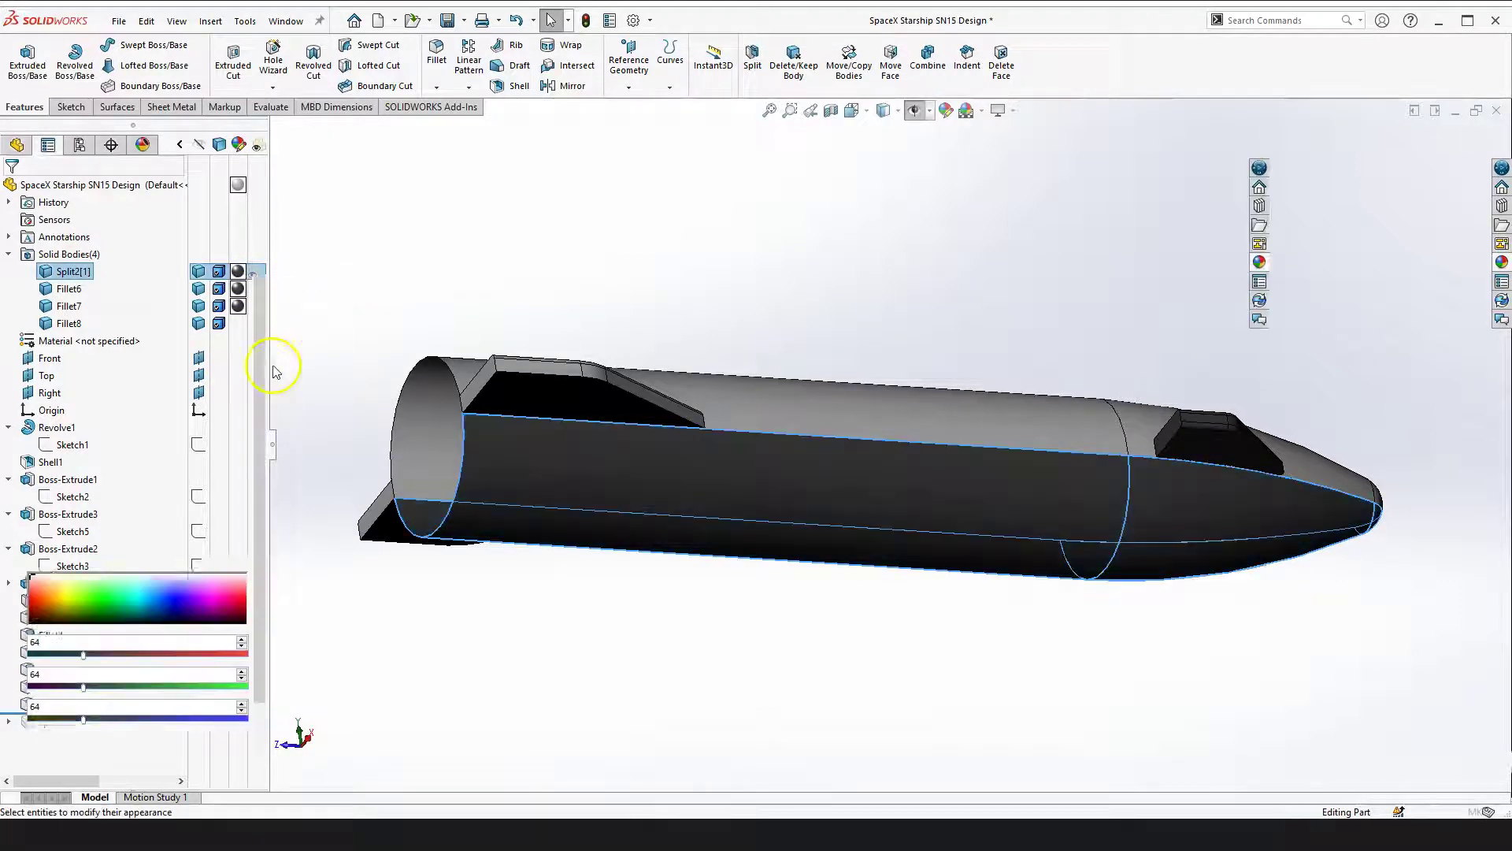
left_click(181, 575)
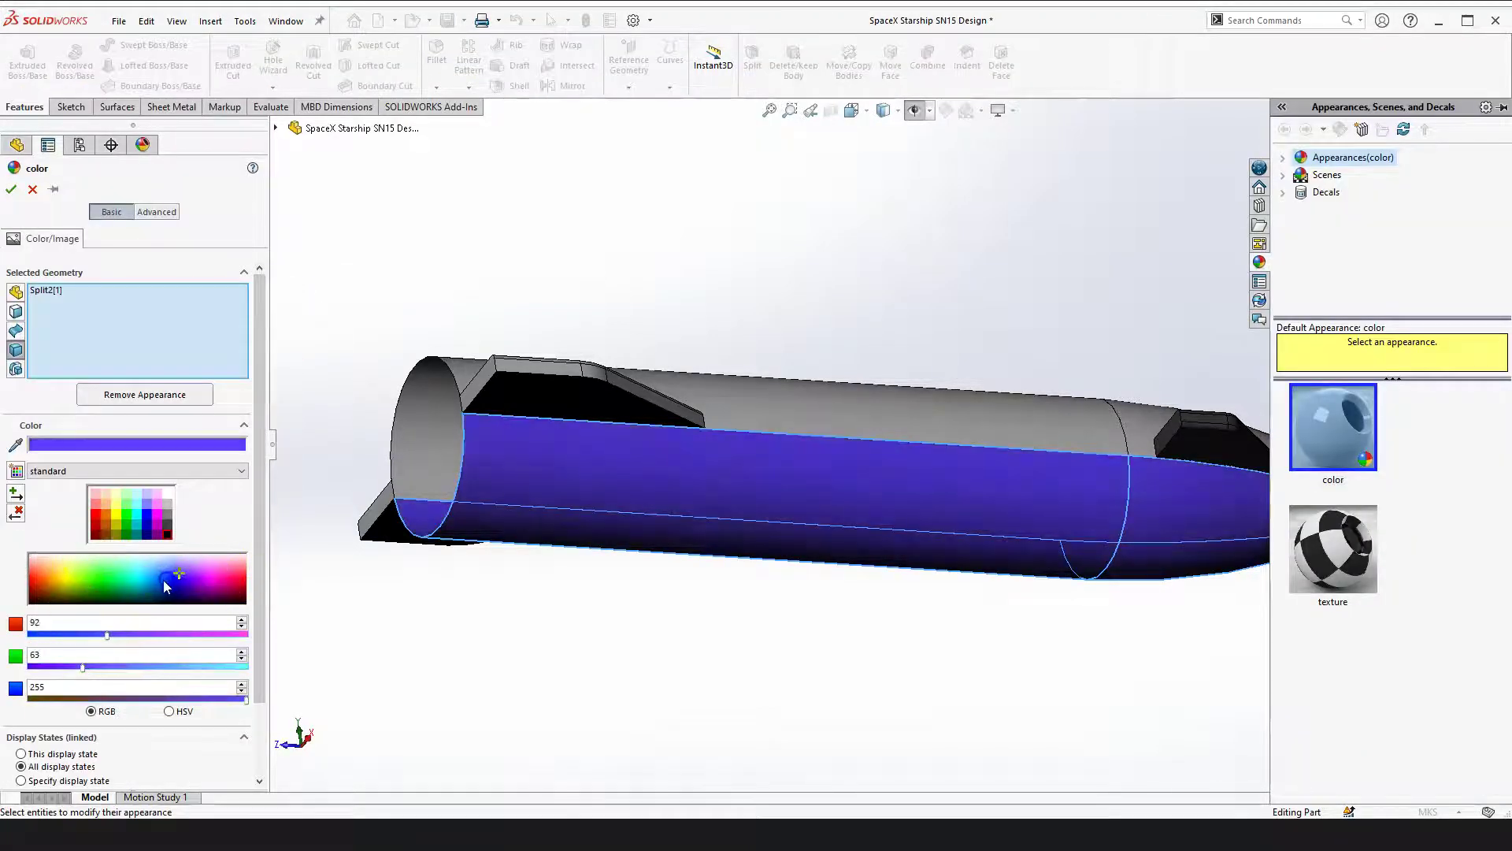
left_click(171, 532)
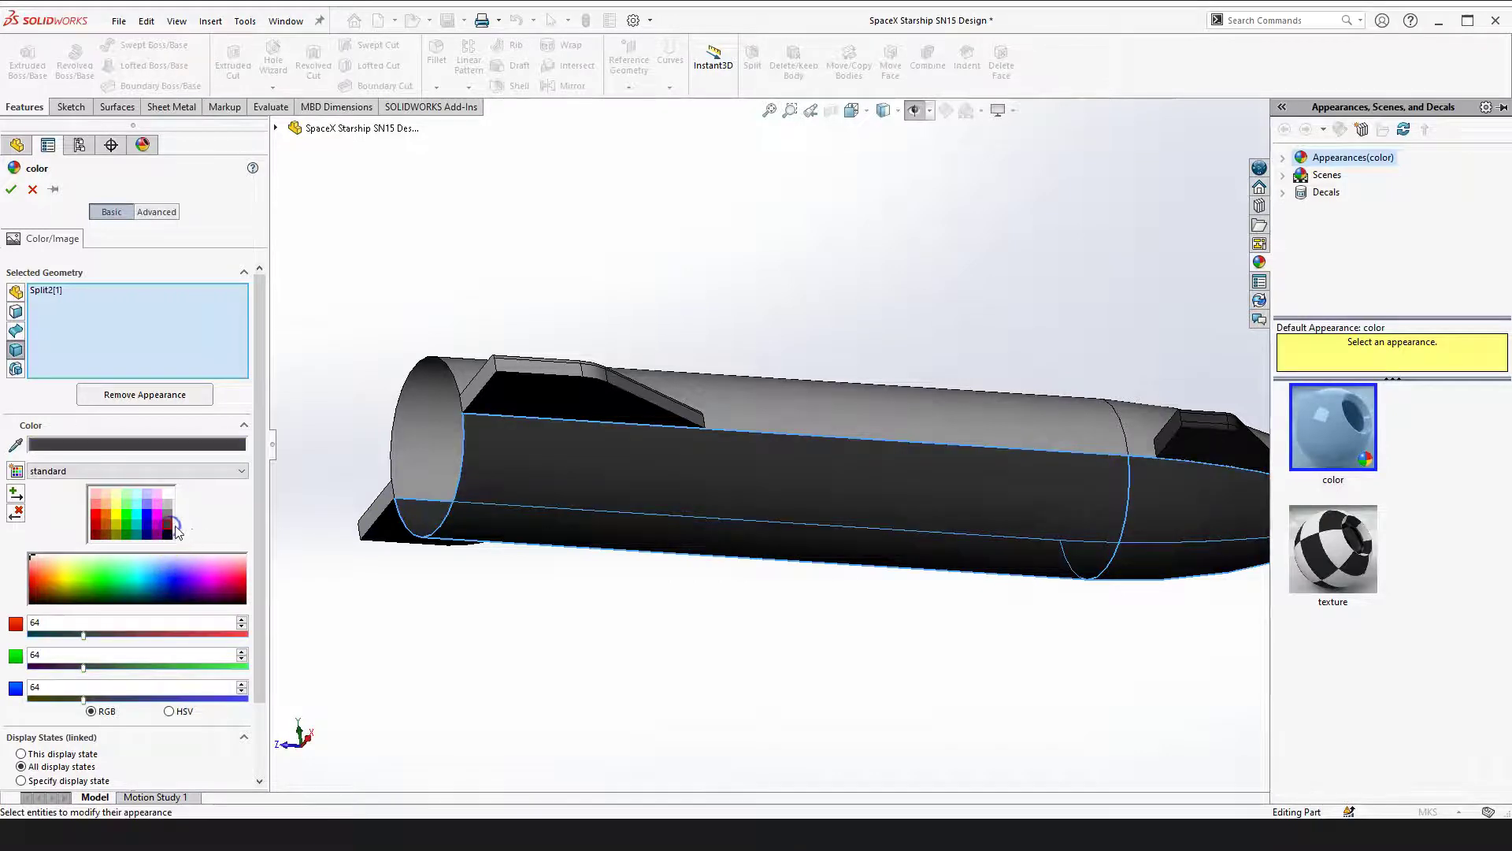
left_click(11, 190)
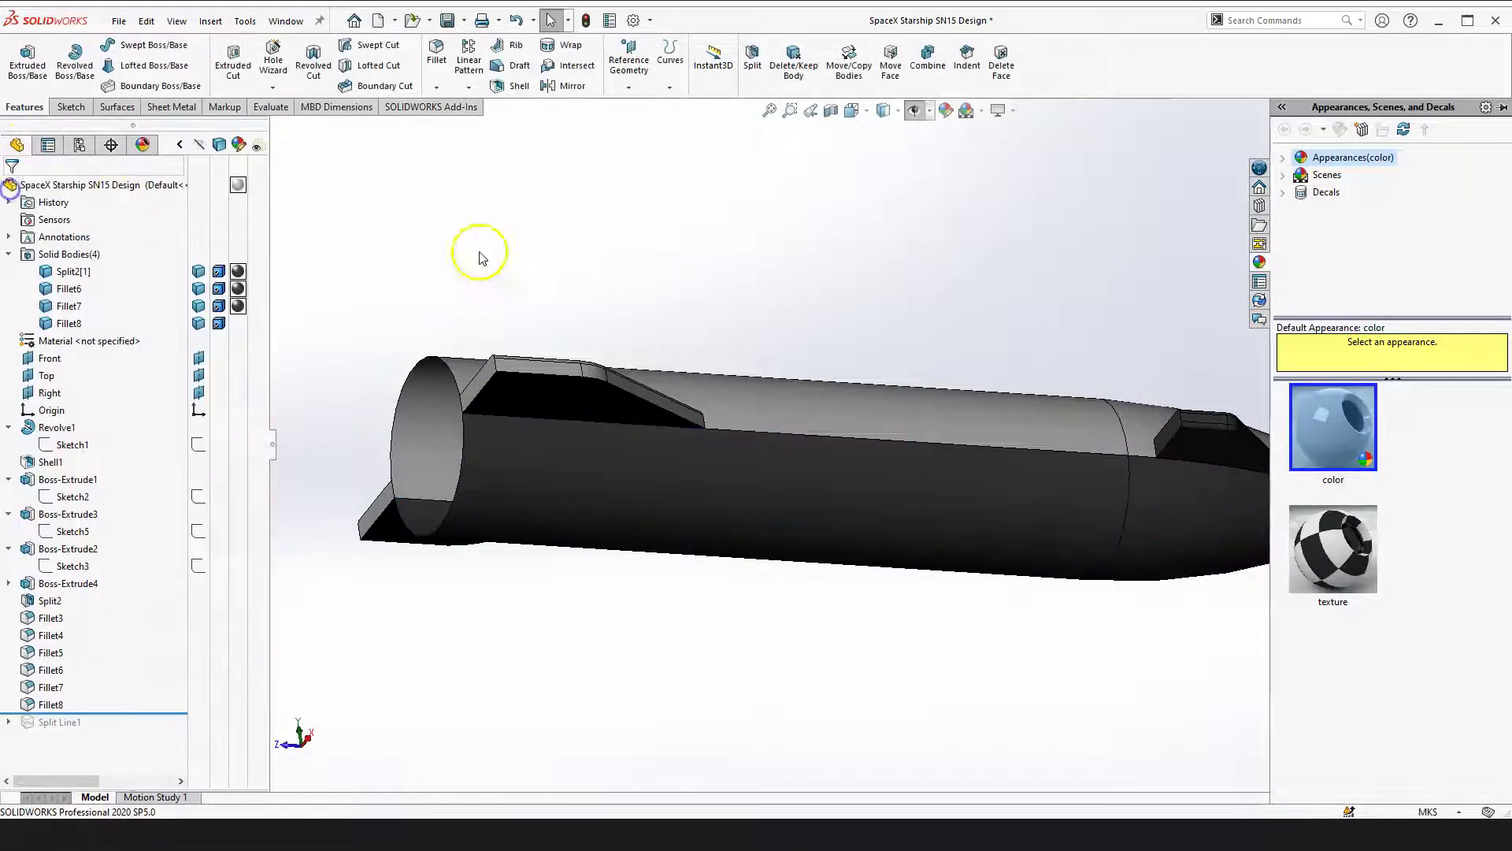
left_click(786, 487)
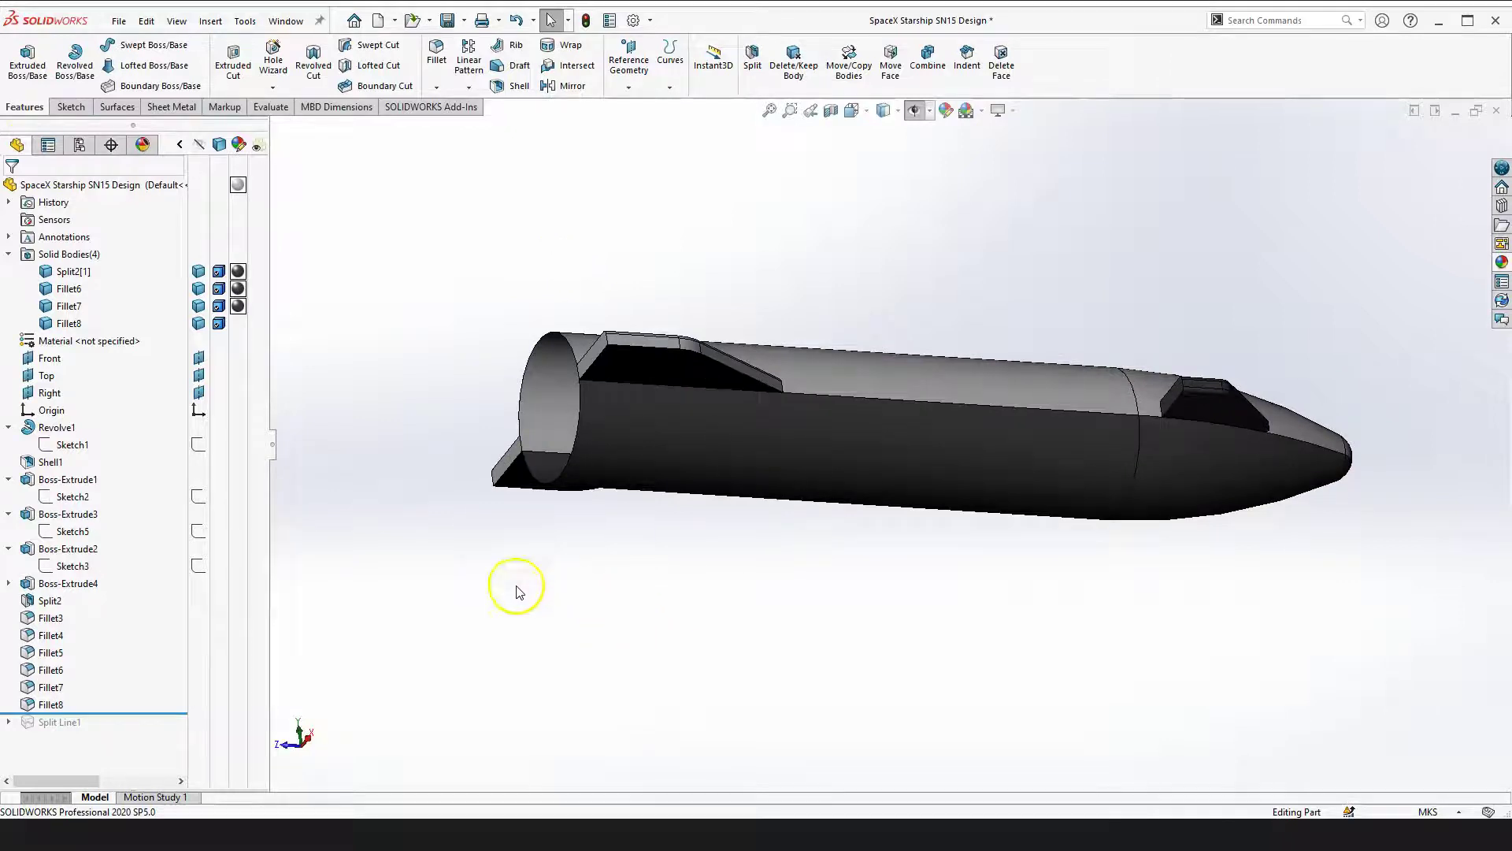
Roll the model forward past Split Line1
left_click_drag(134, 713, 128, 728)
right_click_drag(798, 594, 809, 650)
left_click_drag(746, 728, 1107, 633)
scroll(1070, 434, "up", 4)
scroll(931, 236, "down", 6)
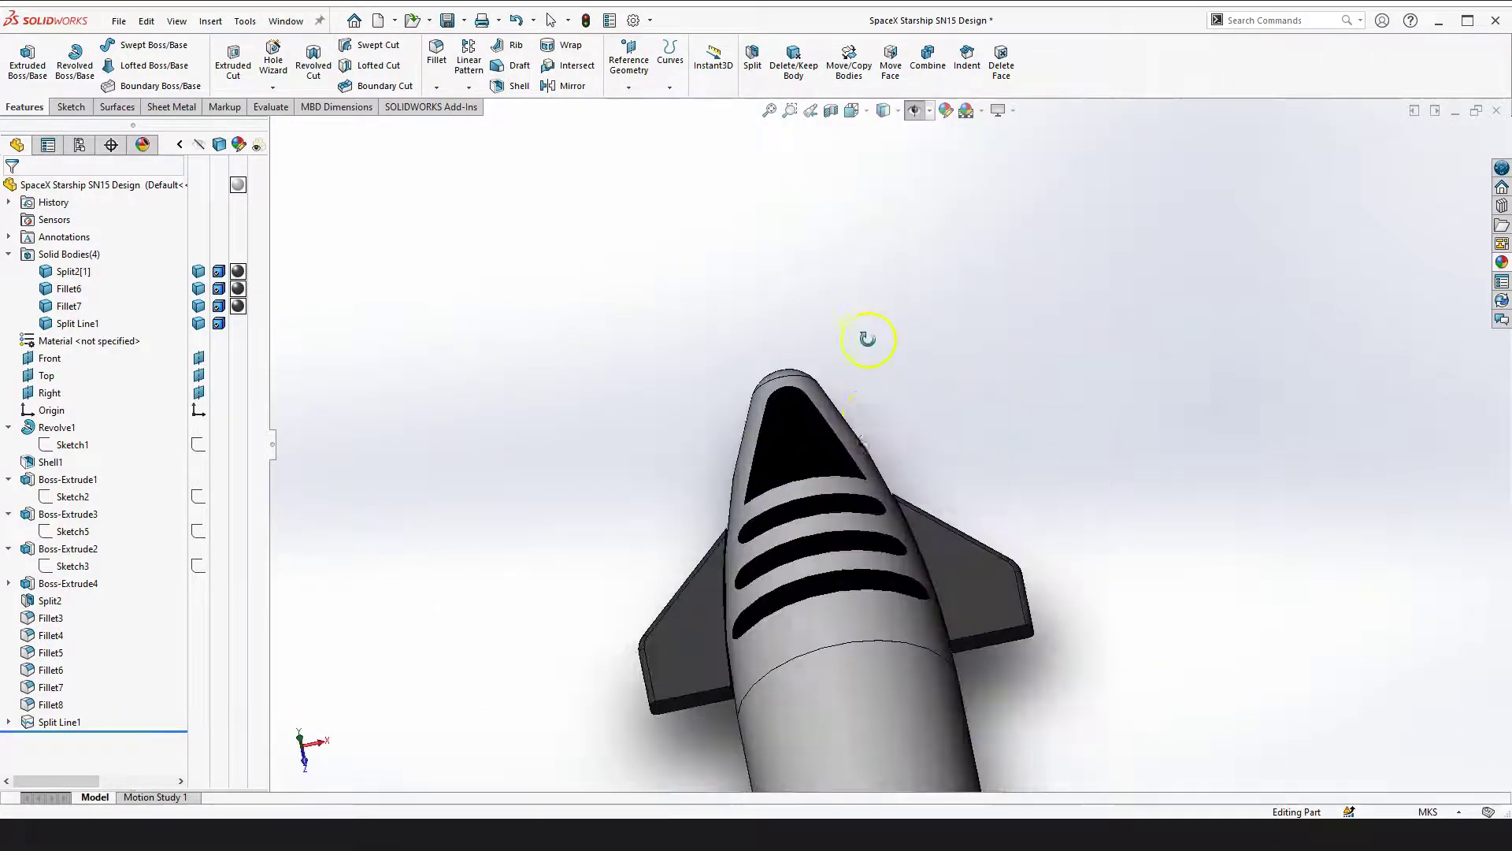
Examine the triangular window and the three stripe markings on the nose from several angles
left_click_drag(876, 380, 901, 506)
scroll(876, 542, "up", 3)
scroll(886, 544, "down", 3)
mouse_move(928, 403)
left_mouse_down()
mouse_move(902, 449)
mouse_move(932, 429)
left_mouse_up()
scroll(917, 441, "up", 1)
left_click_drag(874, 476, 844, 473)
left_click_drag(486, 500, 414, 497)
key("Escape")
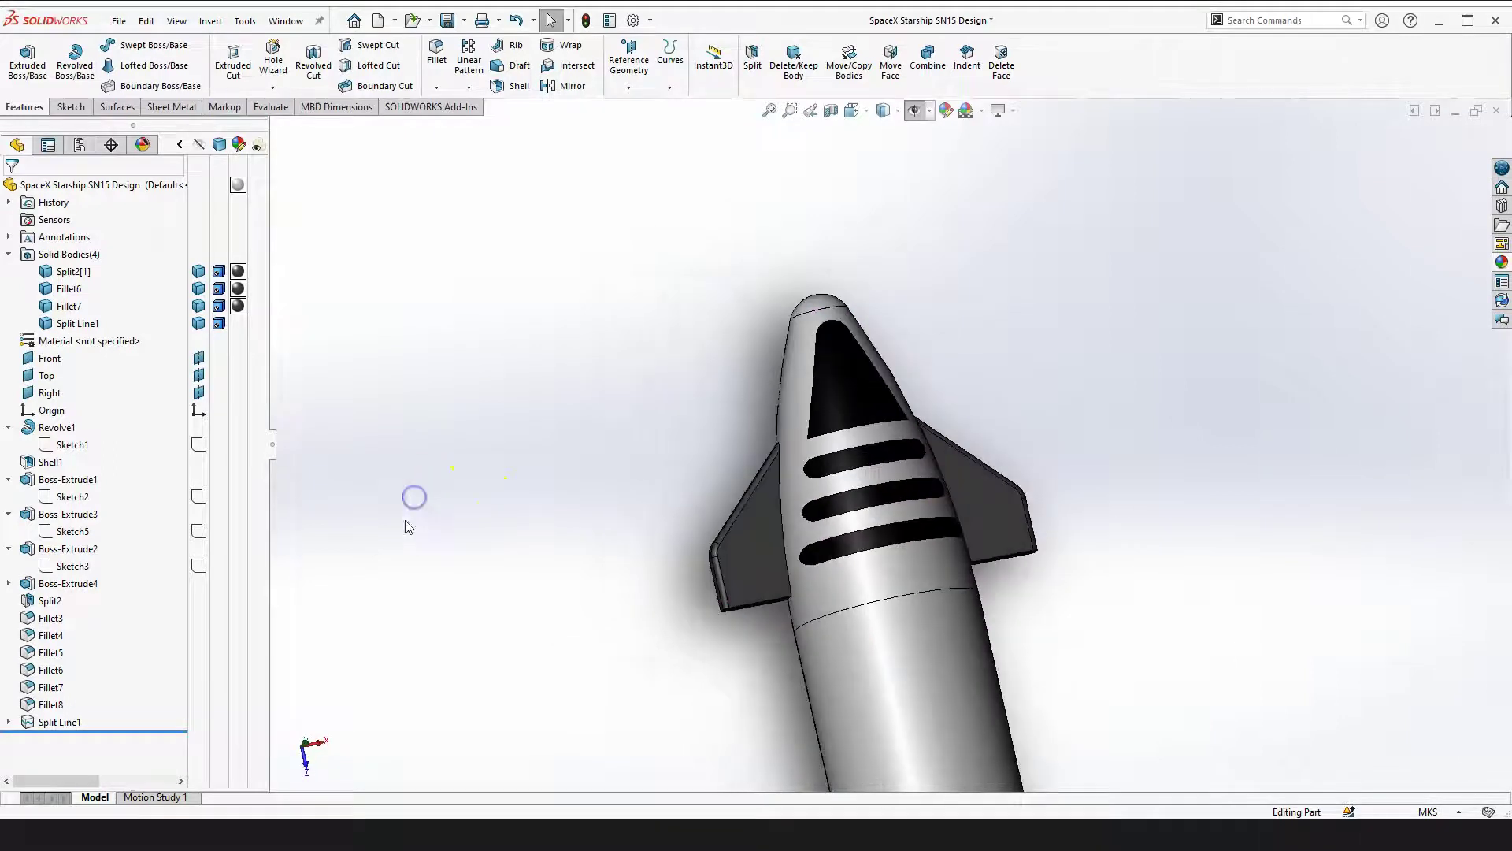
Open Sketch7 under Split Line1 for editing and view it normal to its plane
left_click(9, 722)
left_click(83, 741)
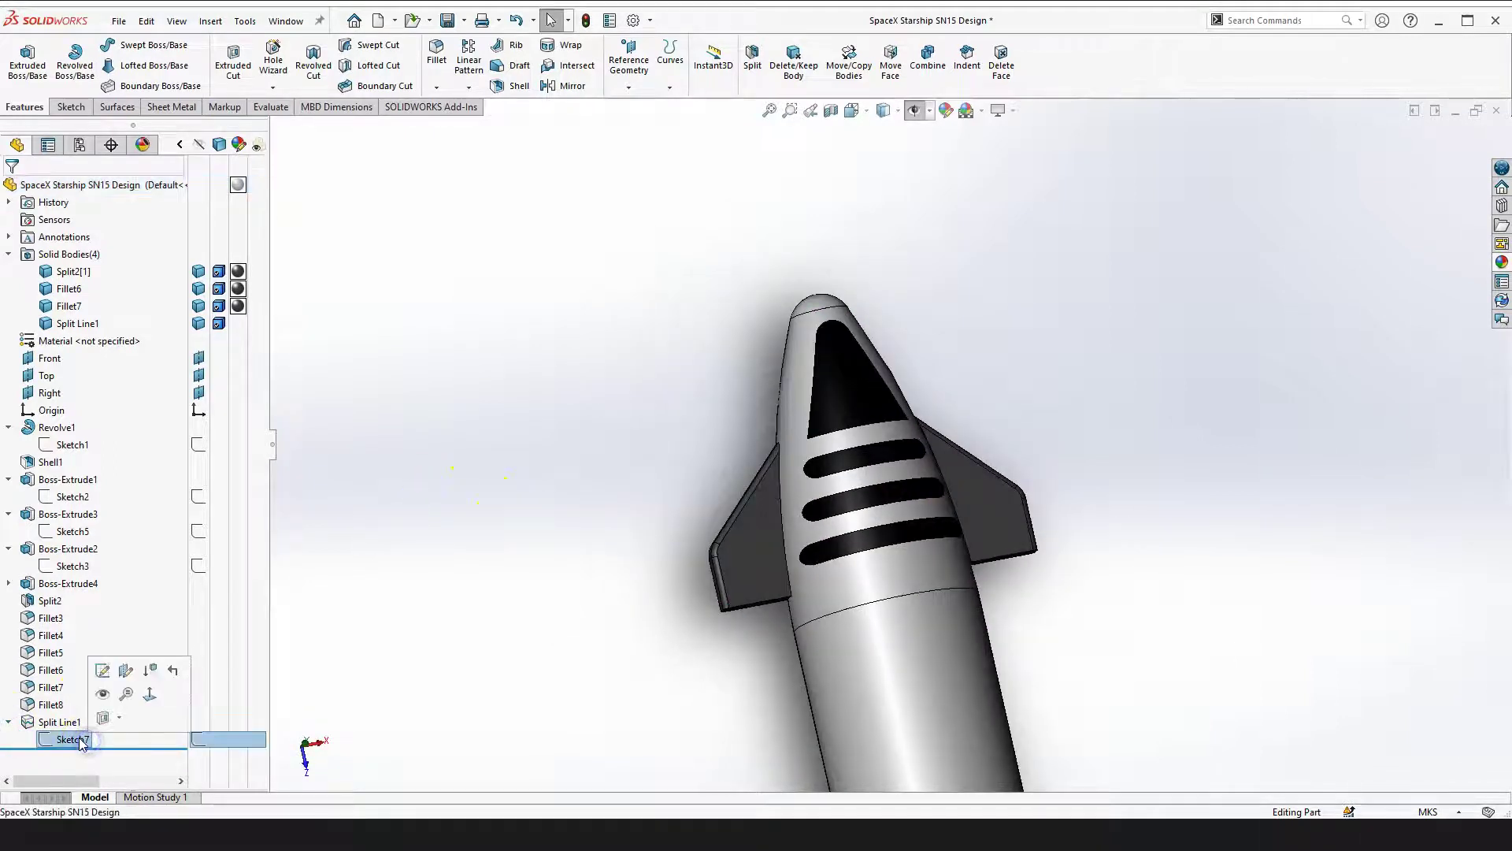
left_click(103, 670)
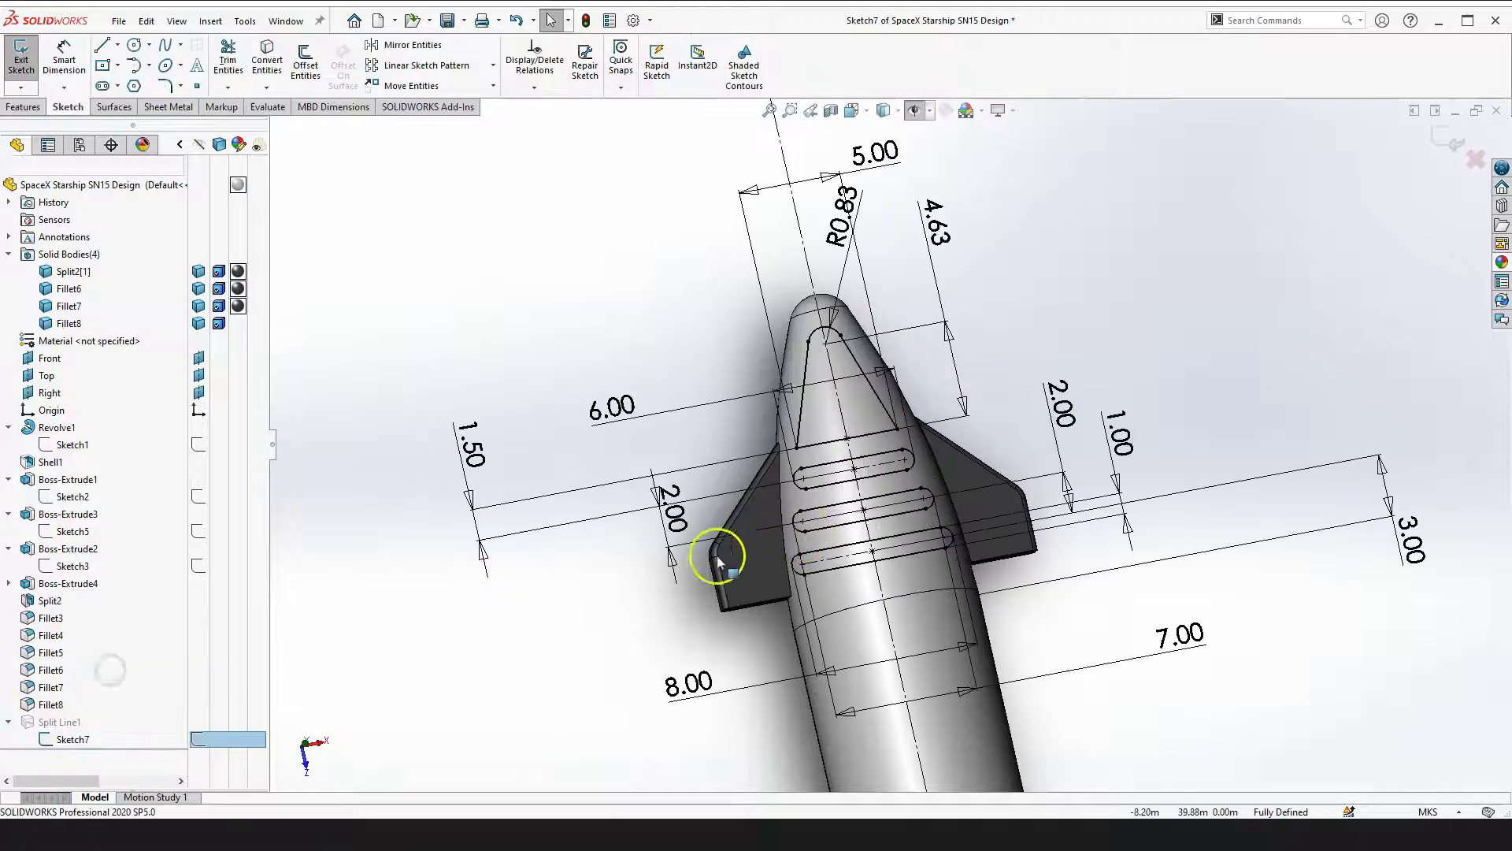
scroll(1101, 345, "up", 3)
key("space")
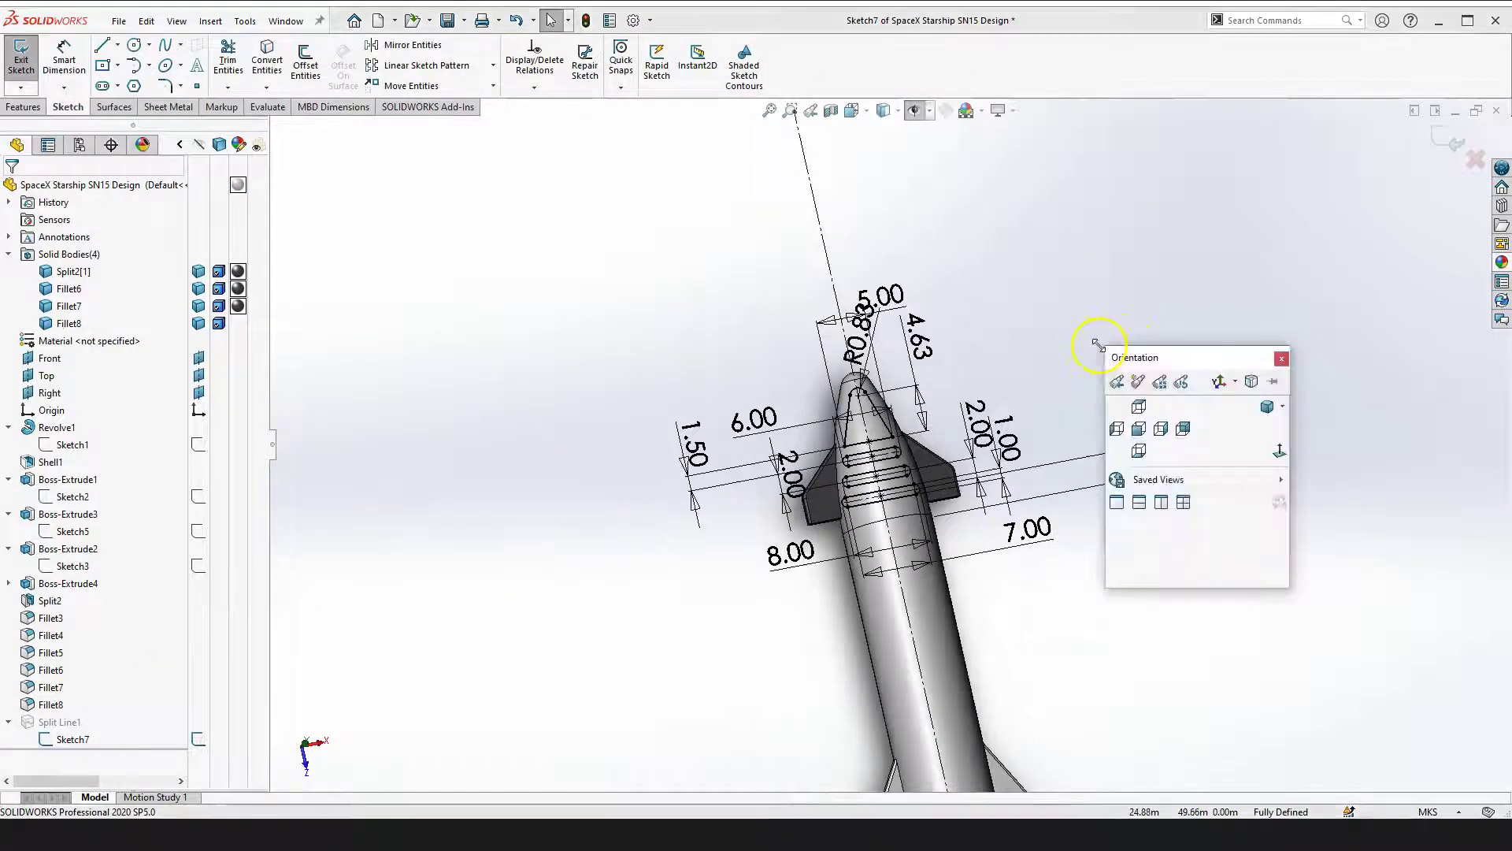
left_click(1278, 454)
scroll(894, 417, "down", 5)
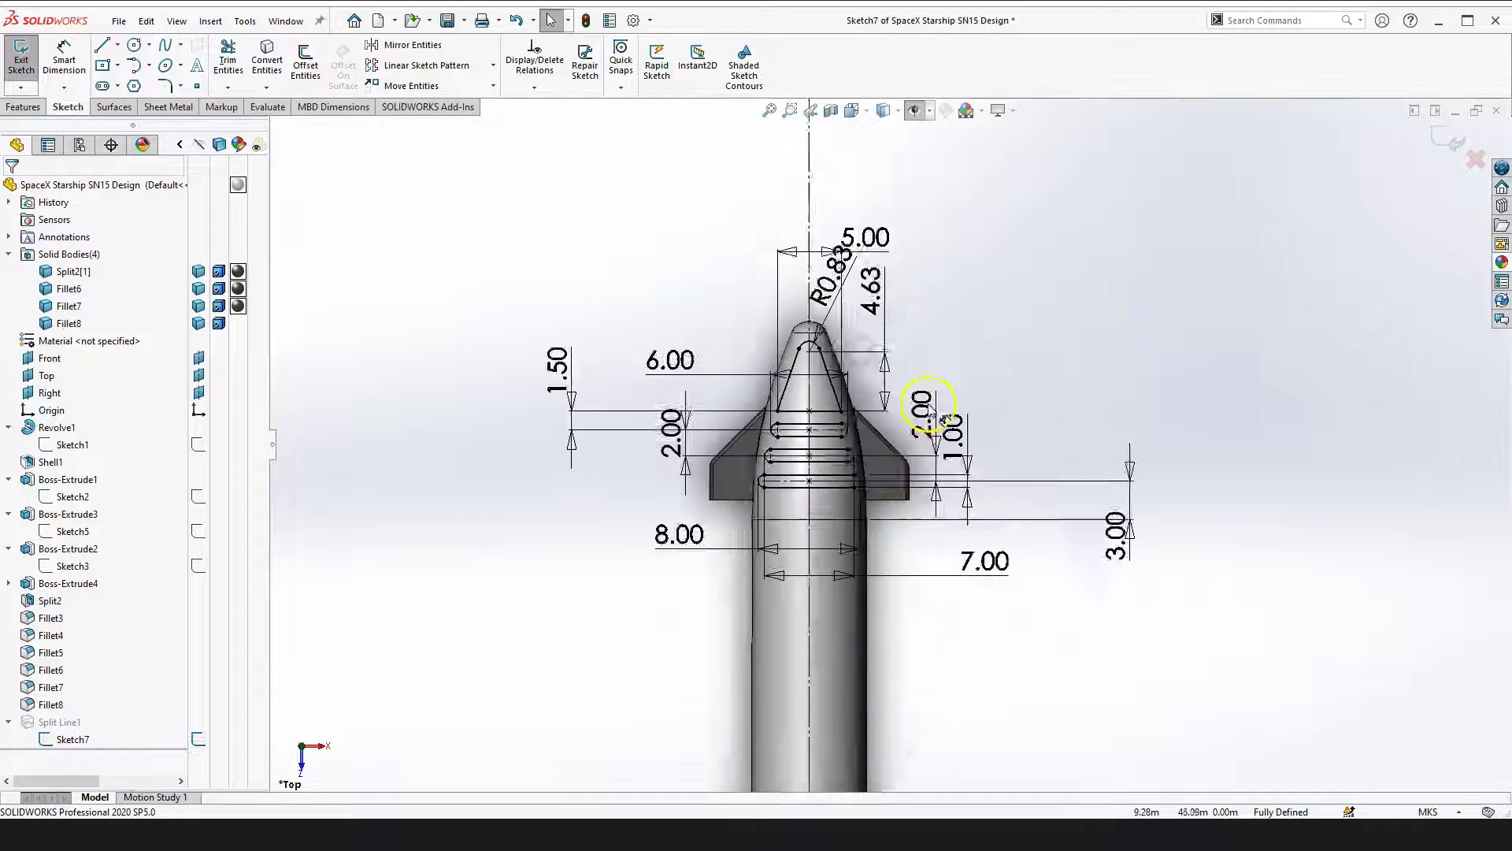
right_click_drag(1123, 289, 1113, 304)
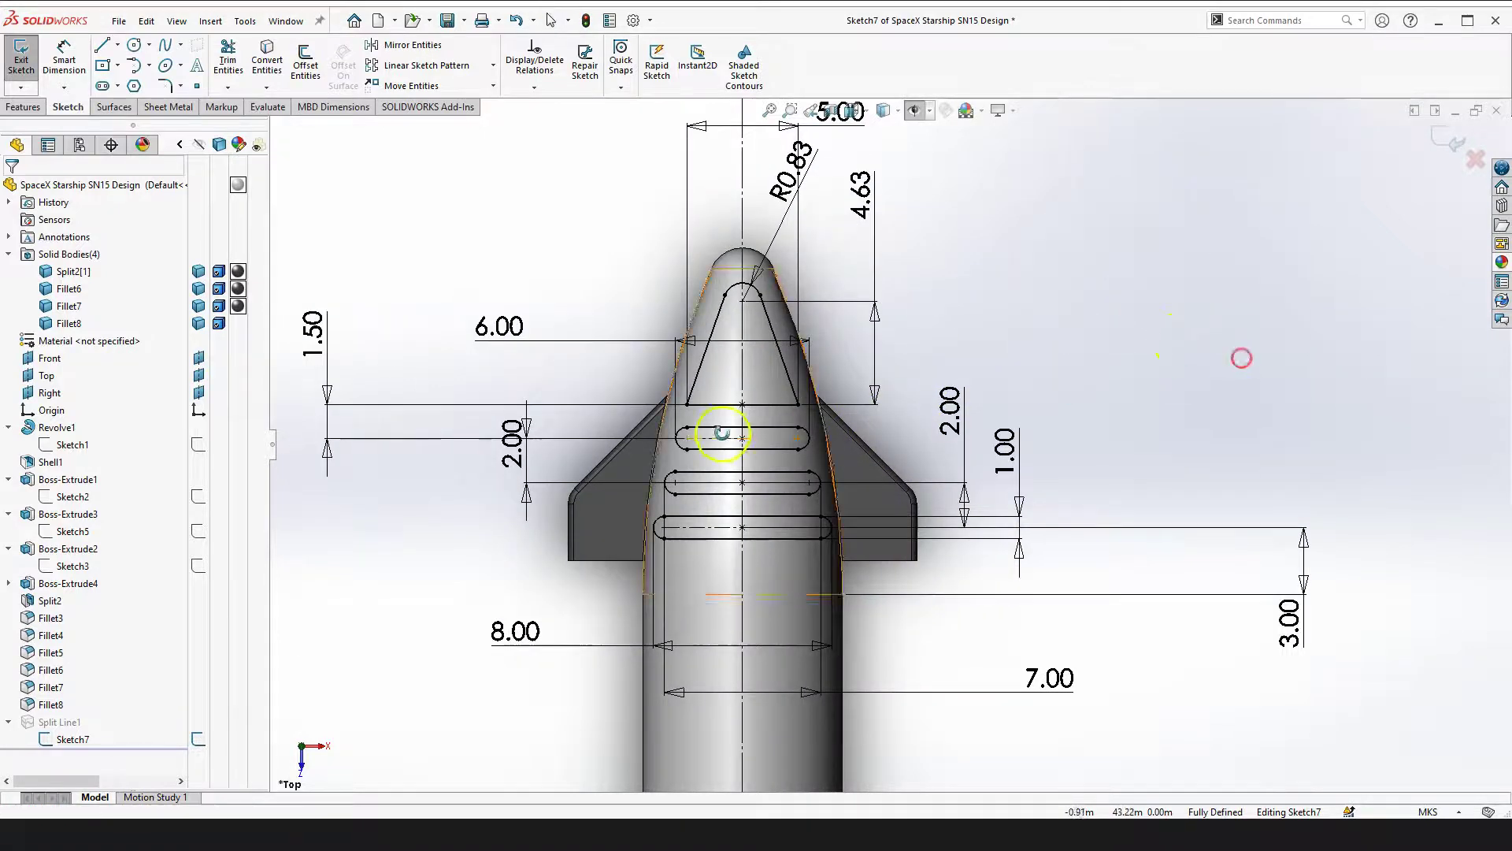
Examine from an angle how the Sketch7 window and slot profiles lie relative to the curved nose
mouse_move(725, 432)
middle_mouse_down()
mouse_move(885, 412)
mouse_move(857, 404)
middle_mouse_up()
scroll(657, 335, "down", 4)
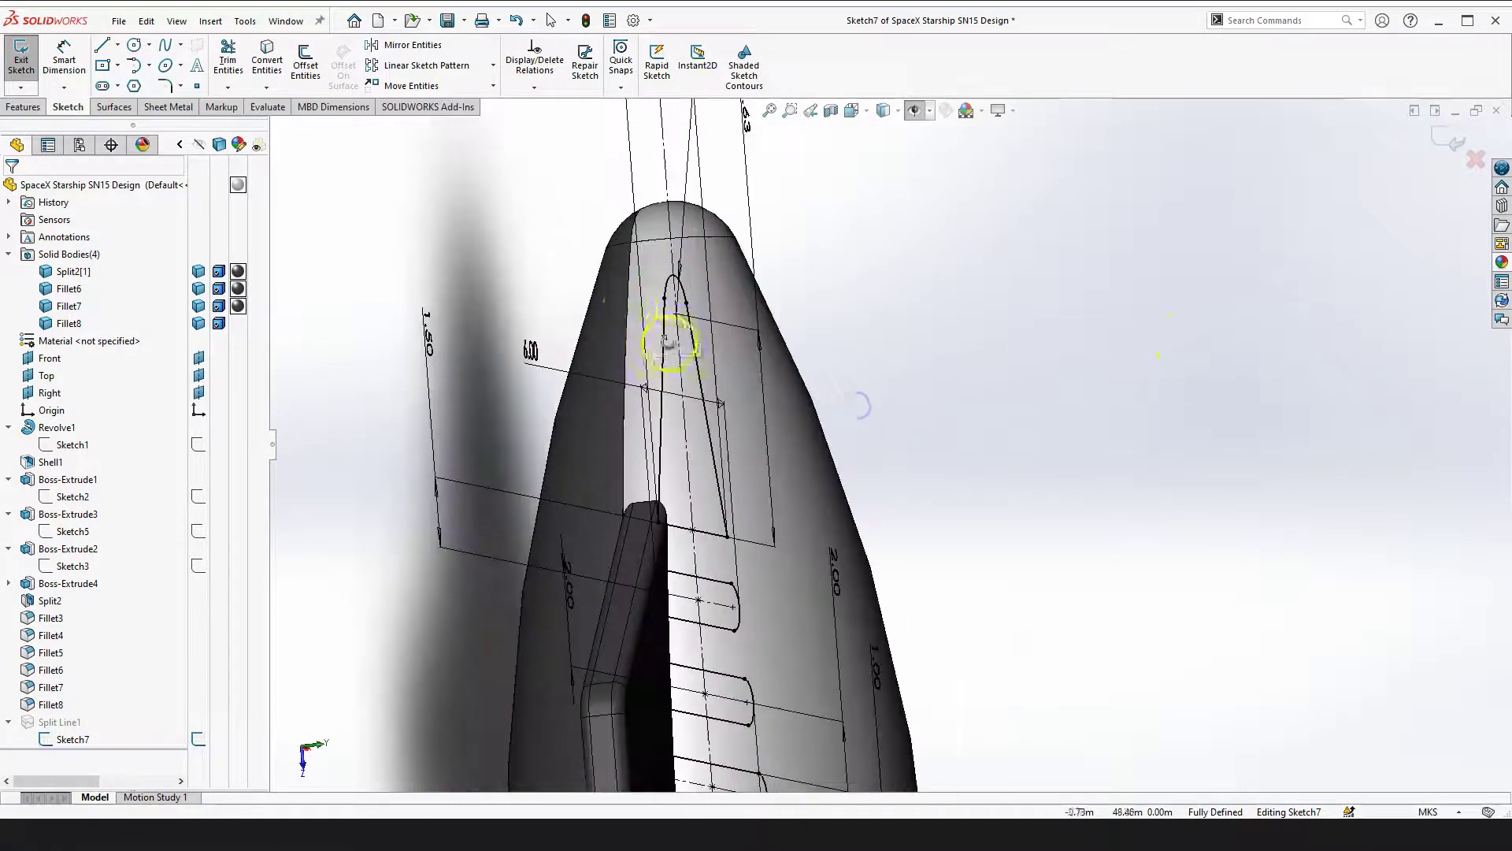
mouse_move(659, 338)
middle_mouse_down()
mouse_move(767, 314)
mouse_move(543, 334)
middle_mouse_up()
scroll(777, 399, "up", 3)
middle_click_drag(777, 398, 816, 349)
scroll(803, 455, "up", 3)
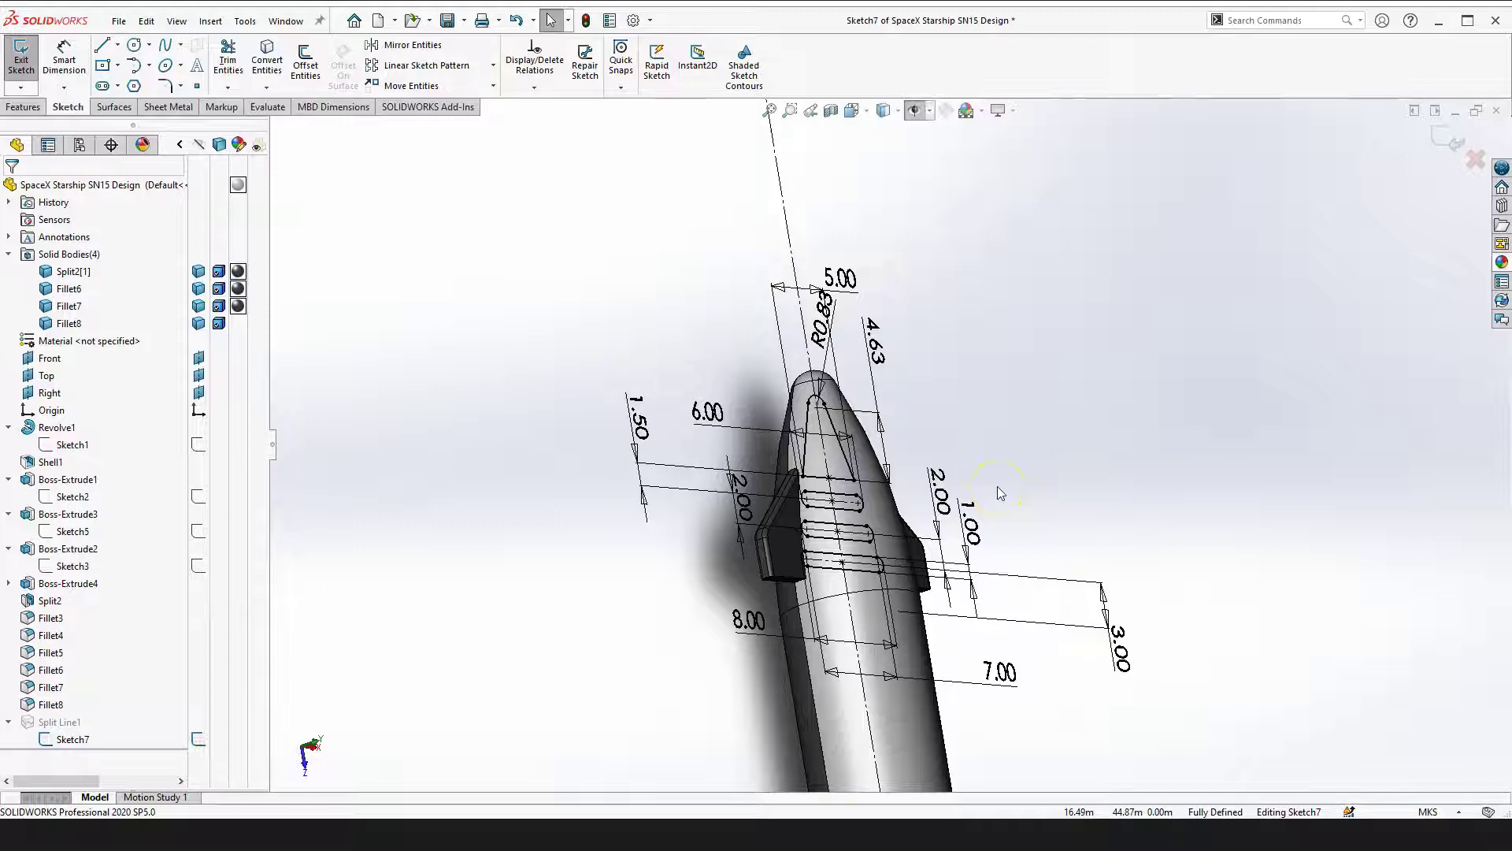
scroll(829, 449, "down", 3)
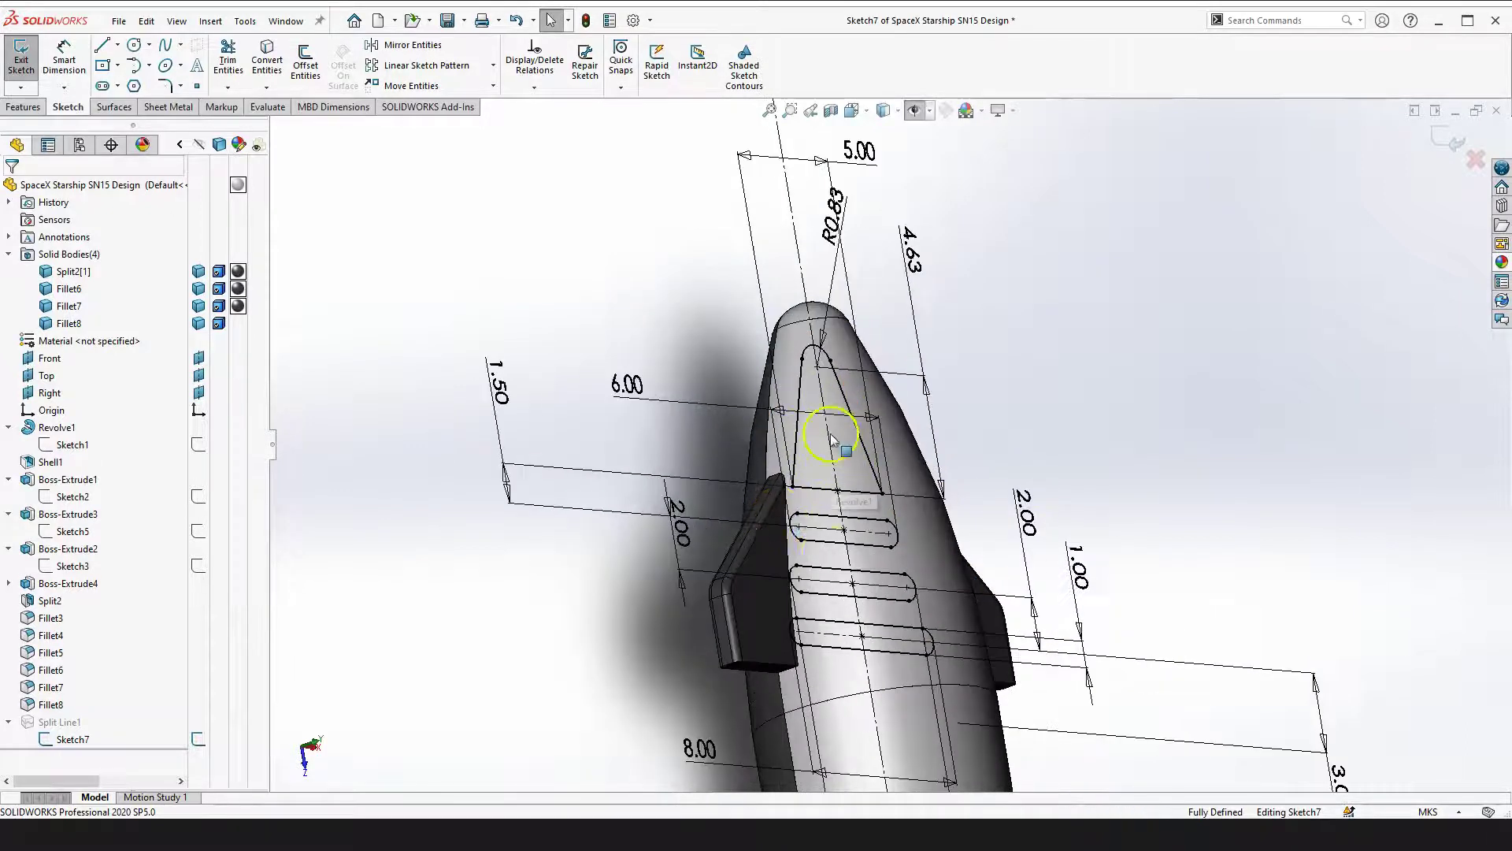
Review the Sketch7 profile and slot dimensions normal to the sketch plane, and exit the sketch
scroll(902, 456, "up", 3)
key("space")
left_click(1211, 462)
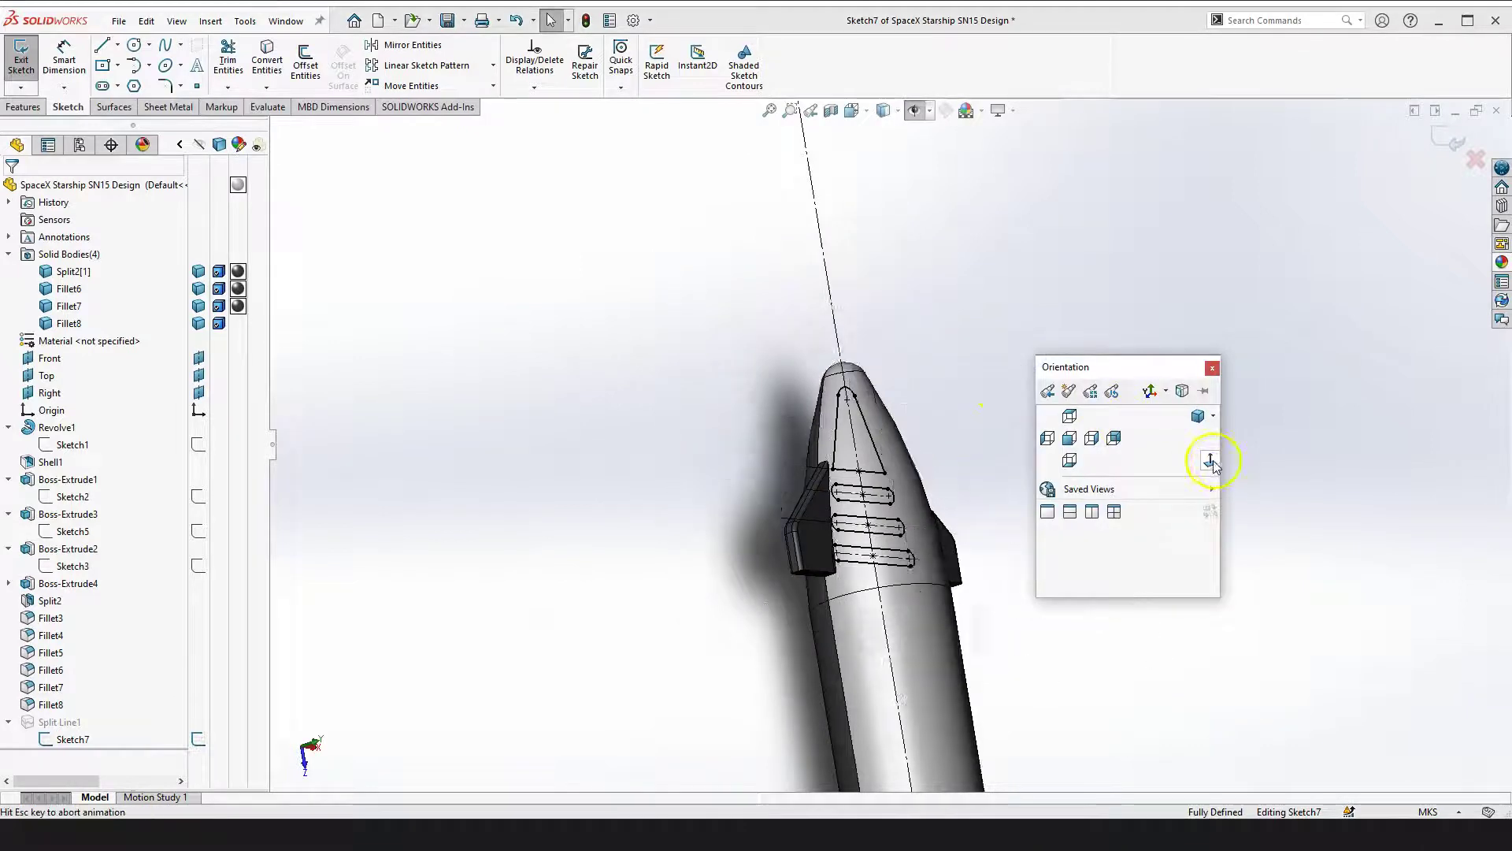
scroll(888, 415, "down", 3)
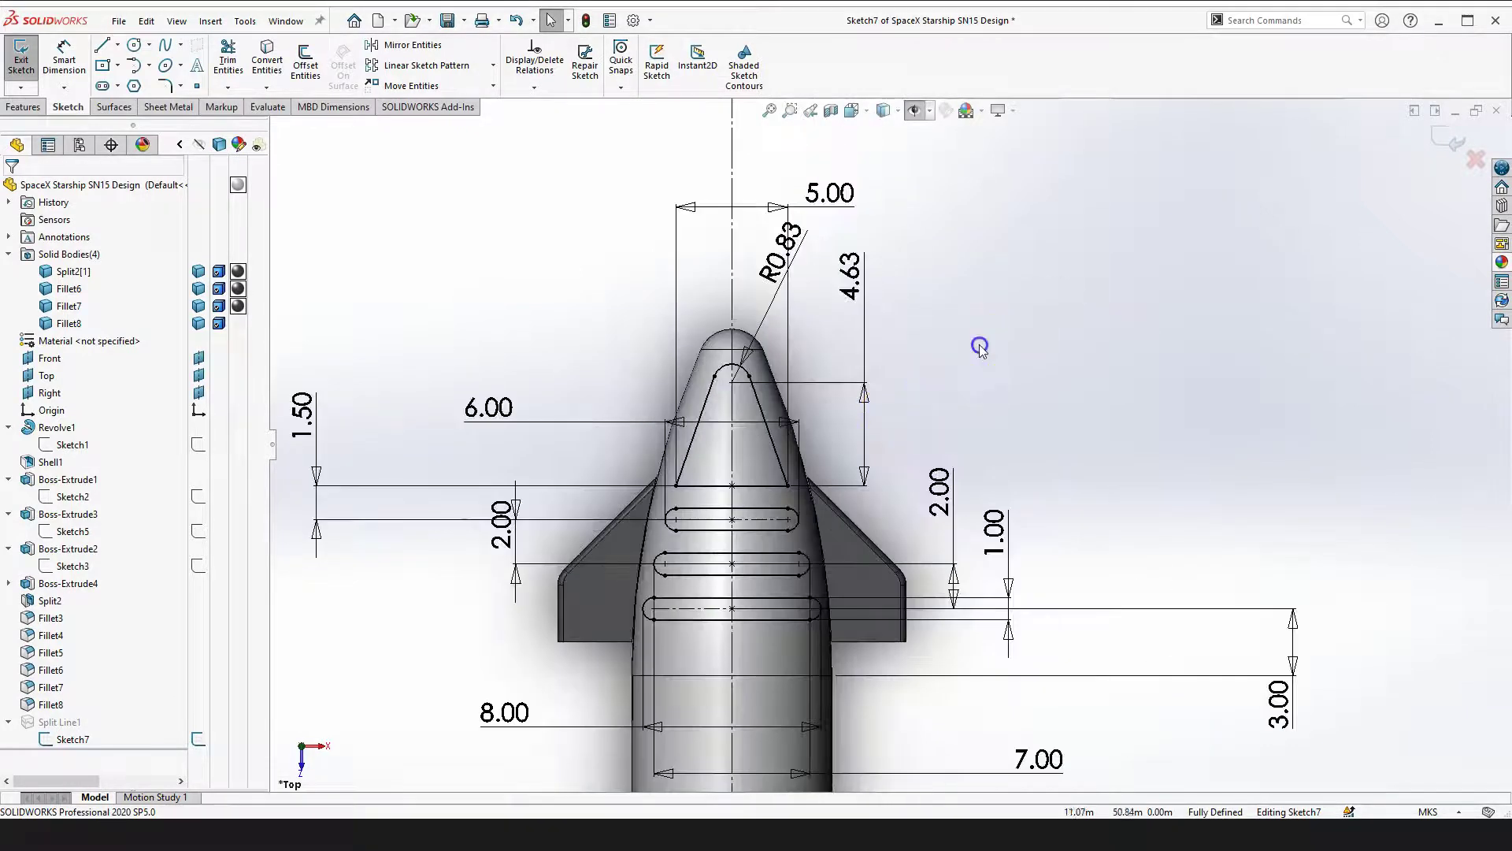
scroll(814, 523, "up", 1)
scroll(837, 513, "down", 2)
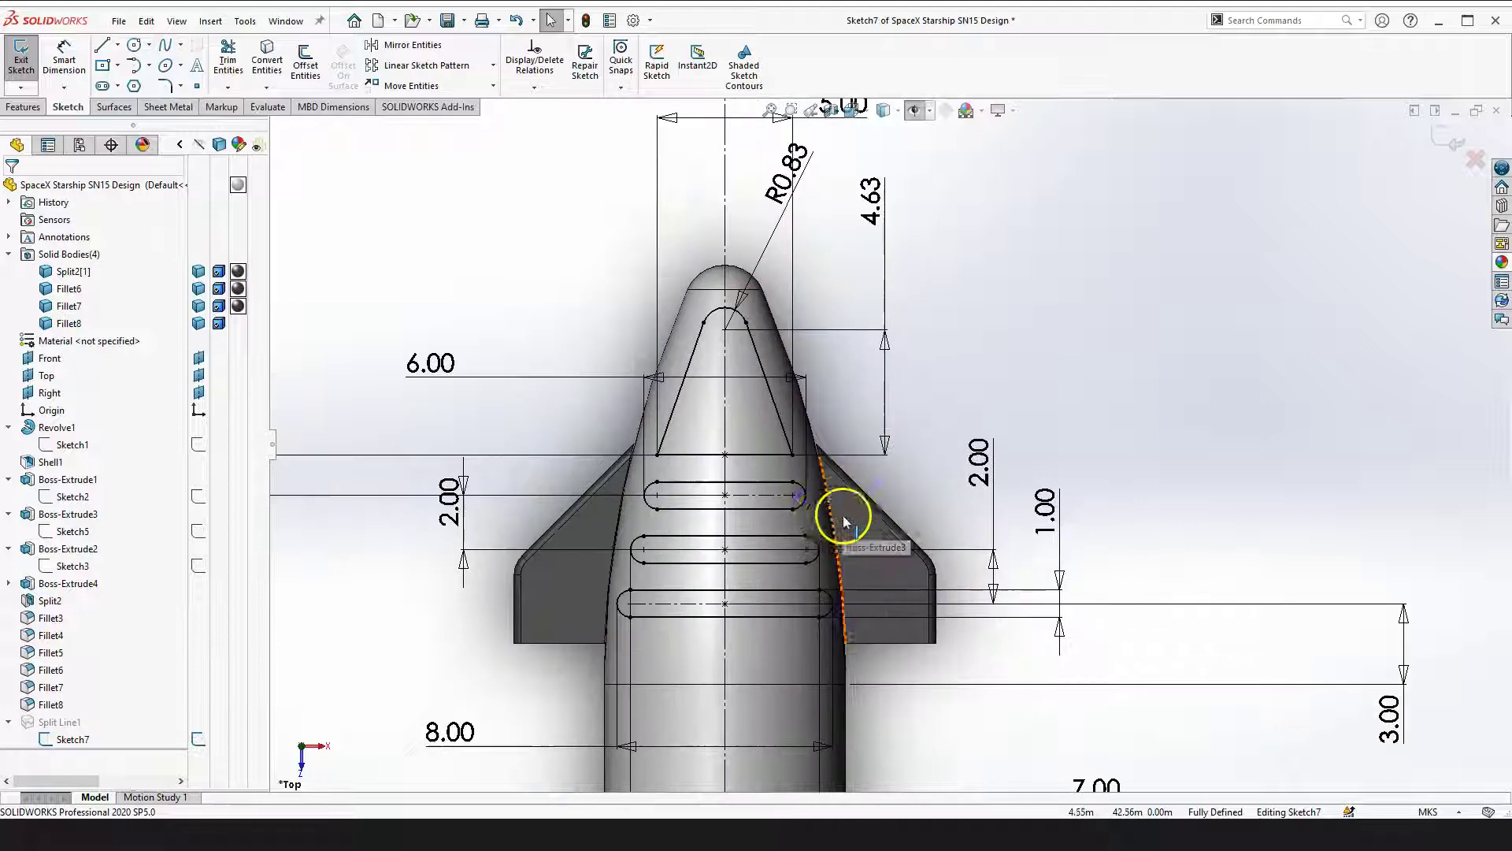
scroll(613, 579, "up", 2)
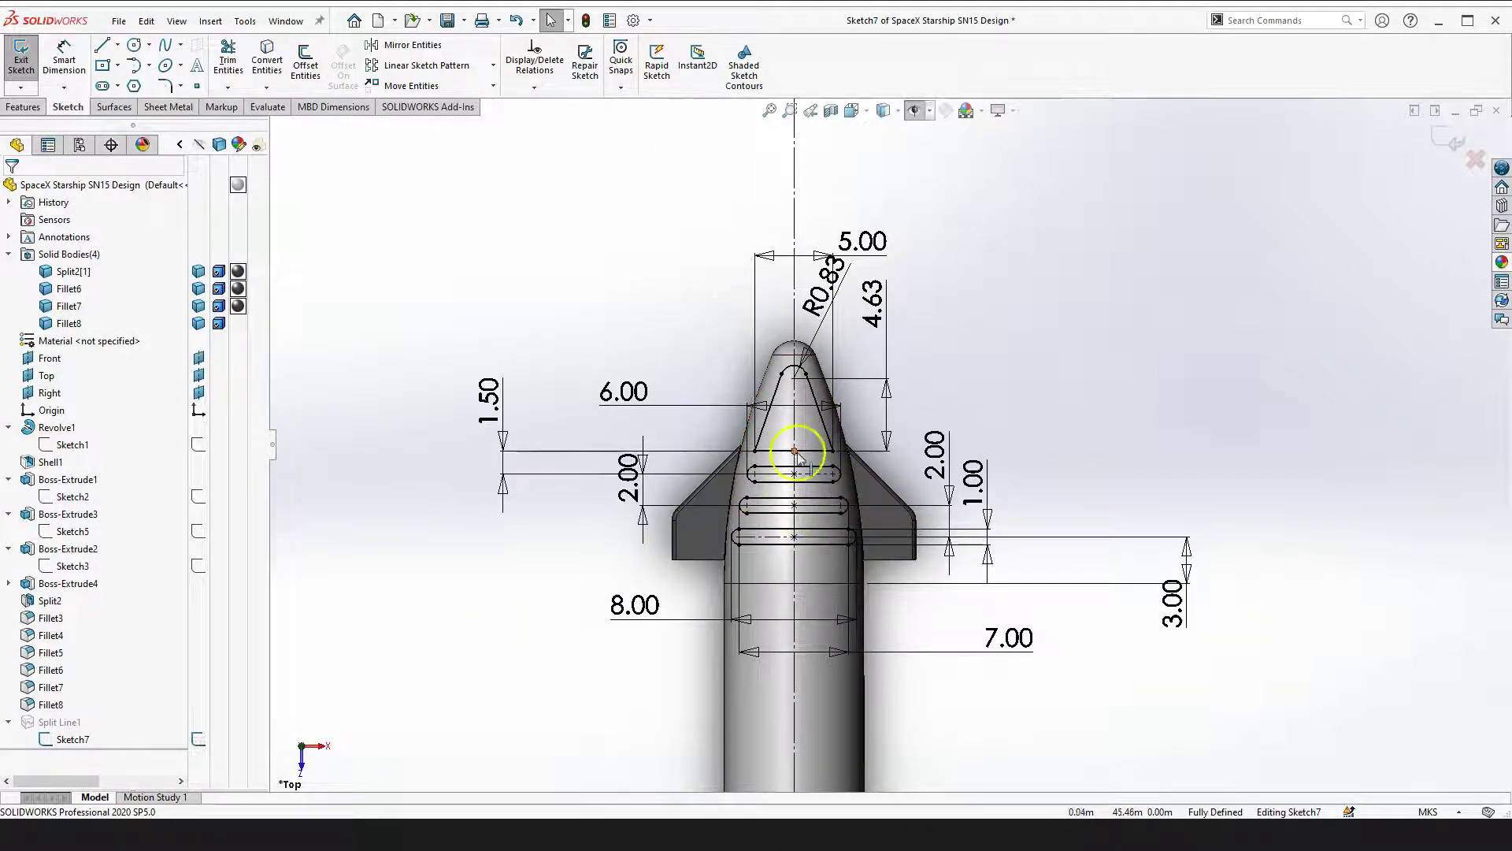
scroll(854, 462, "down", 1)
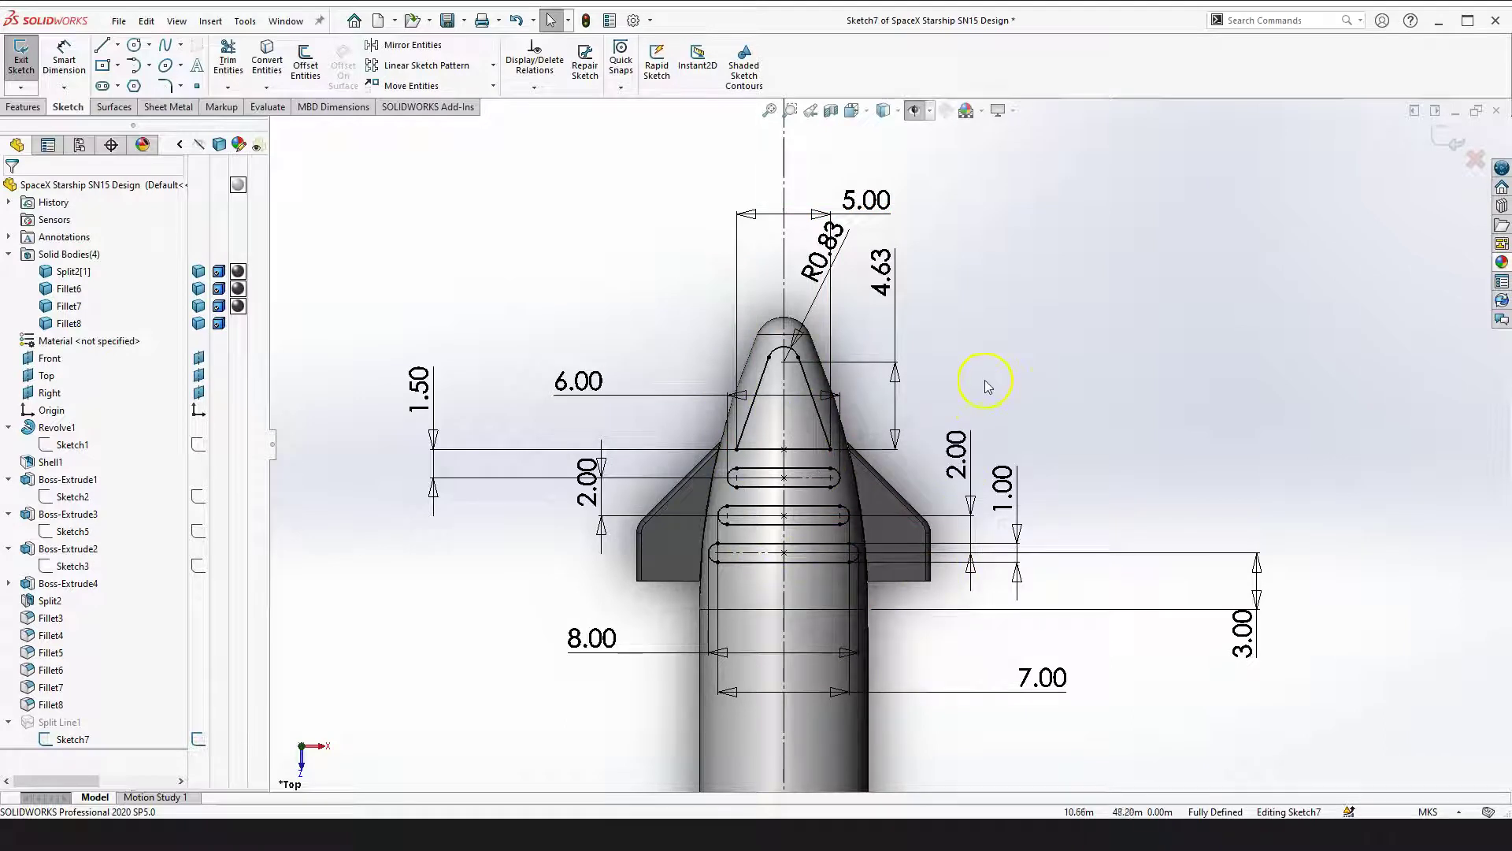
left_click(1449, 142)
Review the Split Line1 definition that projects Sketch7 onto the nose face, and close it
left_click(50, 730)
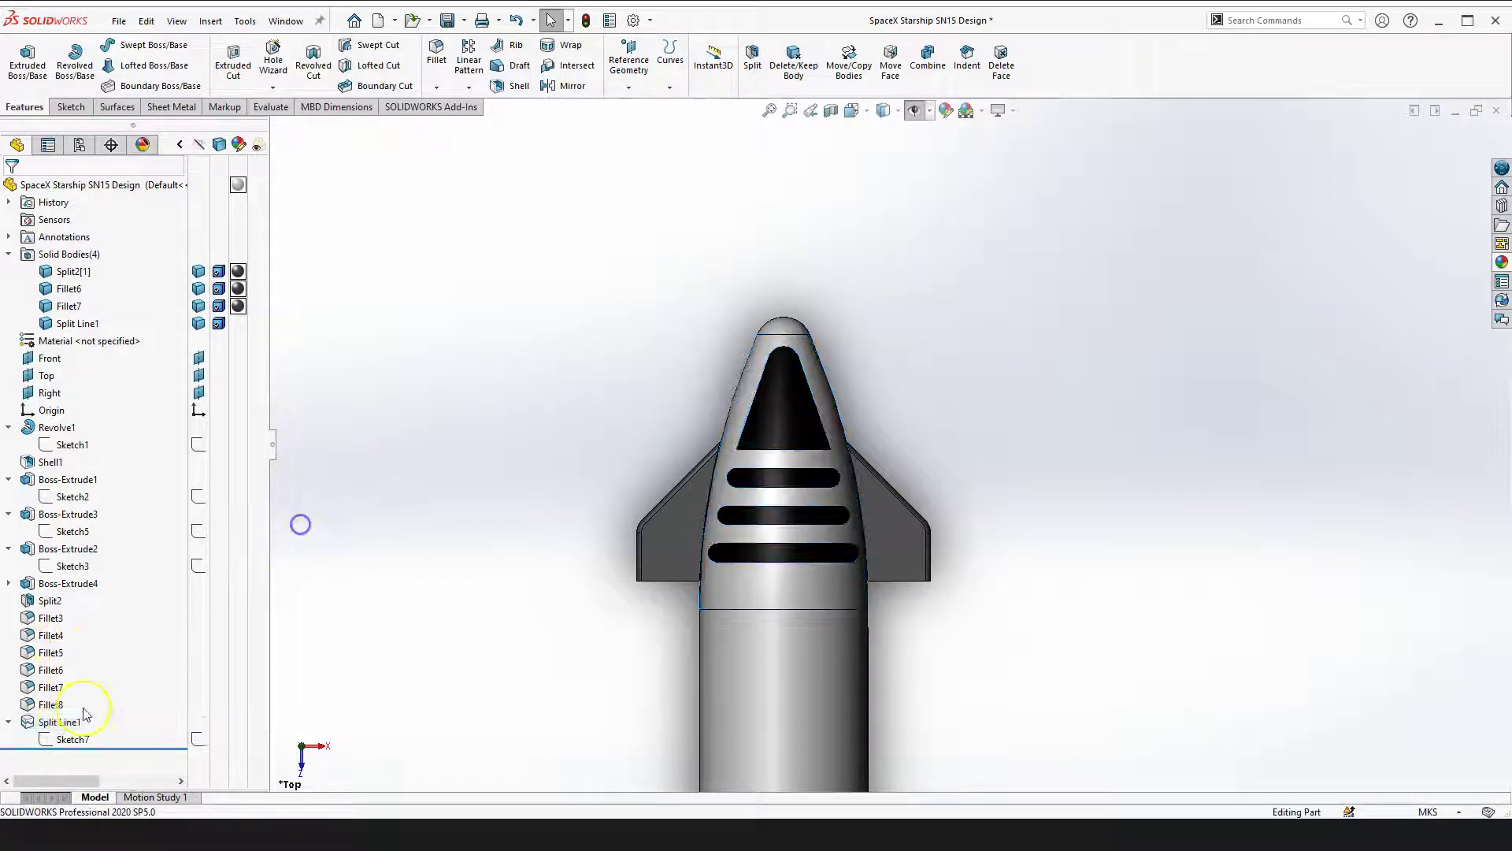
left_click(59, 722)
left_click(75, 656)
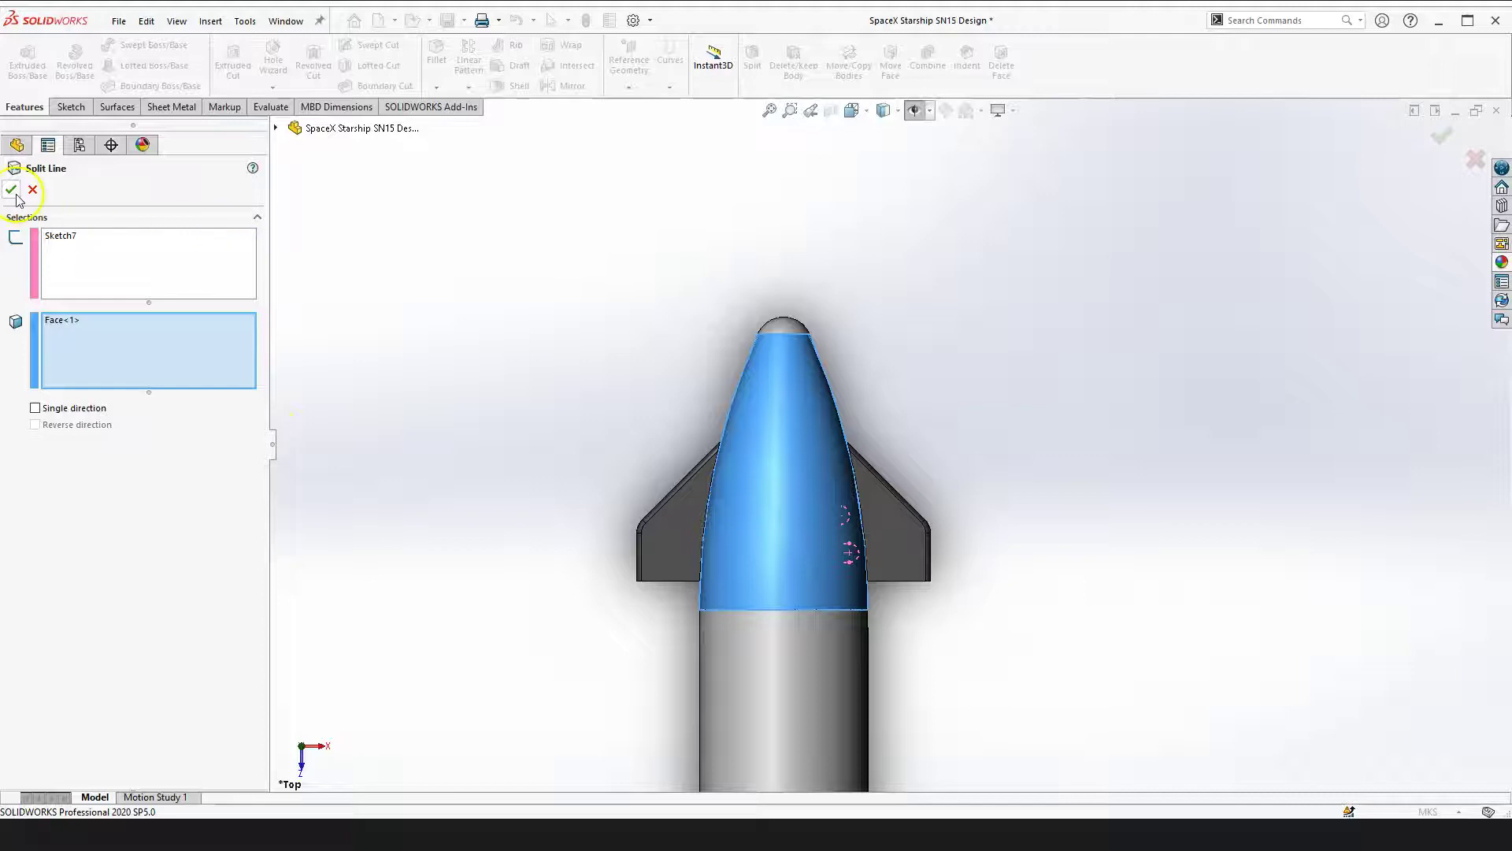
left_click(422, 337)
Inspect the split stripe faces on the nose up close by selecting them, and clear the selection
middle_click_drag(478, 595, 512, 577)
scroll(827, 496, "down", 6)
mouse_move(760, 435)
middle_mouse_down()
mouse_move(716, 396)
mouse_move(763, 426)
middle_mouse_up()
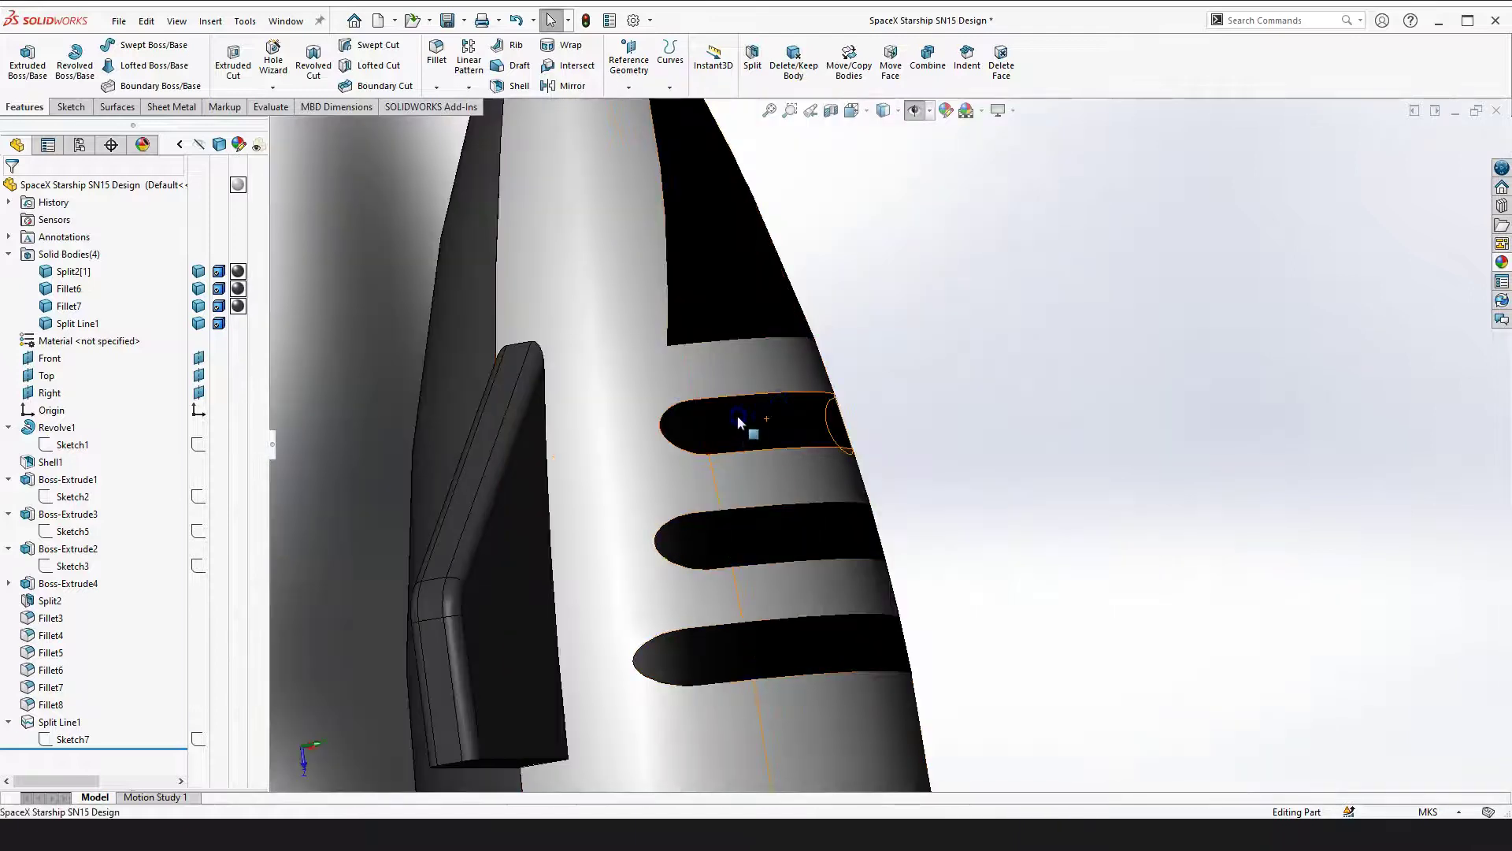
left_click(739, 423)
left_click(783, 540)
left_click(778, 649)
middle_click_drag(675, 378, 835, 581)
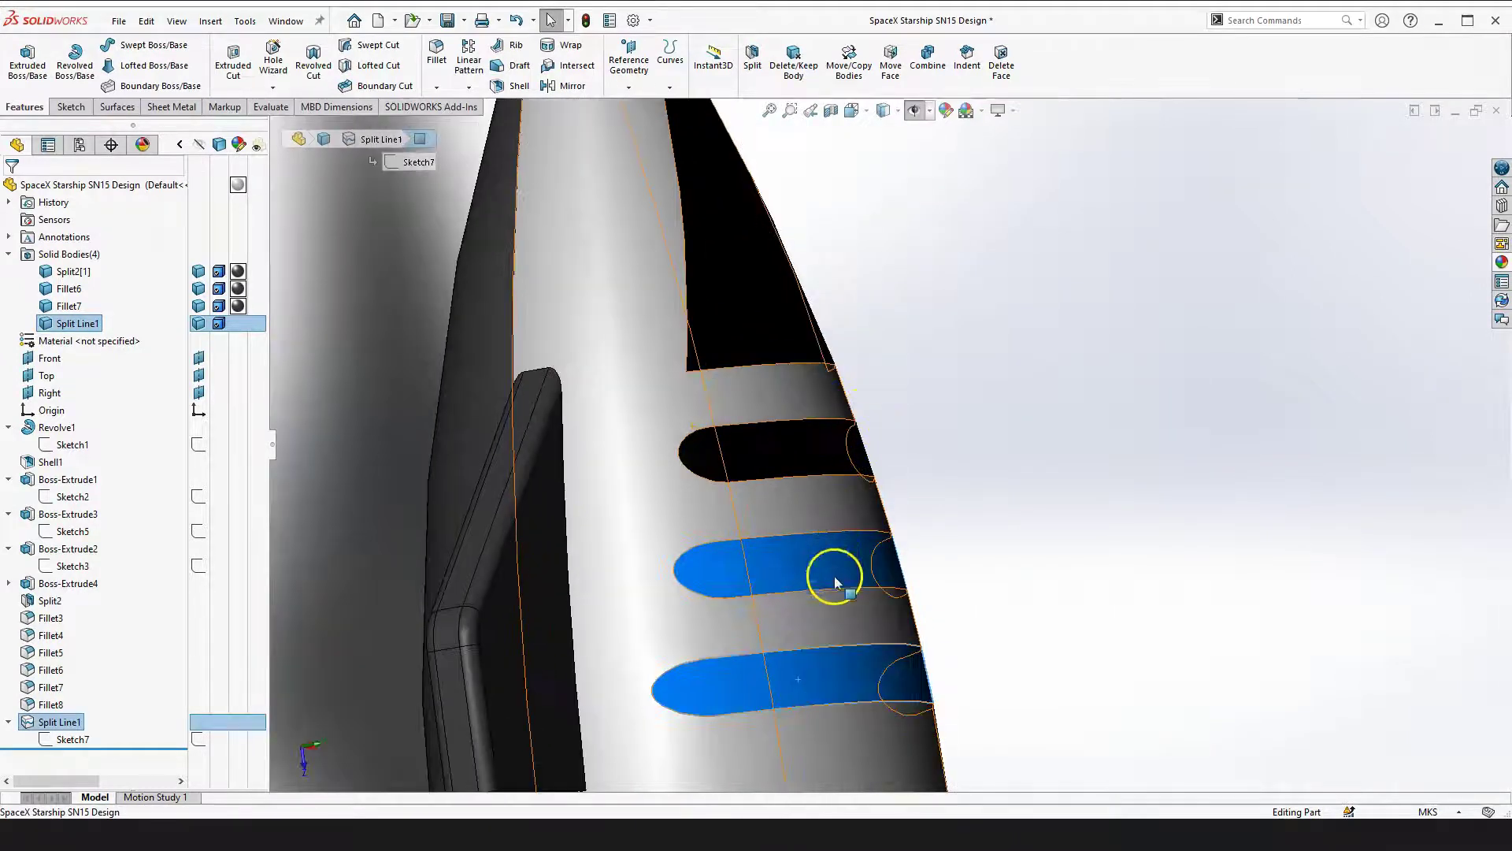
left_click(637, 294)
scroll(783, 405, "up", 3)
left_click(1057, 324)
Select the nose's triangular window face and three stripe faces, and color them dark grey with RGB 64, 64, 64
left_click(804, 327)
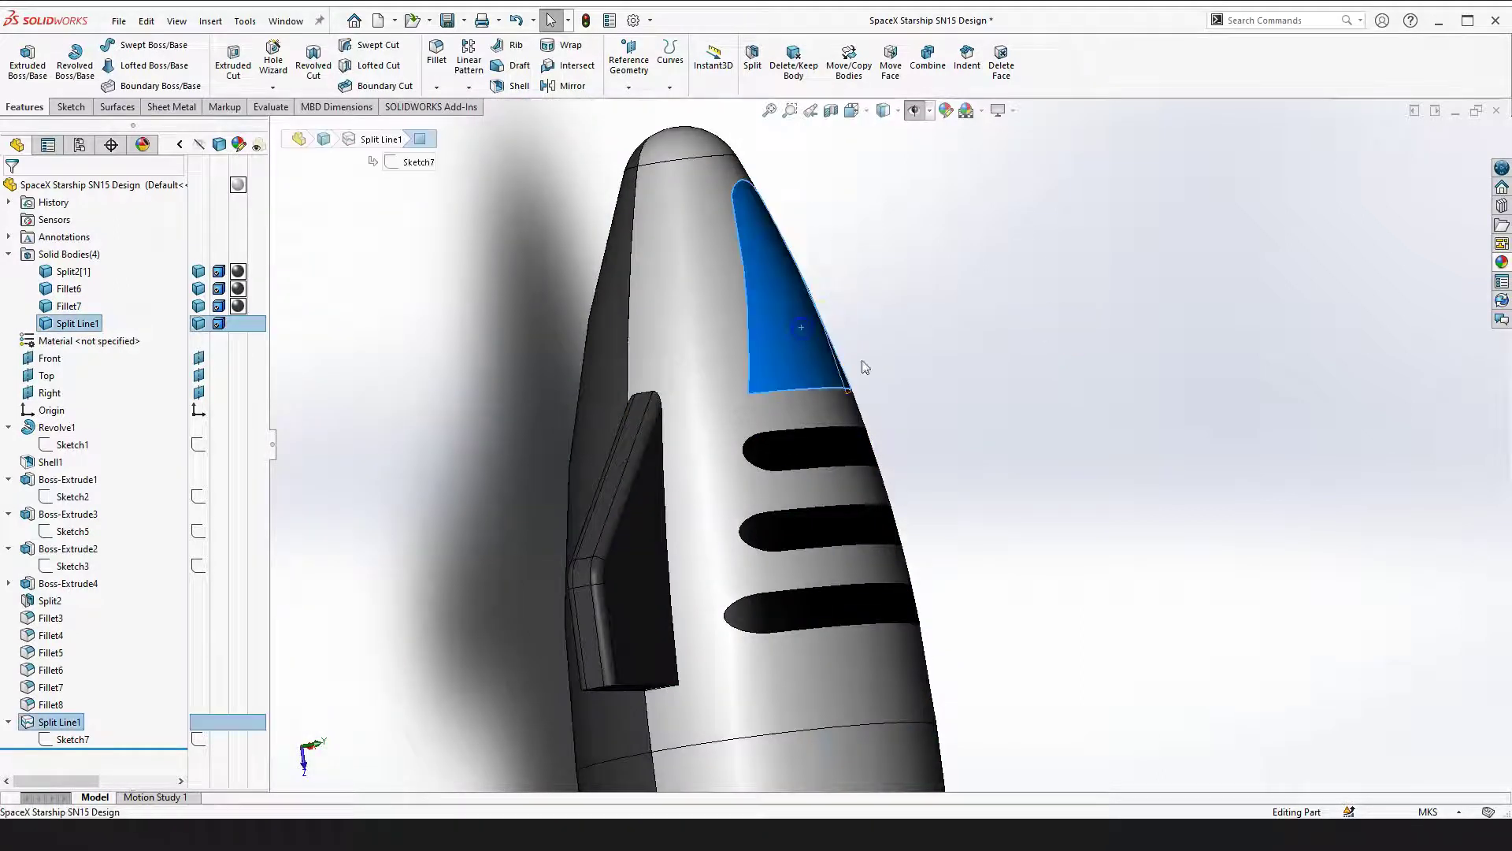
middle_click_drag(1065, 449, 1081, 362)
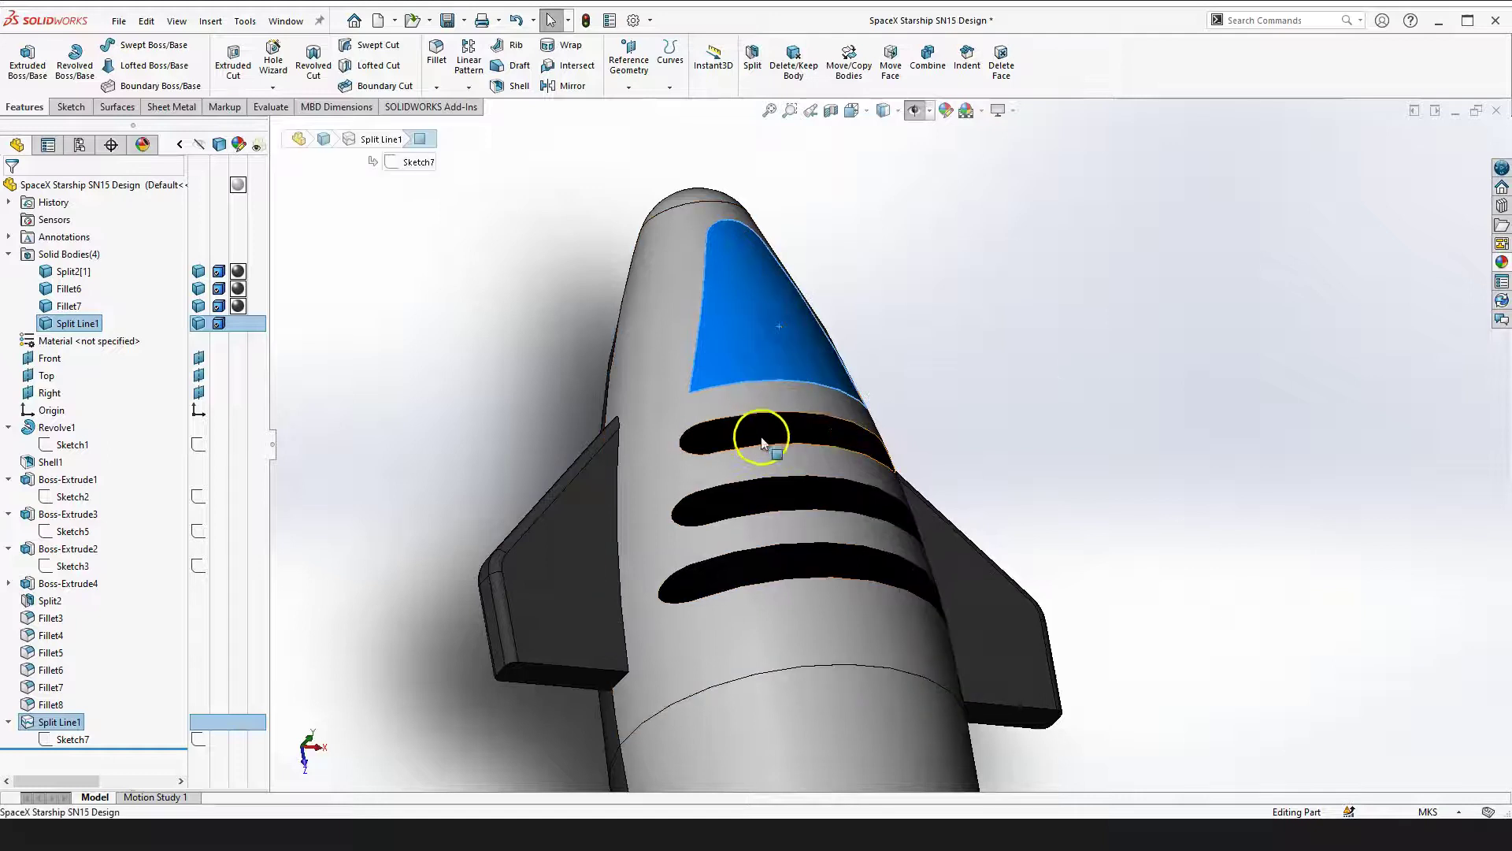
left_click(759, 431, "ctrl")
left_click(753, 489, "ctrl")
left_click(755, 574, "ctrl")
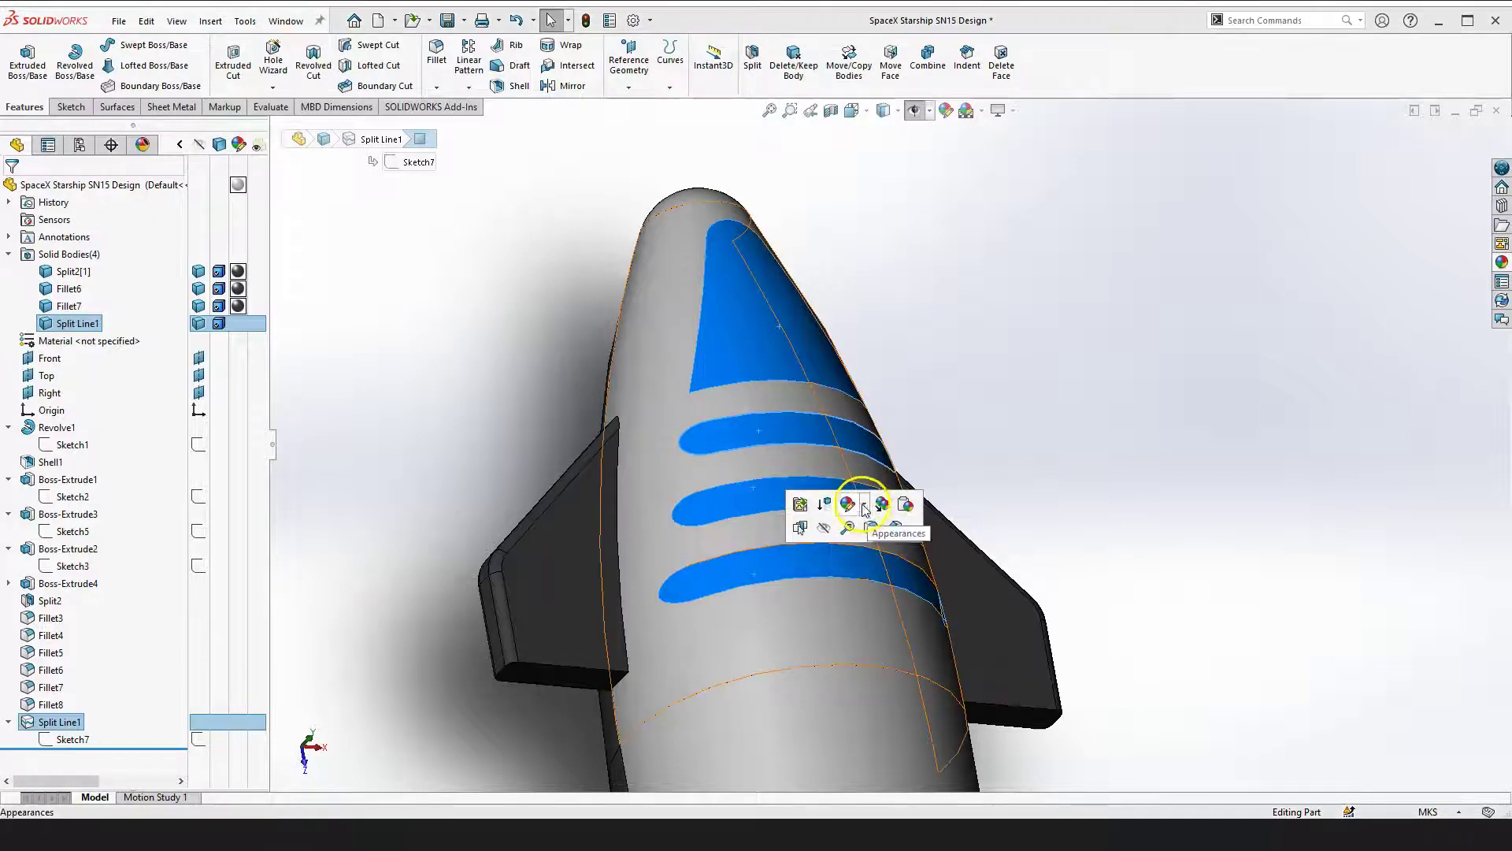
left_click(865, 508)
left_click(879, 544)
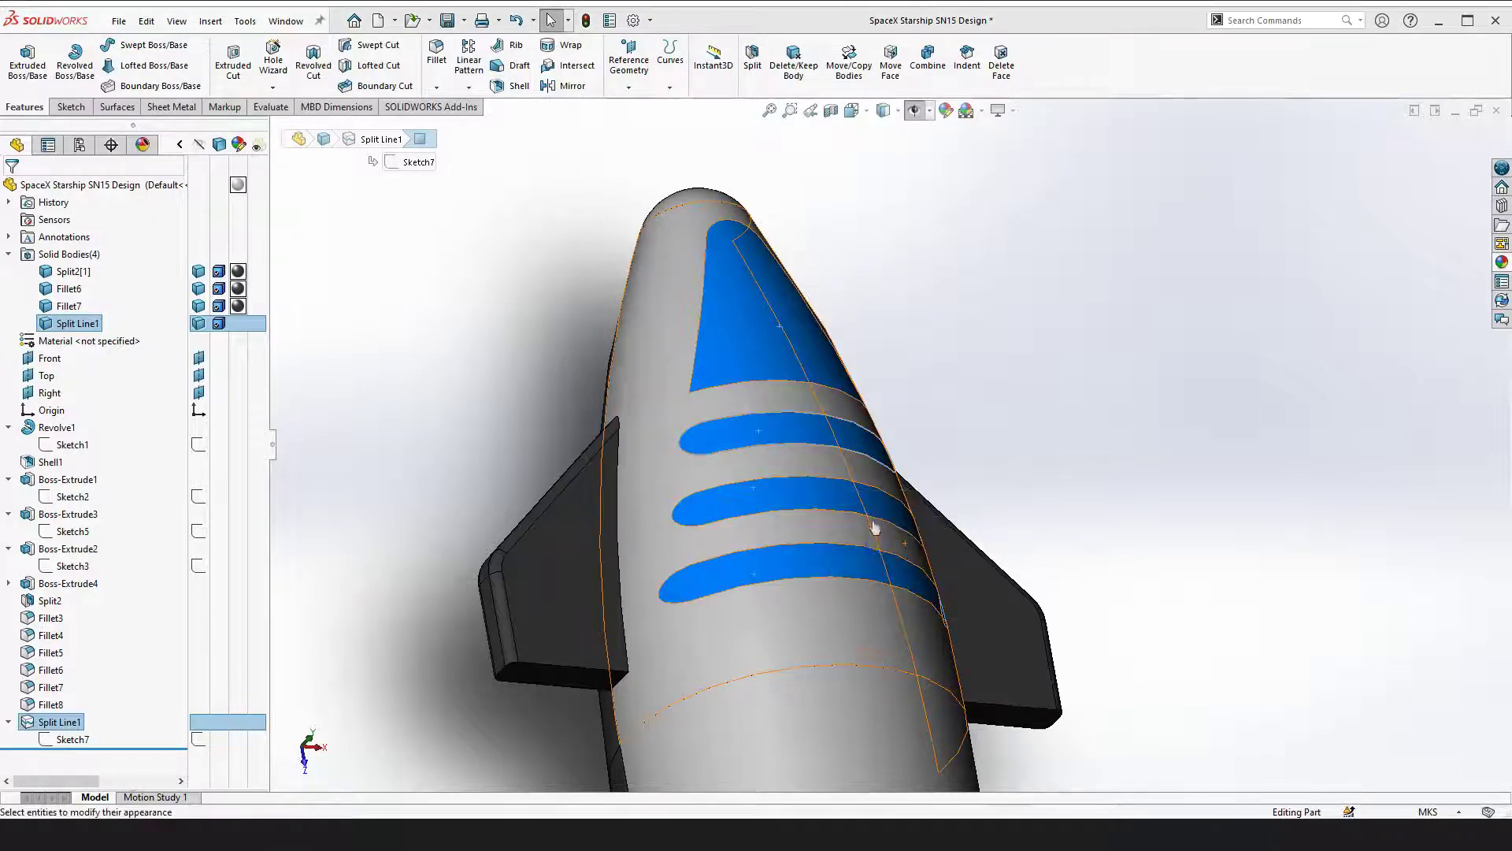
left_click(154, 521)
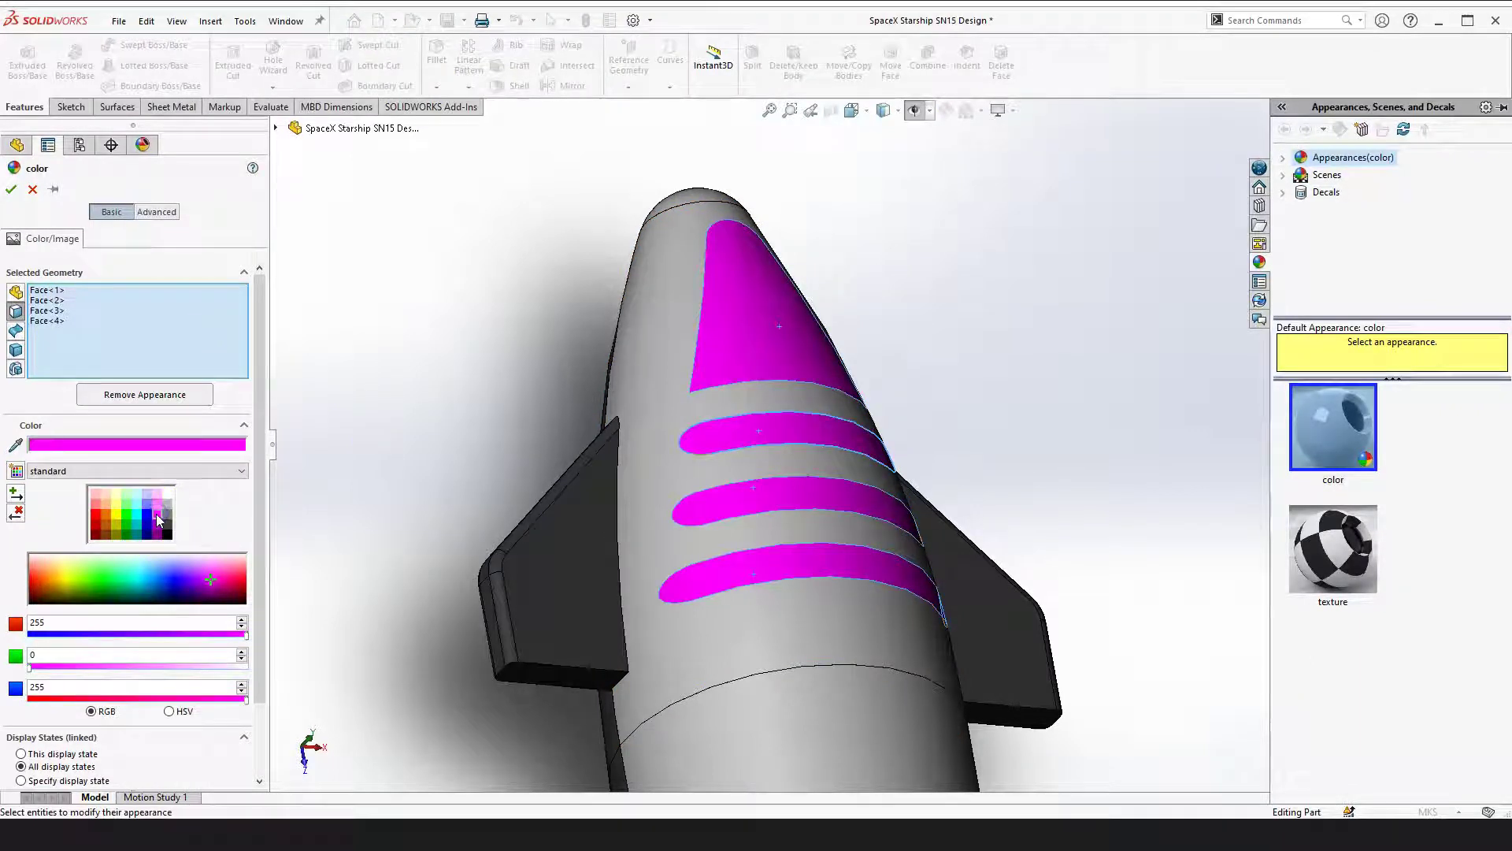
left_click(168, 534)
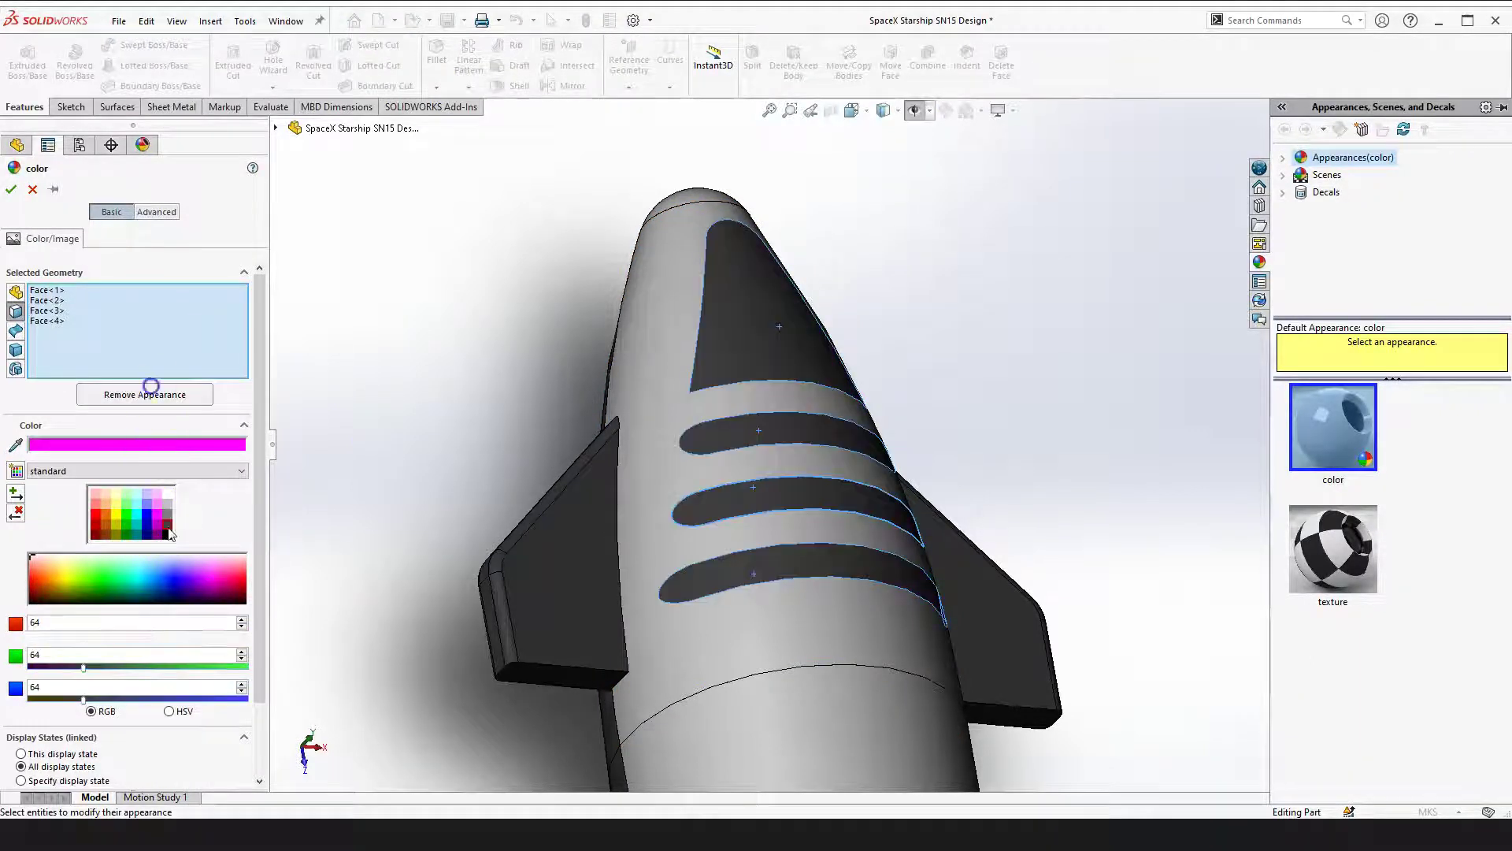
left_click(11, 189)
Show the whole rocket in the trimetric view and collapse all items in the feature tree
scroll(980, 520, "up", 2)
key("space")
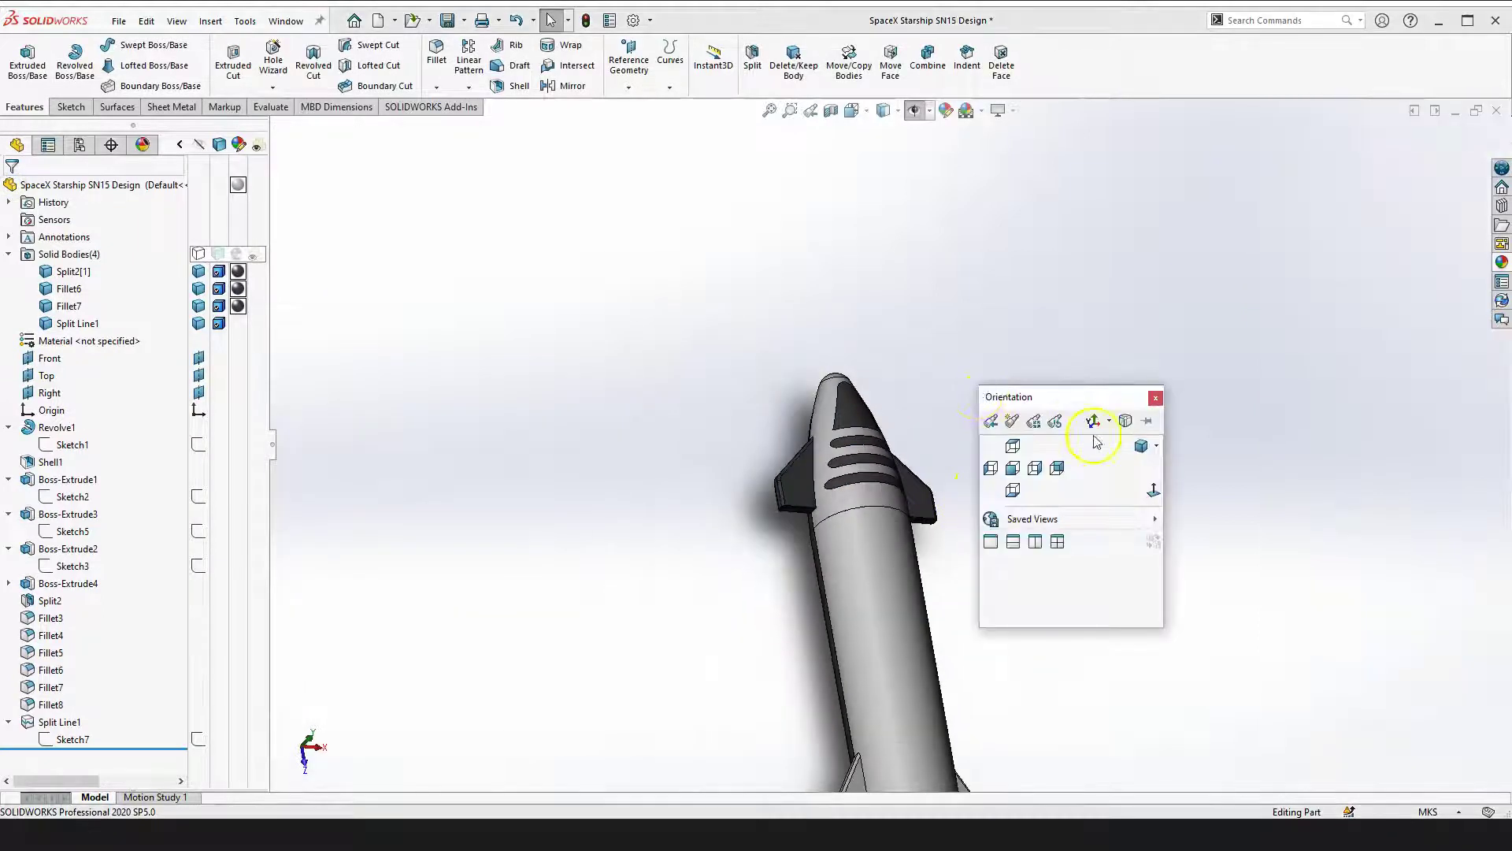
left_click(1141, 447)
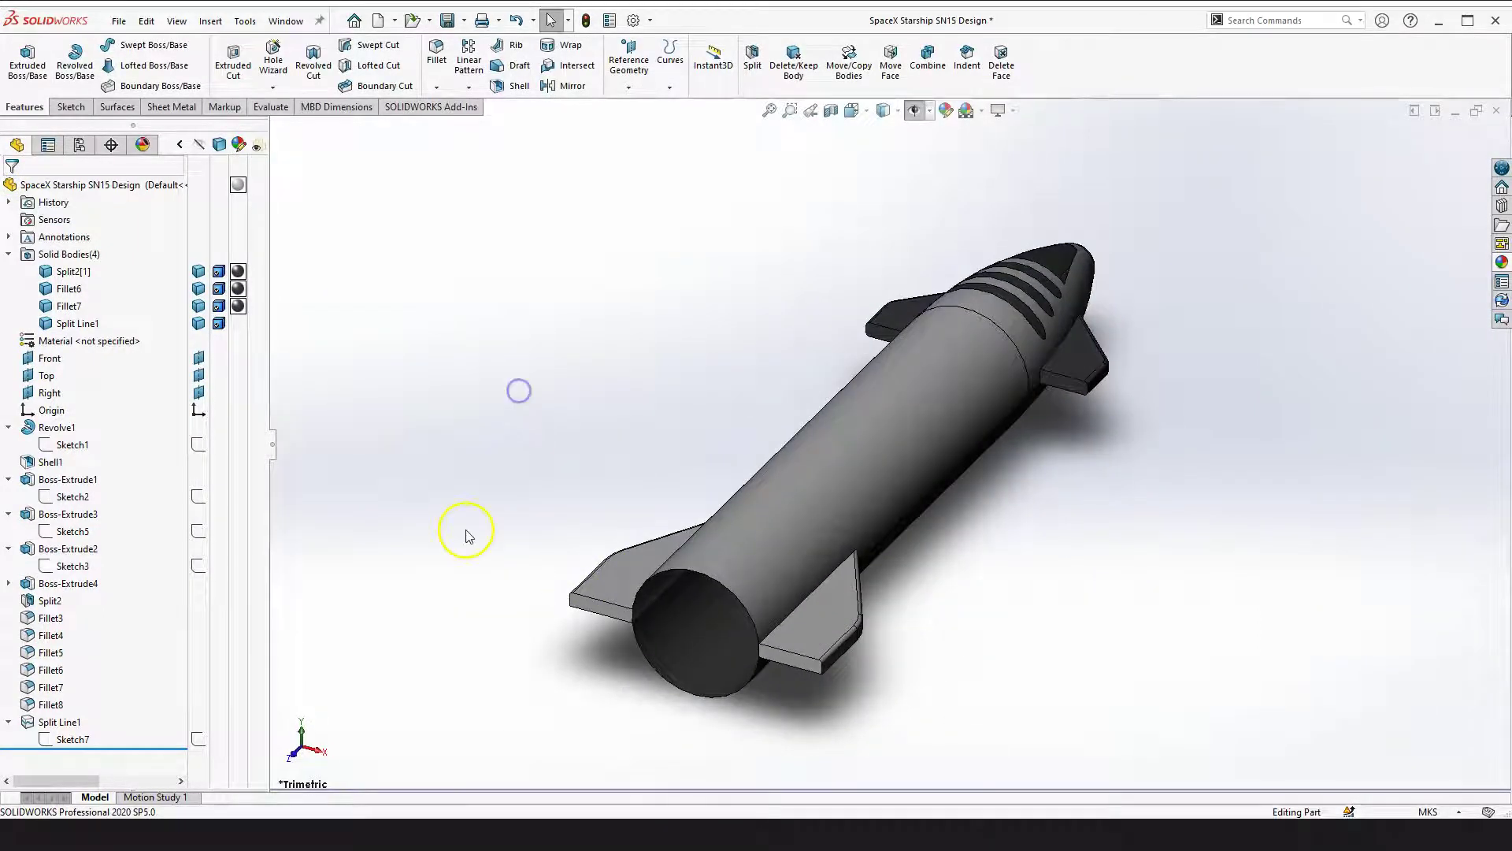
right_click(110, 638)
left_click(158, 655)
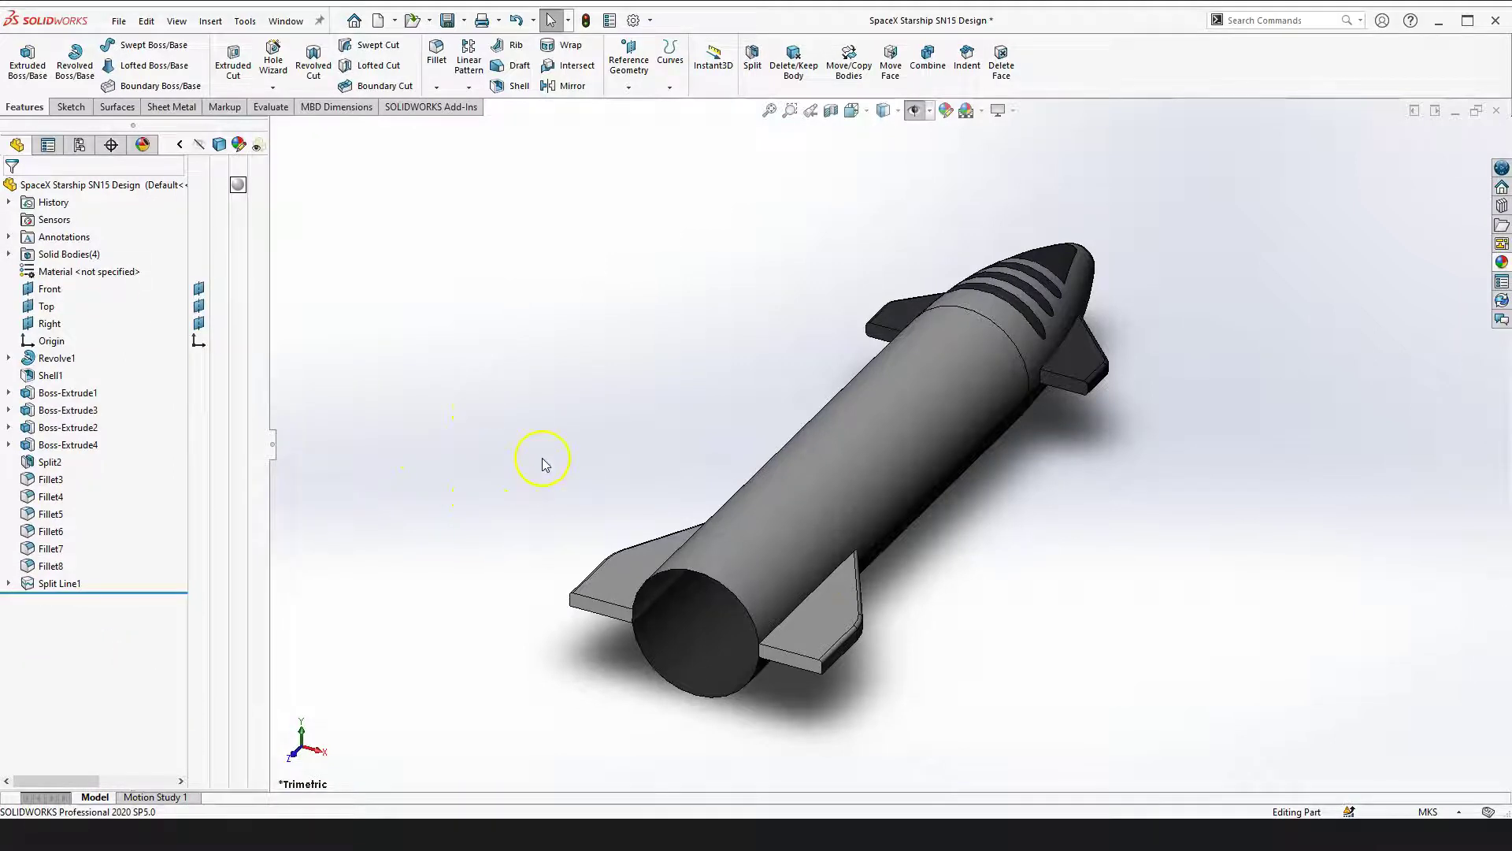
Examine the rocket's open tail end up close where the rear fin meets the hollow body
scroll(756, 605, "down", 1)
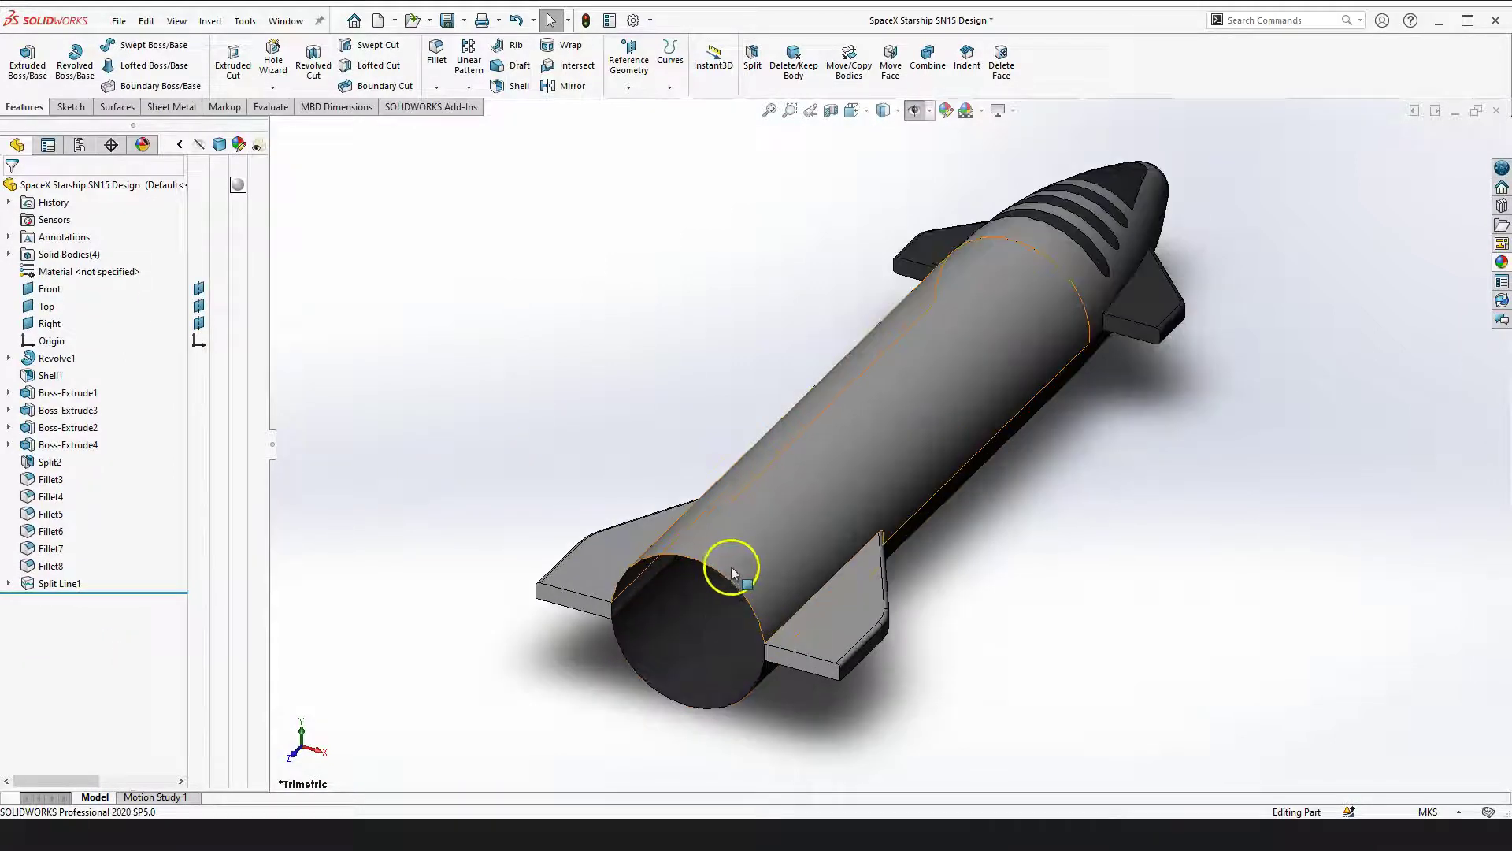
scroll(756, 527, "down", 2)
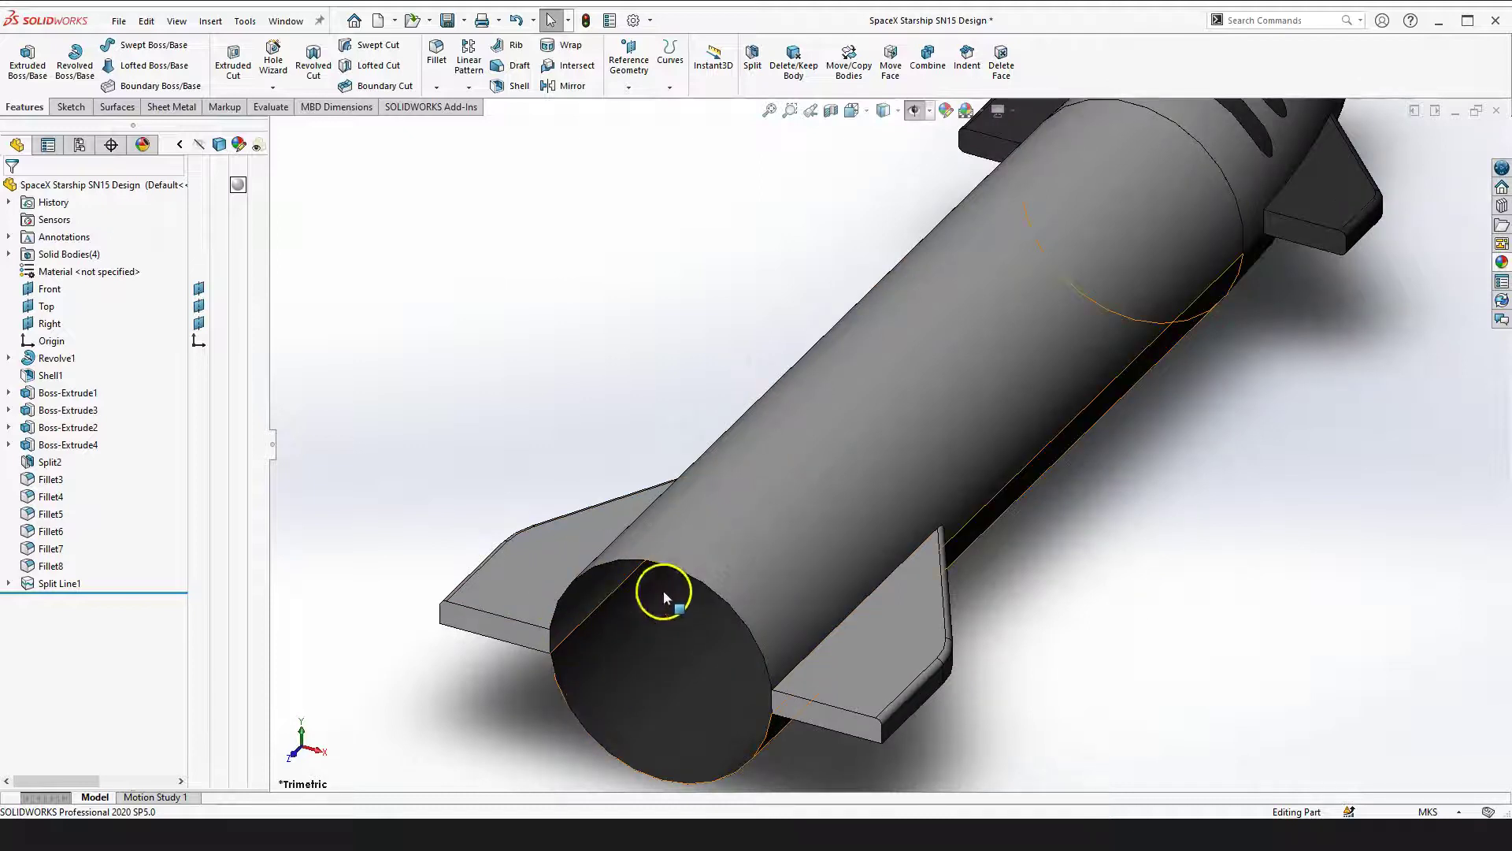
scroll(543, 573, "down", 2)
scroll(744, 654, "down", 2)
scroll(903, 538, "down", 3)
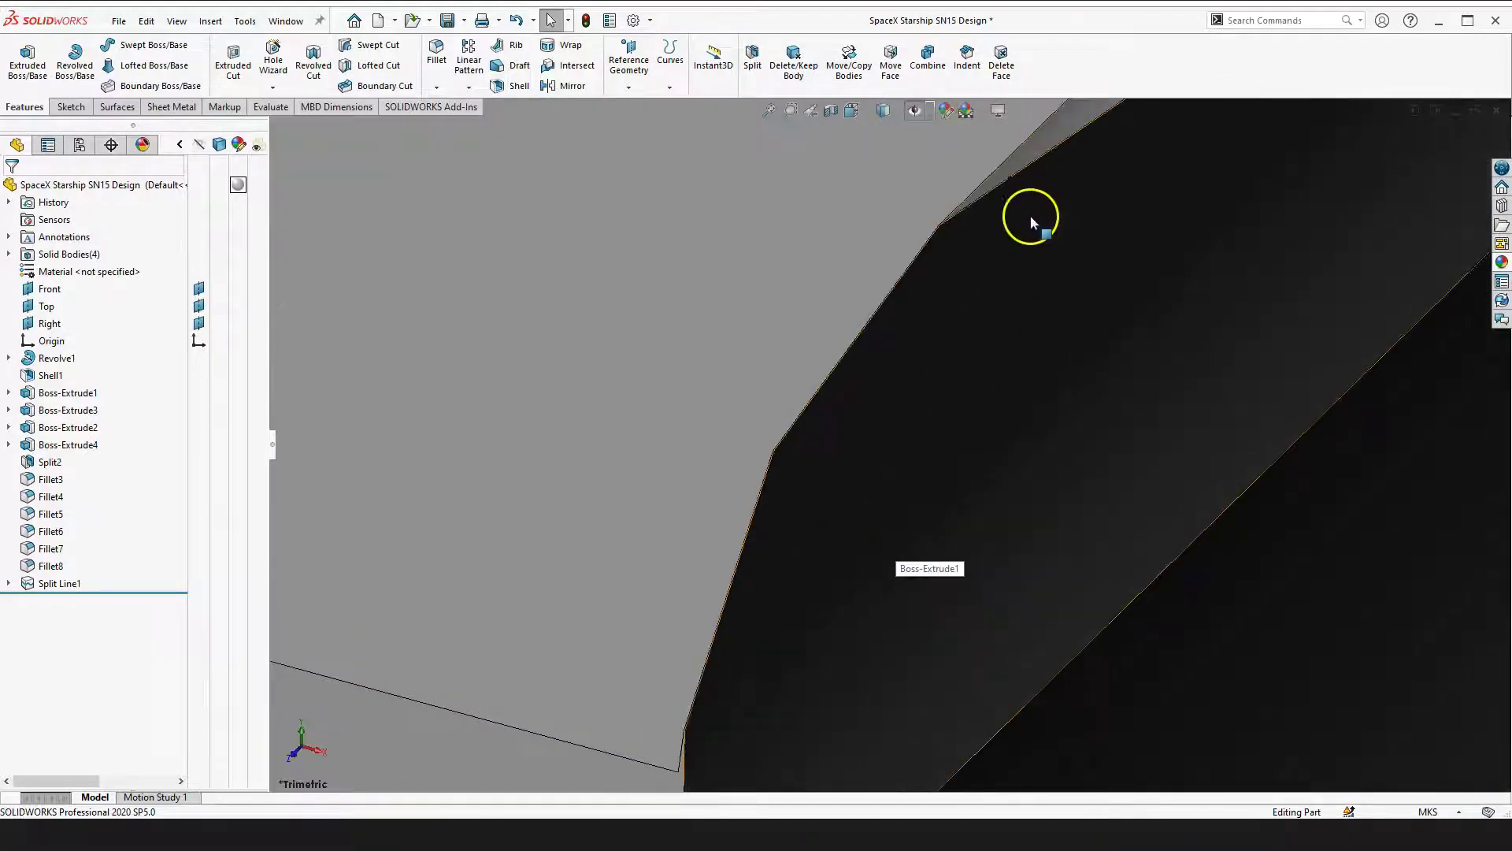
scroll(1005, 236, "up", 2)
scroll(1047, 326, "up", 2)
scroll(895, 432, "up", 2)
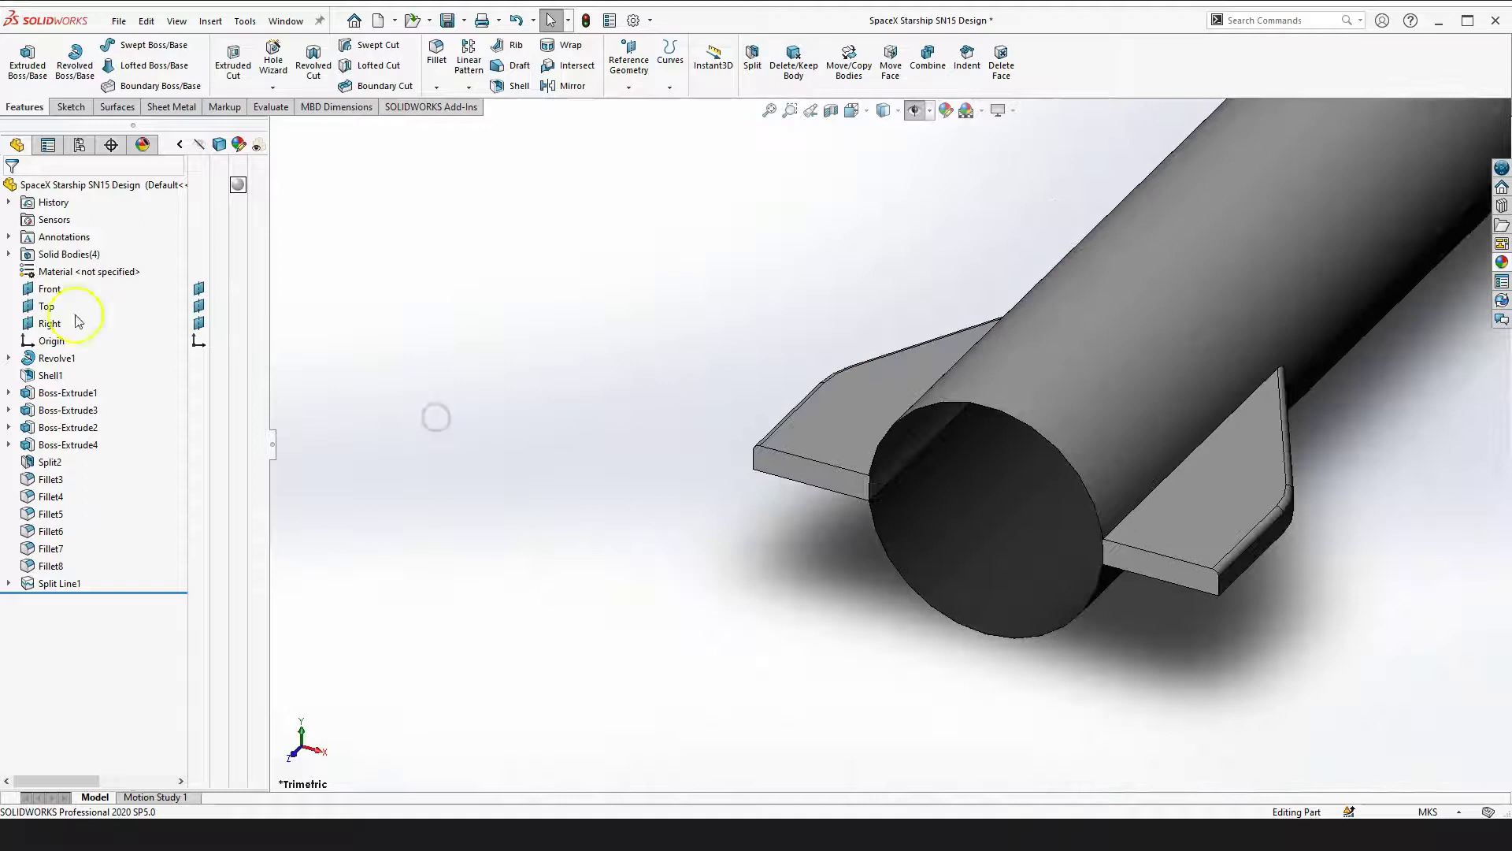
Select the Right, Top and Front planes in turn, inspect the open tail end again, and clear the selection
left_click(913, 426)
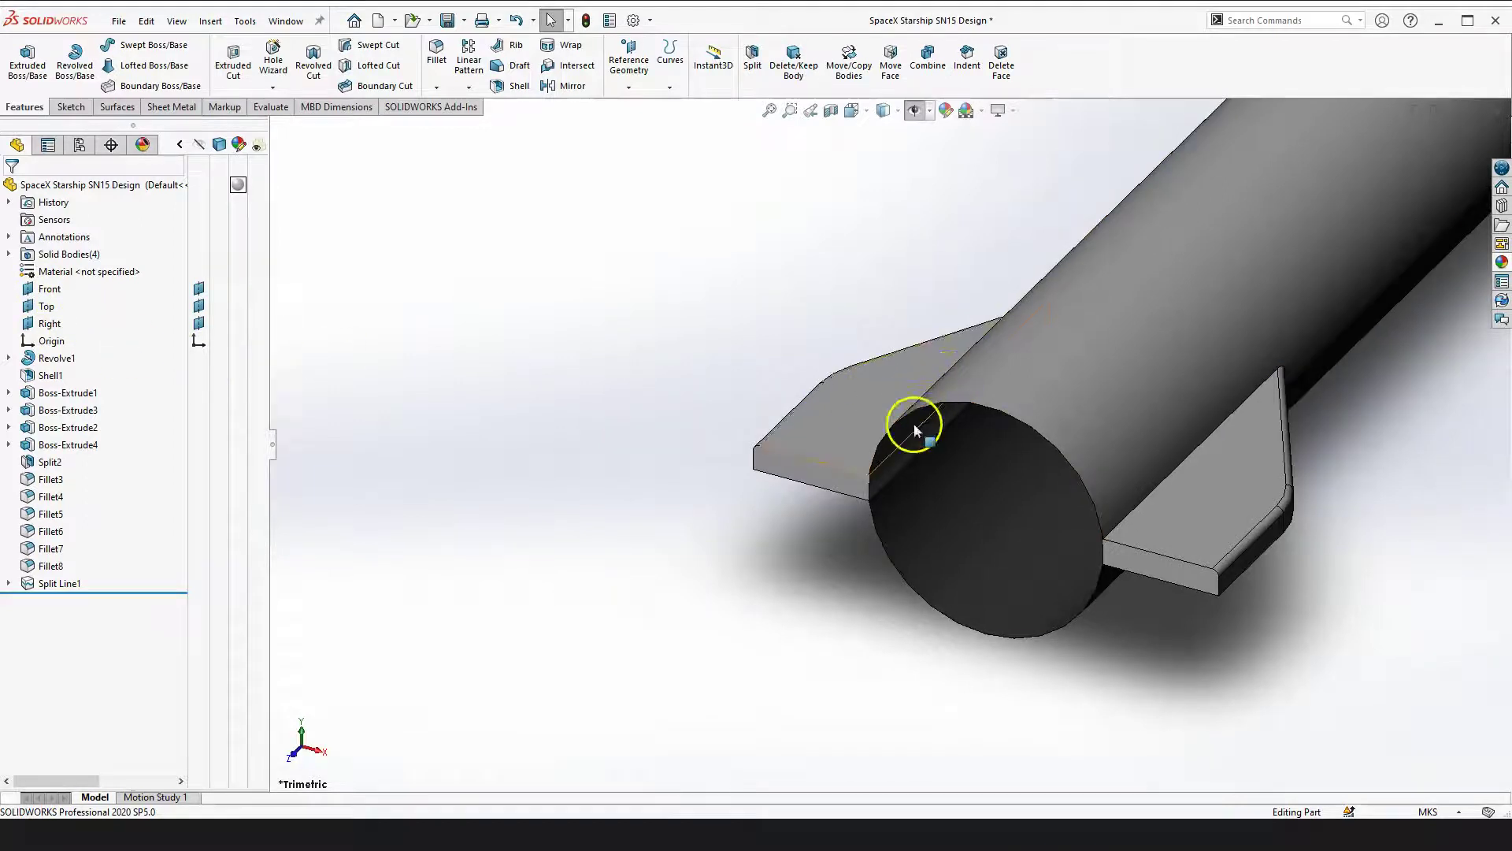
left_click(48, 328)
left_click(45, 307)
left_click(38, 290)
scroll(780, 471, "up", 3)
scroll(1091, 483, "down", 10)
scroll(1057, 551, "down", 5)
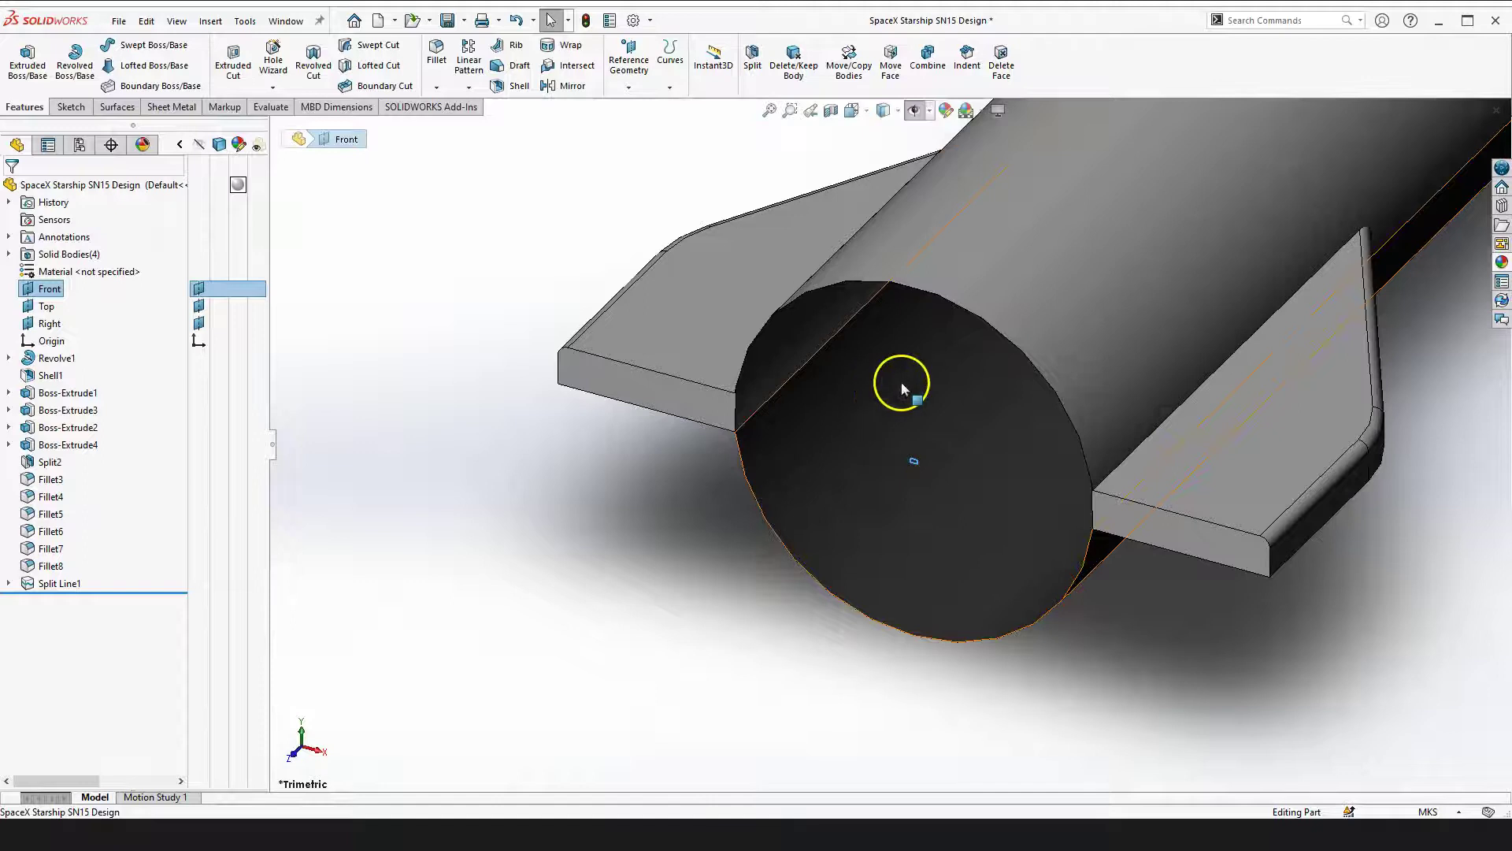
scroll(943, 465, "down", 5)
left_click(676, 575)
scroll(957, 370, "up", 3)
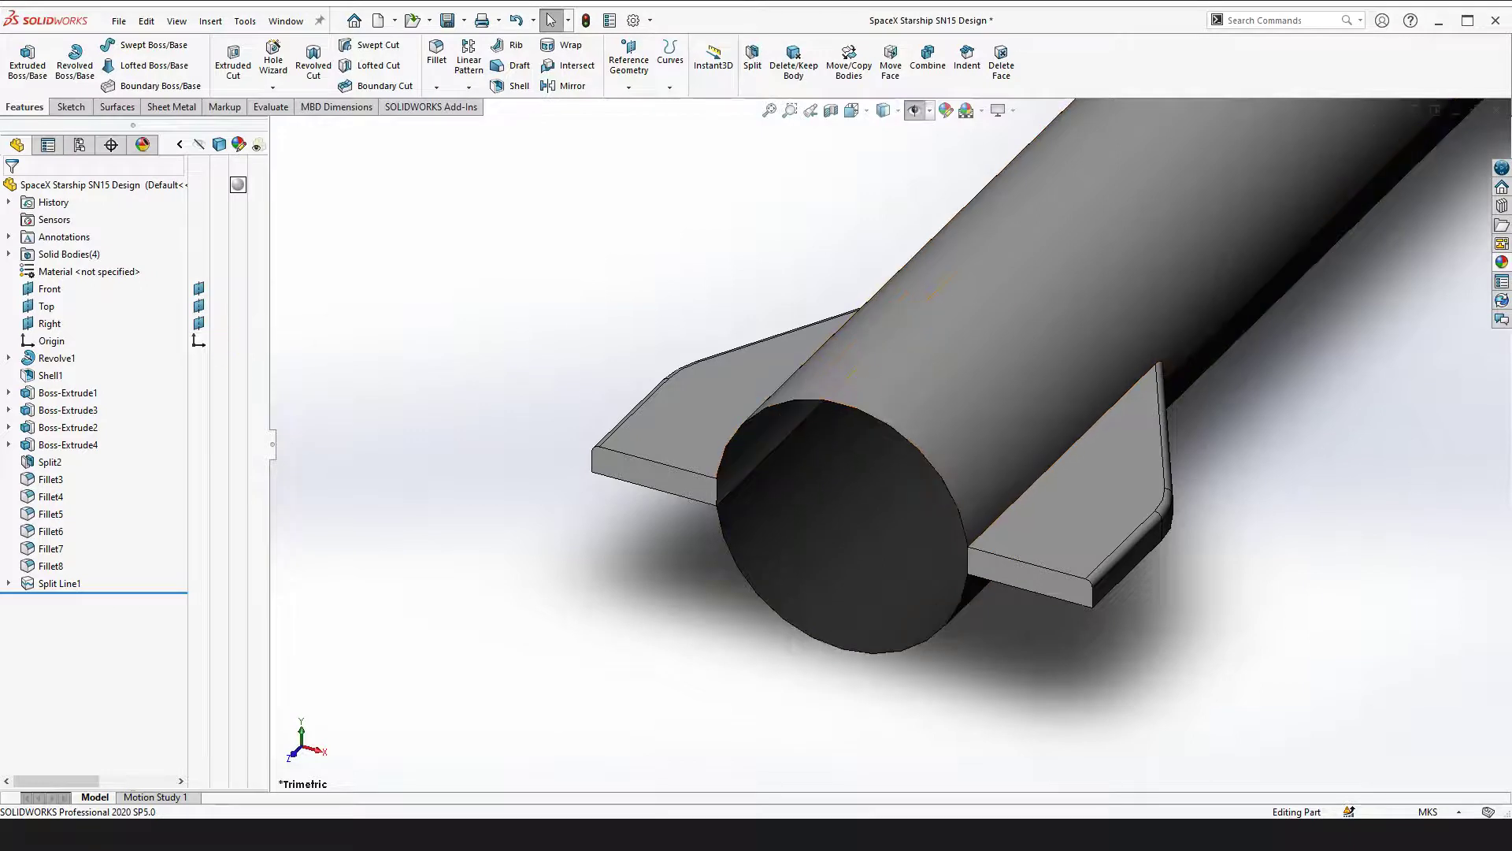
Check the part's Solid Bodies folder, close it again, and return the rocket to the trimetric view
left_click(9, 255)
left_click(10, 255)
left_click(401, 314)
scroll(888, 441, "down", 6)
scroll(1194, 347, "up", 2)
key("space")
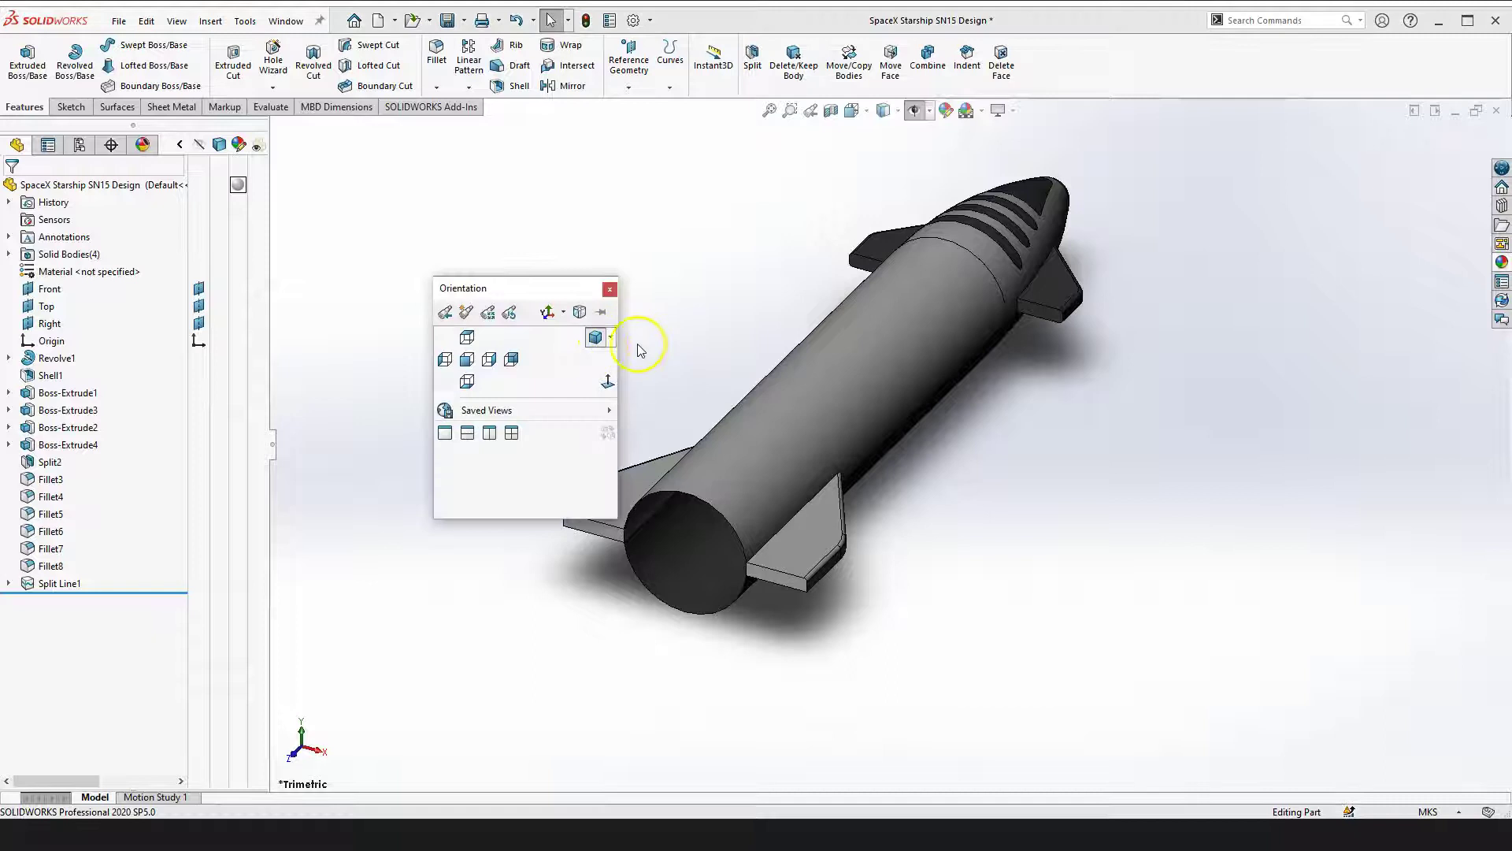
left_click(592, 337)
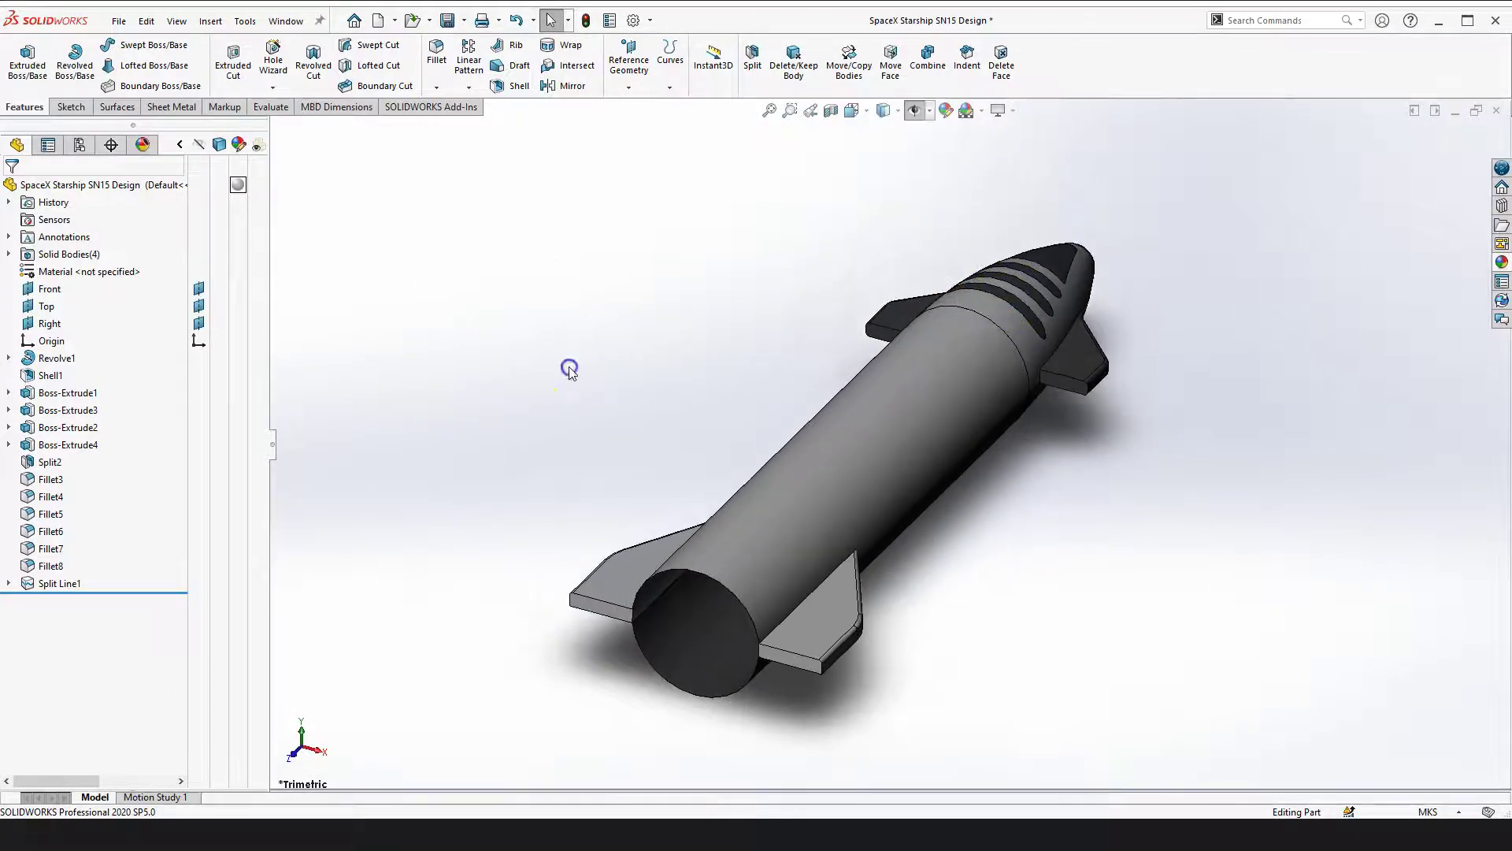
Review the finished rocket from an orbited angle and in the trimetric, front and top views
middle_click_drag(587, 418, 658, 347)
key("space")
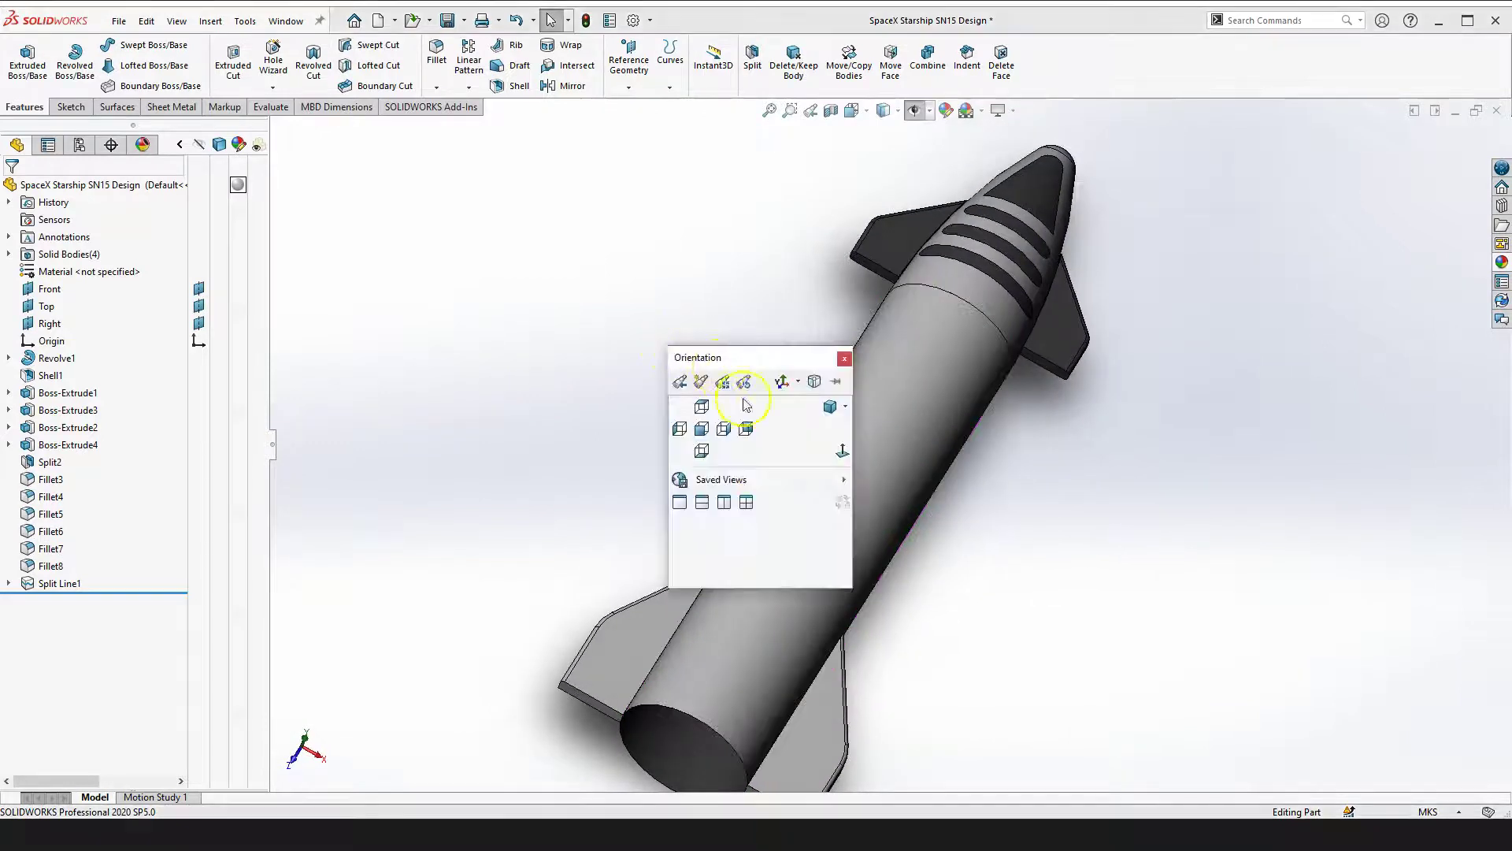
left_click(832, 409)
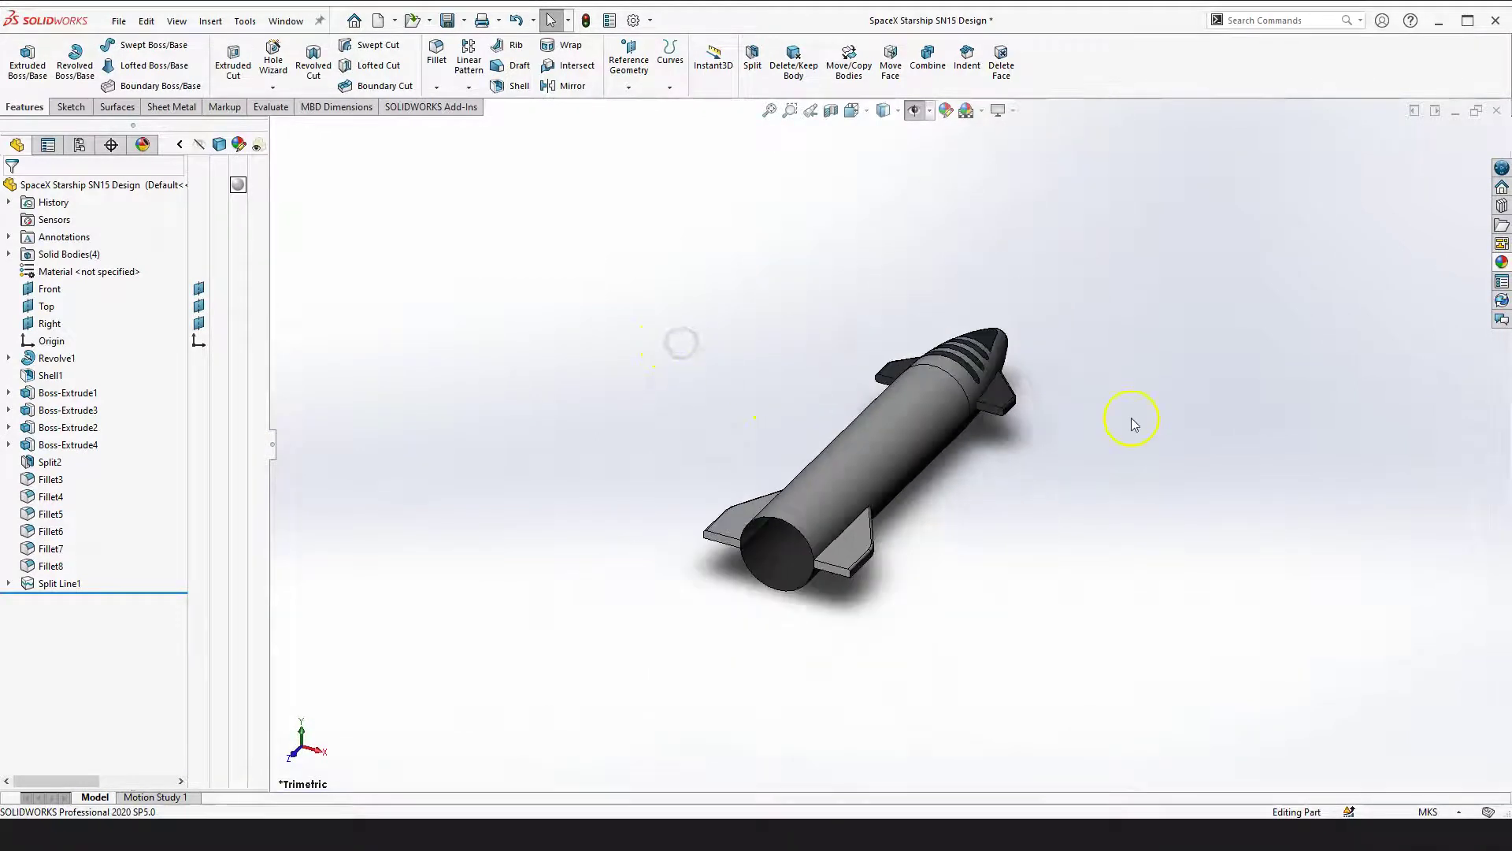
scroll(1132, 424, "down", 2)
key("space")
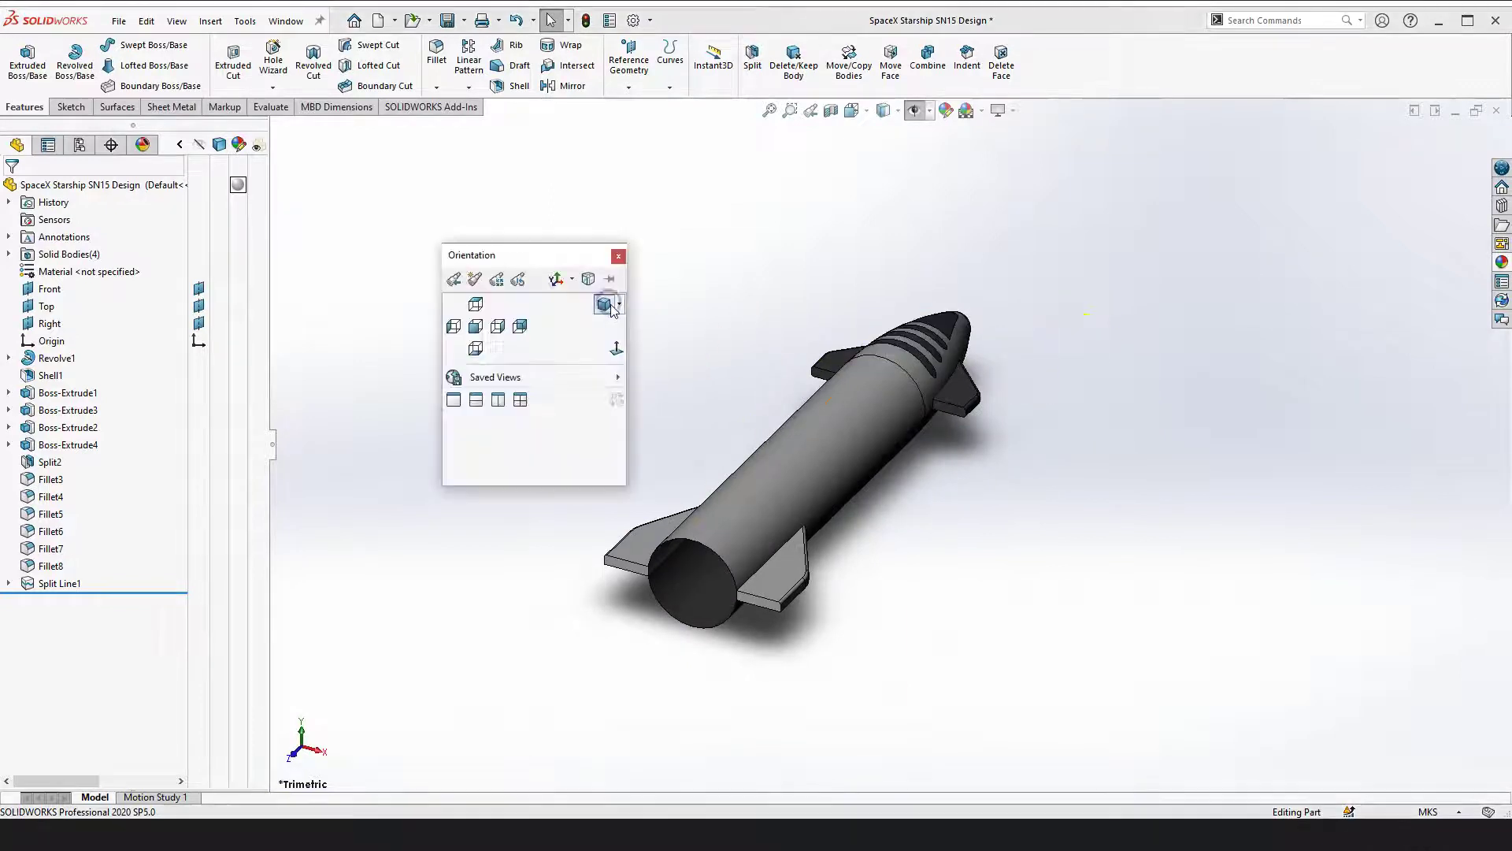
left_click(475, 326)
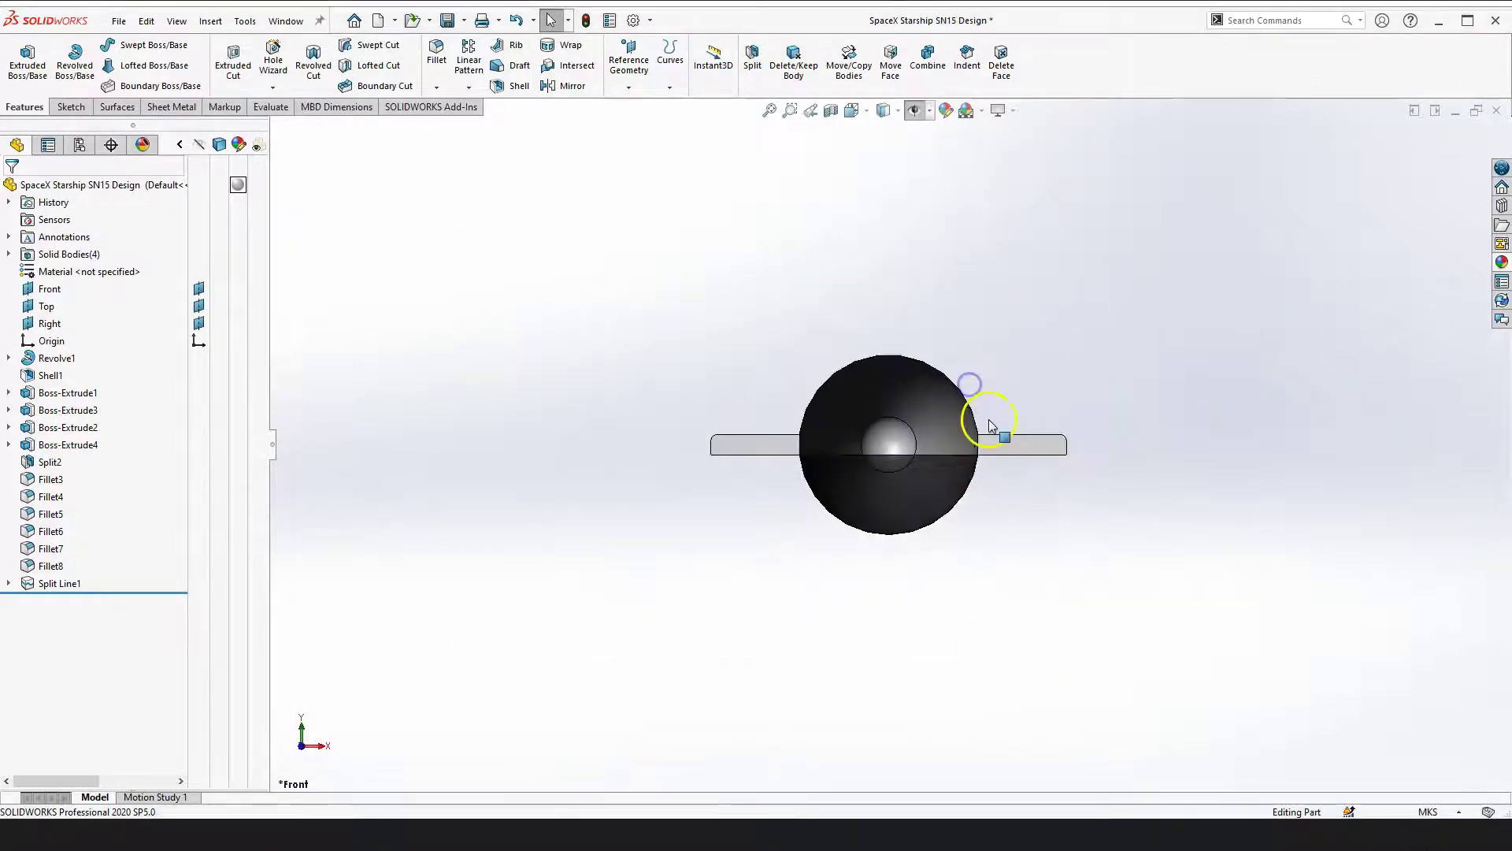
key("ctrl+5")
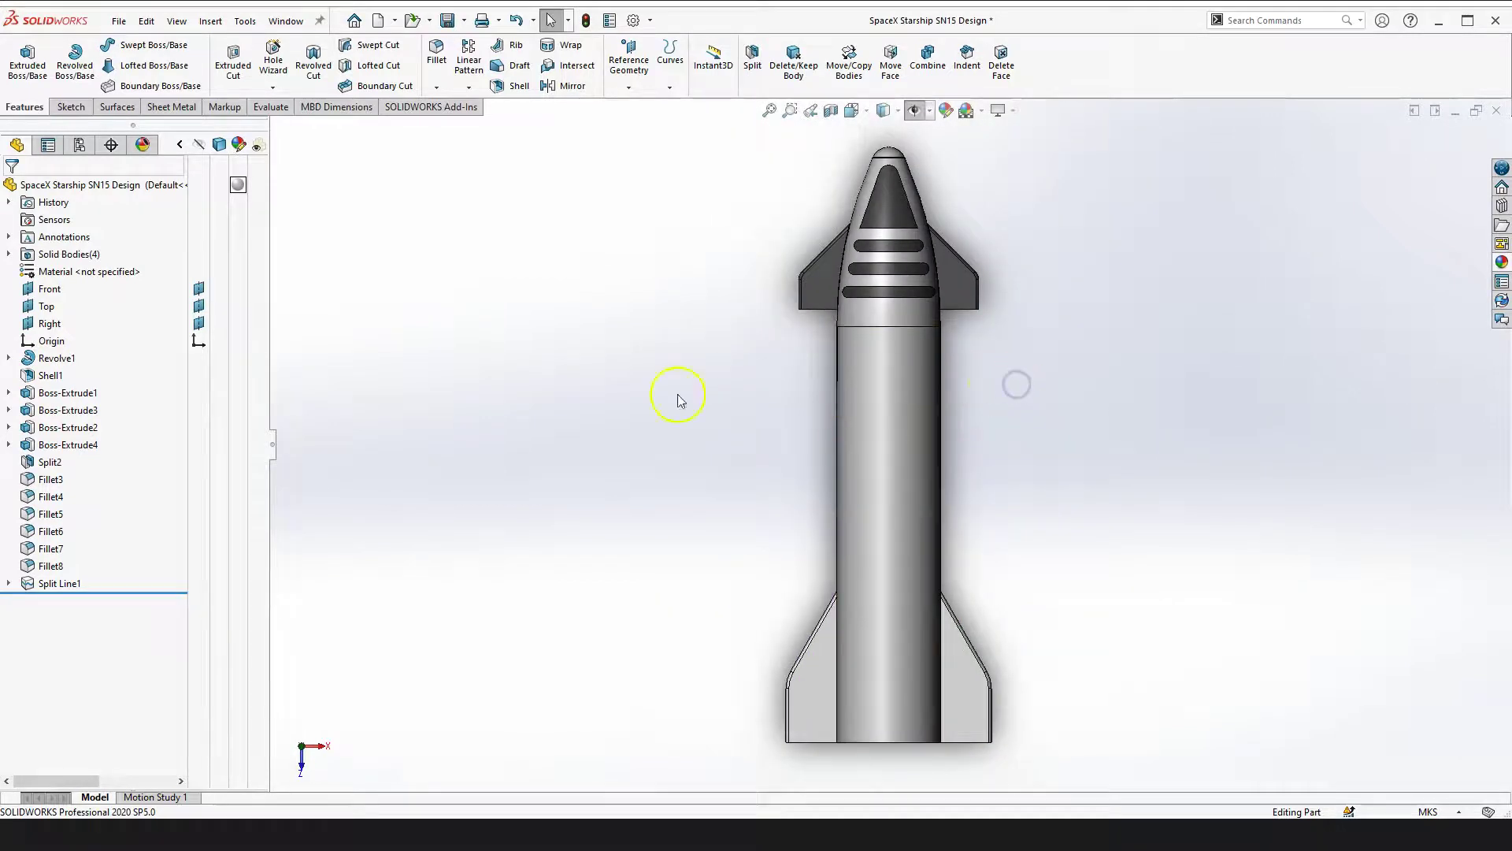